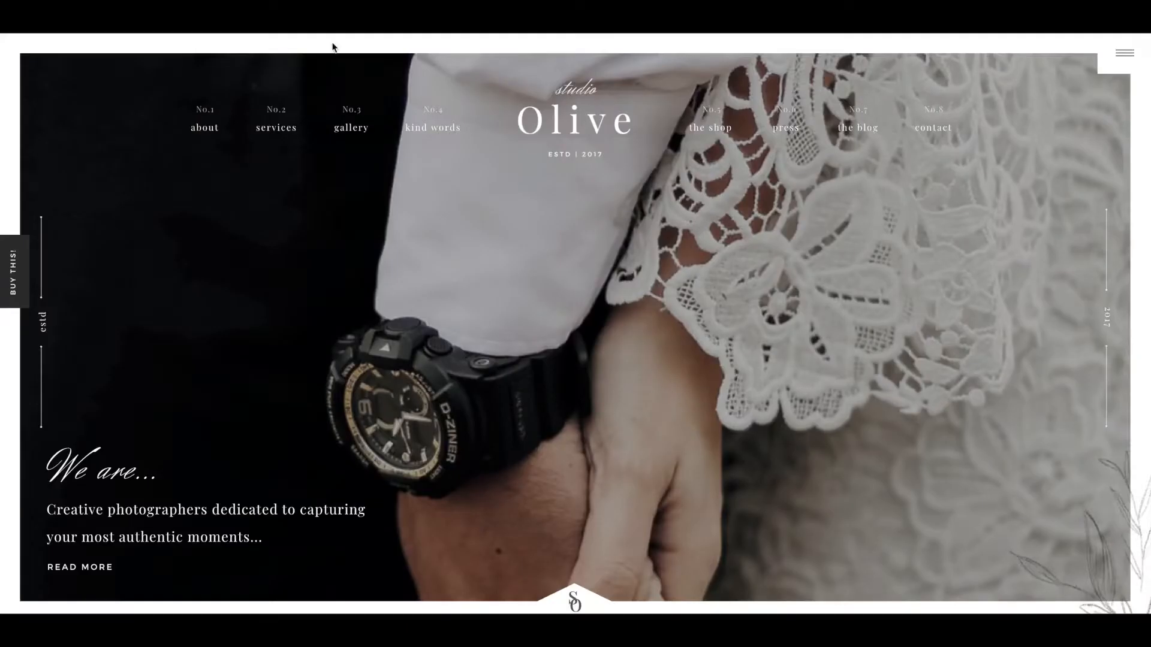
- Examine the Olive template's homepage design
{"action": "scroll", "coordinate": [353, 95], "scroll_direction": "down", "scroll_amount": 7}
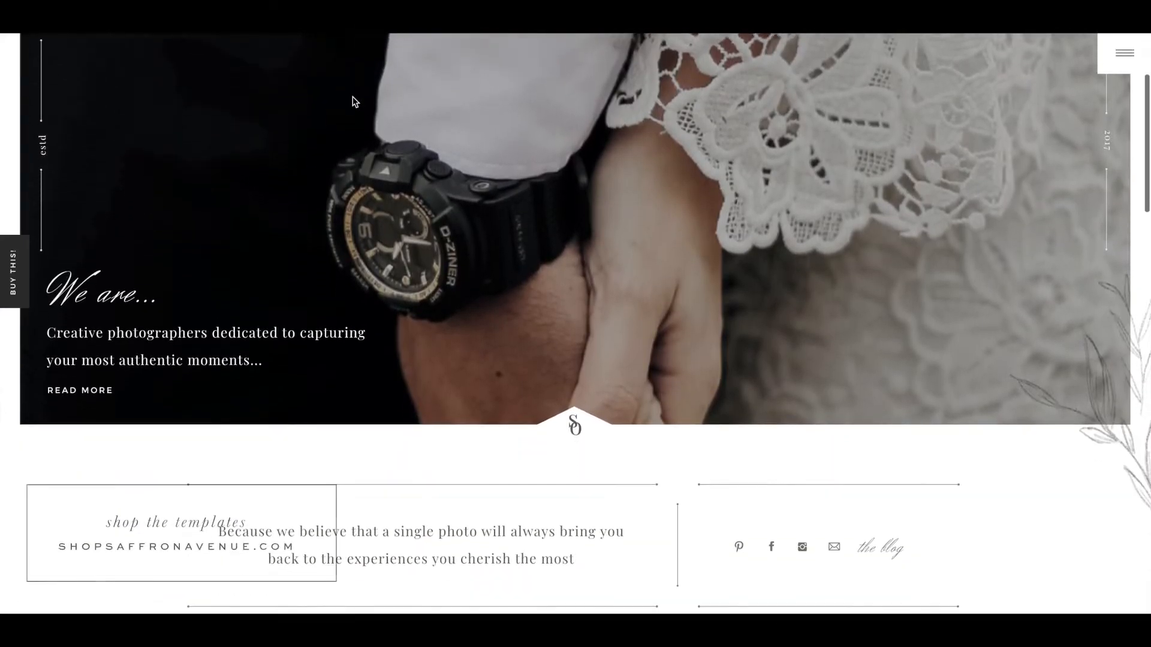
{"action": "scroll", "coordinate": [353, 96], "scroll_direction": "down", "scroll_amount": 15}
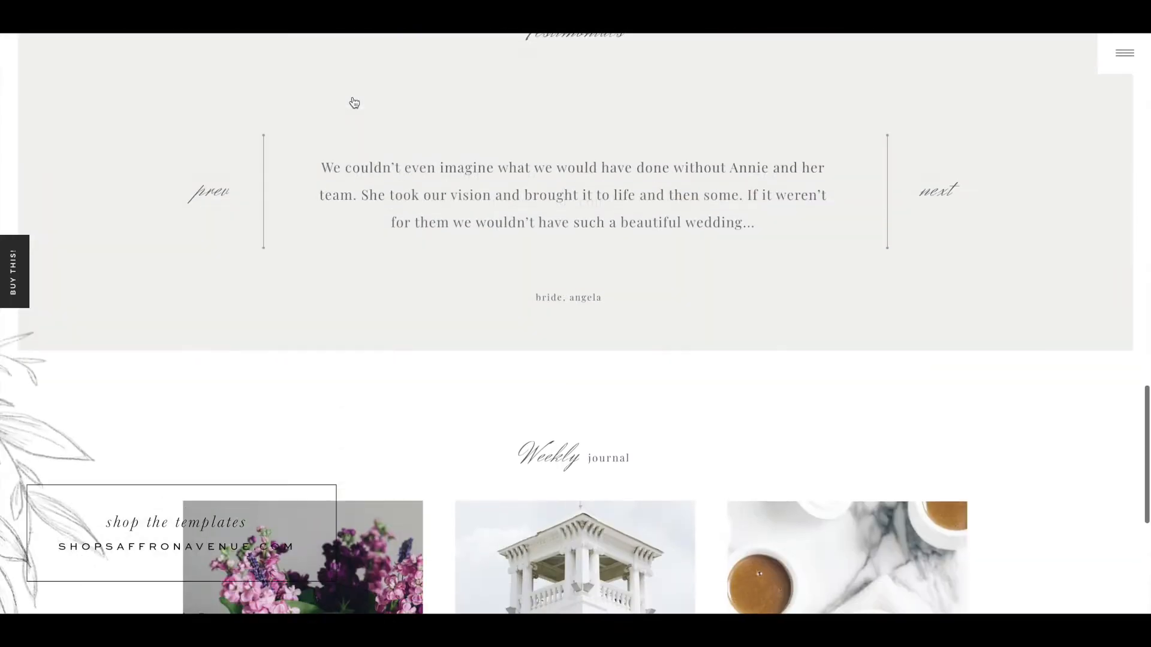
{"action": "scroll", "coordinate": [353, 101], "scroll_direction": "up", "scroll_amount": 12}
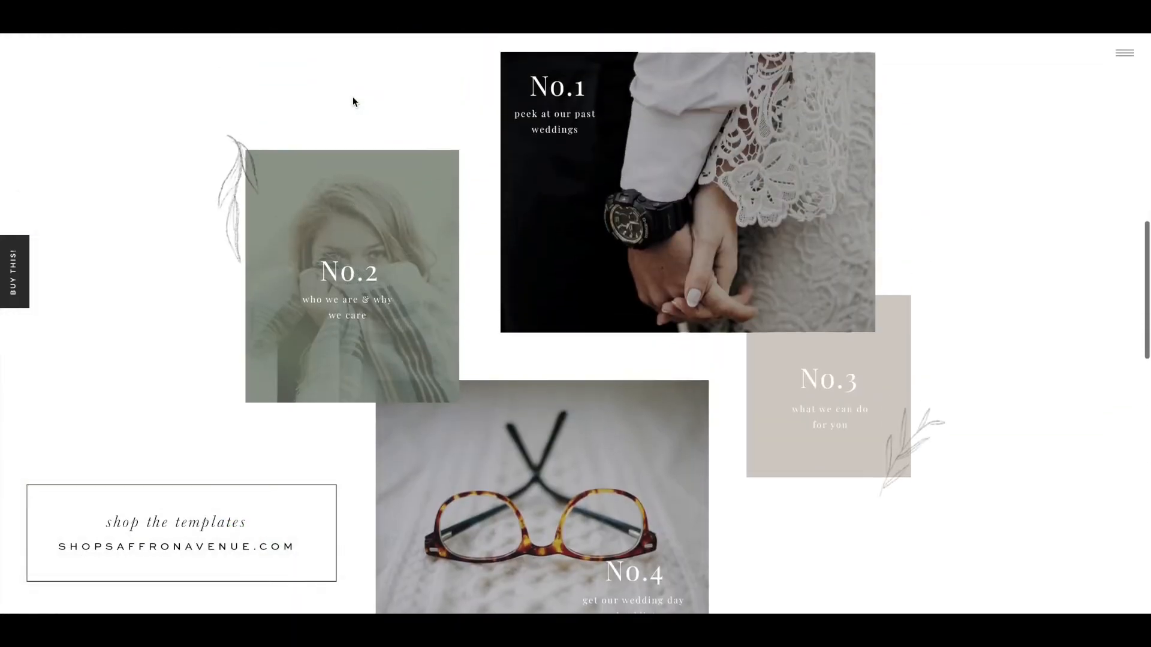
{"action": "scroll", "coordinate": [353, 96], "scroll_direction": "up", "scroll_amount": 6}
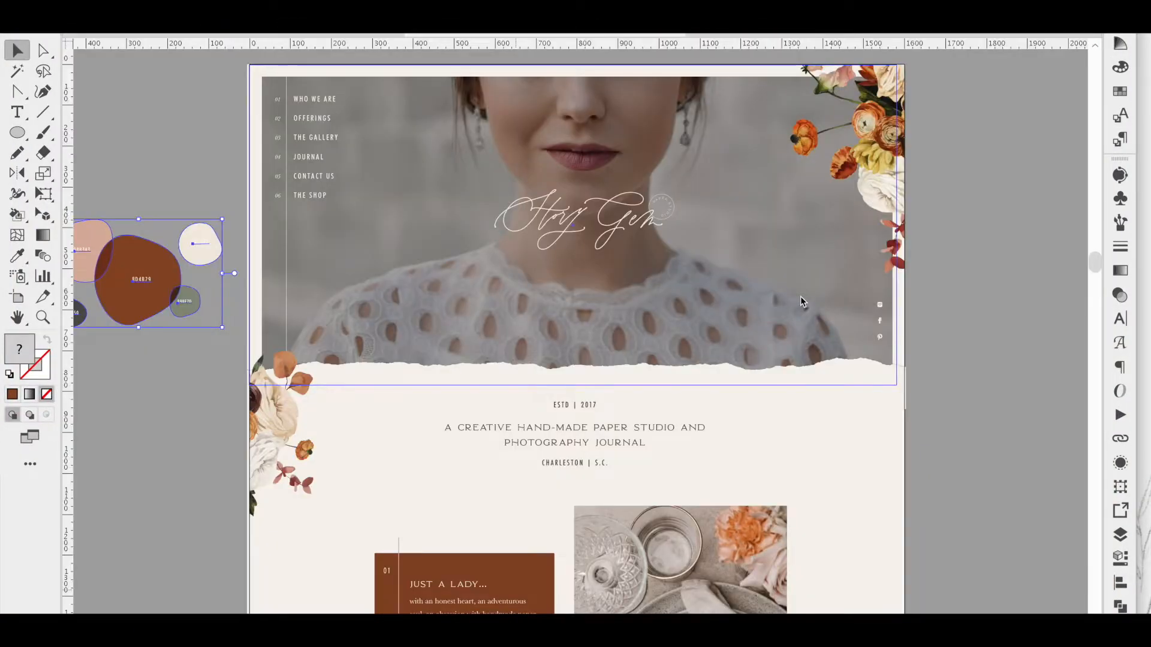
- Examine the Story Gem brand board and mock homepage in Illustrator
{"action": "scroll", "coordinate": [985, 250], "scroll_direction": "down", "scroll_amount": 3}
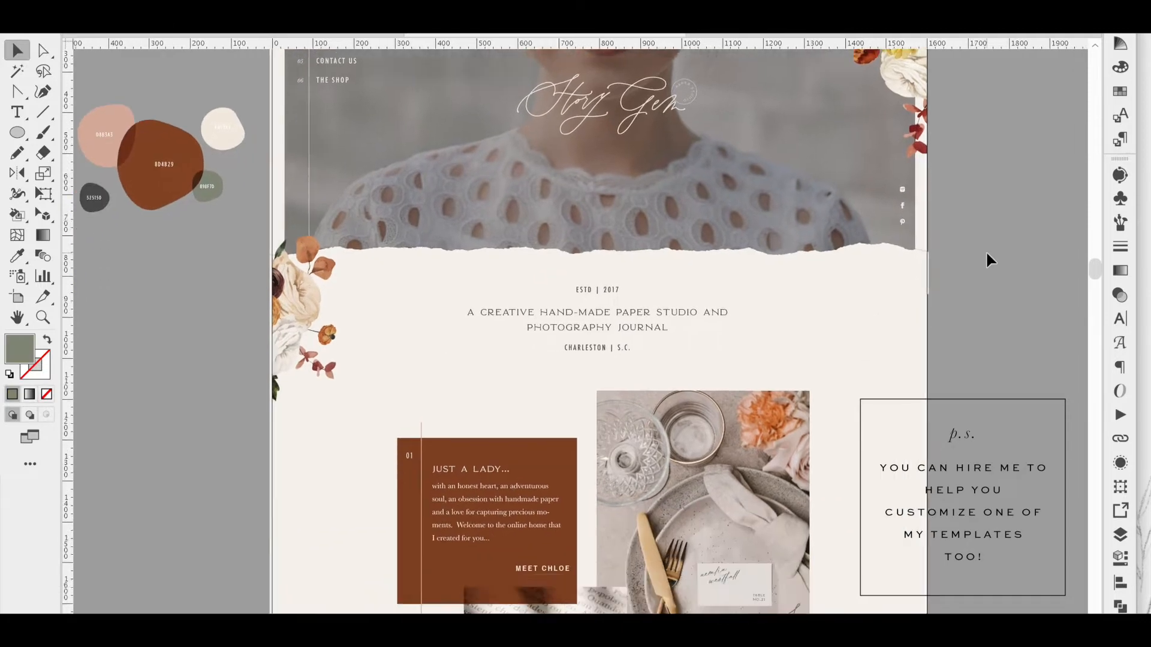
{"action": "scroll", "coordinate": [986, 251], "scroll_direction": "up", "scroll_amount": 4}
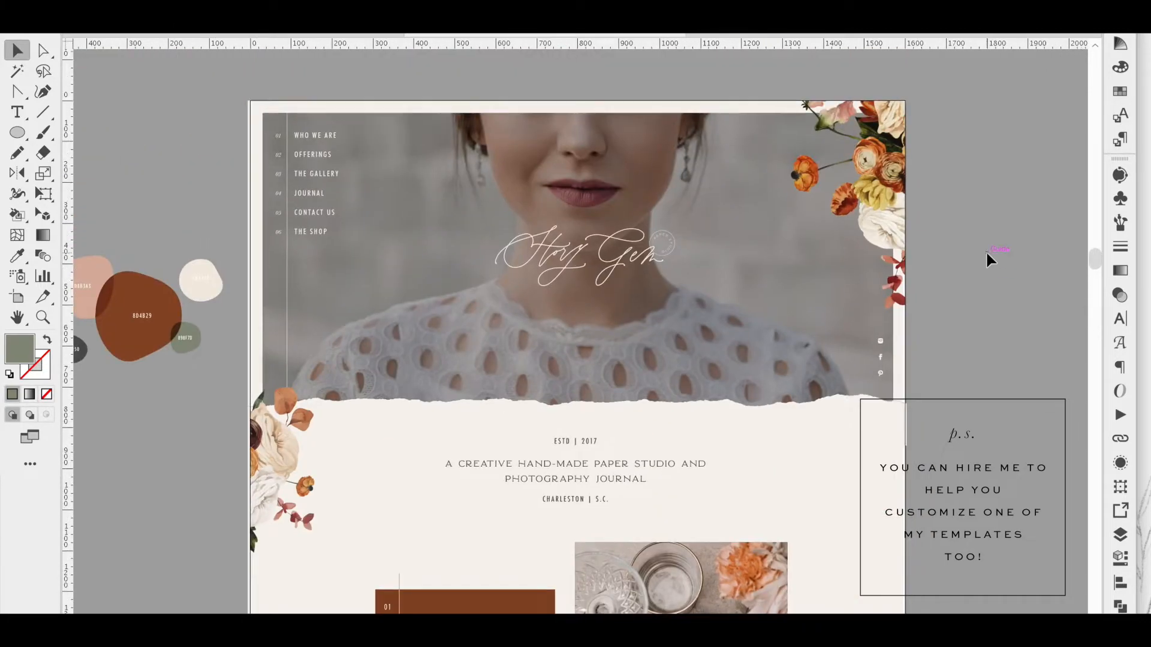
{"action": "scroll", "coordinate": [986, 250], "scroll_direction": "down", "scroll_amount": 3}
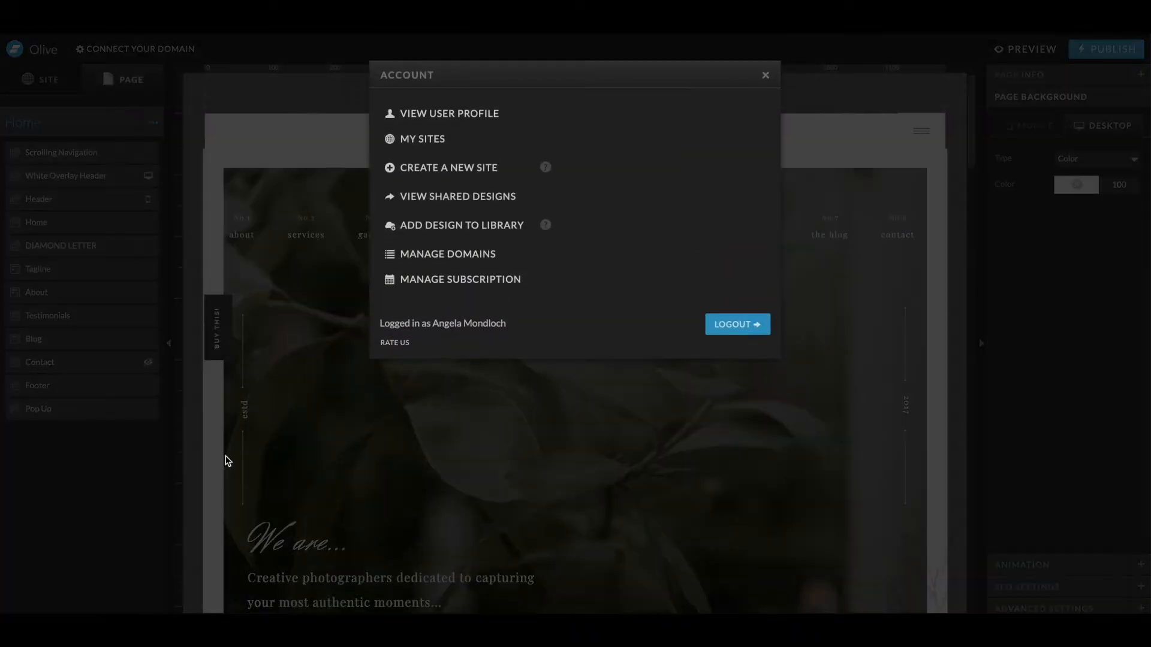
- Create a new site starting from the Olive design in your own designs library
{"action": "left_click", "coordinate": [424, 172]}
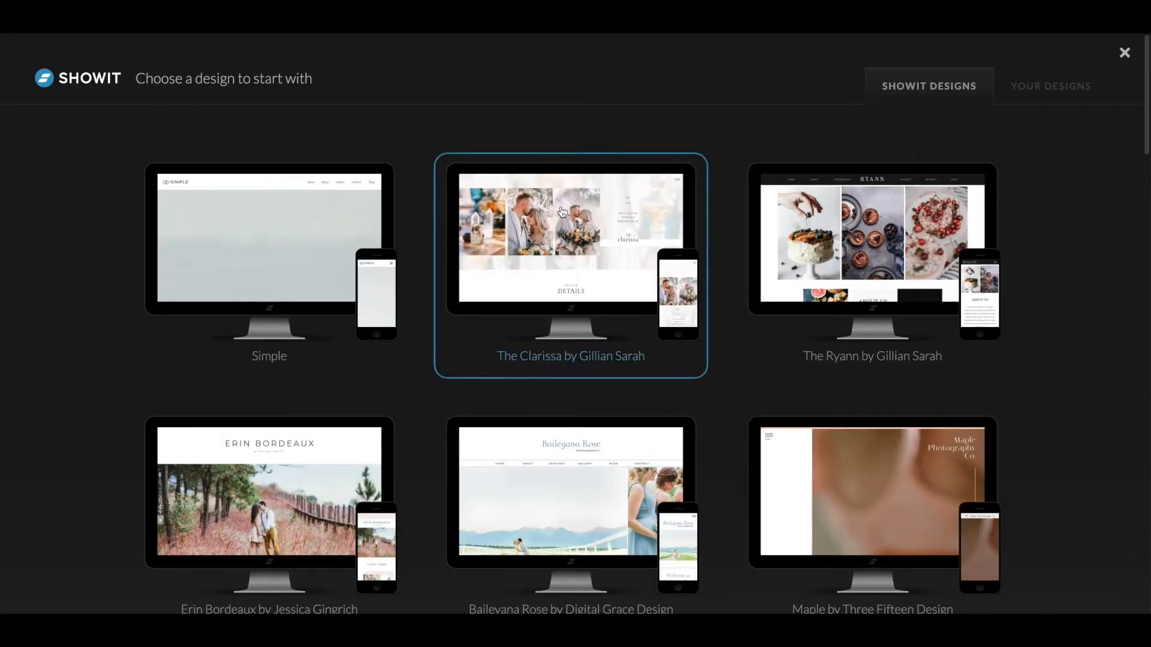
{"action": "left_click", "coordinate": [1052, 87]}
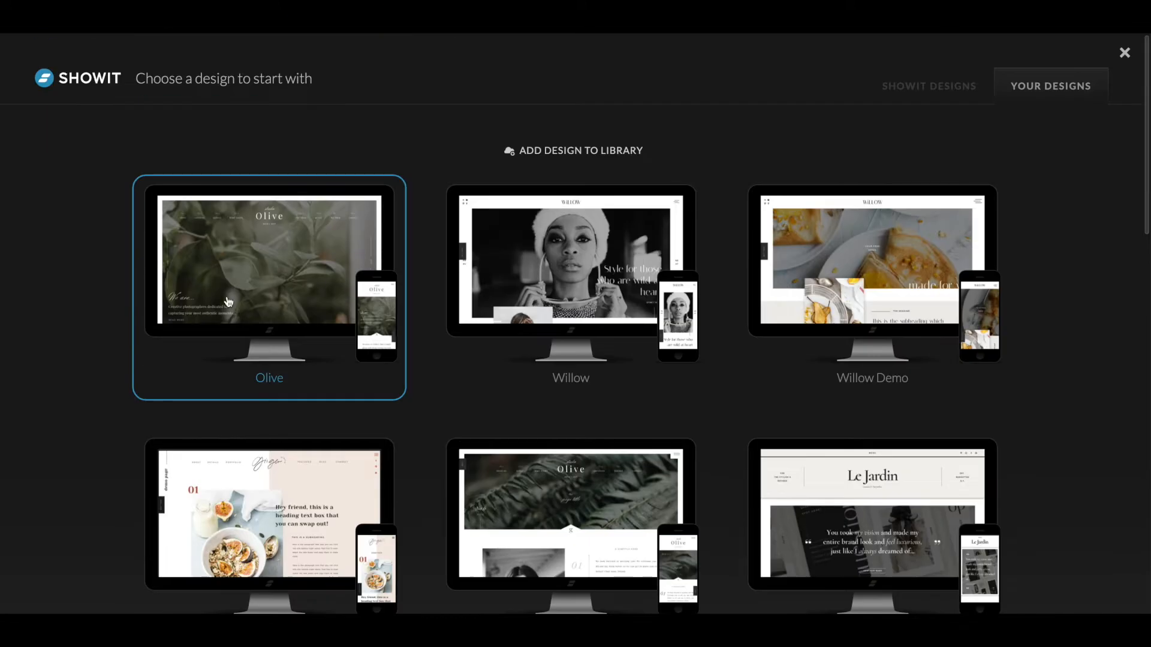
{"action": "left_click", "coordinate": [285, 264]}
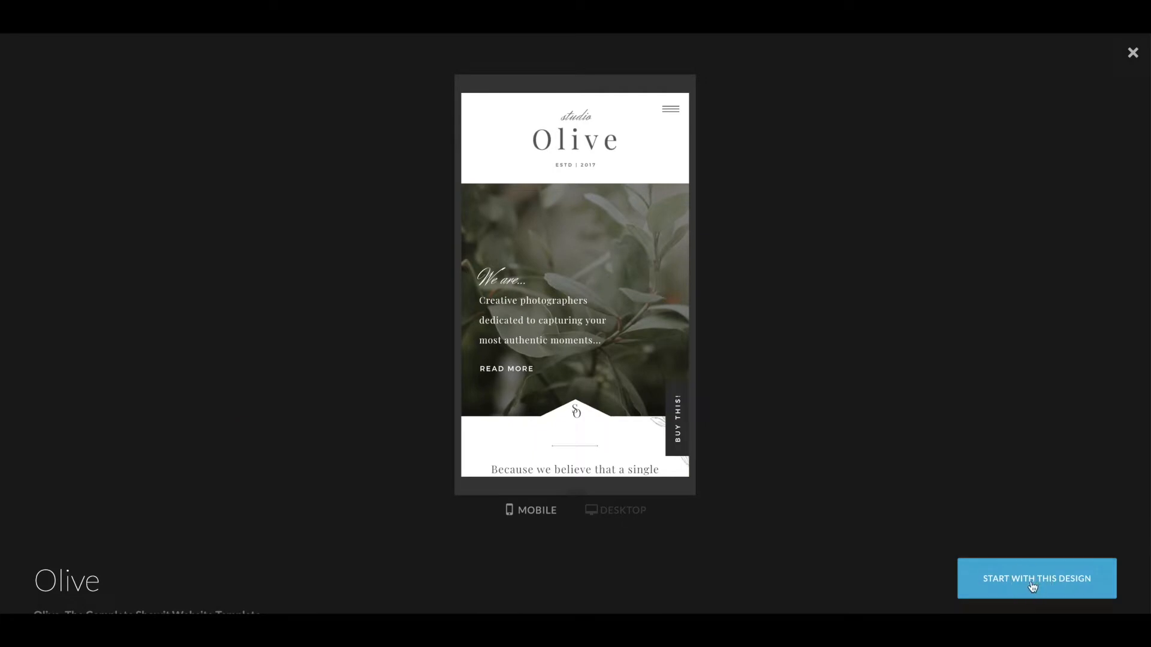
{"action": "left_click", "coordinate": [1033, 585]}
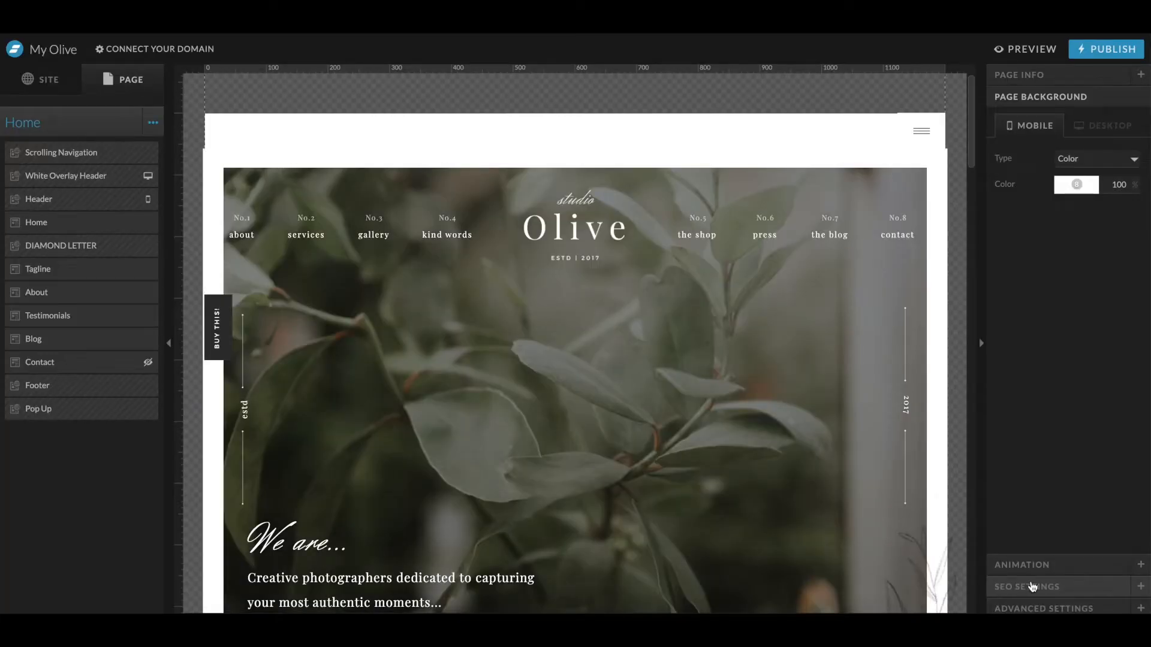
- Examine the sections of the new site's homepage in the editor
{"action": "scroll", "coordinate": [653, 437], "scroll_direction": "down", "scroll_amount": 15}
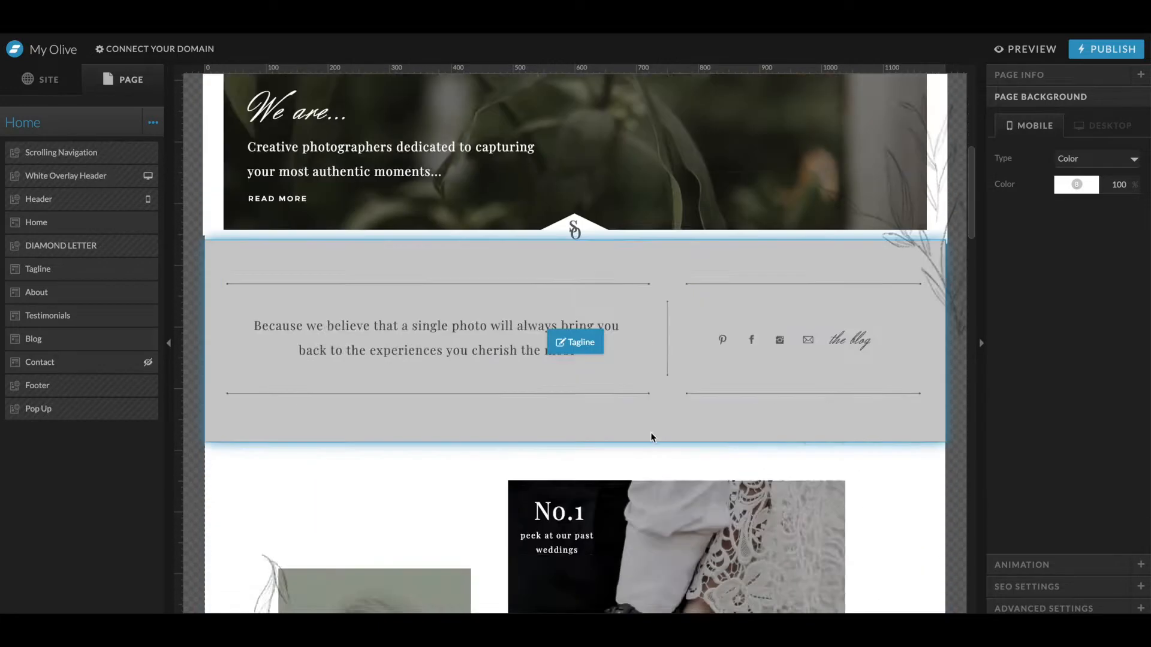
{"action": "scroll", "coordinate": [775, 509], "scroll_direction": "down", "scroll_amount": 8}
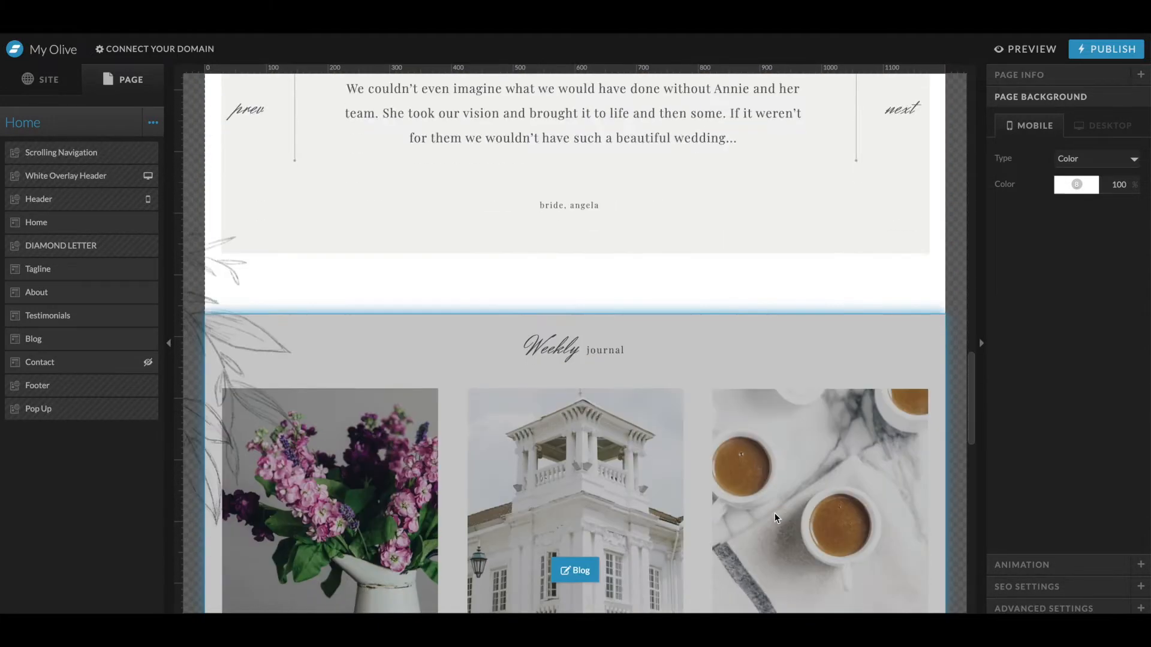
{"action": "scroll", "coordinate": [773, 519], "scroll_direction": "up", "scroll_amount": 9}
{"action": "scroll", "coordinate": [776, 518], "scroll_direction": "up", "scroll_amount": 15}
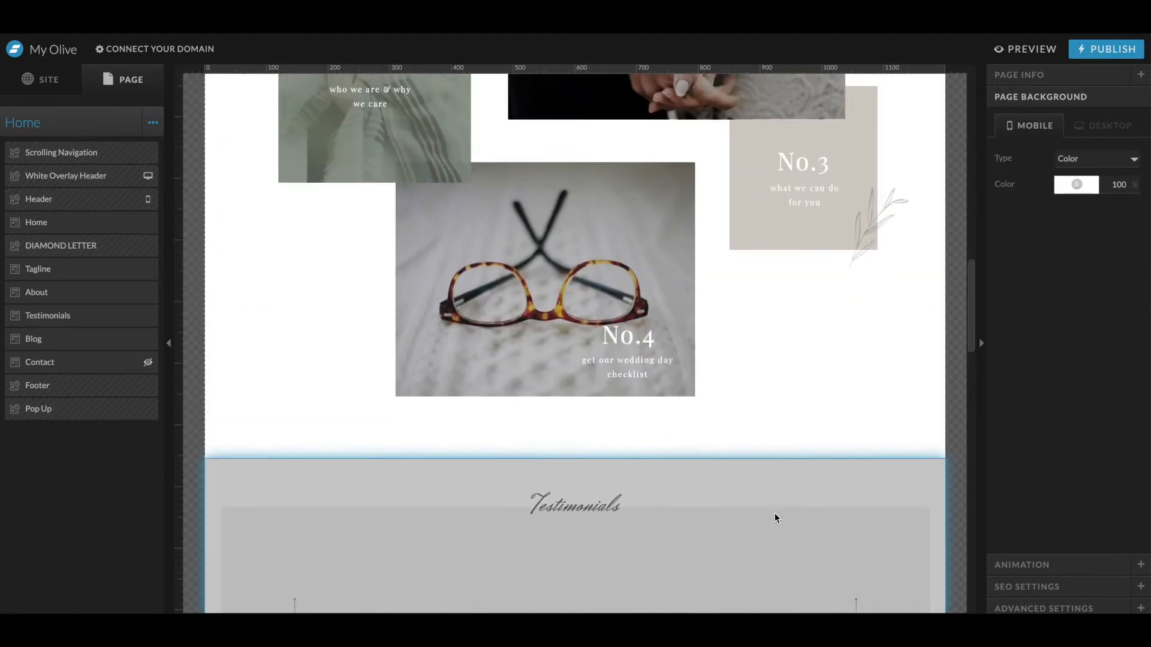
{"action": "scroll", "coordinate": [777, 518], "scroll_direction": "down", "scroll_amount": 5}
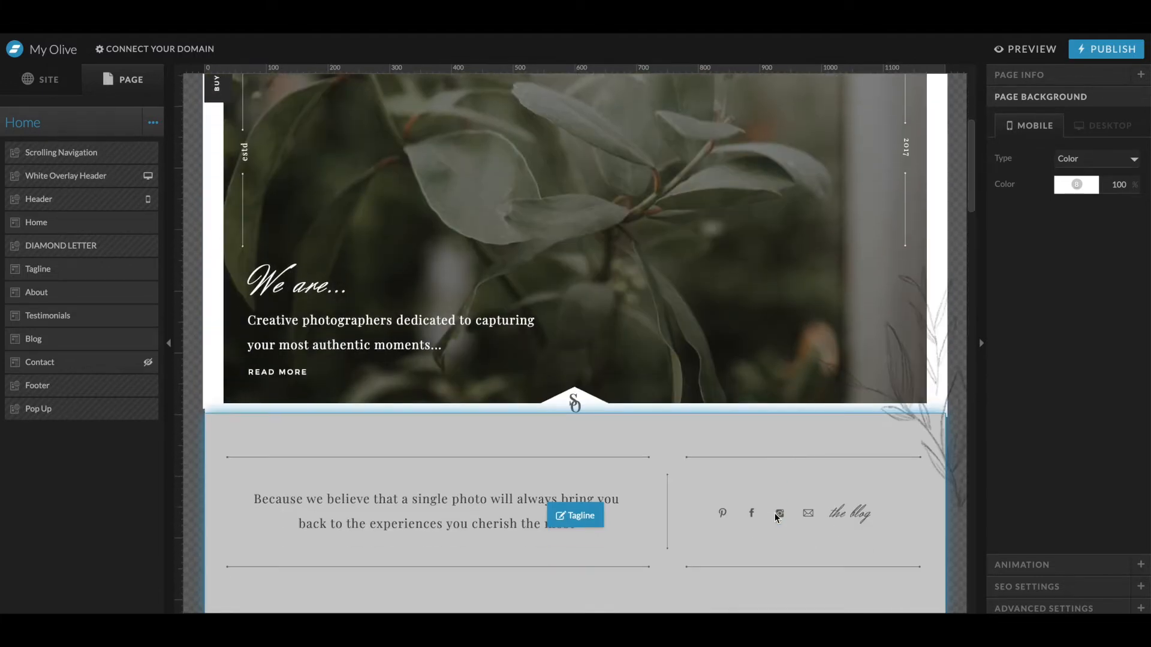
{"action": "scroll", "coordinate": [774, 517], "scroll_direction": "up", "scroll_amount": 3}
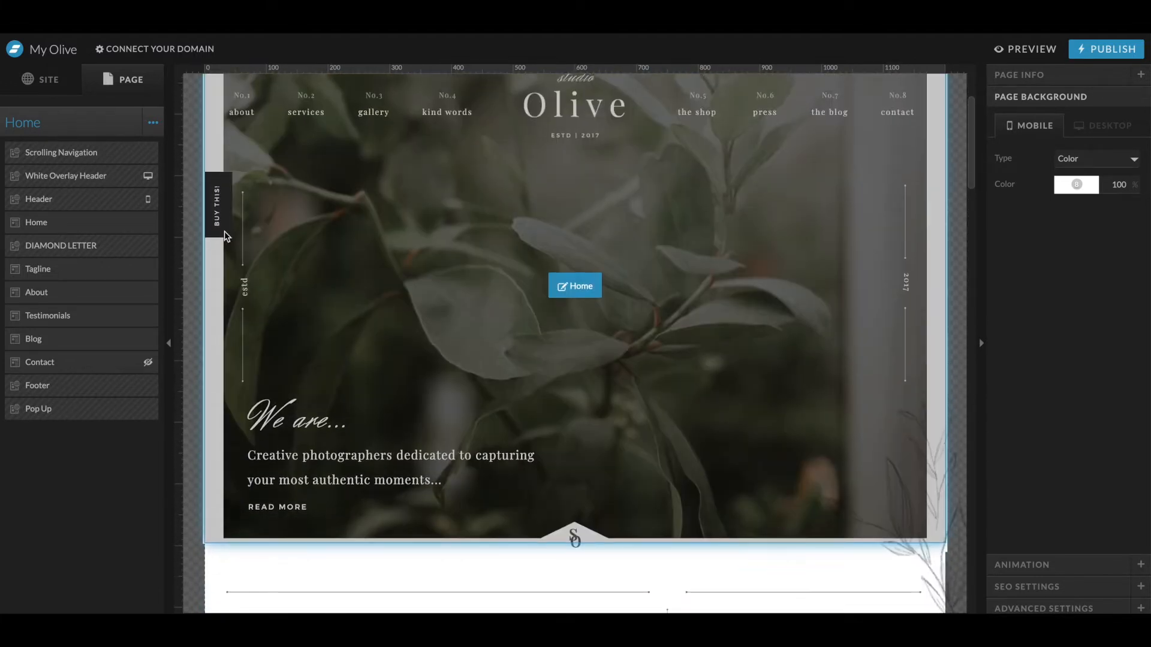
- Try clearing the text of the tagline's quote box
{"action": "scroll", "coordinate": [221, 239], "scroll_direction": "down", "scroll_amount": 5}
{"action": "left_click", "coordinate": [372, 322]}
{"action": "left_click", "coordinate": [376, 328]}
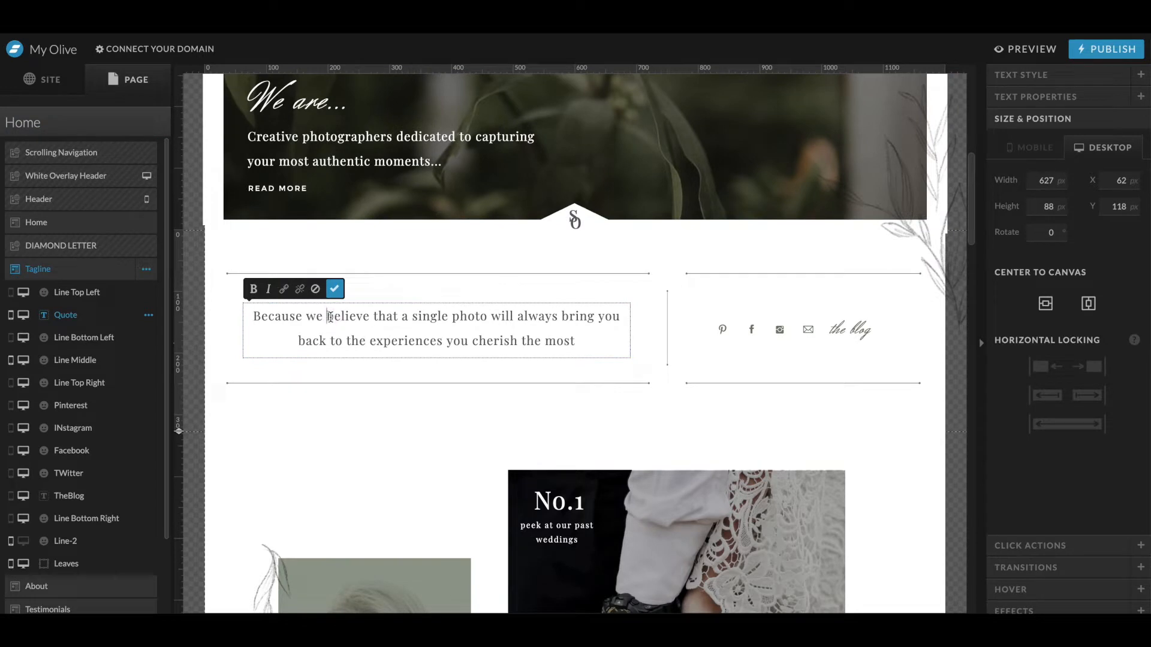
{"action": "triple_click", "coordinate": [330, 317]}
{"action": "key", "text": "BackSpace"}
{"action": "key", "text": "super+z"}
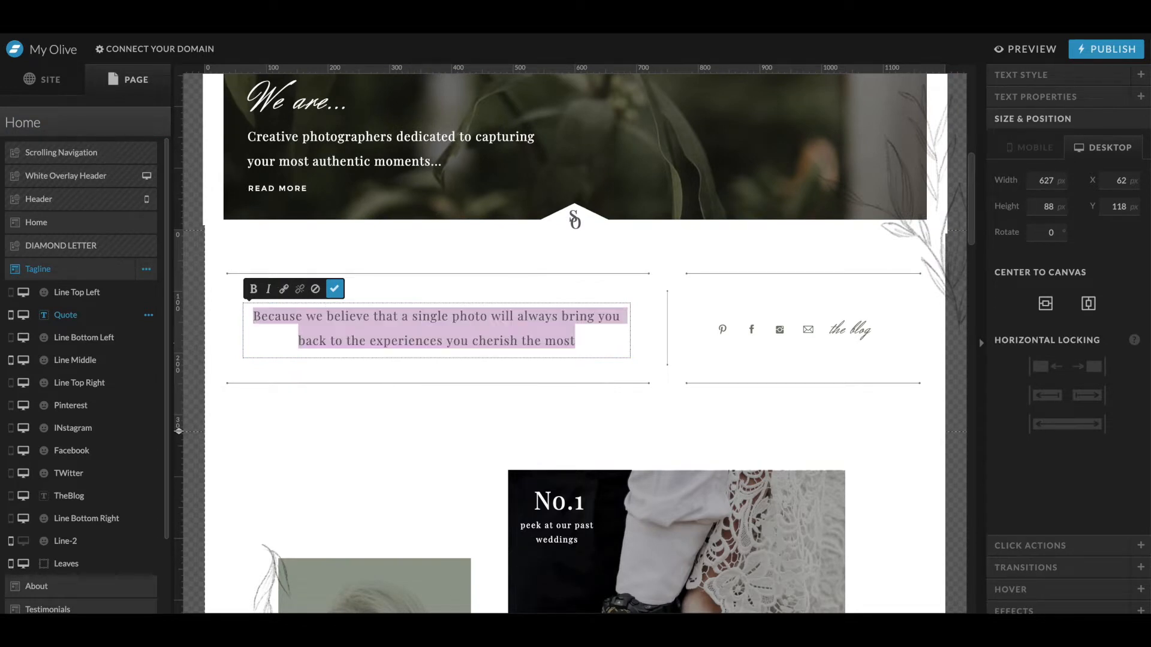
- Resize the tagline's quote text box to about 633 by 98 px
{"action": "left_click", "coordinate": [721, 327]}
{"action": "mouse_move", "coordinate": [629, 304]}
{"action": "left_mouse_down"}
{"action": "mouse_move", "coordinate": [771, 262]}
{"action": "mouse_move", "coordinate": [689, 160]}
{"action": "mouse_move", "coordinate": [663, 303]}
{"action": "mouse_move", "coordinate": [632, 297]}
{"action": "left_mouse_up"}
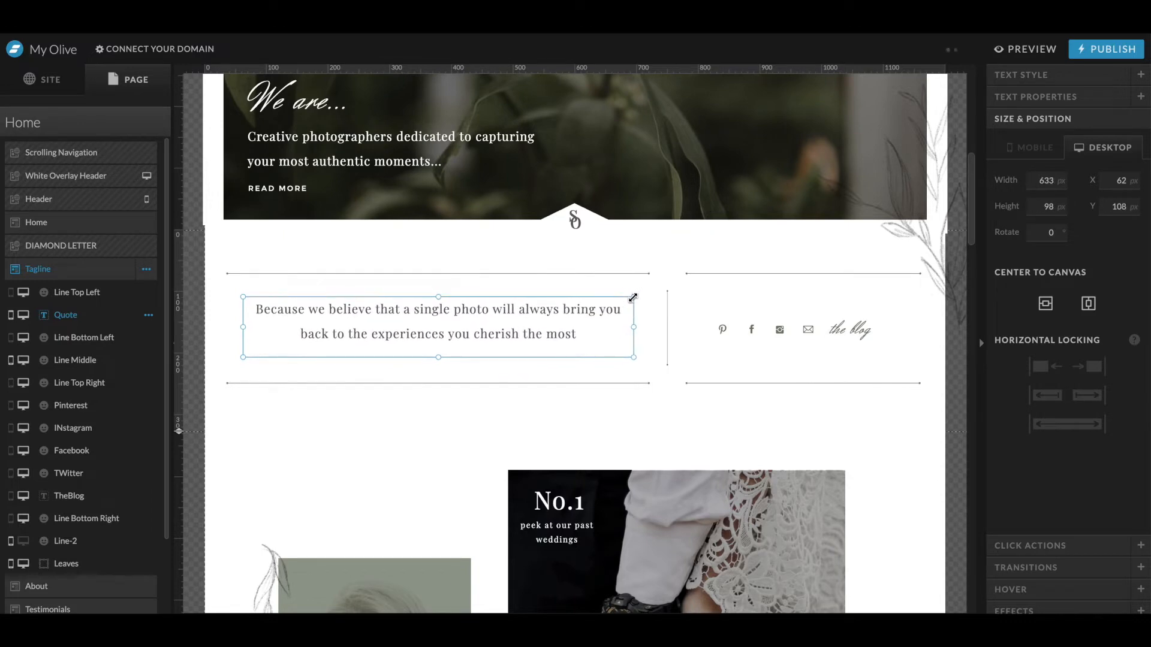
- Try moving the About section above the Tagline section
{"action": "scroll", "coordinate": [65, 227], "scroll_direction": "down", "scroll_amount": 3}
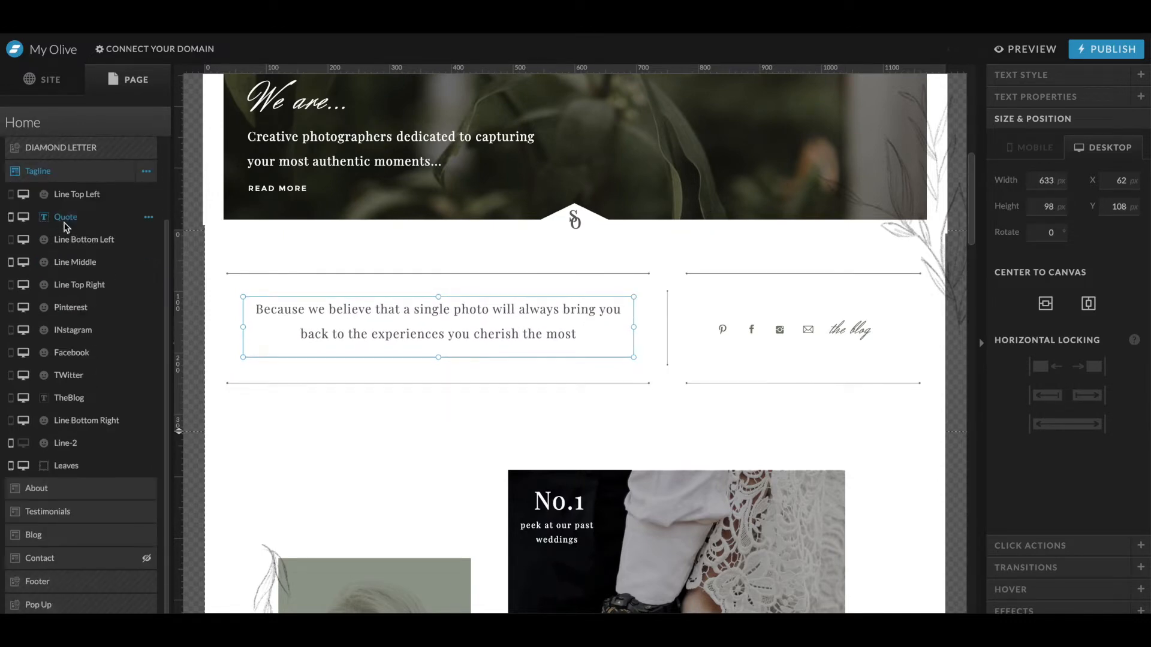
{"action": "scroll", "coordinate": [302, 418], "scroll_direction": "down", "scroll_amount": 10}
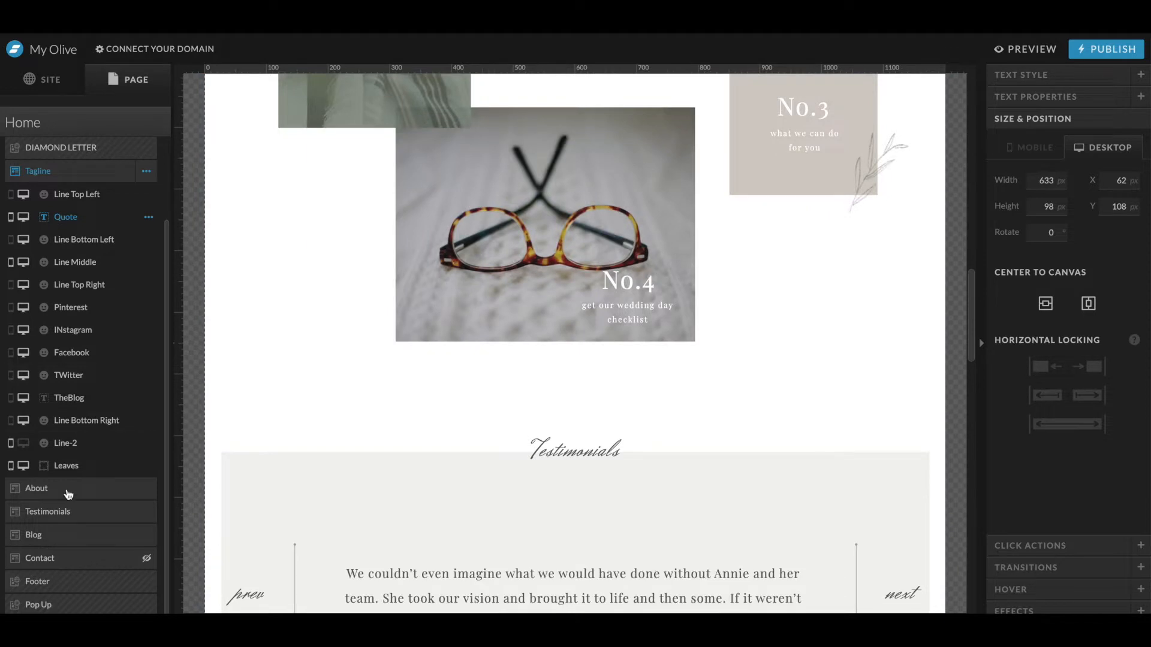
{"action": "left_click_drag", "start_coordinate": [68, 493], "coordinate": [90, 165]}
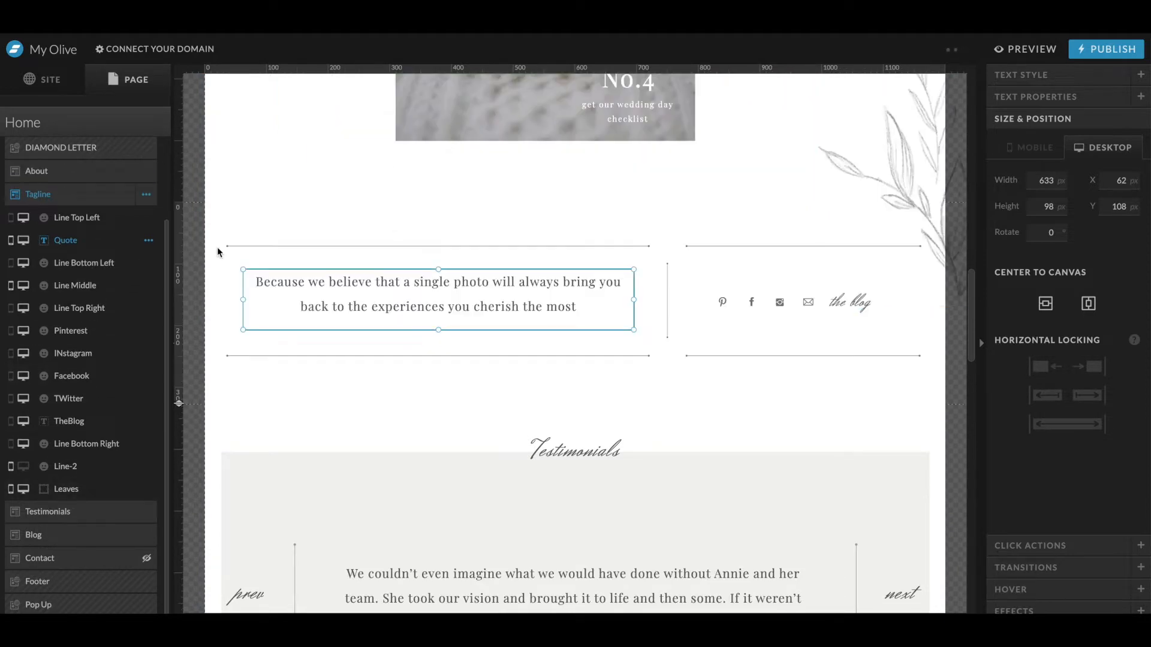
{"action": "scroll", "coordinate": [406, 302], "scroll_direction": "up", "scroll_amount": 8}
{"action": "scroll", "coordinate": [406, 303], "scroll_direction": "down", "scroll_amount": 8}
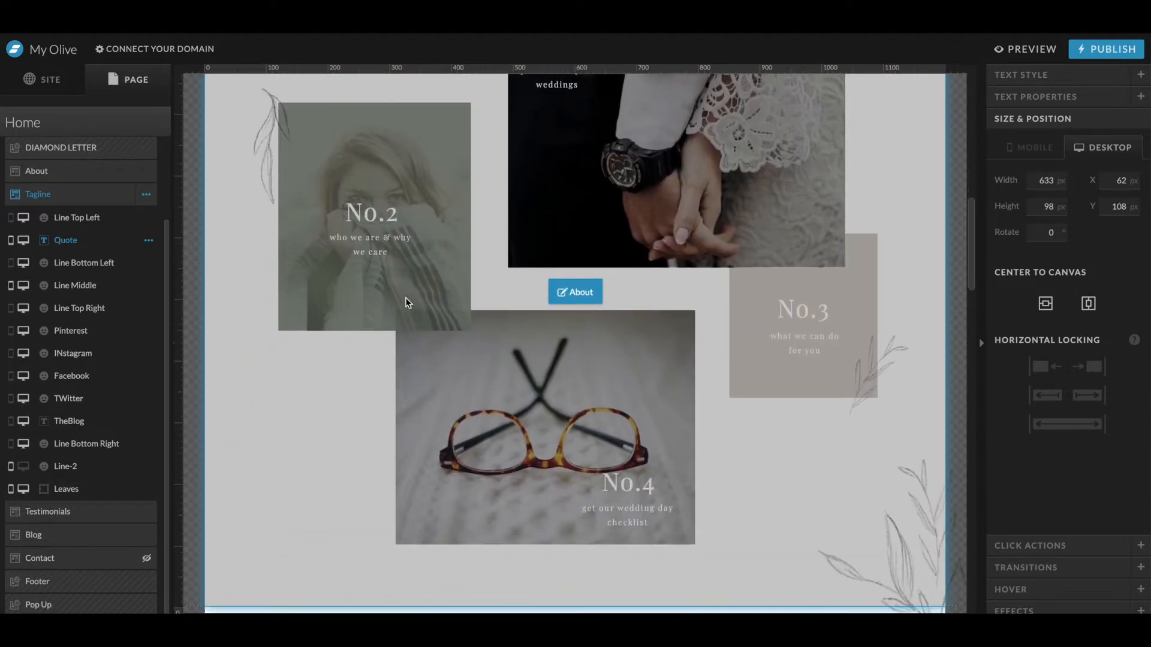
{"action": "key", "text": "ctrl+z"}
- Review the site name in the site settings and open the design settings
{"action": "scroll", "coordinate": [405, 302], "scroll_direction": "up", "scroll_amount": 12}
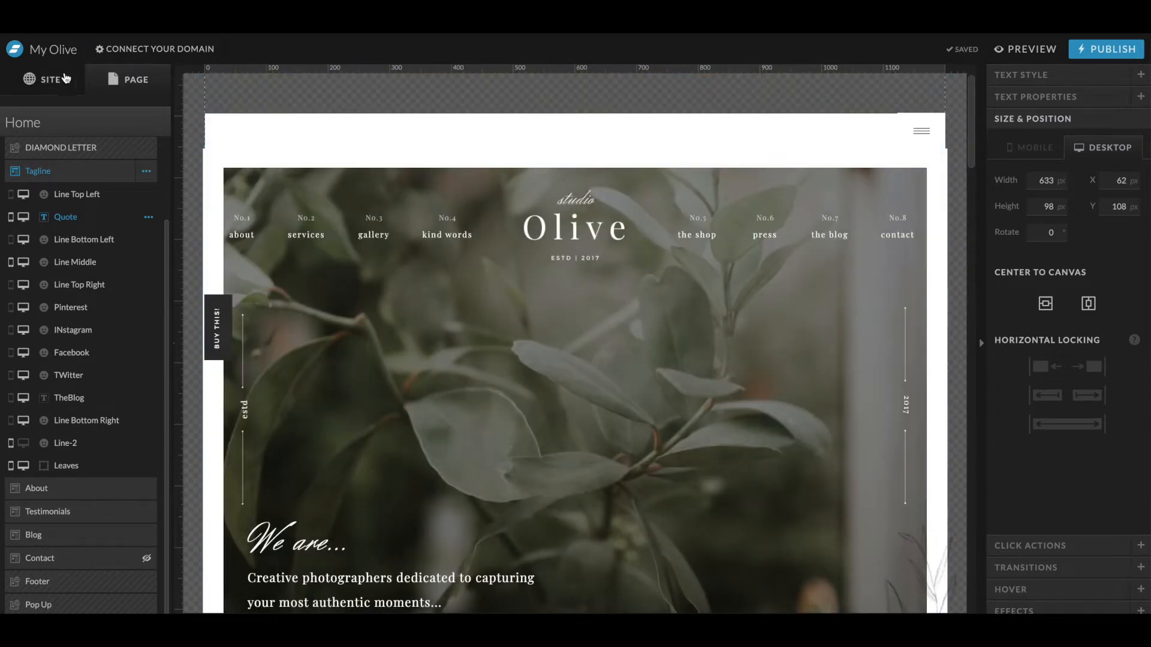
{"action": "left_click", "coordinate": [64, 78]}
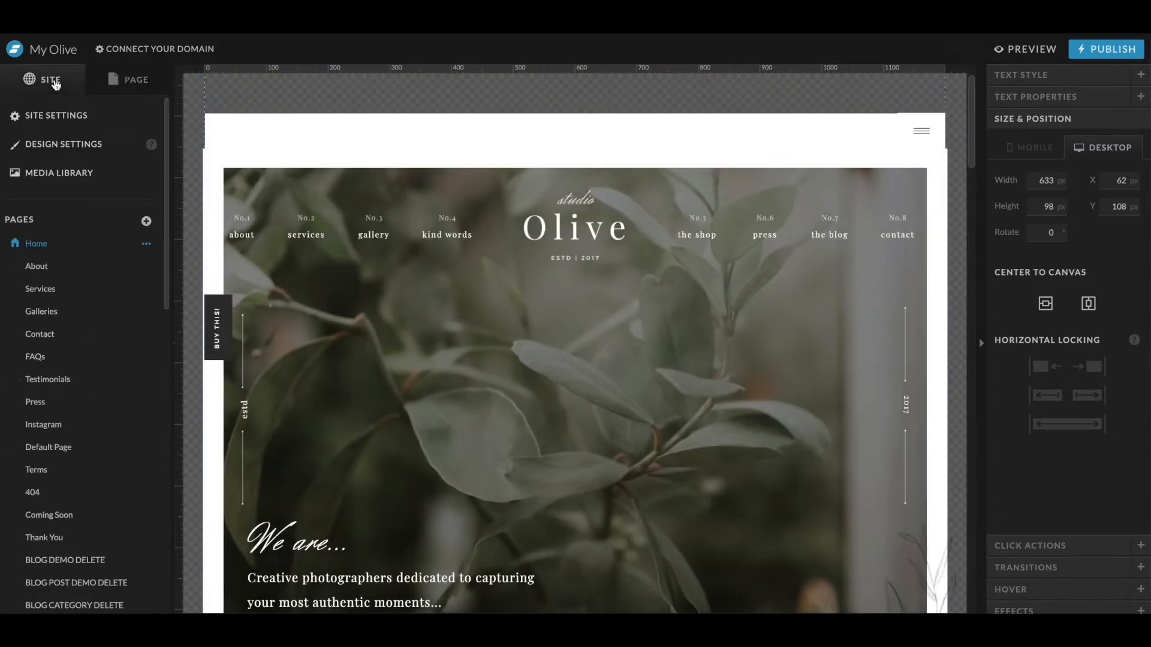
{"action": "left_click", "coordinate": [66, 114]}
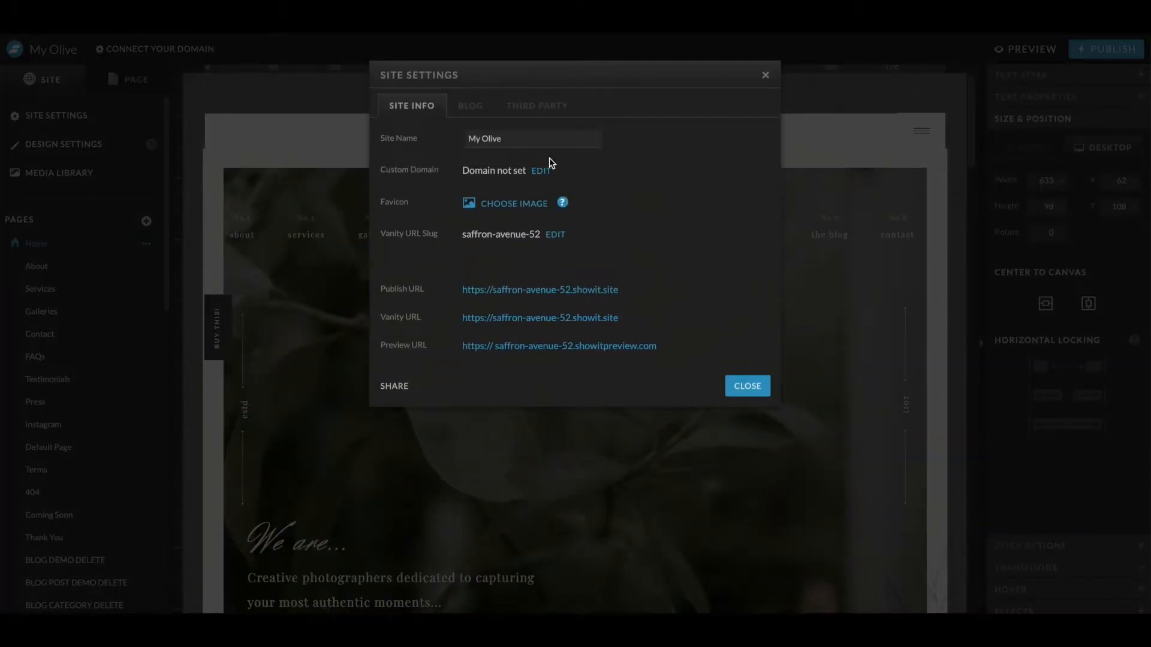
{"action": "triple_click", "coordinate": [482, 135]}
{"action": "left_click", "coordinate": [259, 180]}
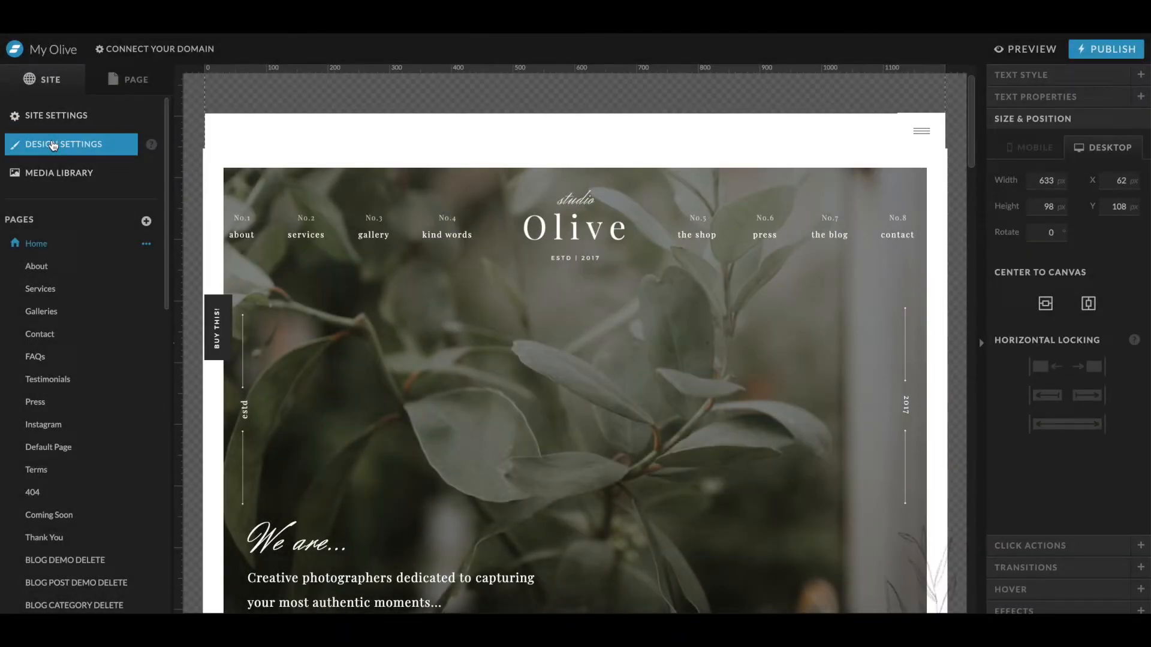
{"action": "left_click", "coordinate": [53, 146]}
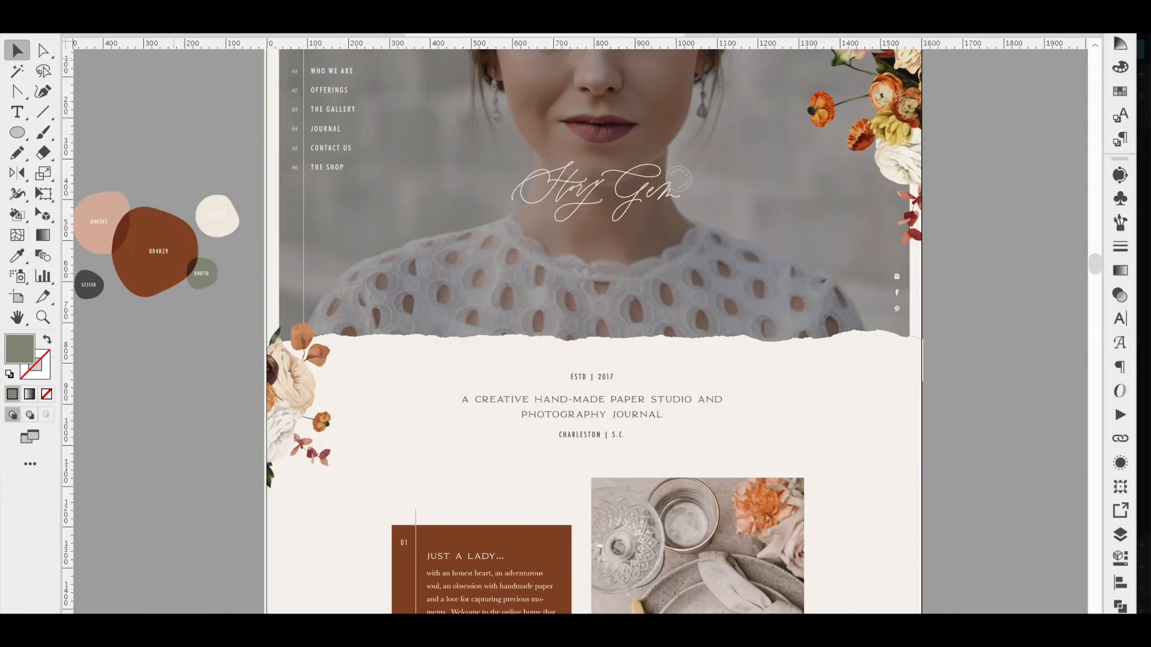
- Inspect the logo and color swatches on the Story Gem brand board in Illustrator
{"action": "left_click", "coordinate": [267, 35]}
{"action": "left_click", "coordinate": [230, 264]}
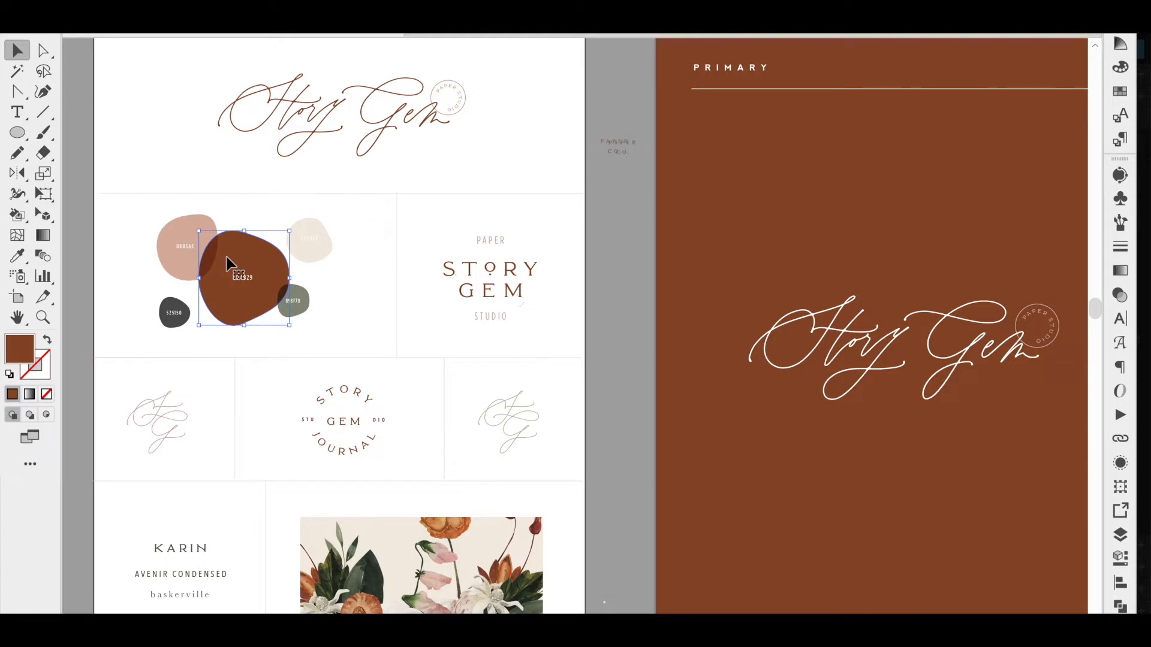
{"action": "left_click", "coordinate": [308, 109]}
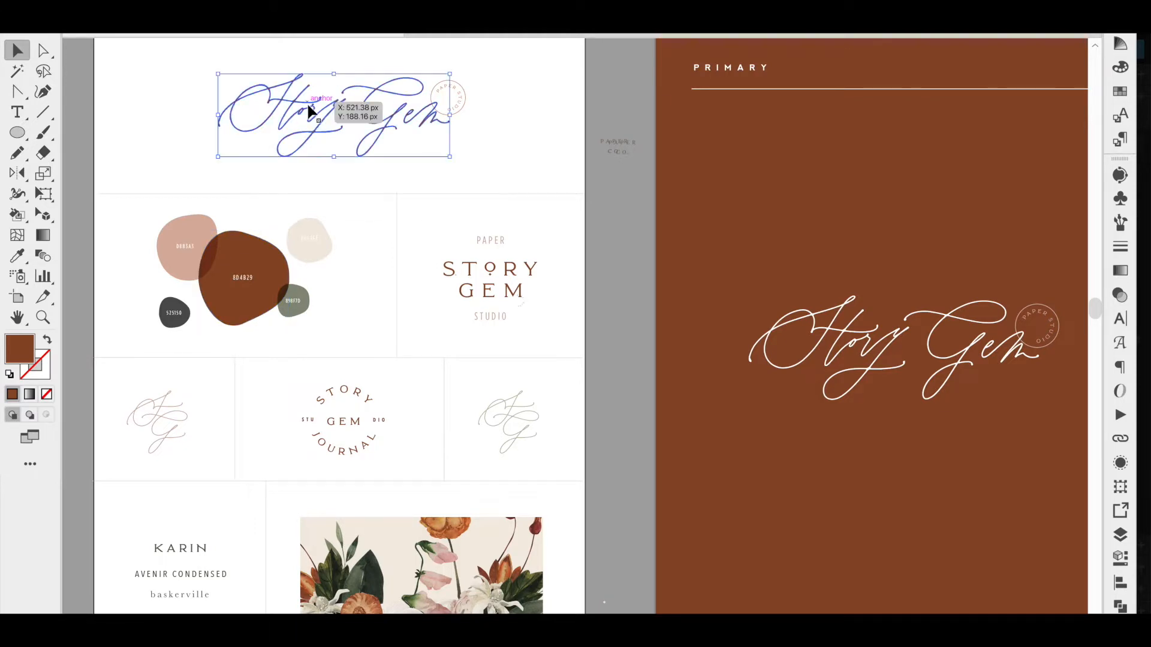
{"action": "left_click_drag", "start_coordinate": [352, 229], "coordinate": [149, 328]}
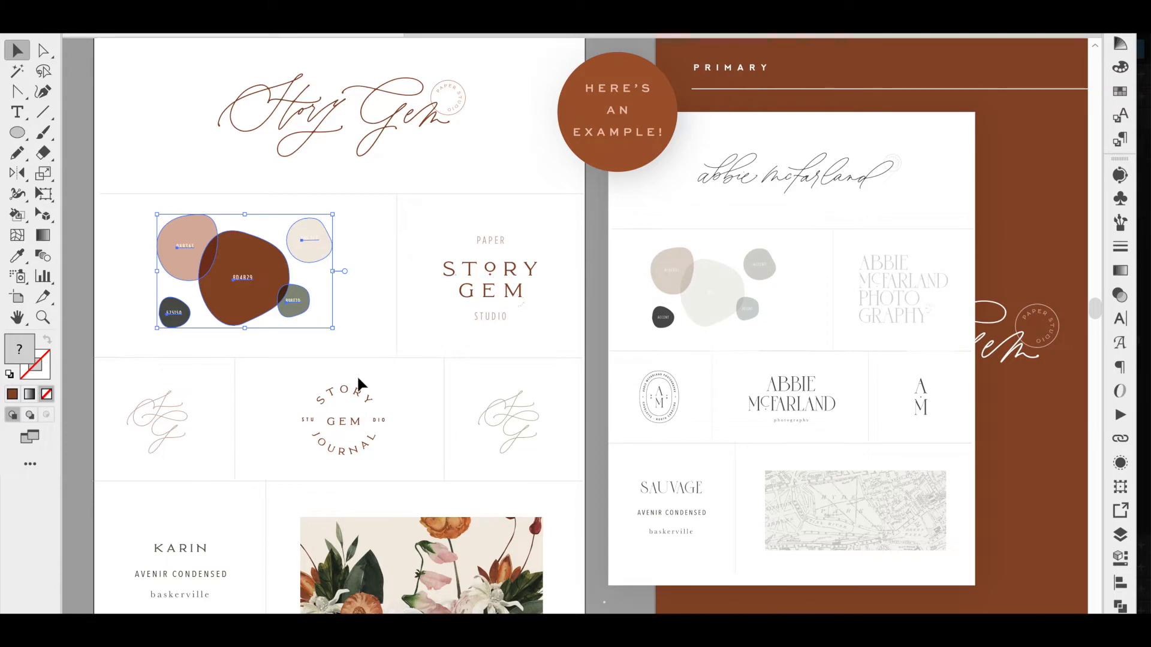
{"action": "left_click", "coordinate": [347, 282]}
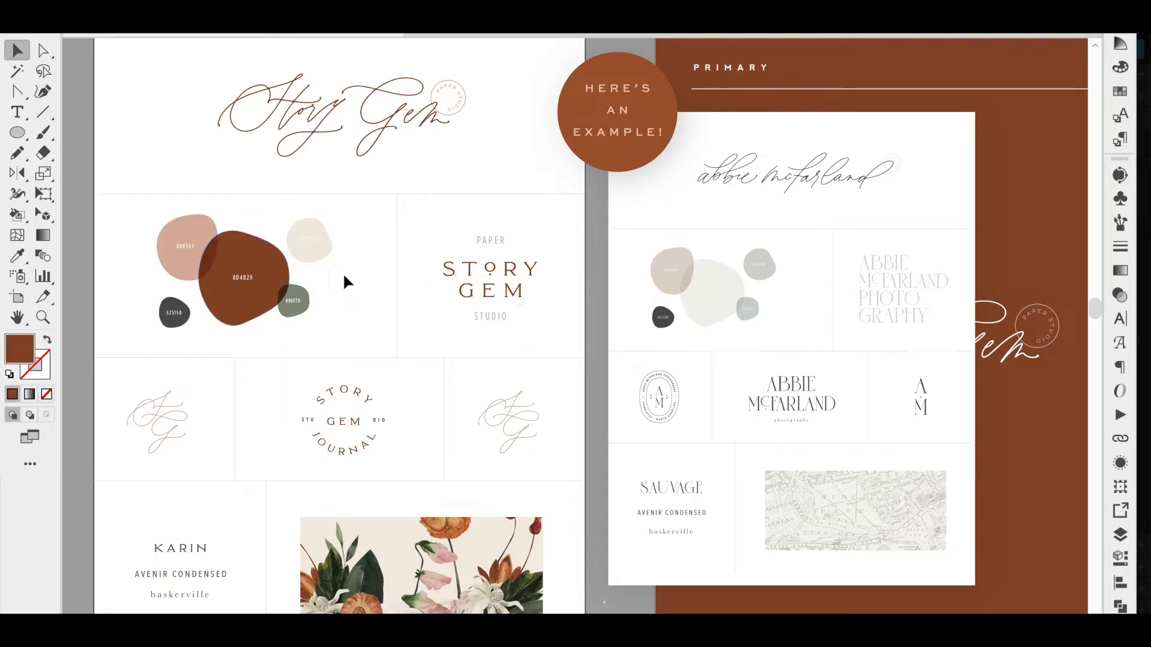
- Copy the dark brown hex code from the Illustrator brand board and paste it into palette color 4
{"action": "key", "text": "t"}
{"action": "key", "text": "ctrl+Up"}
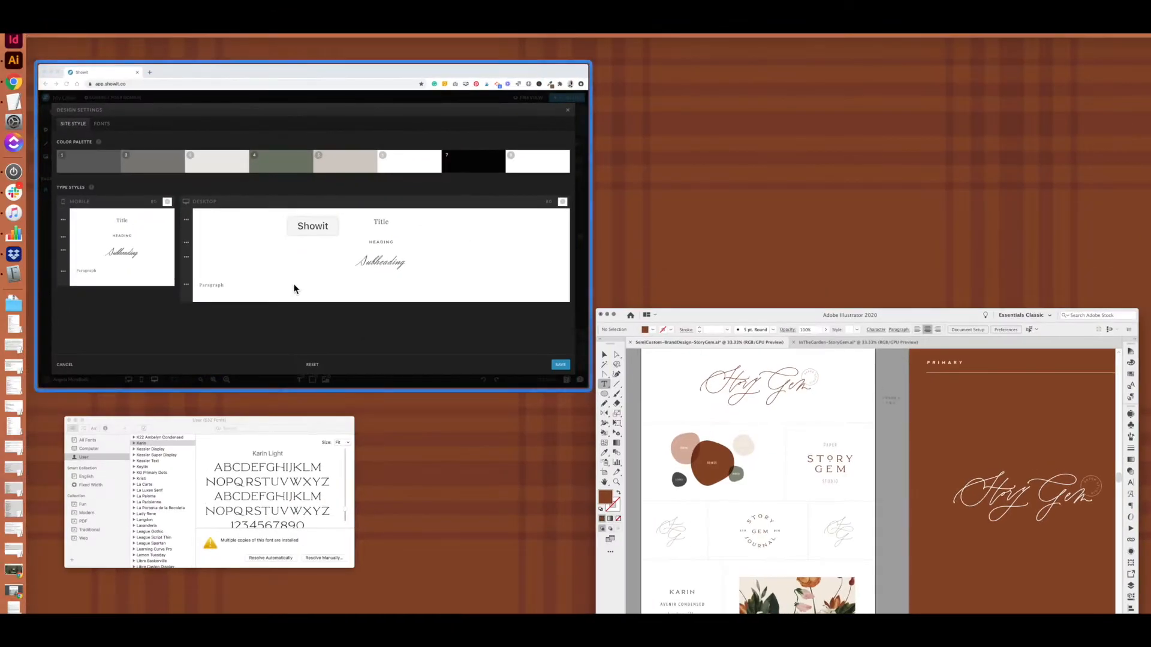
{"action": "left_click", "coordinate": [805, 447]}
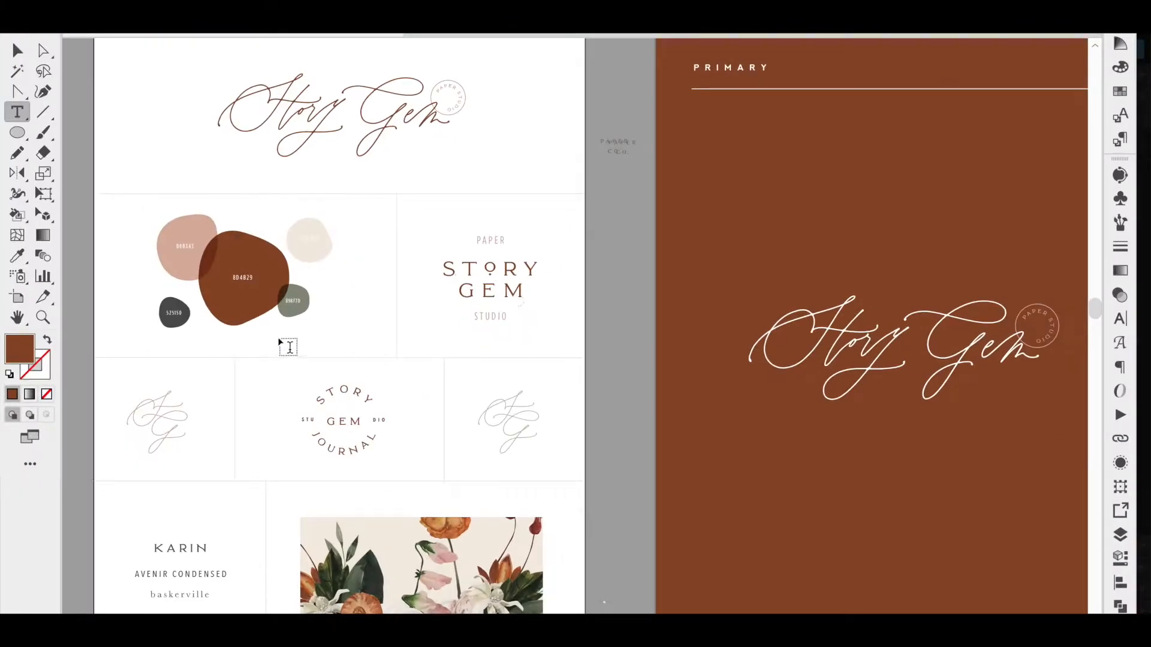
{"action": "double_click", "coordinate": [243, 278]}
{"action": "key", "text": "super+c"}
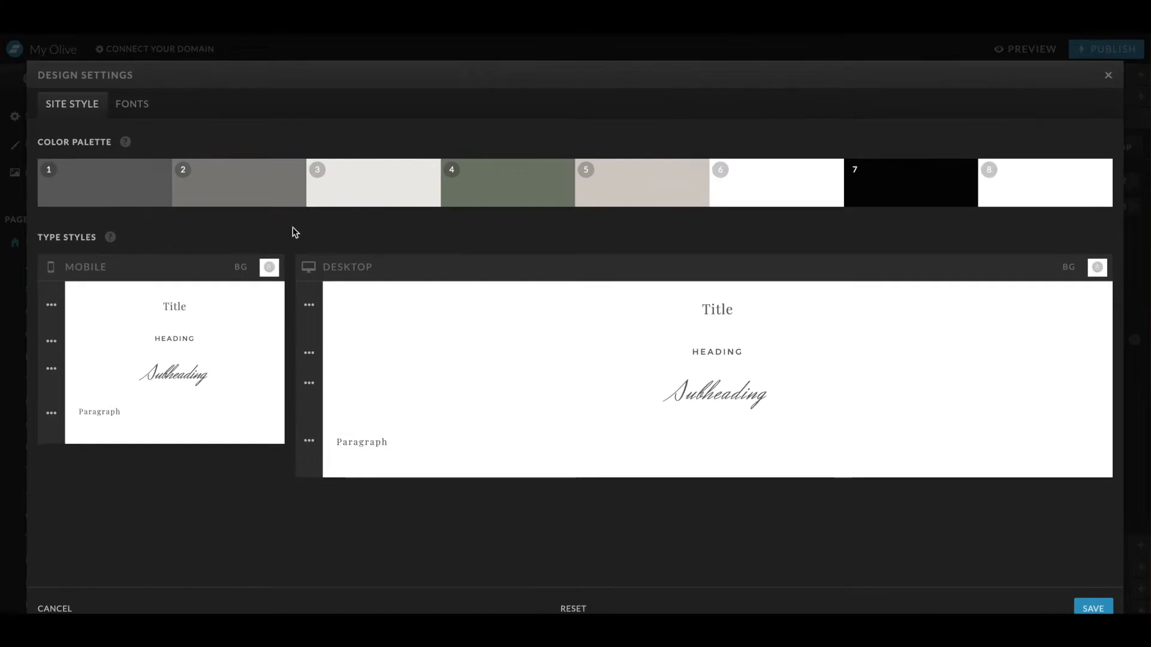
{"action": "left_click", "coordinate": [267, 162]}
{"action": "double_click", "coordinate": [518, 324]}
{"action": "key", "text": "super+v"}
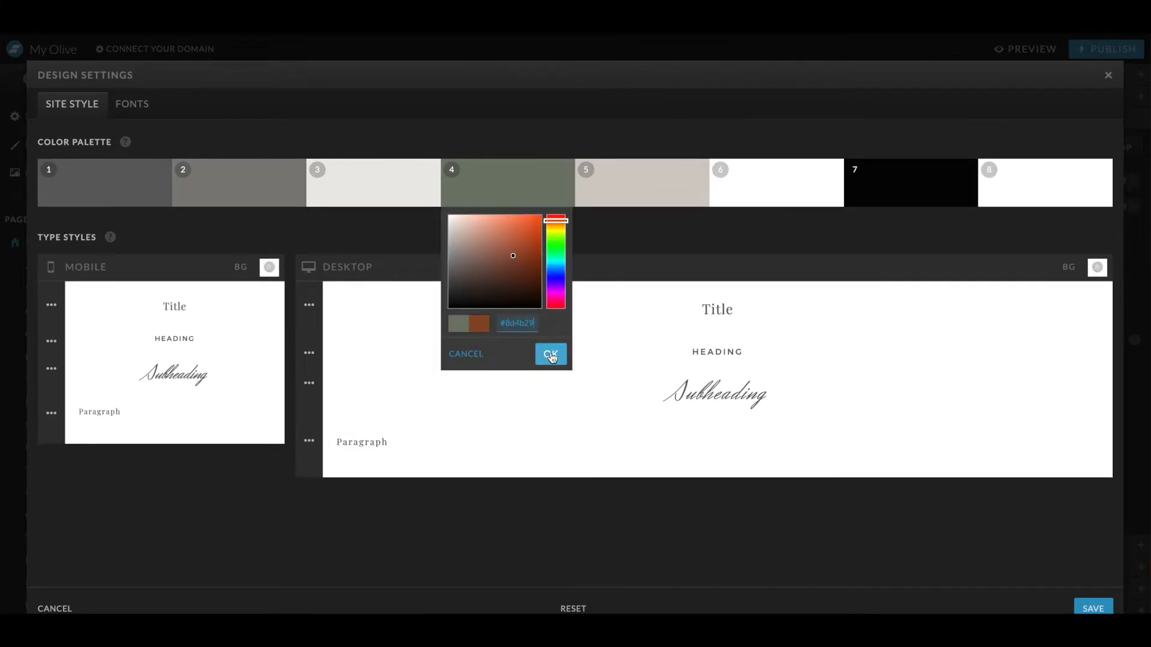
{"action": "left_click", "coordinate": [551, 355]}
- Copy the blush pink hex code from the brand board and paste it into palette color 5
{"action": "key", "text": "ctrl+Up"}
{"action": "left_click", "coordinate": [683, 468]}
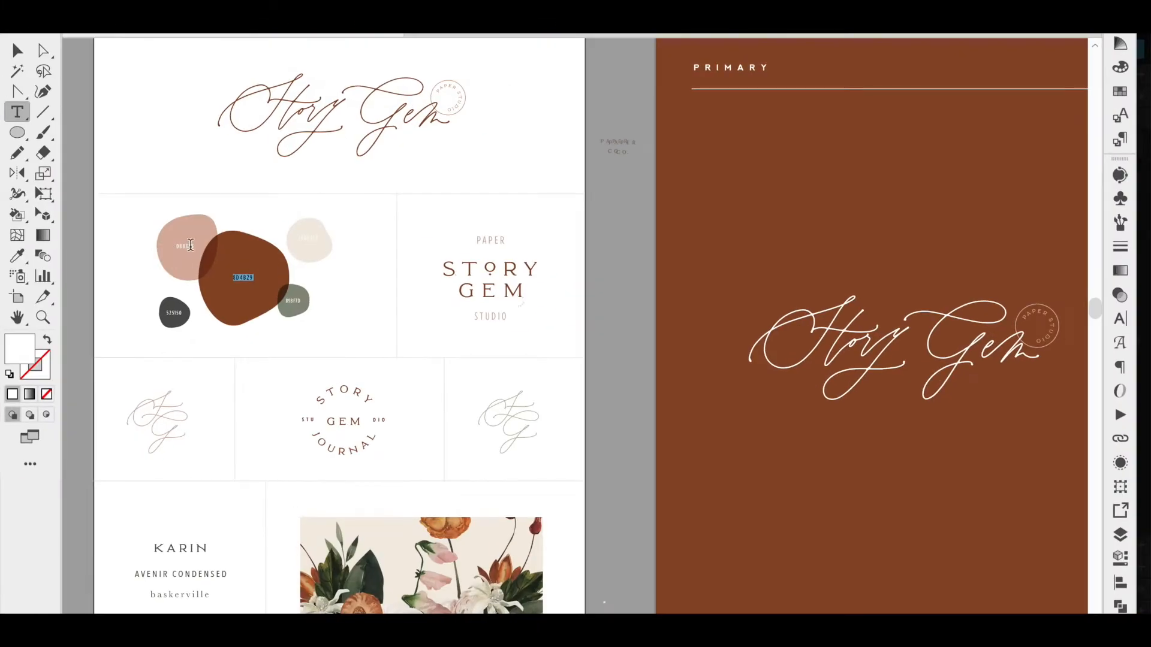
{"action": "double_click", "coordinate": [190, 245]}
{"action": "key", "text": "ctrl+Up"}
{"action": "left_click", "coordinate": [214, 230]}
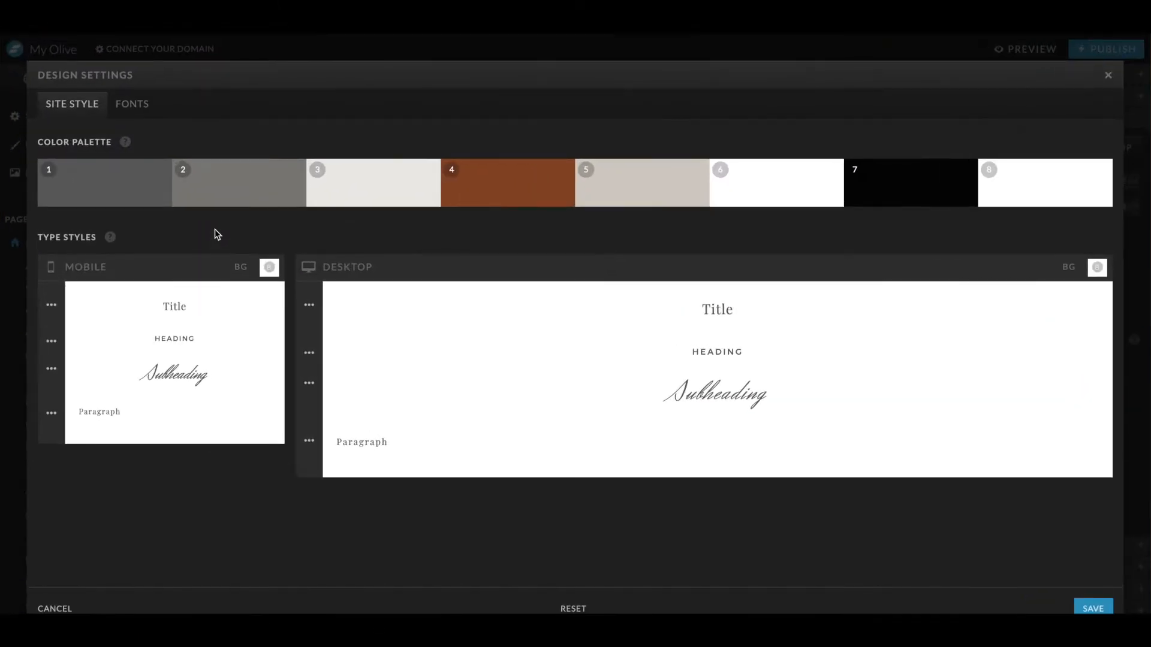
{"action": "left_click", "coordinate": [592, 194]}
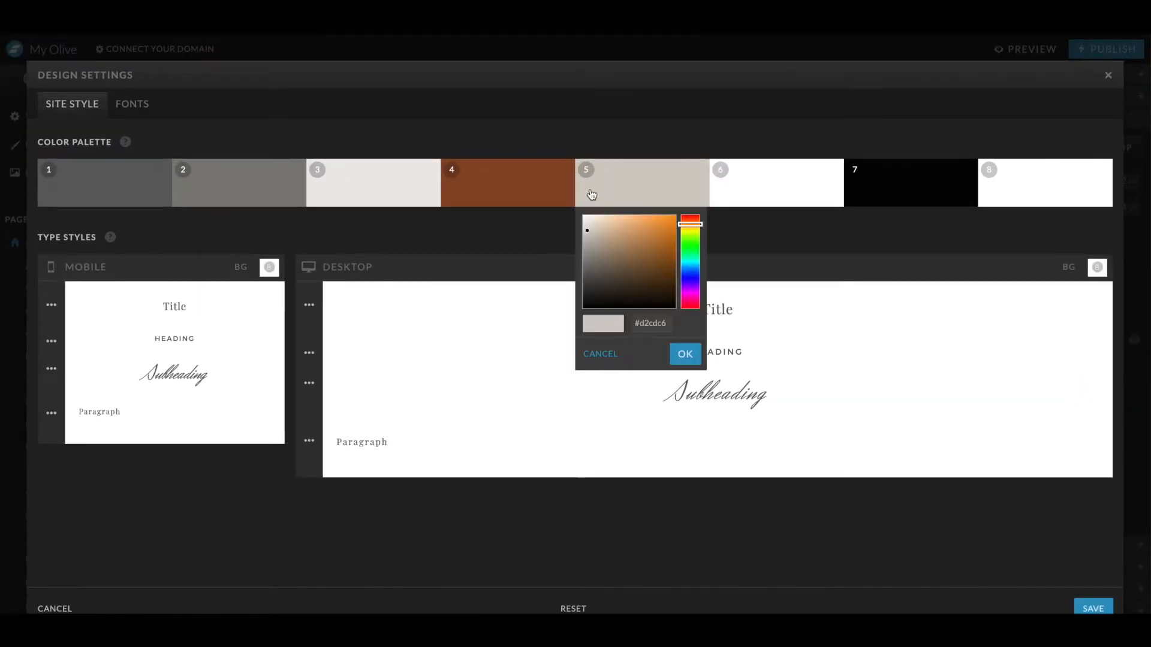
{"action": "double_click", "coordinate": [656, 323]}
{"action": "key", "text": "super+v"}
{"action": "left_click", "coordinate": [685, 353]}
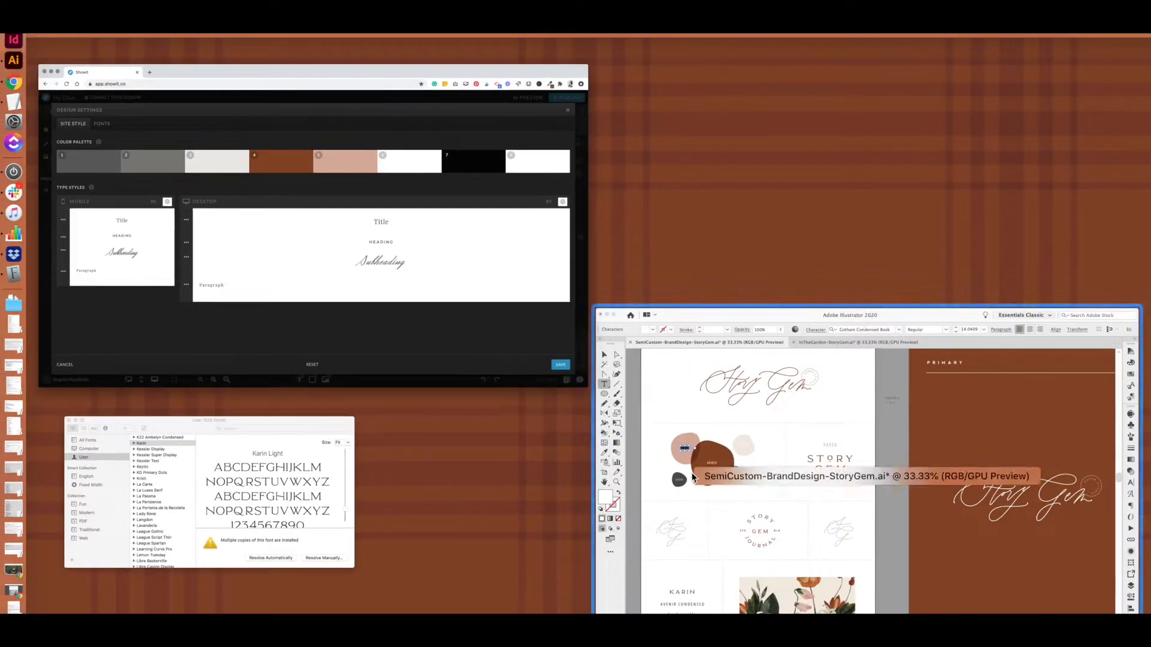
- Copy the sage green hex code from the brand board and paste it into palette color 2
{"action": "left_click", "coordinate": [692, 476]}
{"action": "double_click", "coordinate": [295, 301]}
{"action": "key", "text": "ctrl+Up"}
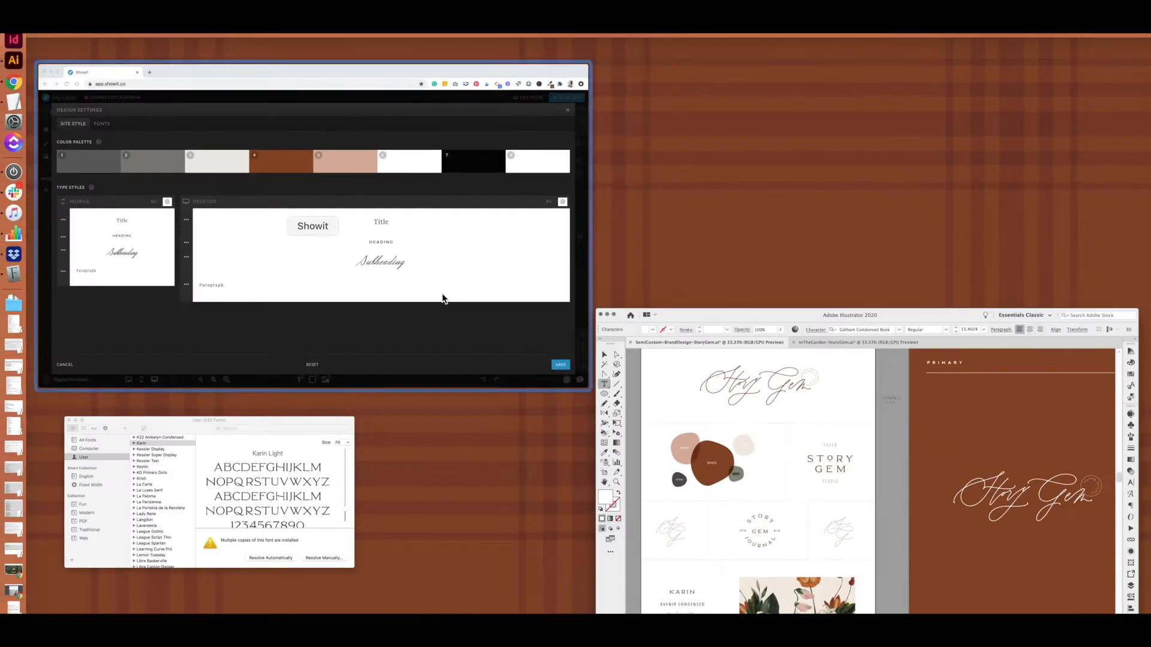
{"action": "left_click", "coordinate": [480, 295]}
{"action": "left_click", "coordinate": [152, 169]}
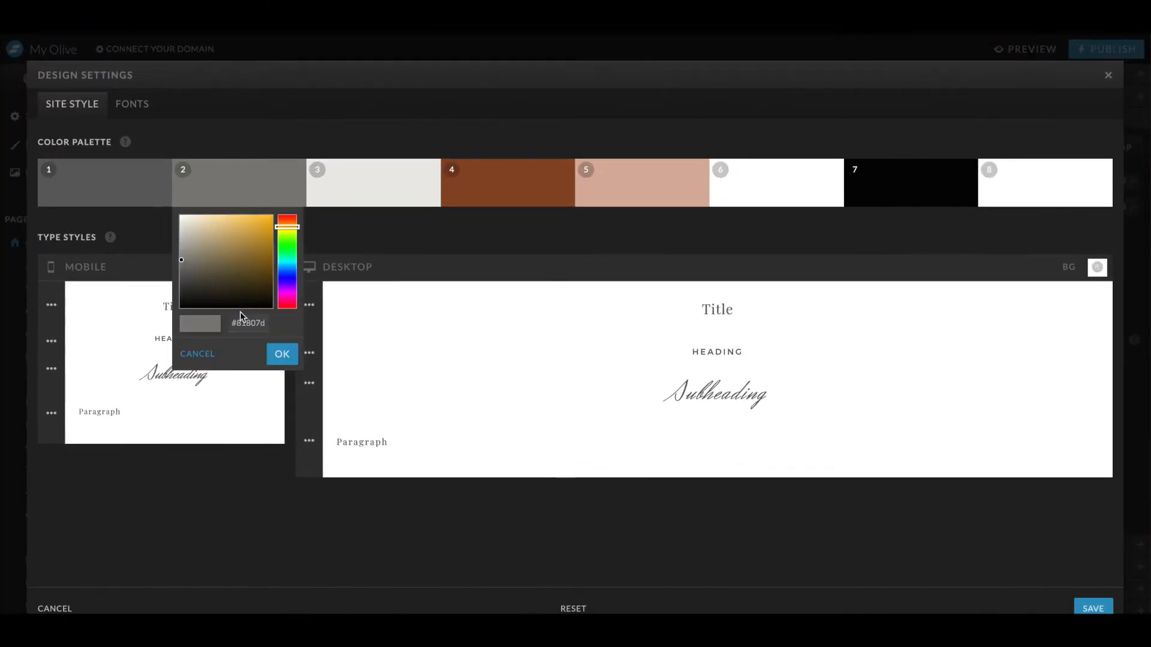
{"action": "double_click", "coordinate": [246, 323]}
{"action": "key", "text": "super+v"}
{"action": "left_click", "coordinate": [282, 354]}
- Copy the charcoal hex code from the brand board and set palette color 1 to #525150
{"action": "key", "text": "ctrl+Up"}
{"action": "left_click", "coordinate": [812, 429]}
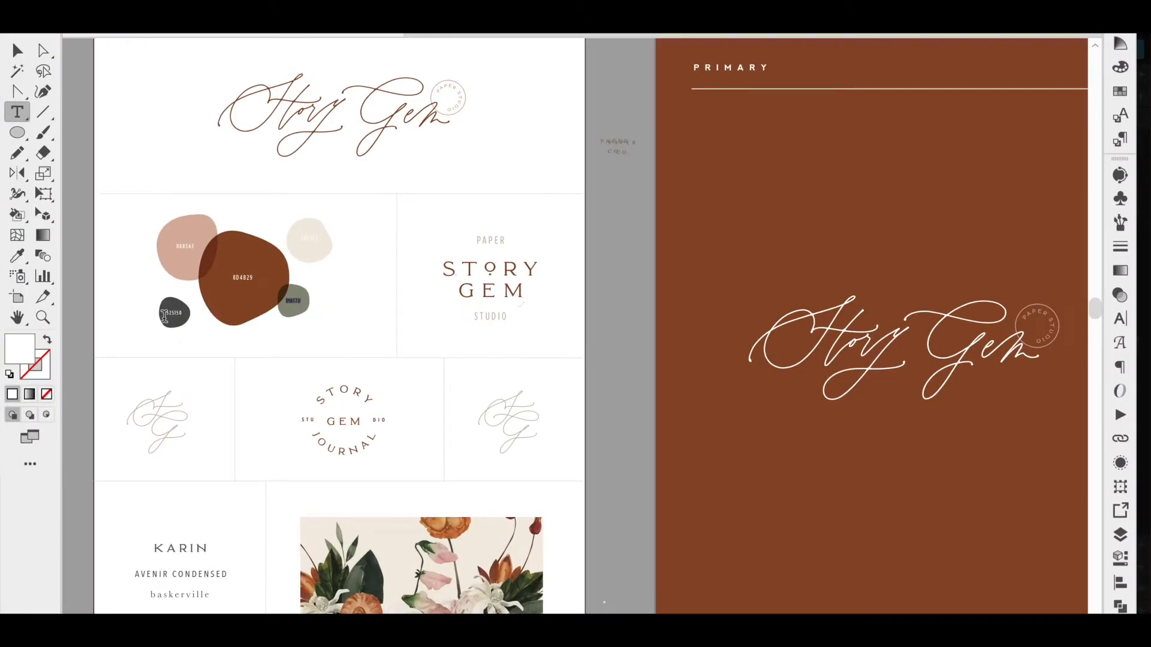
{"action": "double_click", "coordinate": [173, 311]}
{"action": "key", "text": "super+c"}
{"action": "key", "text": "ctrl+Up"}
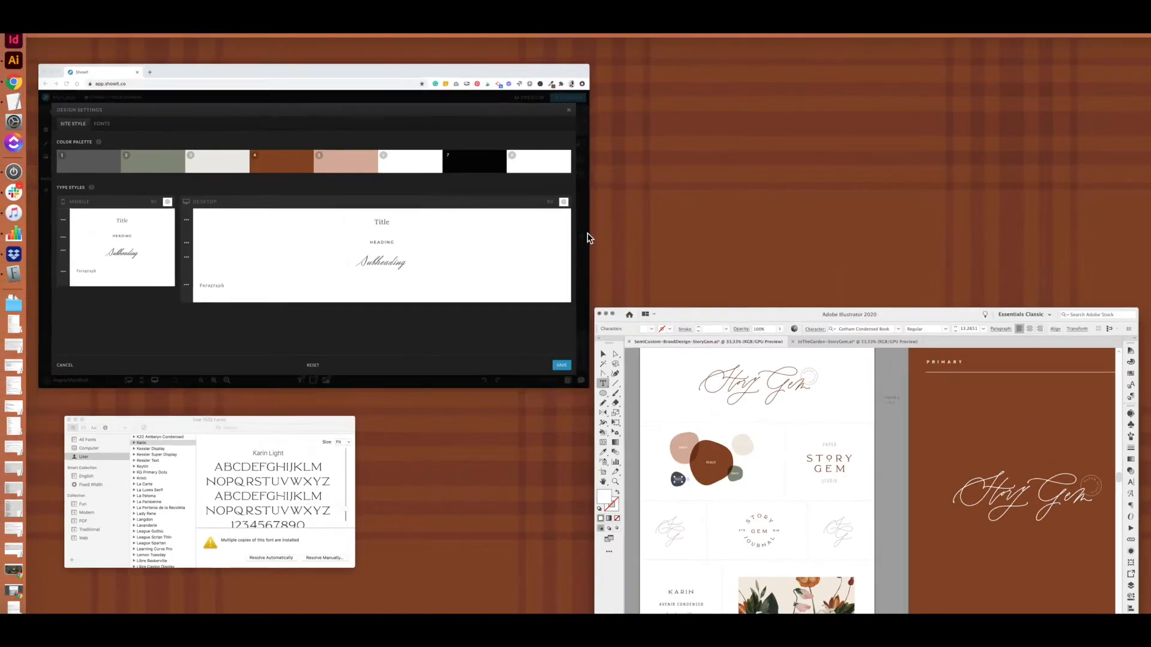
{"action": "left_click", "coordinate": [317, 246]}
{"action": "left_click", "coordinate": [127, 195]}
{"action": "key", "text": "super+v"}
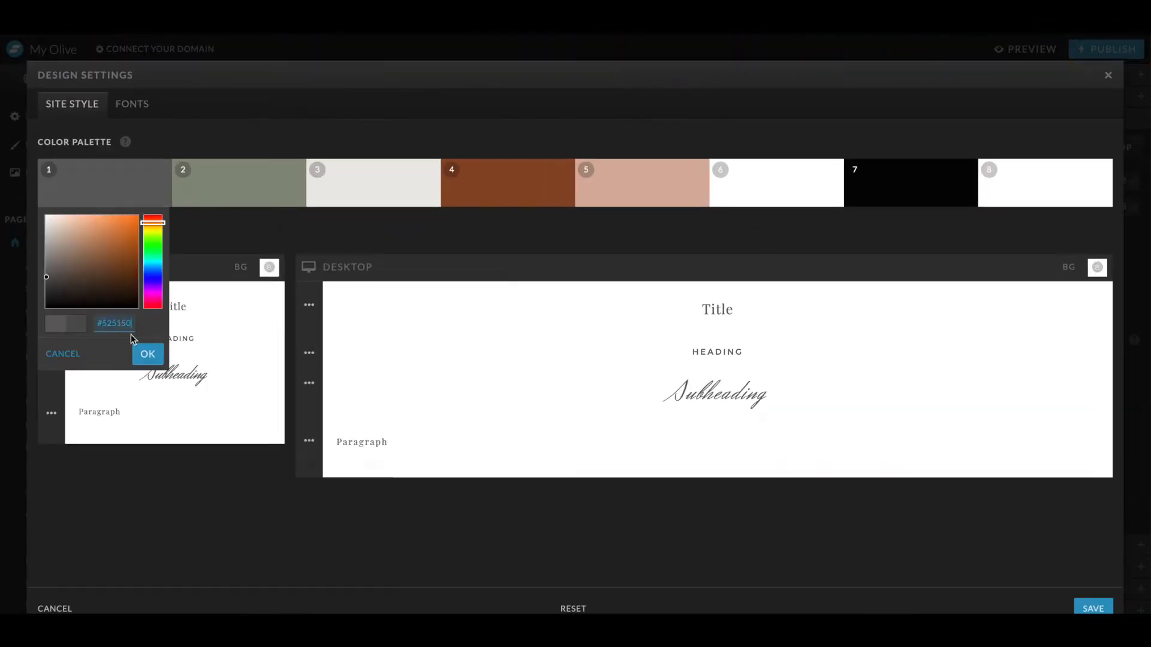
{"action": "left_click", "coordinate": [140, 352]}
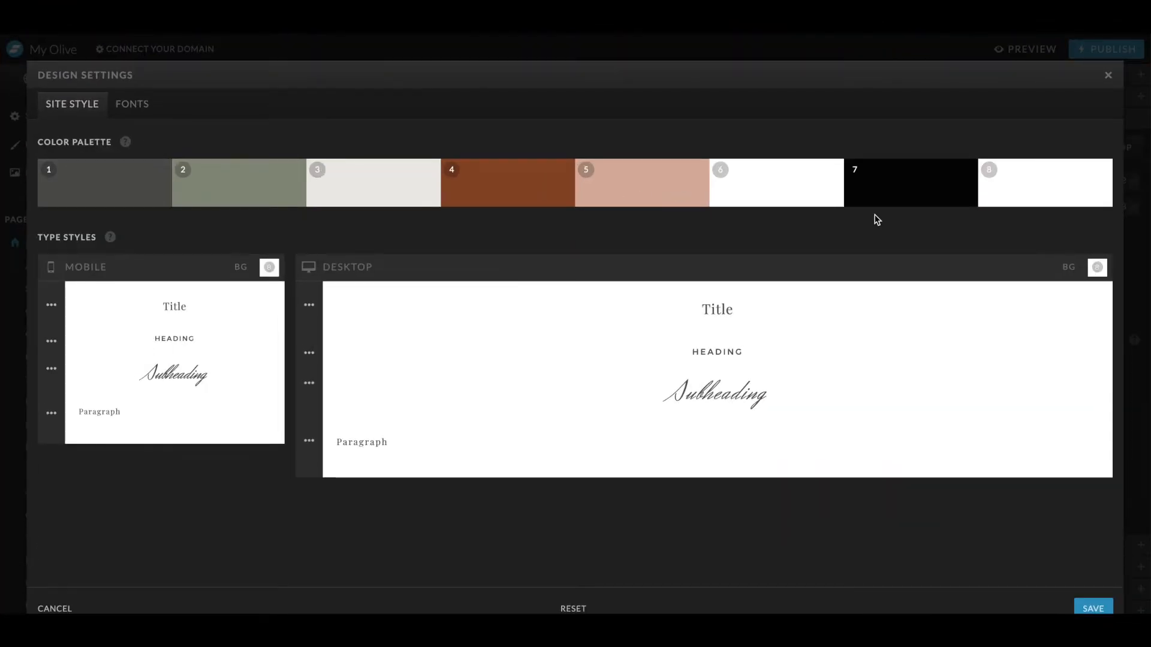
- Copy the cream hex code from the brand board into palette color 6 and save the design settings
{"action": "key", "text": "ctrl+Up"}
{"action": "left_click", "coordinate": [772, 403]}
{"action": "double_click", "coordinate": [307, 237]}
{"action": "key", "text": "ctrl+Up"}
{"action": "left_click", "coordinate": [226, 215]}
{"action": "left_click", "coordinate": [416, 185]}
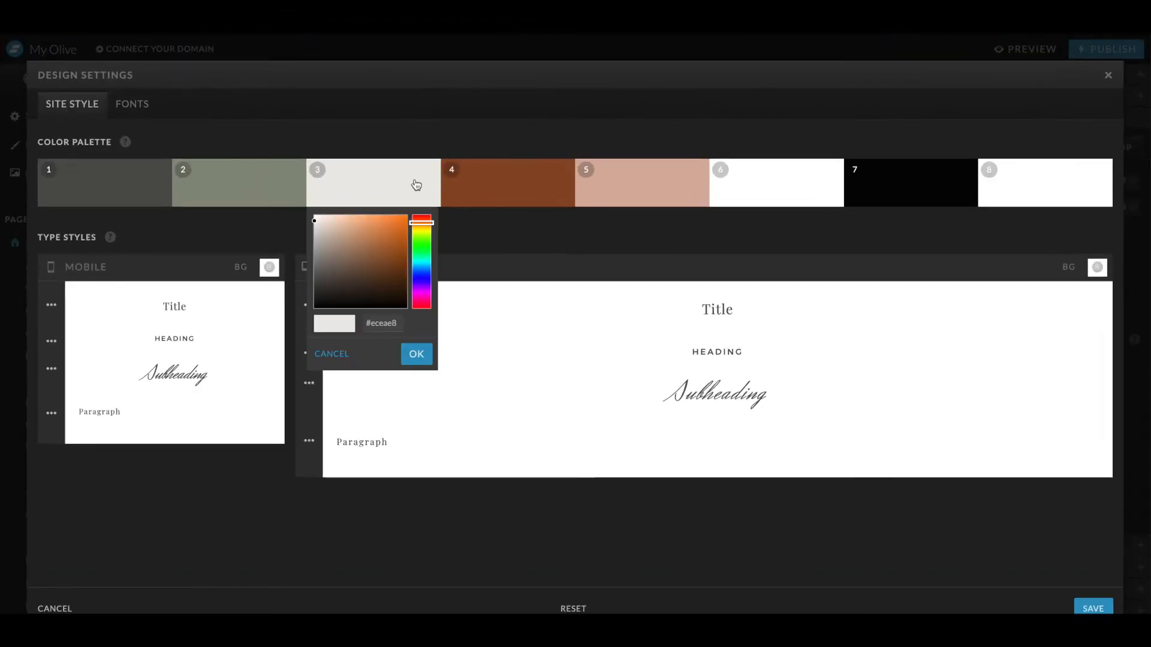
{"action": "left_click", "coordinate": [807, 182]}
{"action": "double_click", "coordinate": [788, 324]}
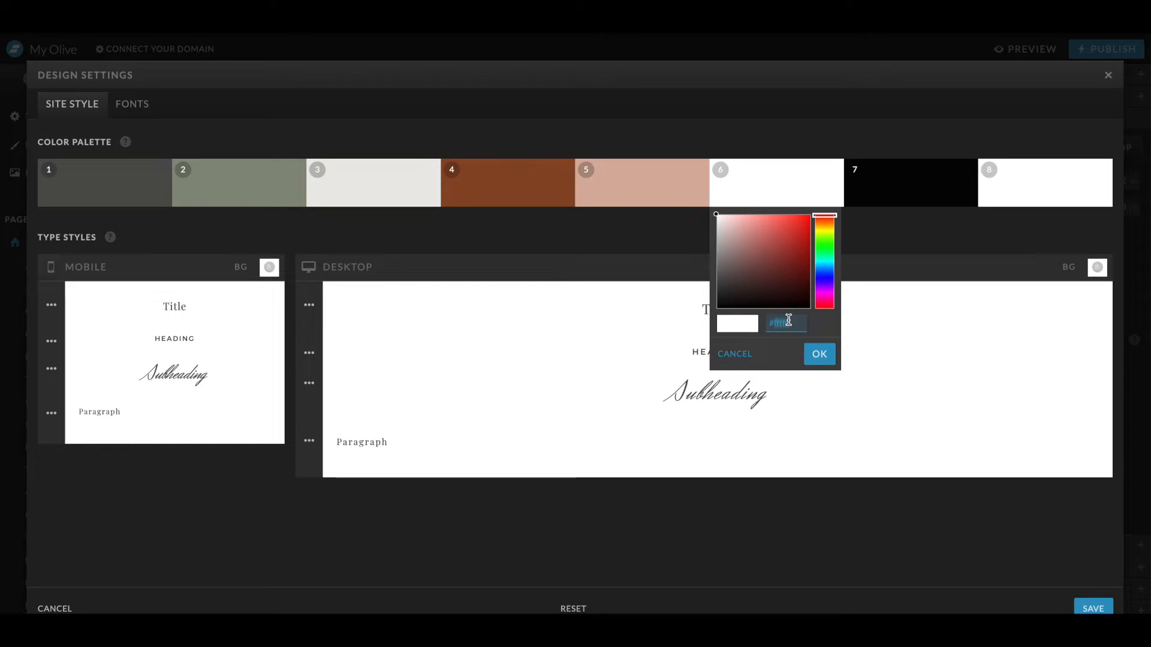
{"action": "key", "text": "super+v"}
{"action": "left_click", "coordinate": [822, 356]}
{"action": "left_click", "coordinate": [1084, 602]}
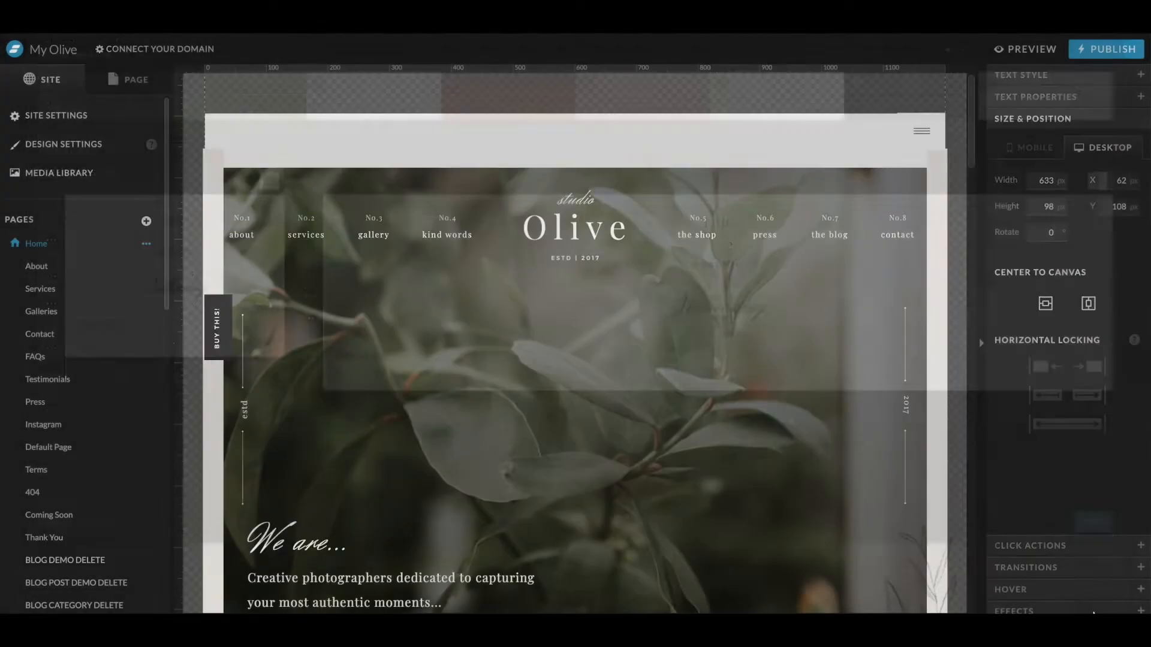
- Scroll through the homepage sections to review how the new palette colors appear
{"action": "scroll", "coordinate": [860, 471], "scroll_direction": "down", "scroll_amount": 10}
{"action": "scroll", "coordinate": [860, 471], "scroll_direction": "down", "scroll_amount": 4}
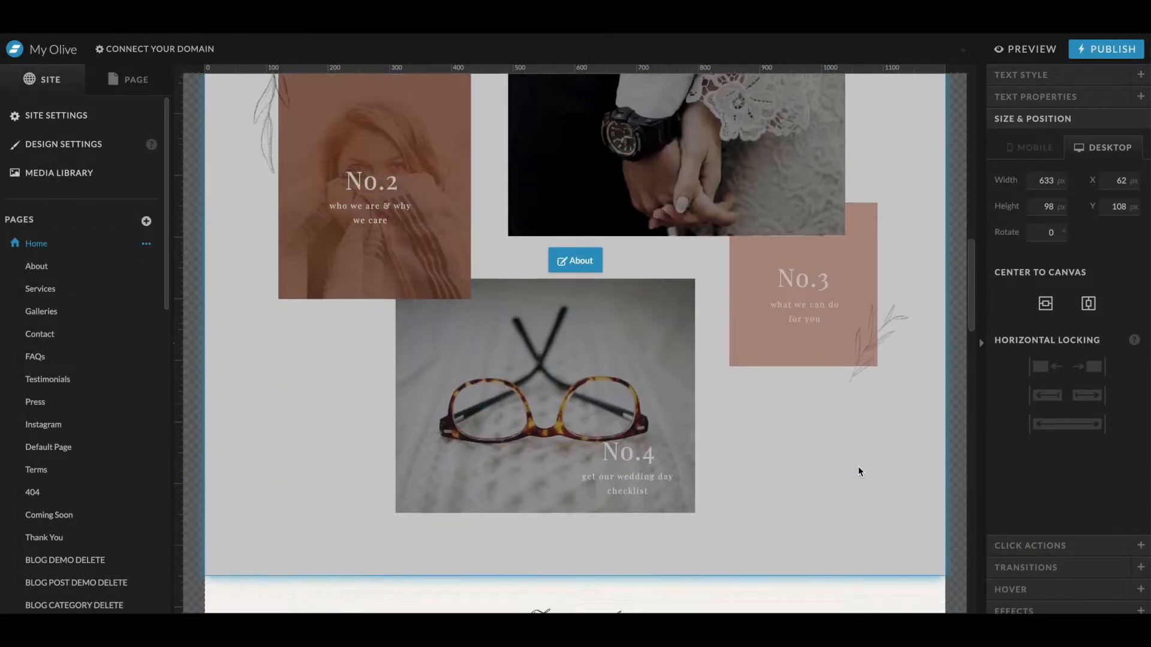
{"action": "scroll", "coordinate": [860, 472], "scroll_direction": "up", "scroll_amount": 2}
{"action": "left_click", "coordinate": [379, 218]}
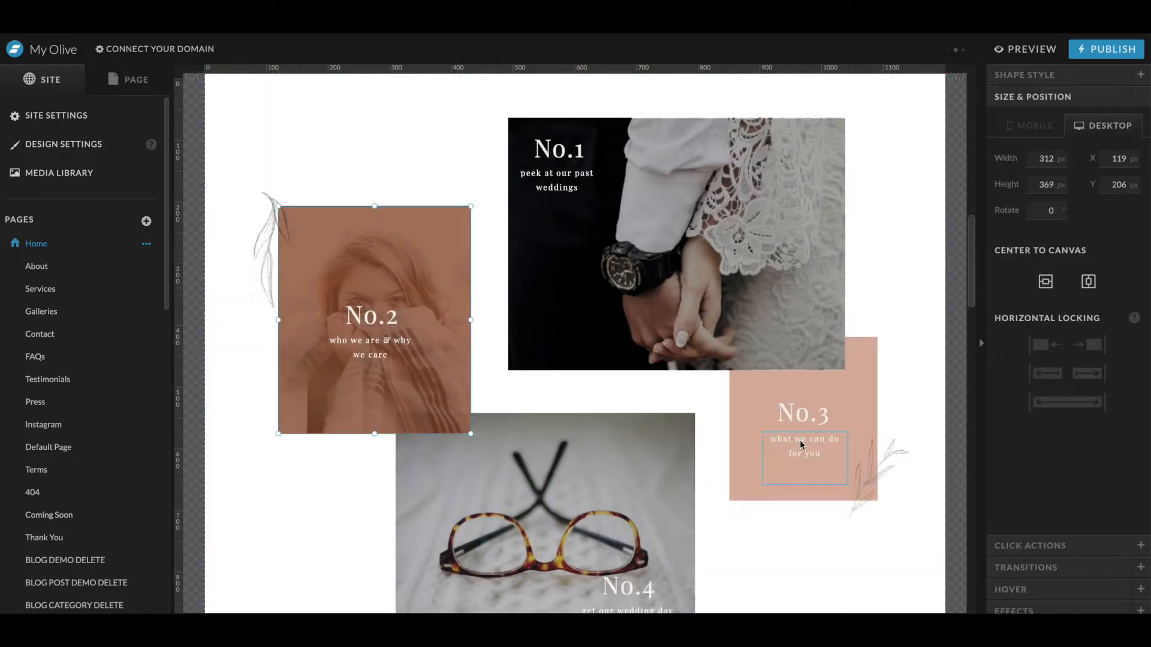
{"action": "left_click", "coordinate": [775, 476]}
{"action": "scroll", "coordinate": [375, 277], "scroll_direction": "down", "scroll_amount": 15}
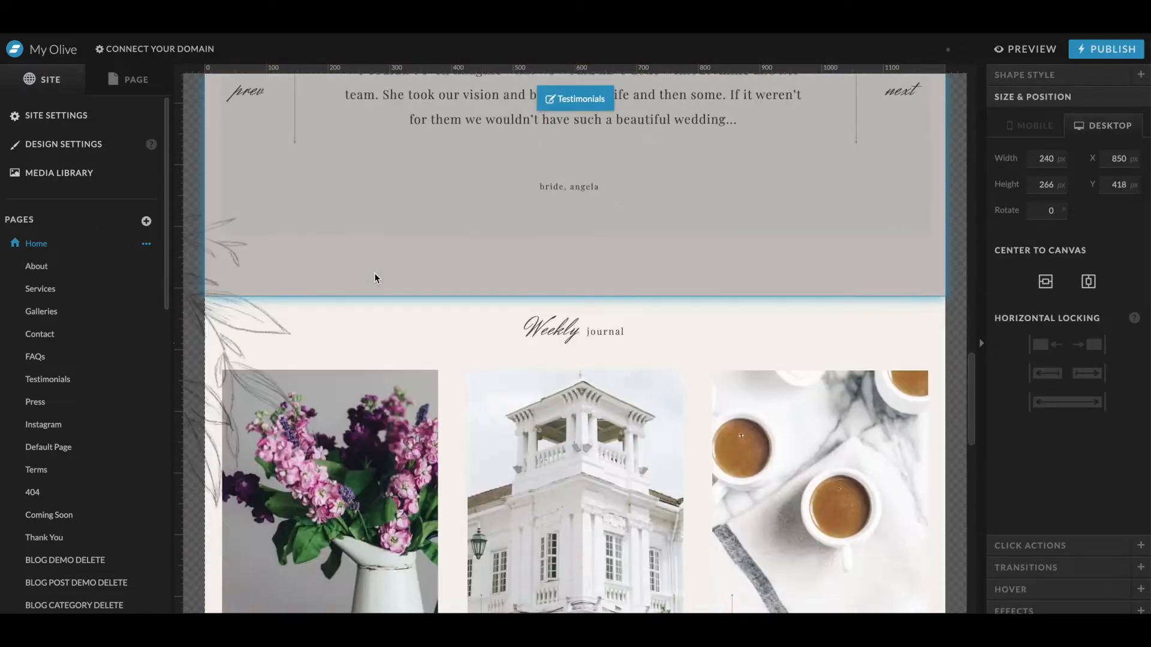
{"action": "scroll", "coordinate": [376, 279], "scroll_direction": "up", "scroll_amount": 10}
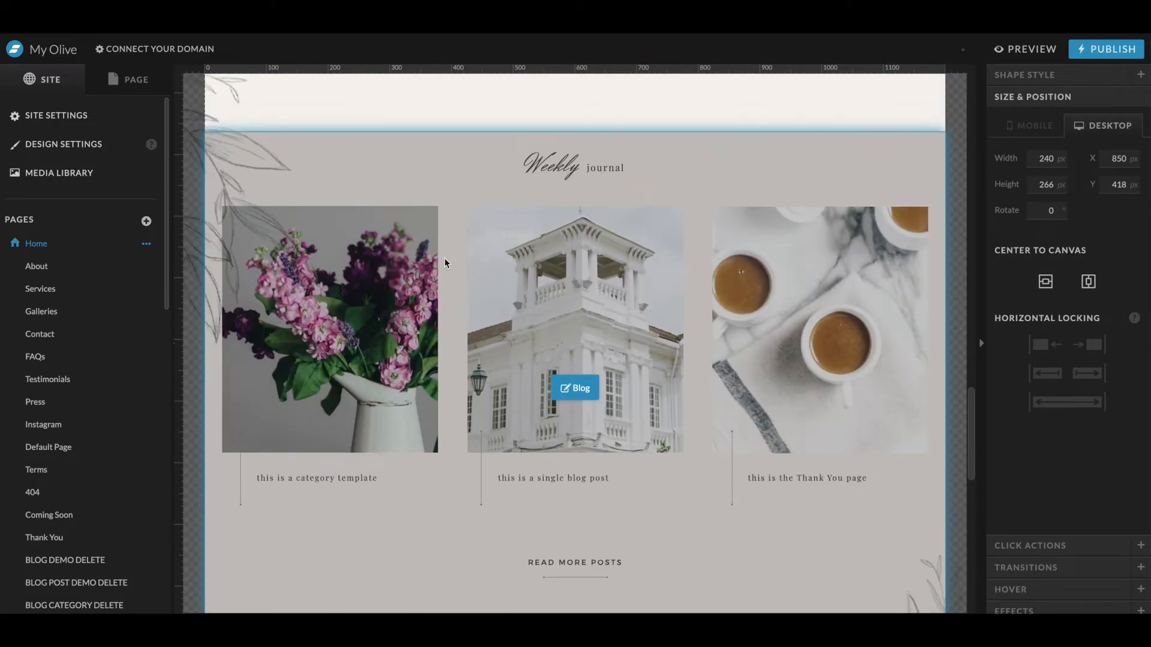
{"action": "left_click", "coordinate": [396, 274]}
{"action": "scroll", "coordinate": [414, 171], "scroll_direction": "up", "scroll_amount": 8}
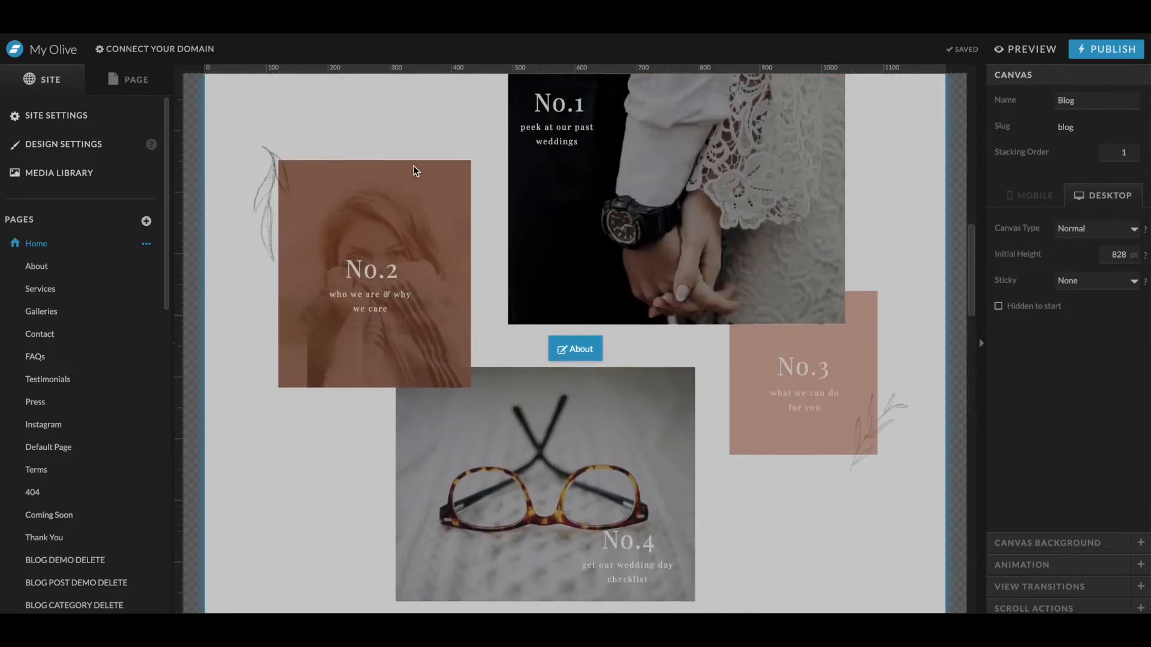
{"action": "left_click", "coordinate": [414, 171]}
{"action": "left_click", "coordinate": [421, 219]}
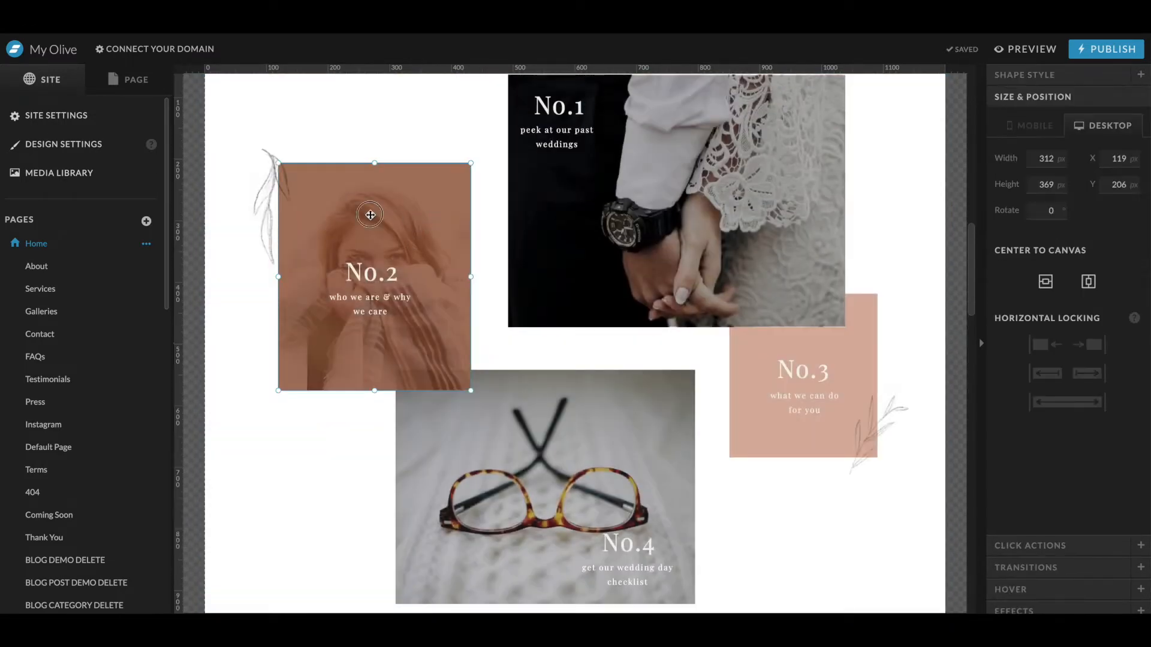
{"action": "left_click_drag", "start_coordinate": [371, 212], "coordinate": [401, 215]}
{"action": "key", "text": "ctrl+z"}
{"action": "scroll", "coordinate": [401, 216], "scroll_direction": "up", "scroll_amount": 4}
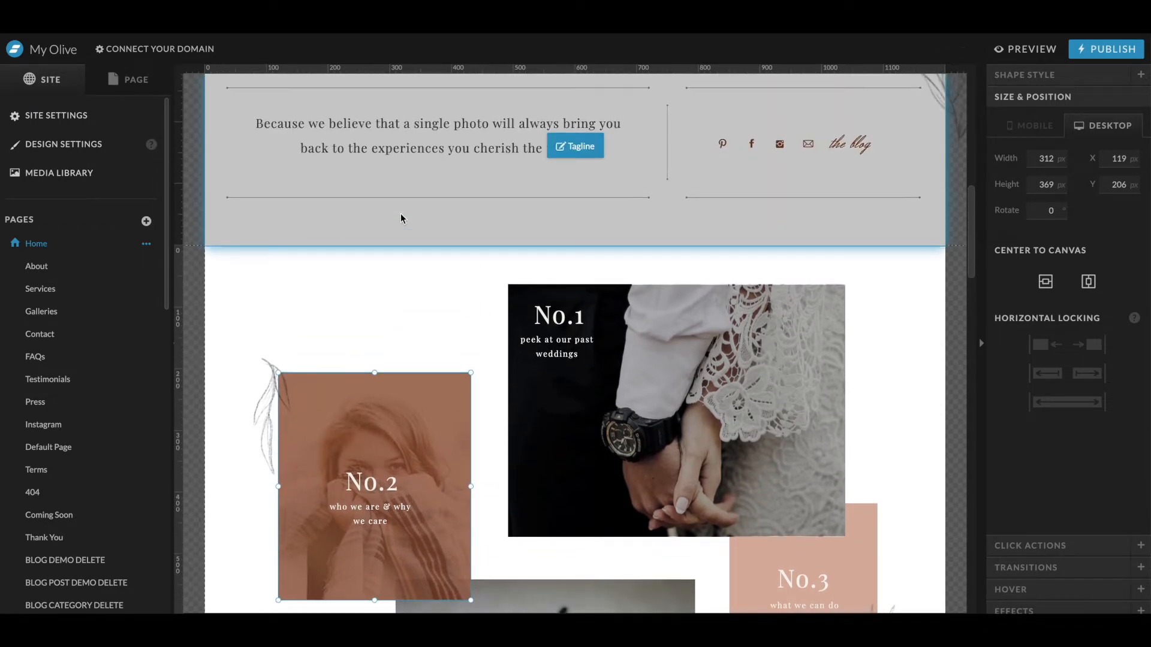
{"action": "scroll", "coordinate": [401, 218], "scroll_direction": "up", "scroll_amount": 2}
{"action": "scroll", "coordinate": [401, 218], "scroll_direction": "up", "scroll_amount": 3}
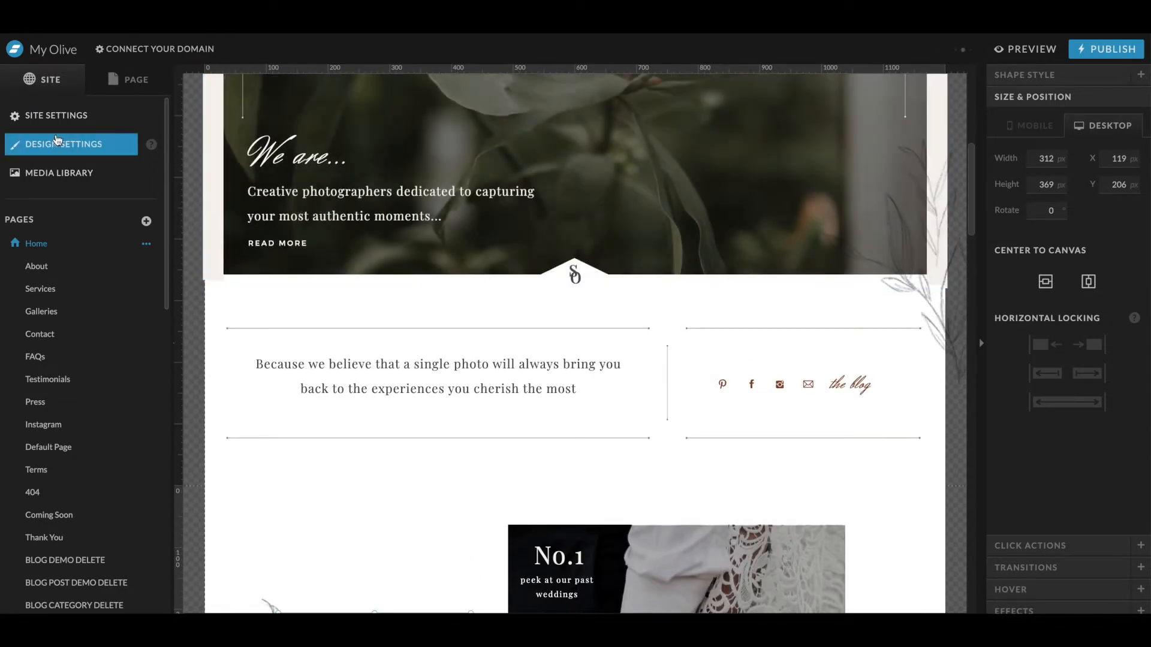
- Open the media library and add a new folder named !Story Gem
{"action": "left_click", "coordinate": [54, 174]}
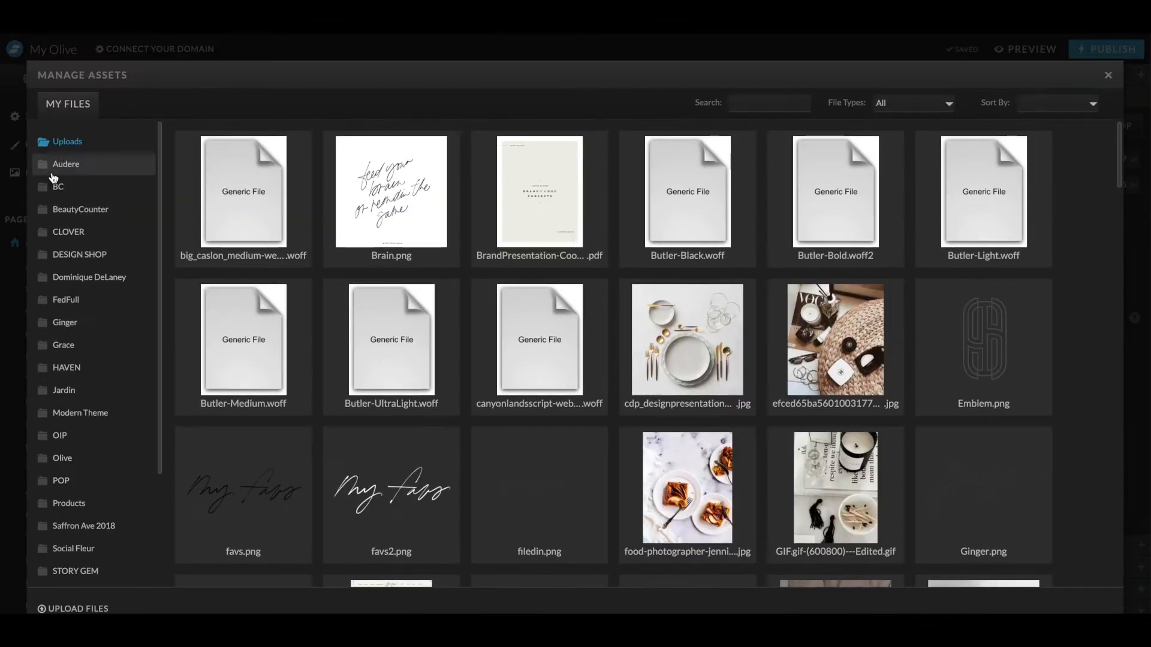
{"action": "left_click", "coordinate": [75, 609]}
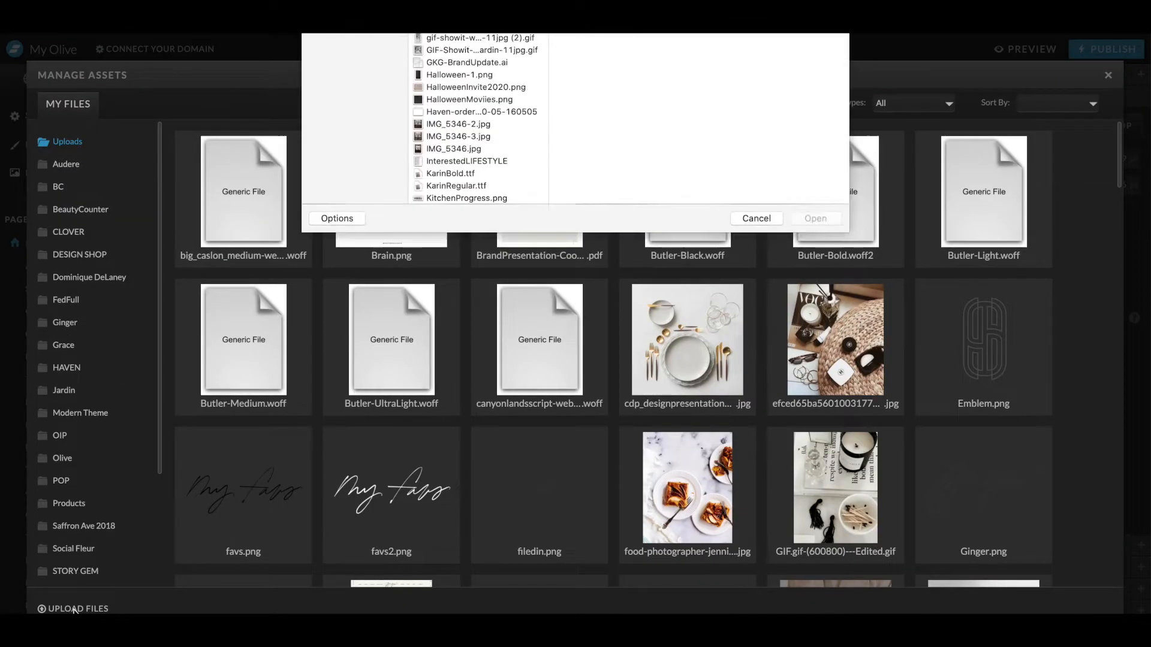
{"action": "key", "text": "Escape"}
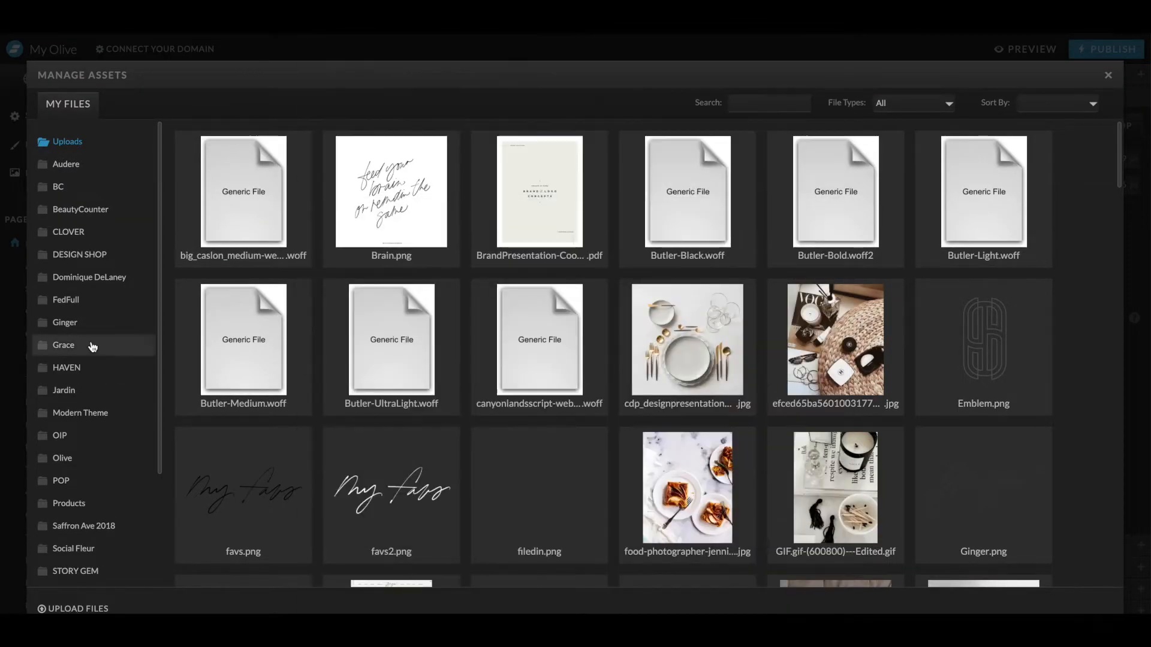
{"action": "scroll", "coordinate": [89, 342], "scroll_direction": "down", "scroll_amount": 5}
{"action": "left_click", "coordinate": [83, 572]}
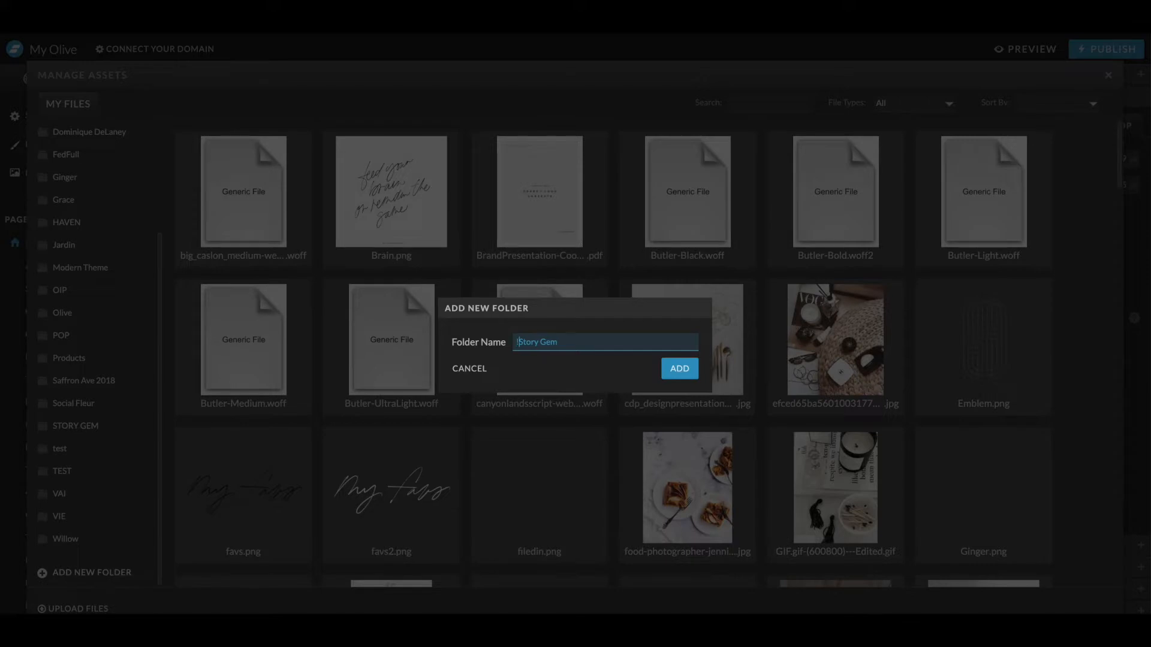
{"action": "key", "text": "Return"}
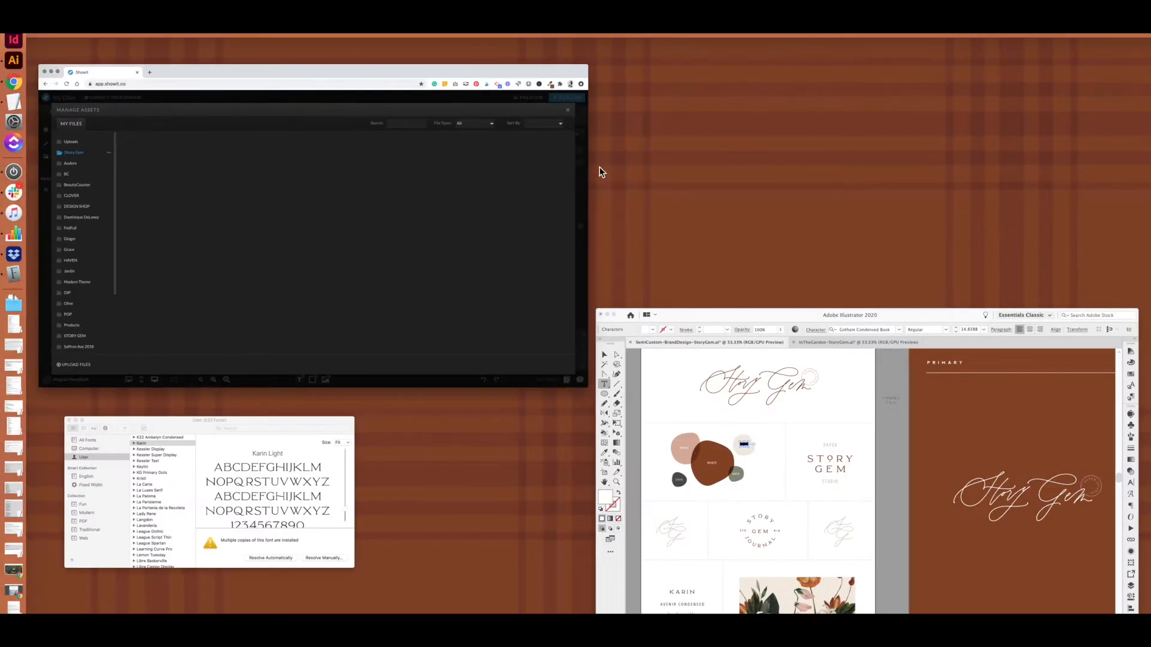
- Drag a font file from a Finder folder into the !Story Gem media folder to upload it
{"action": "left_click", "coordinate": [257, 503]}
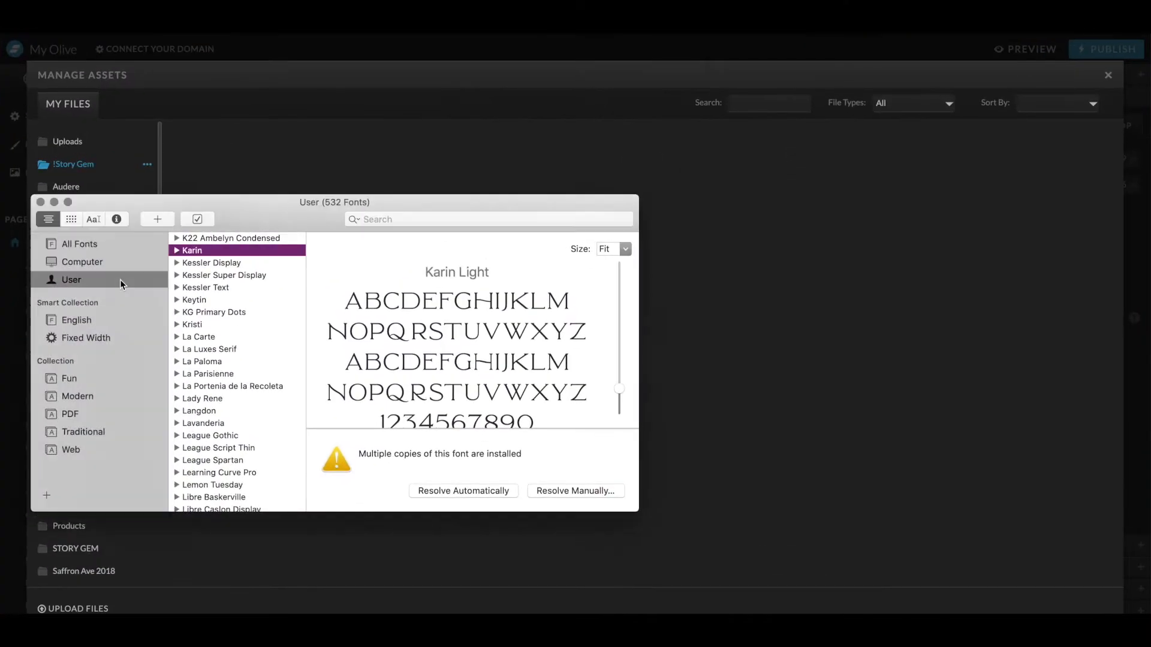
{"action": "left_click", "coordinate": [41, 202]}
{"action": "mouse_move", "coordinate": [2, 94]}
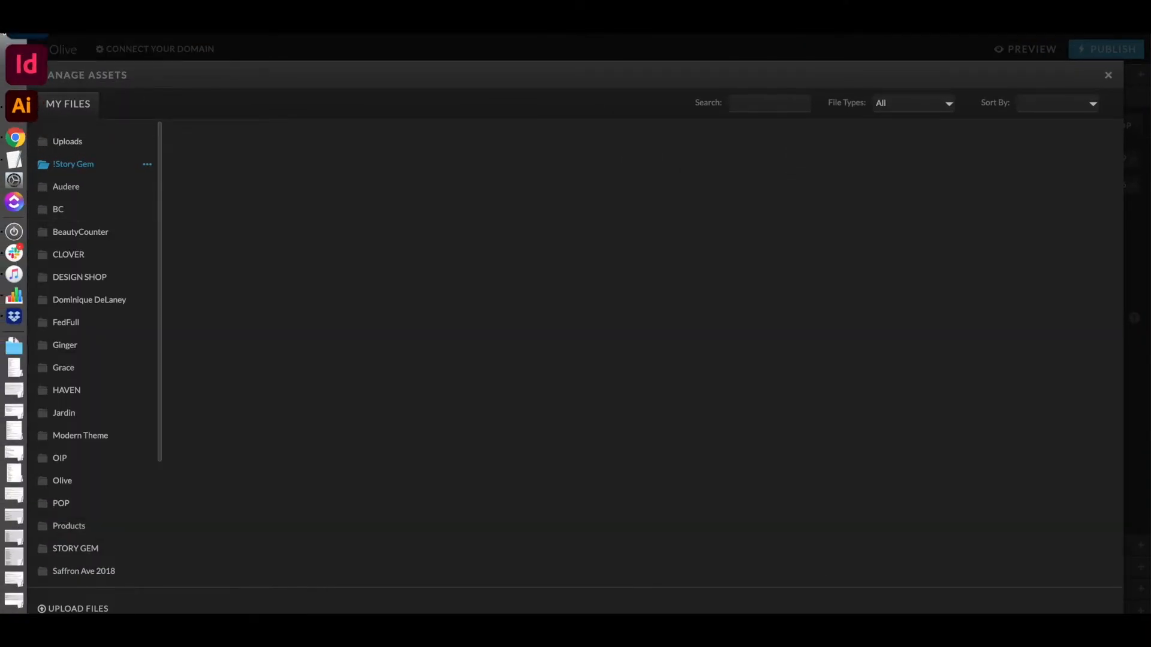
{"action": "left_click", "coordinate": [372, 154]}
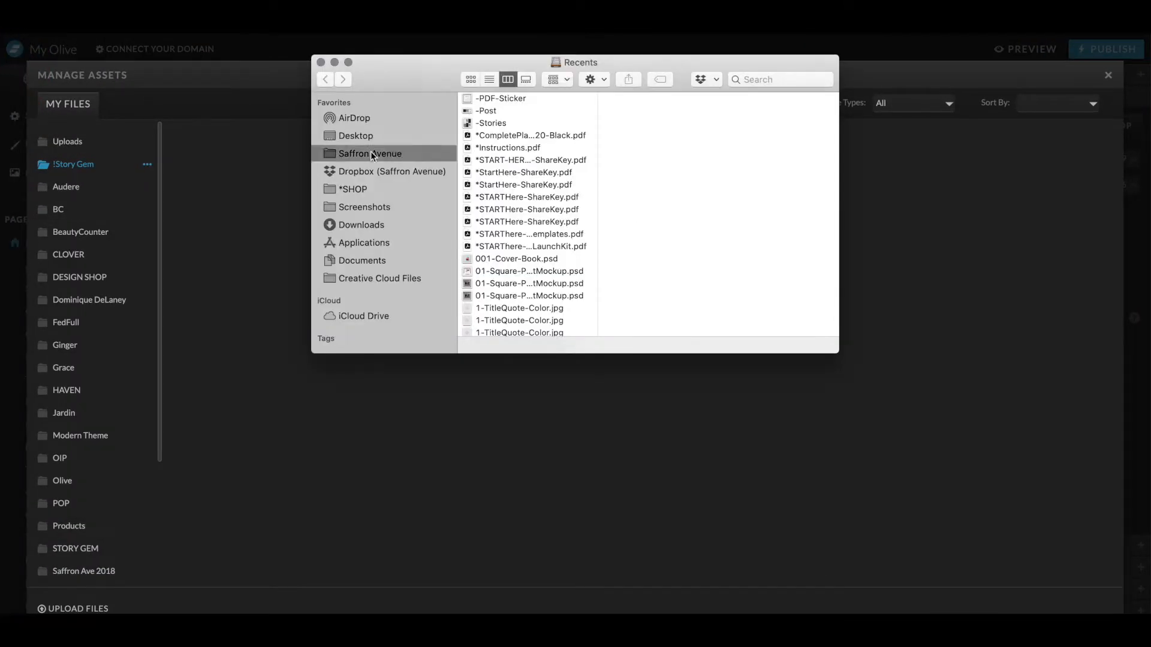
{"action": "left_click", "coordinate": [368, 136]}
{"action": "left_click", "coordinate": [501, 124]}
{"action": "left_click", "coordinate": [648, 100]}
{"action": "left_click", "coordinate": [560, 320], "text": "shift"}
{"action": "left_click_drag", "start_coordinate": [559, 320], "coordinate": [571, 443]}
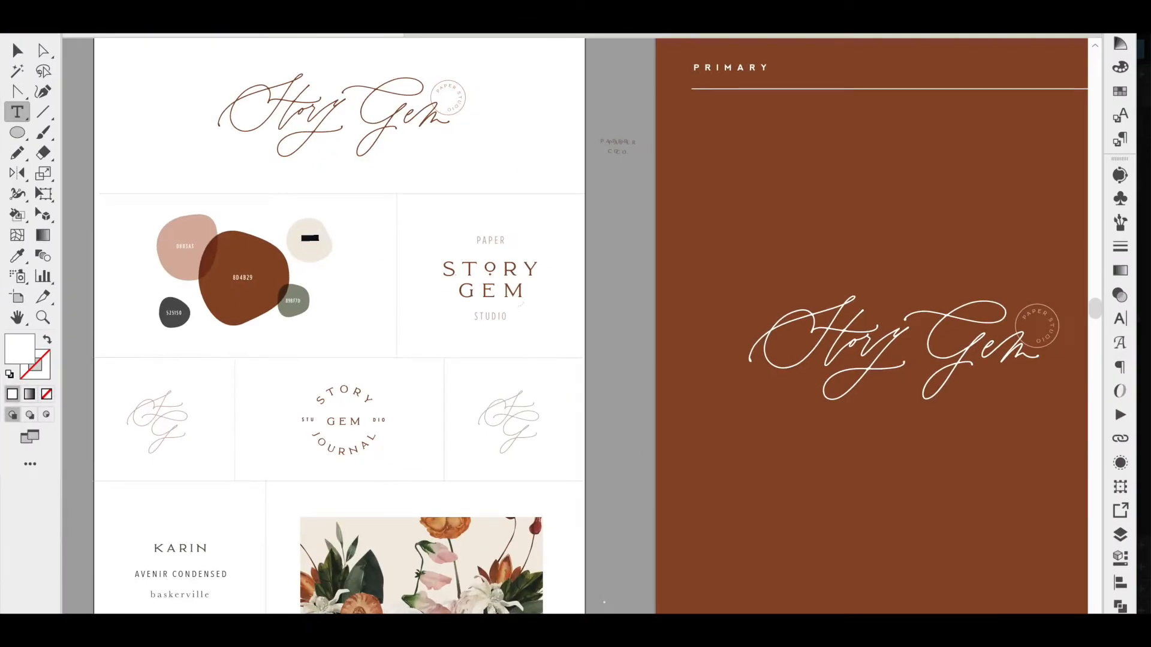
- Switch to the Story Gem website mockup in Illustrator and view its header design
{"action": "left_click", "coordinate": [520, 35]}
{"action": "scroll", "coordinate": [569, 227], "scroll_direction": "up", "scroll_amount": 2}
{"action": "scroll", "coordinate": [569, 228], "scroll_direction": "right", "scroll_amount": 2}
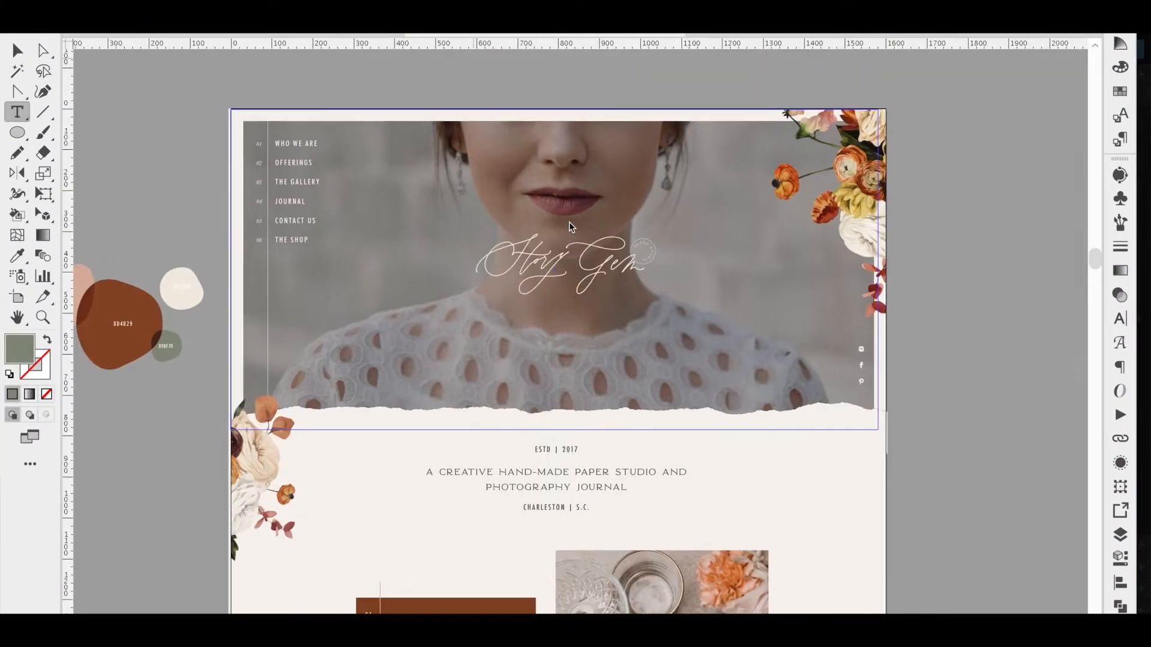
- Examine the header and intro sections of the Story Gem website mockup
{"action": "scroll", "coordinate": [569, 227], "scroll_direction": "down", "scroll_amount": 1}
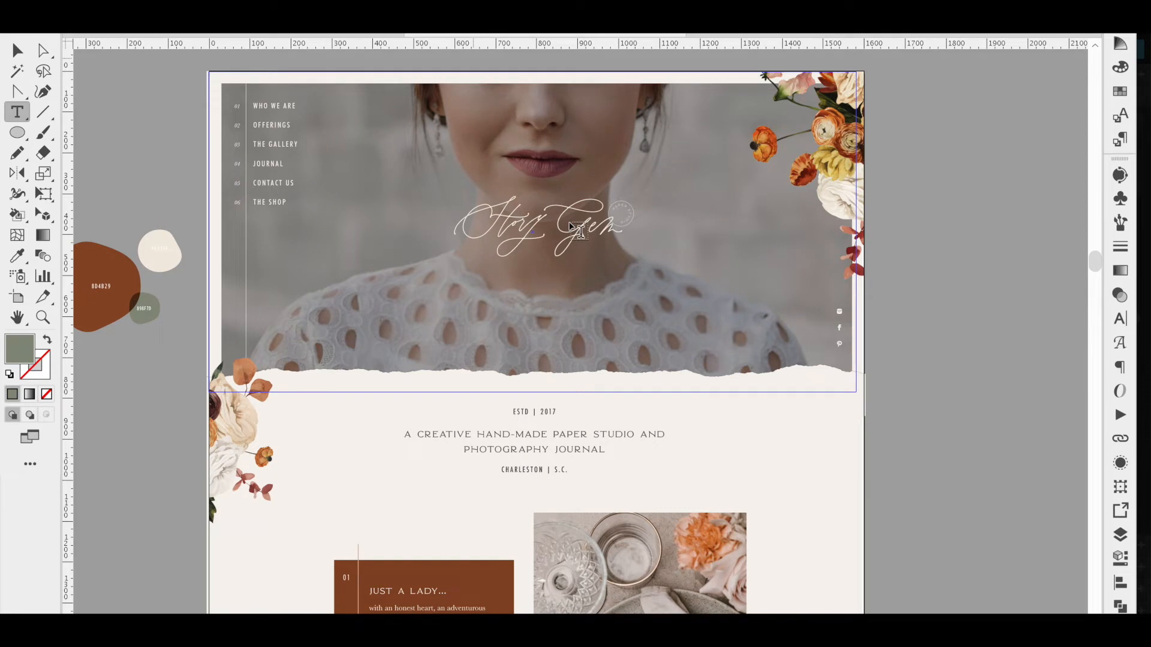
{"action": "key", "text": "super+r"}
{"action": "scroll", "coordinate": [728, 290], "scroll_direction": "down", "scroll_amount": 1}
{"action": "scroll", "coordinate": [728, 291], "scroll_direction": "left", "scroll_amount": 1}
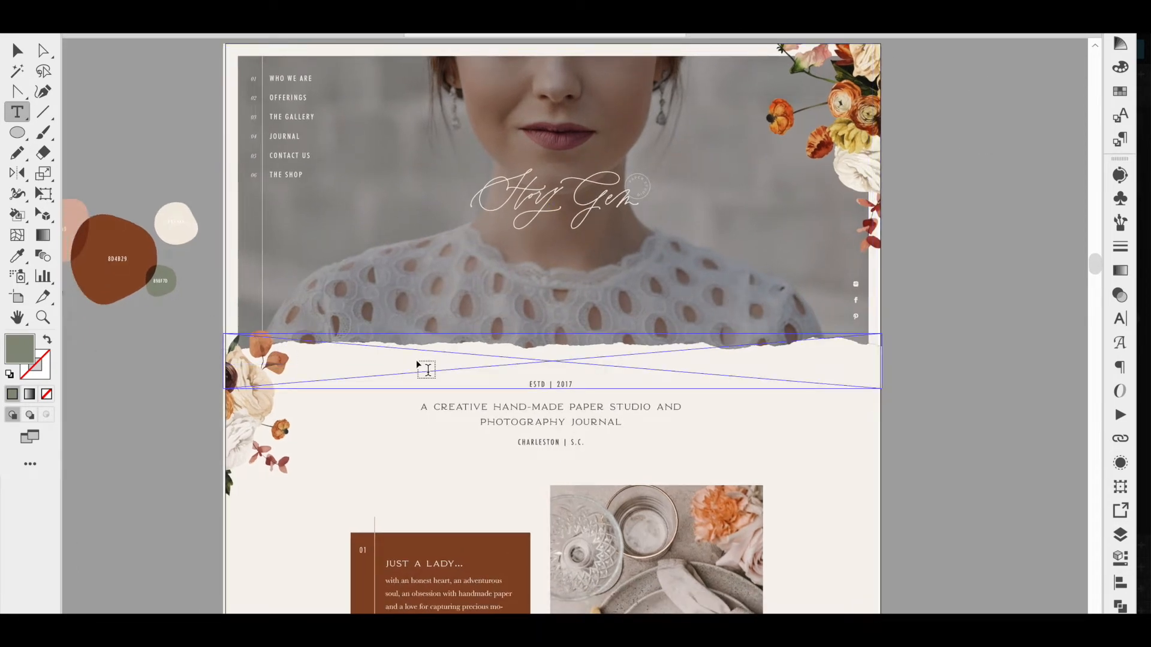
{"action": "scroll", "coordinate": [417, 364], "scroll_direction": "down", "scroll_amount": 5}
{"action": "scroll", "coordinate": [417, 365], "scroll_direction": "left", "scroll_amount": 1}
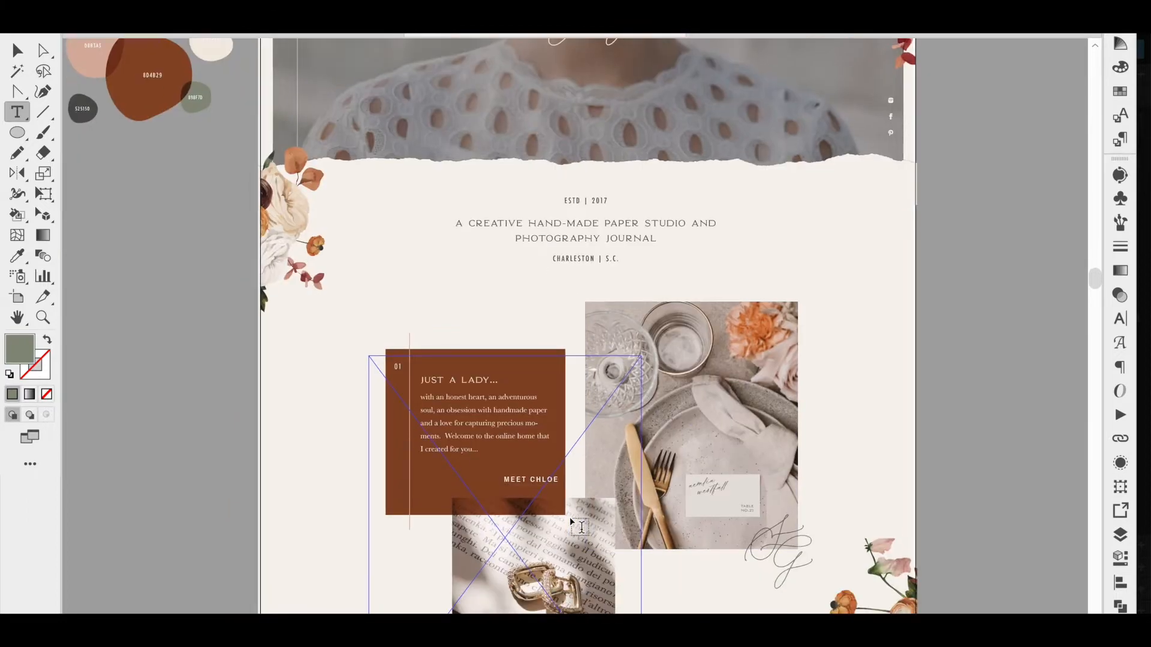
{"action": "scroll", "coordinate": [580, 526], "scroll_direction": "up", "scroll_amount": 6}
{"action": "scroll", "coordinate": [580, 526], "scroll_direction": "right", "scroll_amount": 1}
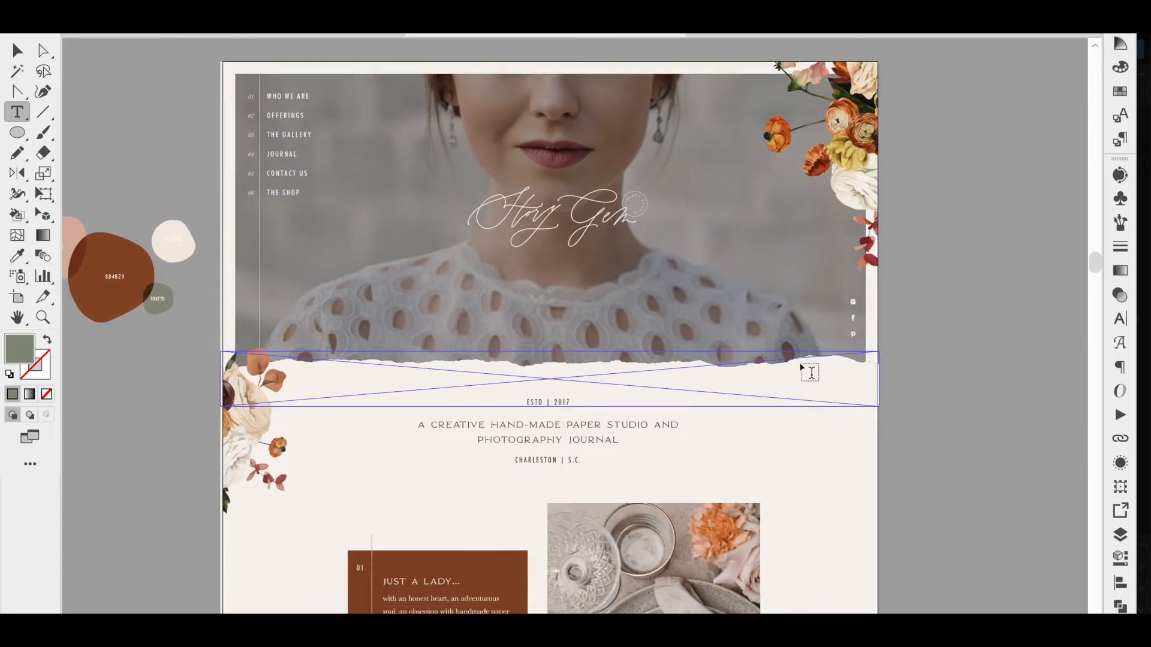
{"action": "scroll", "coordinate": [809, 373], "scroll_direction": "down", "scroll_amount": 1}
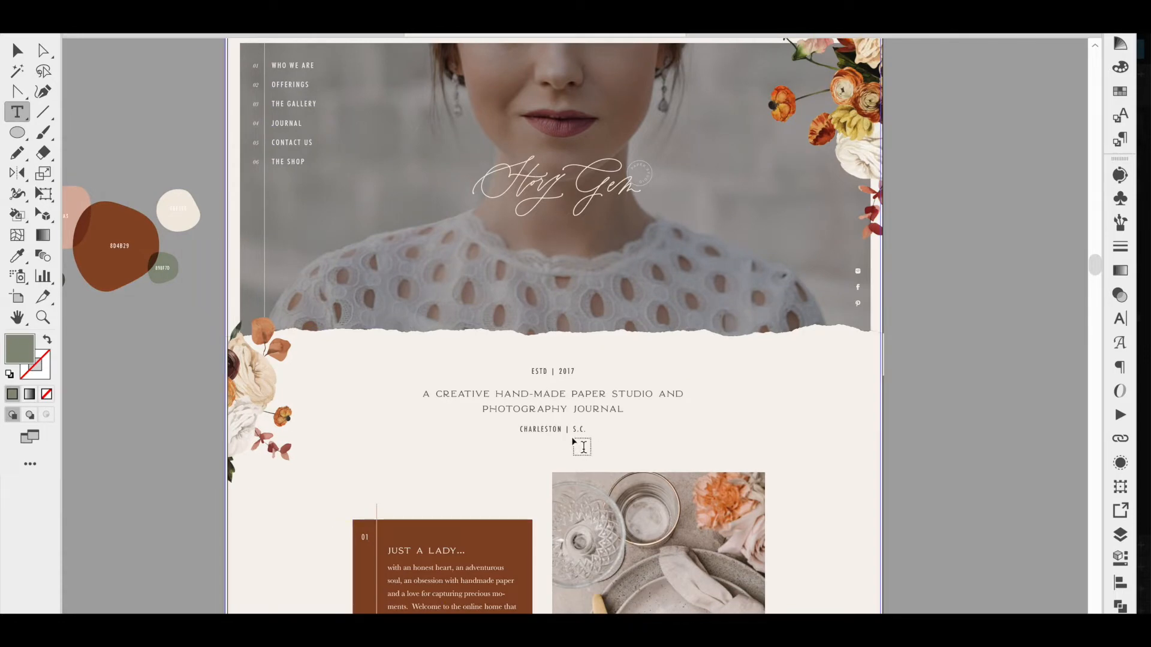
{"action": "key", "text": "ctrl+Up"}
- Open Design Settings and add the karinregular-webfont custom font with the name KARIN regular
{"action": "left_click", "coordinate": [417, 306]}
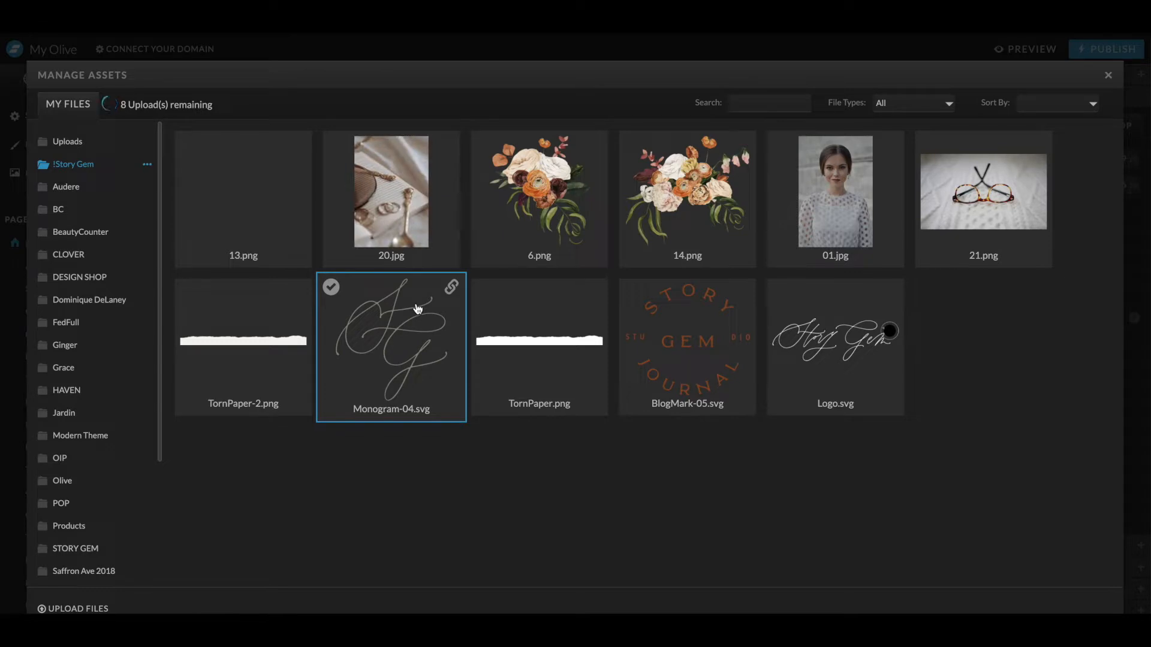
{"action": "left_click", "coordinate": [374, 58]}
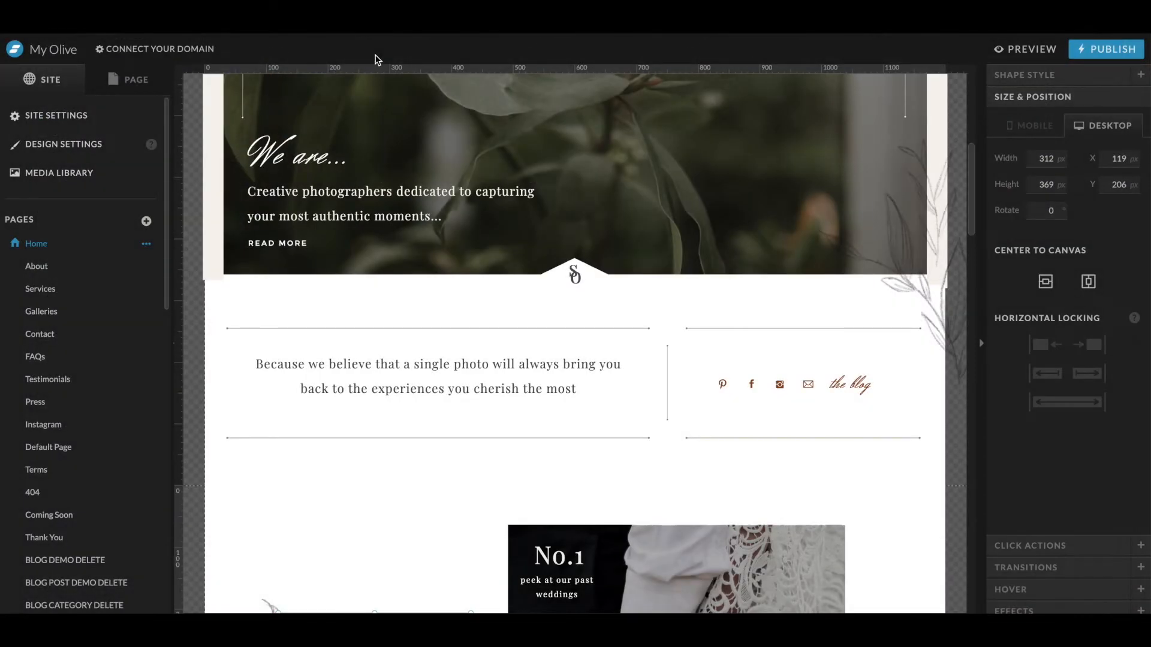
{"action": "left_click", "coordinate": [89, 154]}
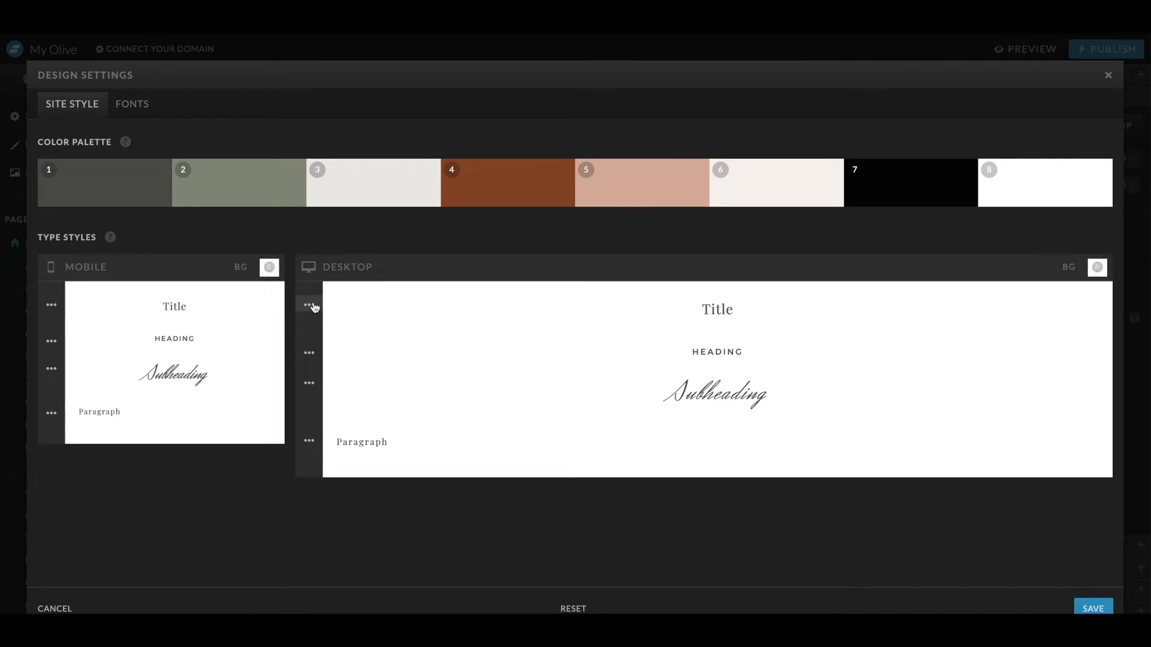
{"action": "left_click", "coordinate": [114, 104]}
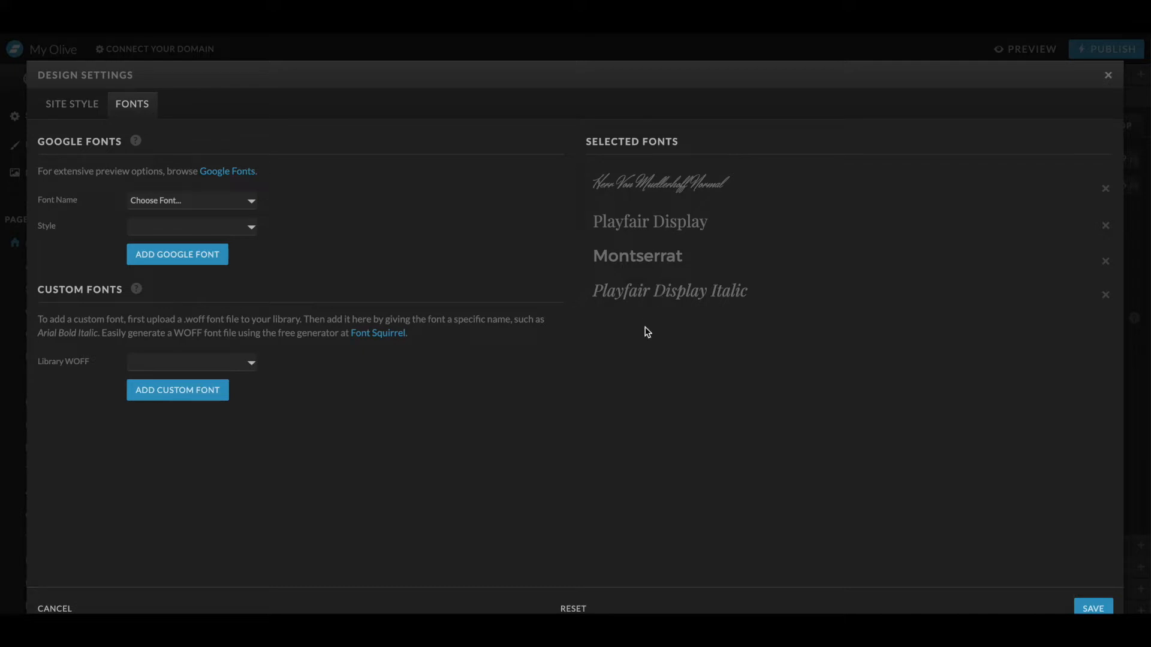
{"action": "left_click", "coordinate": [235, 368]}
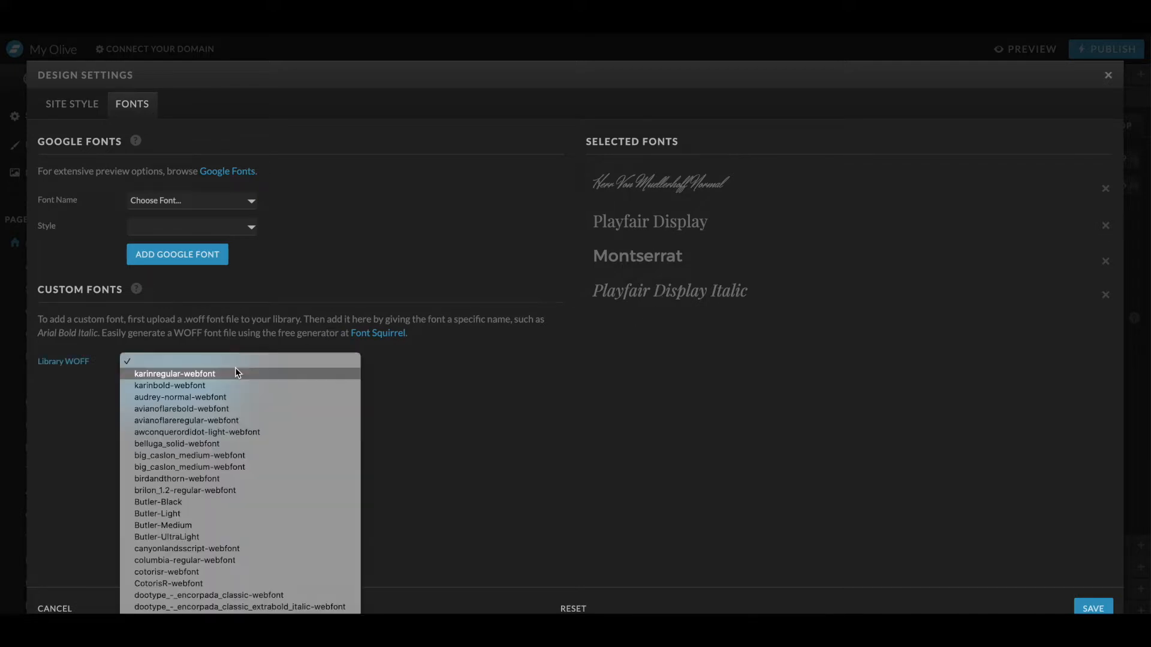
{"action": "left_click", "coordinate": [421, 396]}
{"action": "left_click", "coordinate": [250, 365]}
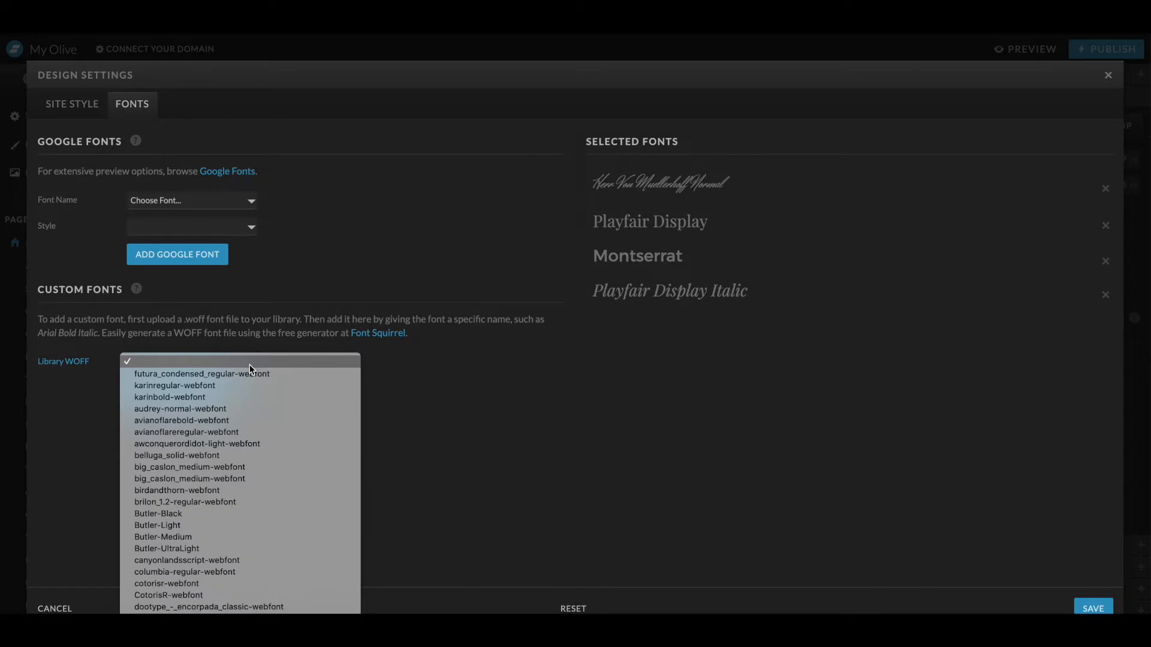
{"action": "left_click", "coordinate": [214, 386]}
{"action": "left_click", "coordinate": [156, 387]}
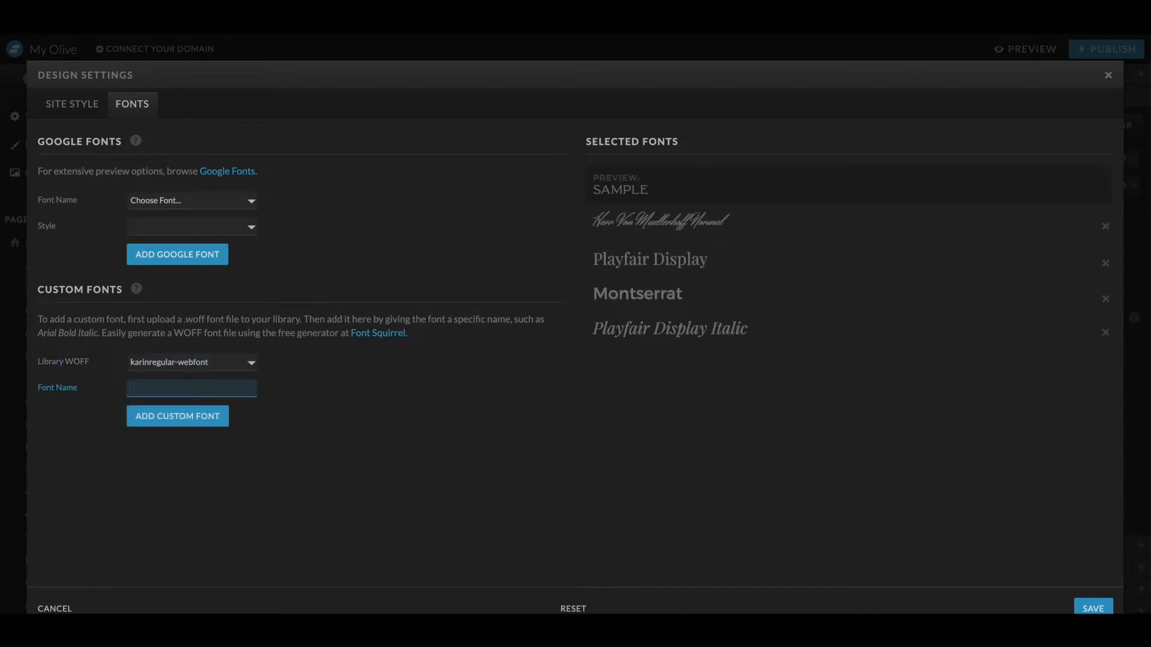
{"action": "type", "text": "KARIN regulr"}
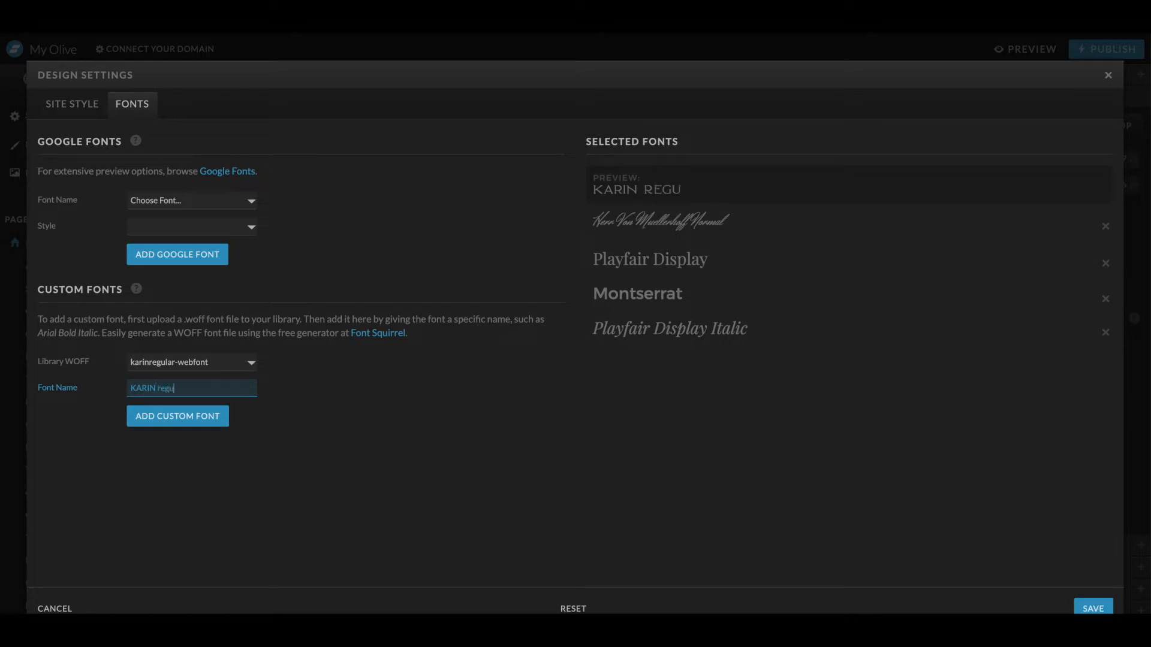
{"action": "key", "text": "BackSpace"}
{"action": "type", "text": "ar"}
{"action": "left_click", "coordinate": [192, 416]}
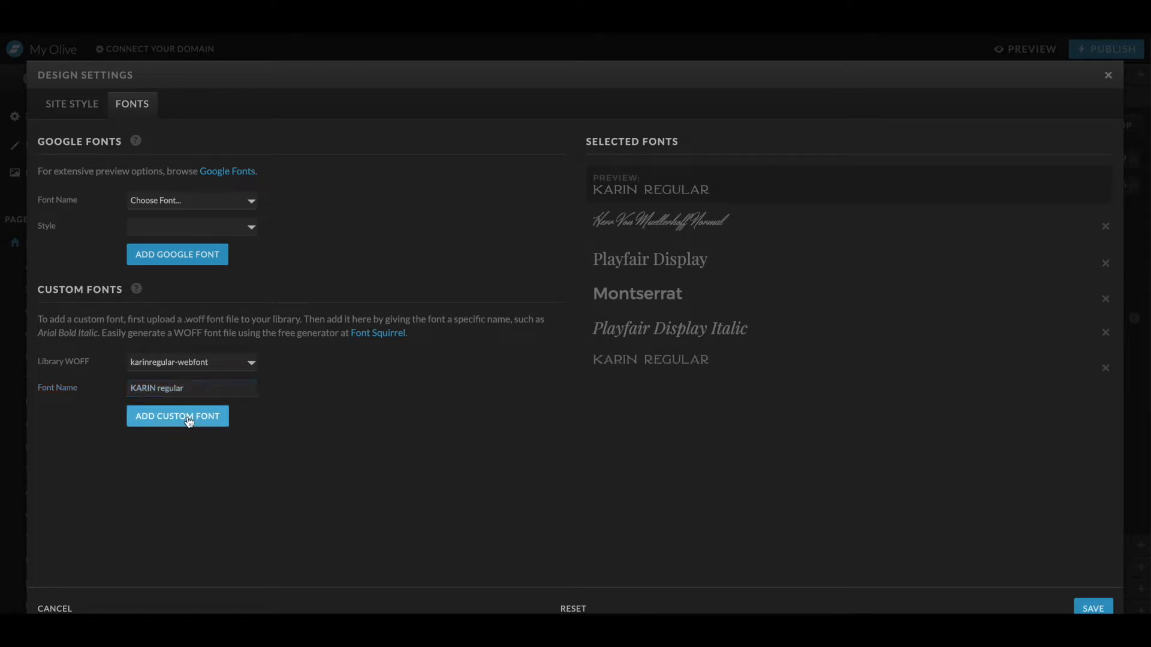
- Add the karinbold-webfont custom font with the name KARIN Bold
{"action": "left_click", "coordinate": [190, 365]}
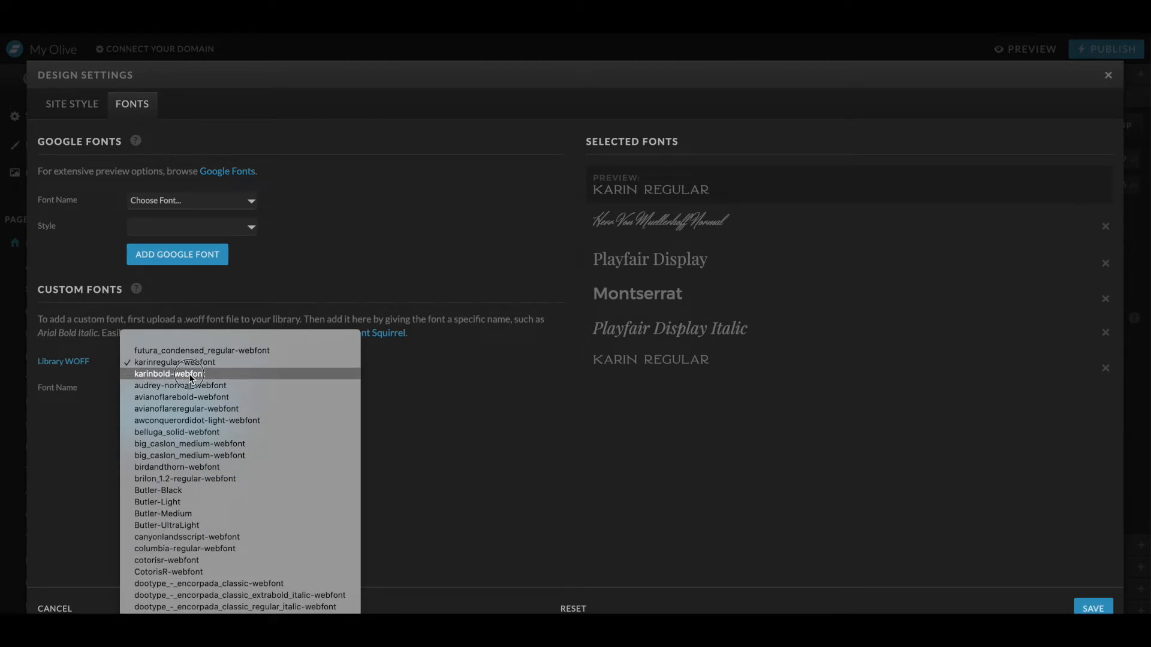
{"action": "left_click", "coordinate": [189, 373]}
{"action": "left_click", "coordinate": [166, 388]}
{"action": "key", "text": "BackSpace"}
{"action": "type", "text": "B"}
{"action": "double_click", "coordinate": [166, 389]}
{"action": "type", "text": "Bl"}
{"action": "type", "text": "old"}
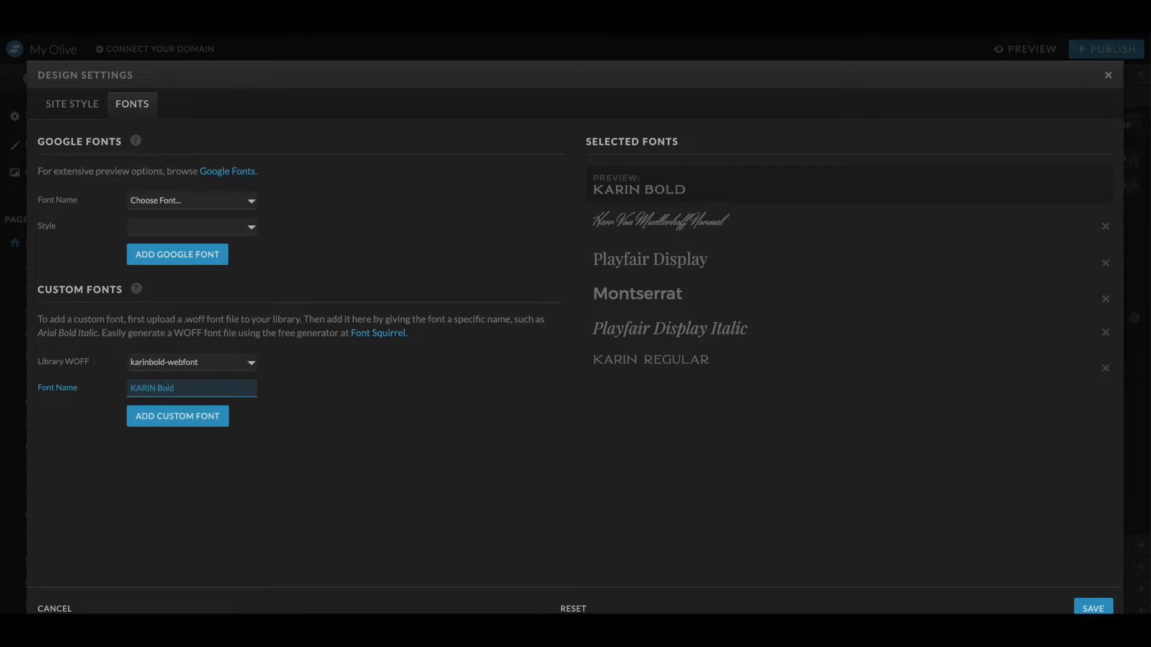
{"action": "left_click", "coordinate": [170, 407]}
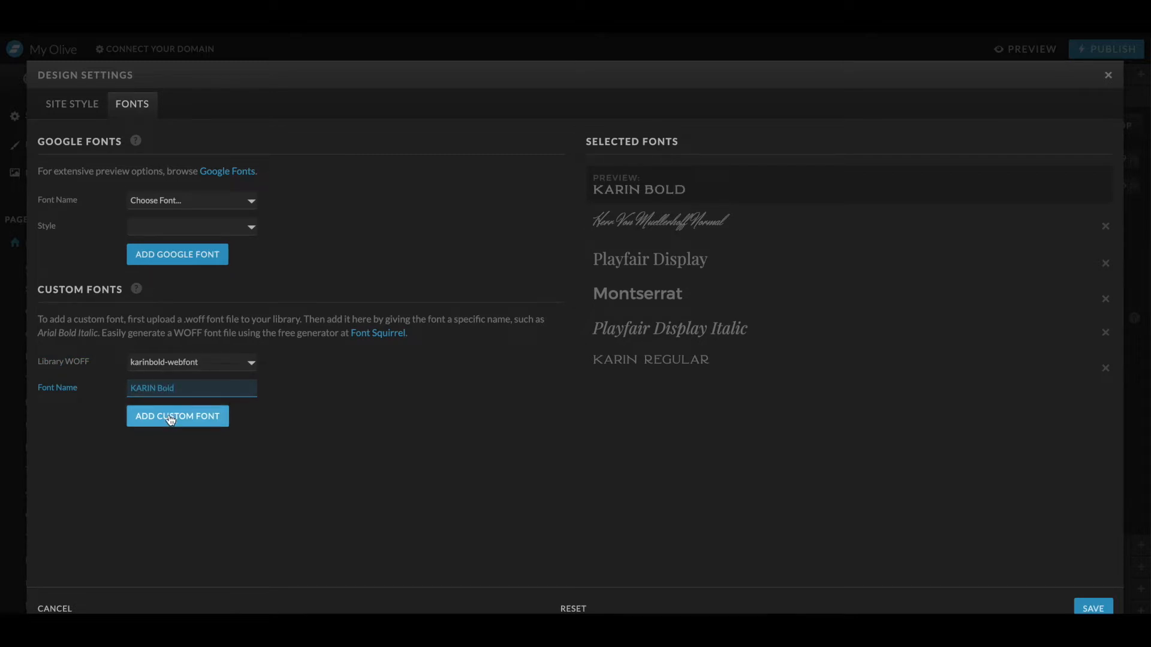
- Add the futura_condensed_regular-webfont custom font named Futura and save the design settings
{"action": "left_click", "coordinate": [189, 363]}
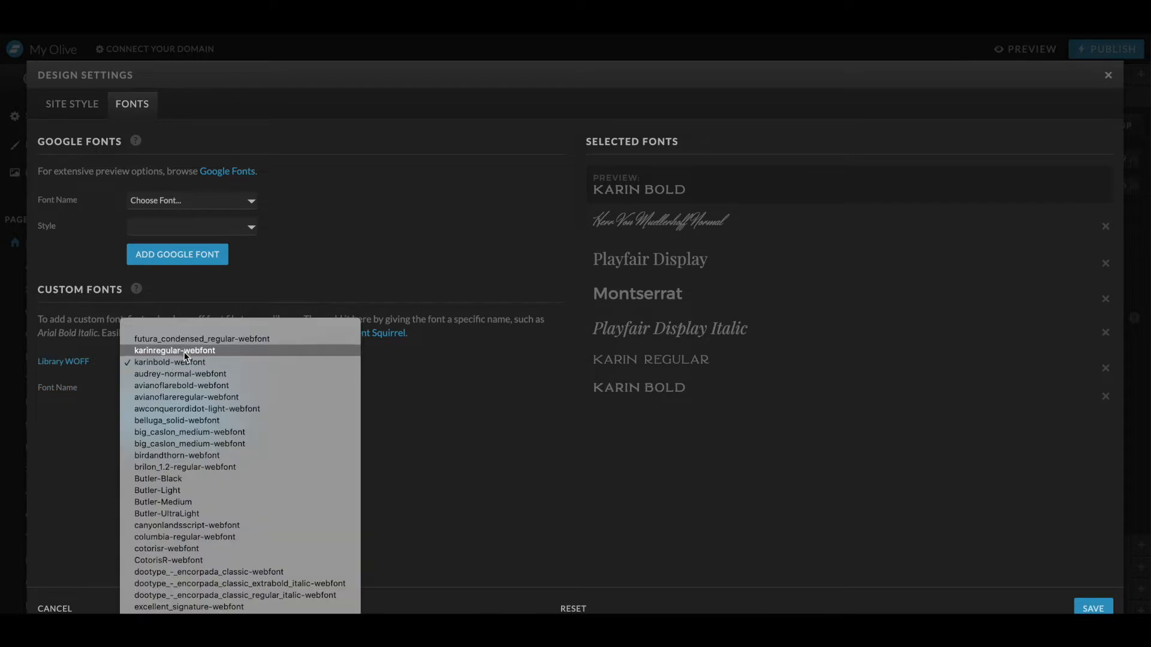
{"action": "left_click", "coordinate": [178, 341]}
{"action": "left_click_drag", "start_coordinate": [131, 388], "coordinate": [172, 389]}
{"action": "type", "text": "Futura"}
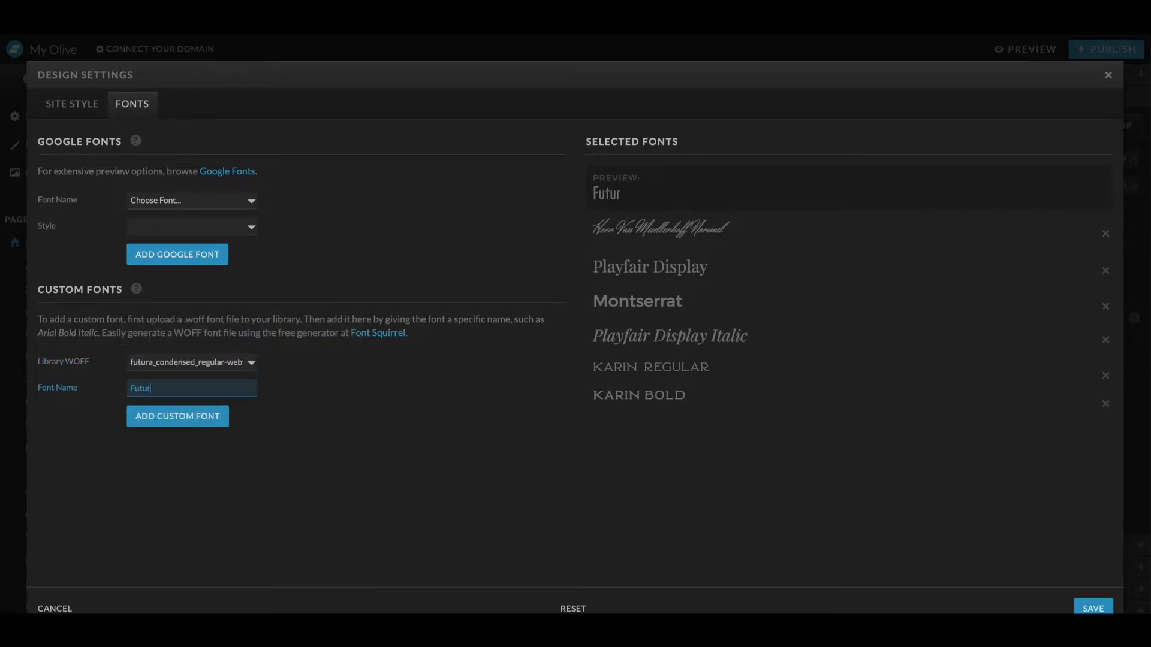
{"action": "left_click", "coordinate": [183, 419]}
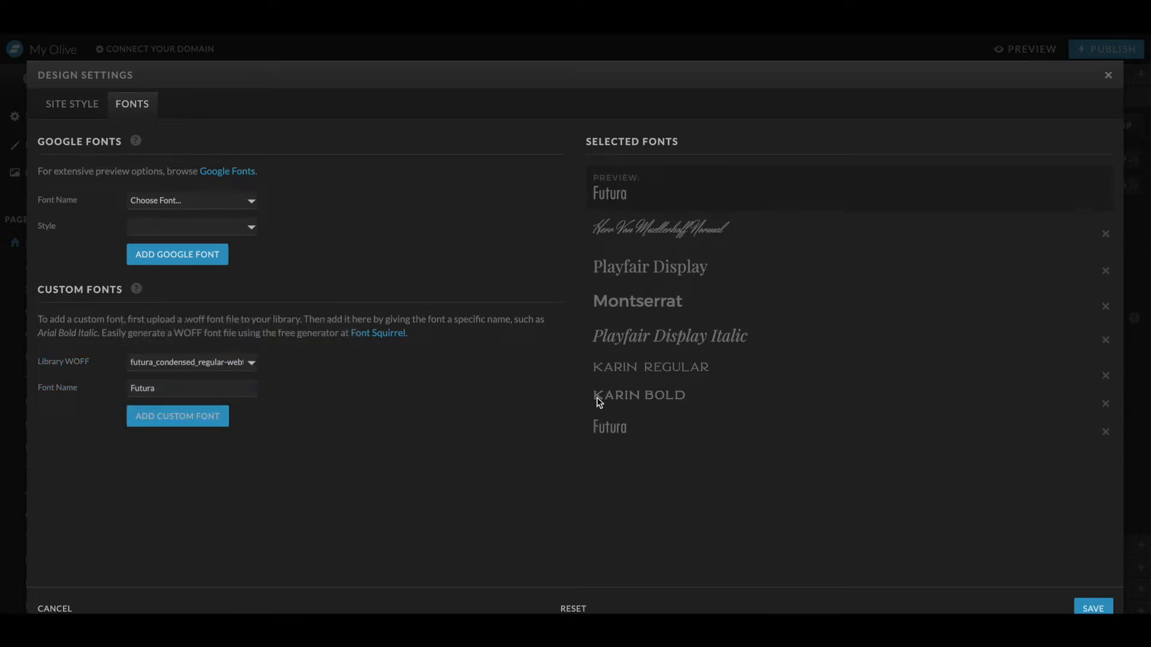
{"action": "left_click", "coordinate": [1093, 608]}
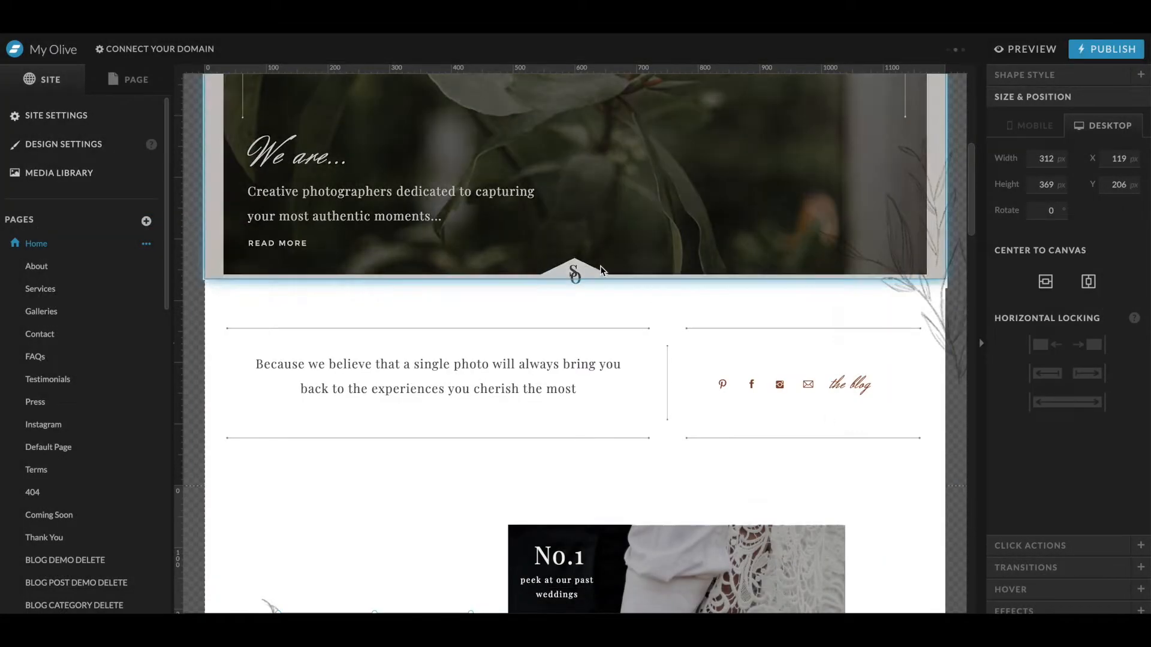
- Set the desktop Title type style's font to KARIN regular
{"action": "left_click", "coordinate": [88, 139]}
{"action": "left_click", "coordinate": [85, 107]}
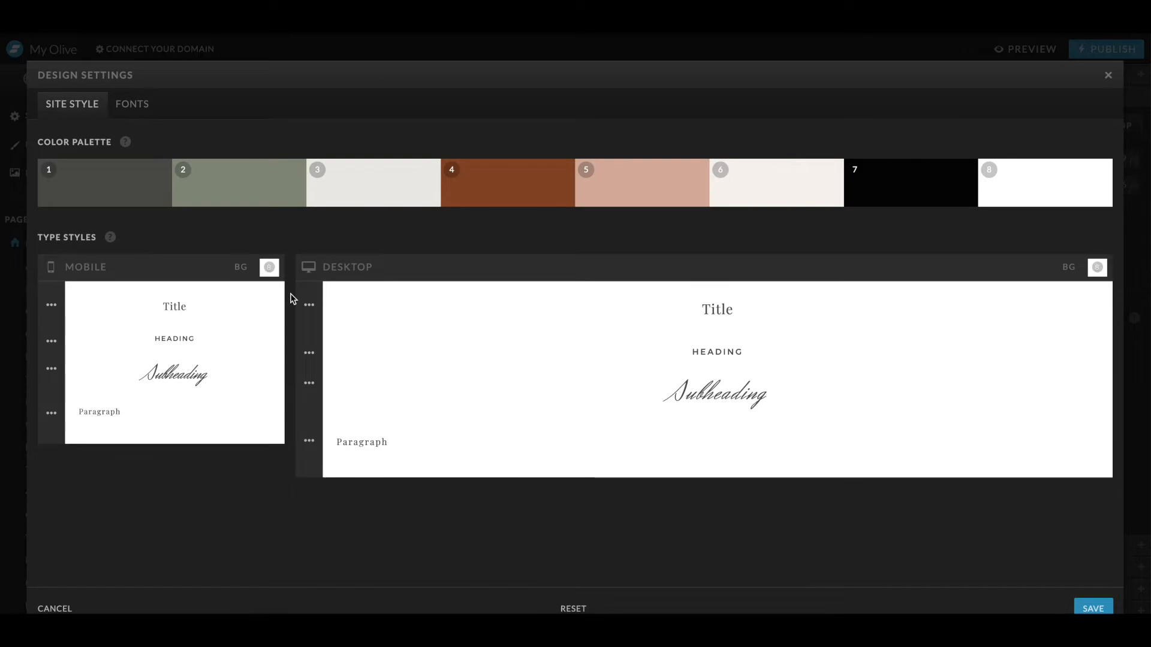
{"action": "left_click", "coordinate": [309, 303]}
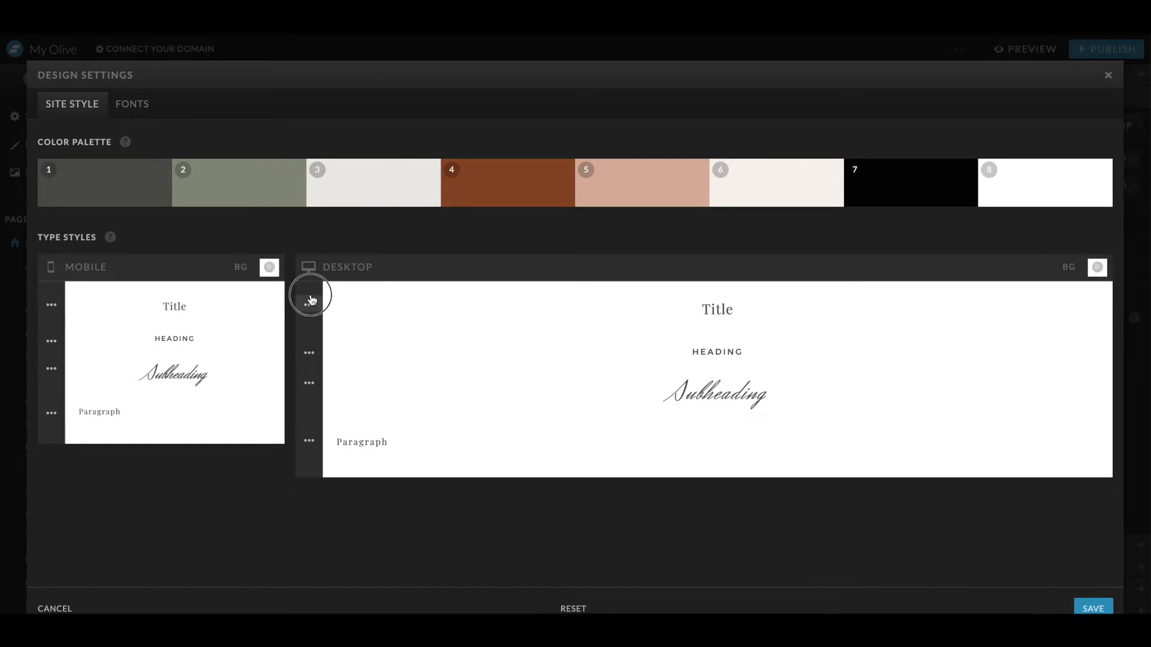
{"action": "left_click", "coordinate": [478, 365]}
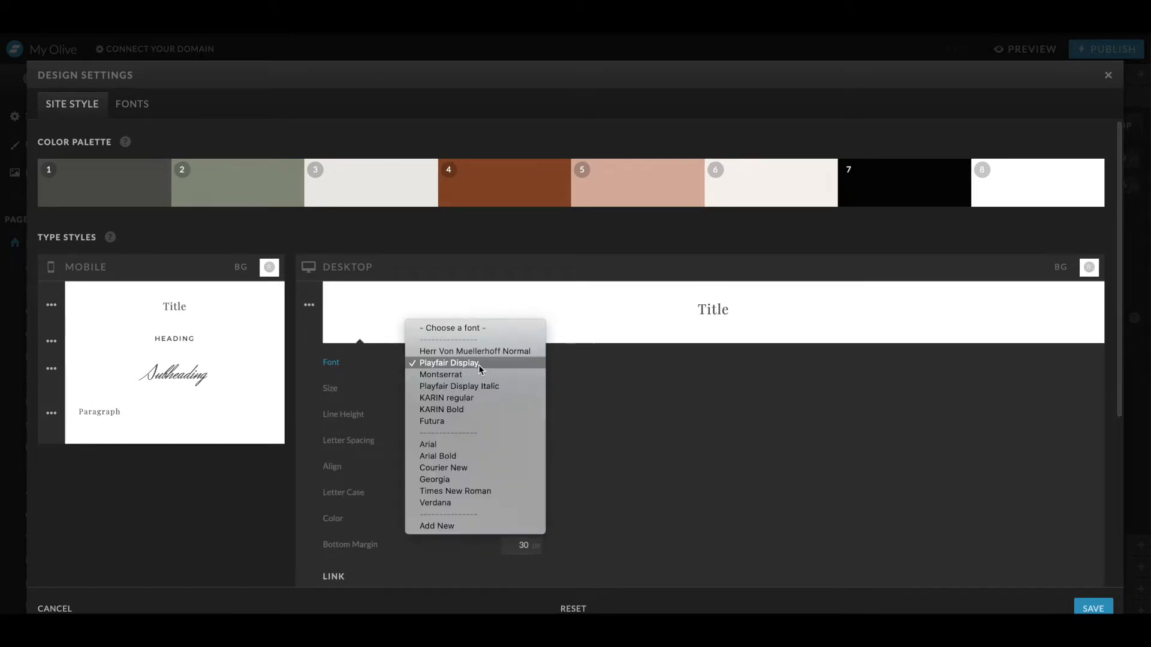
{"action": "left_click", "coordinate": [485, 399]}
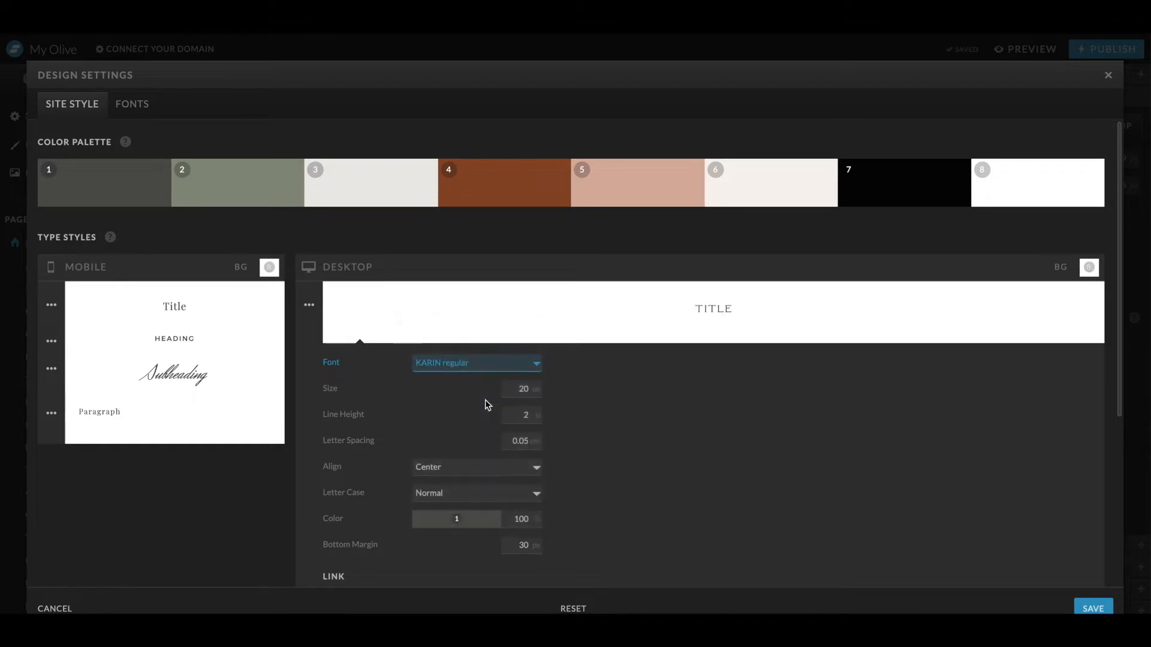
- Set the desktop Heading type style's font to Futura
{"action": "scroll", "coordinate": [485, 400], "scroll_direction": "down", "scroll_amount": 5}
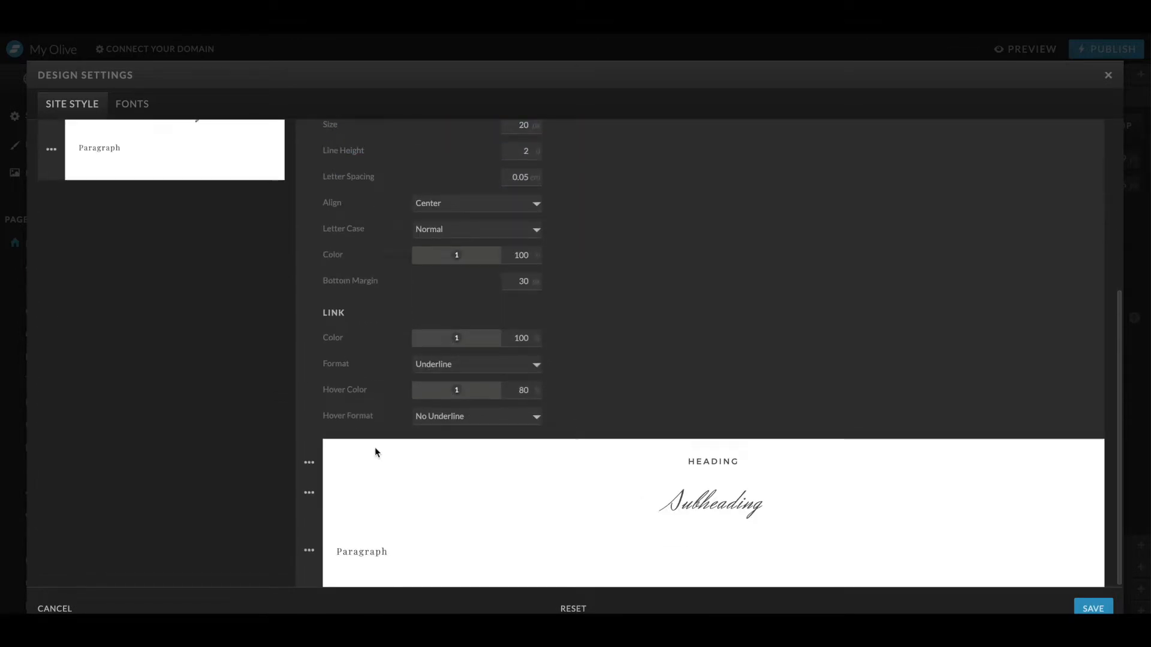
{"action": "left_click", "coordinate": [309, 462]}
{"action": "scroll", "coordinate": [437, 469], "scroll_direction": "down", "scroll_amount": 3}
{"action": "key", "text": "ctrl+Up"}
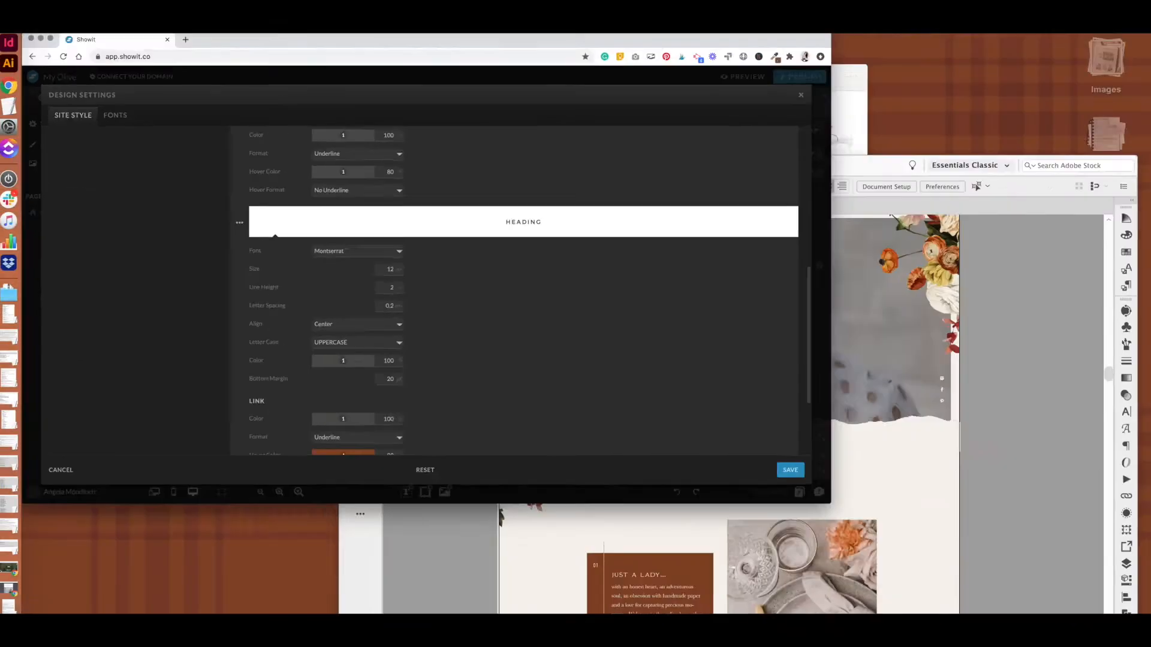
{"action": "left_click", "coordinate": [484, 260]}
{"action": "left_click", "coordinate": [435, 297]}
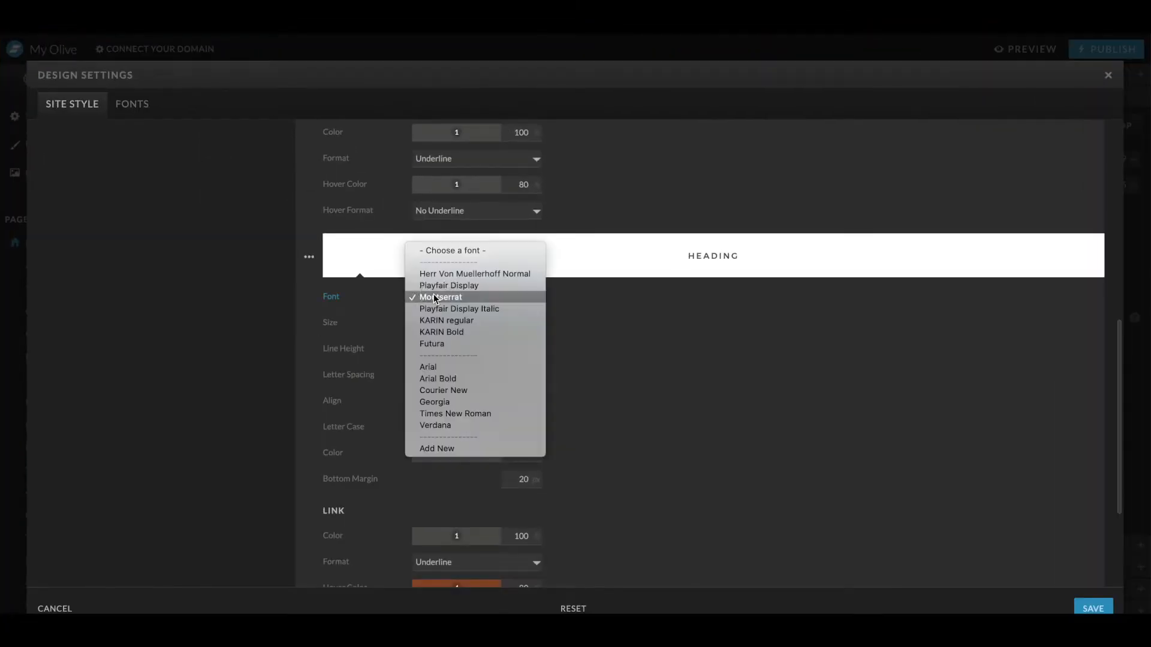
{"action": "left_click", "coordinate": [435, 344]}
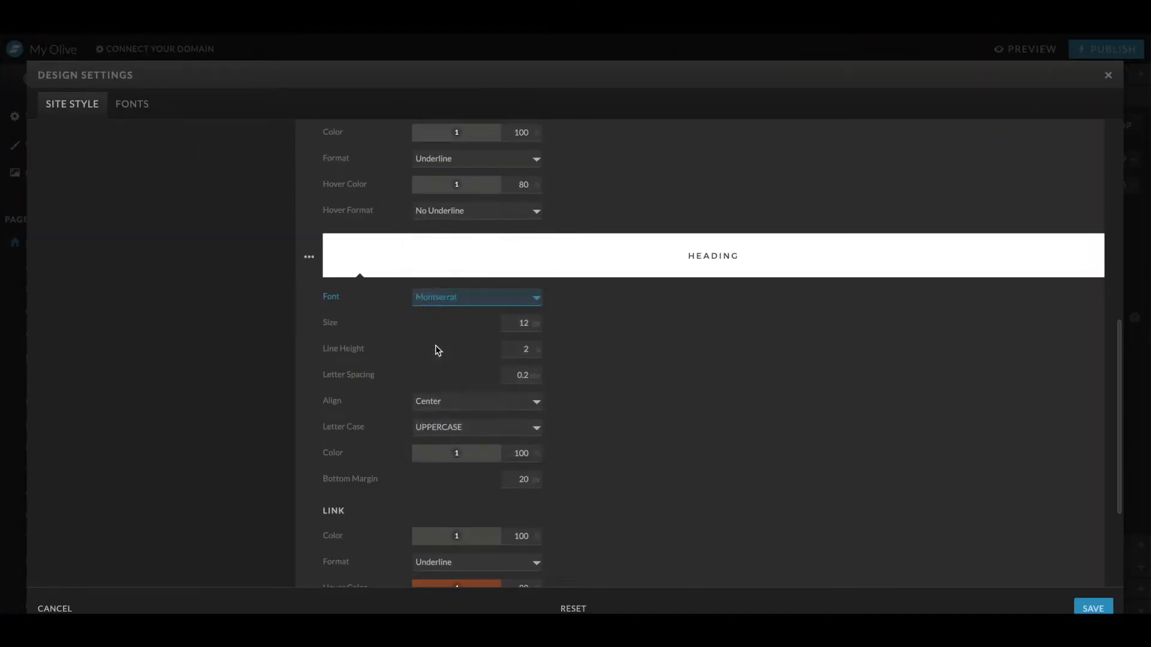
- Set the Heading style's size to 15 and its letter spacing to 0.1
{"action": "left_click", "coordinate": [535, 320]}
{"action": "left_click", "coordinate": [530, 347]}
{"action": "left_click", "coordinate": [535, 379]}
{"action": "left_click", "coordinate": [535, 320]}
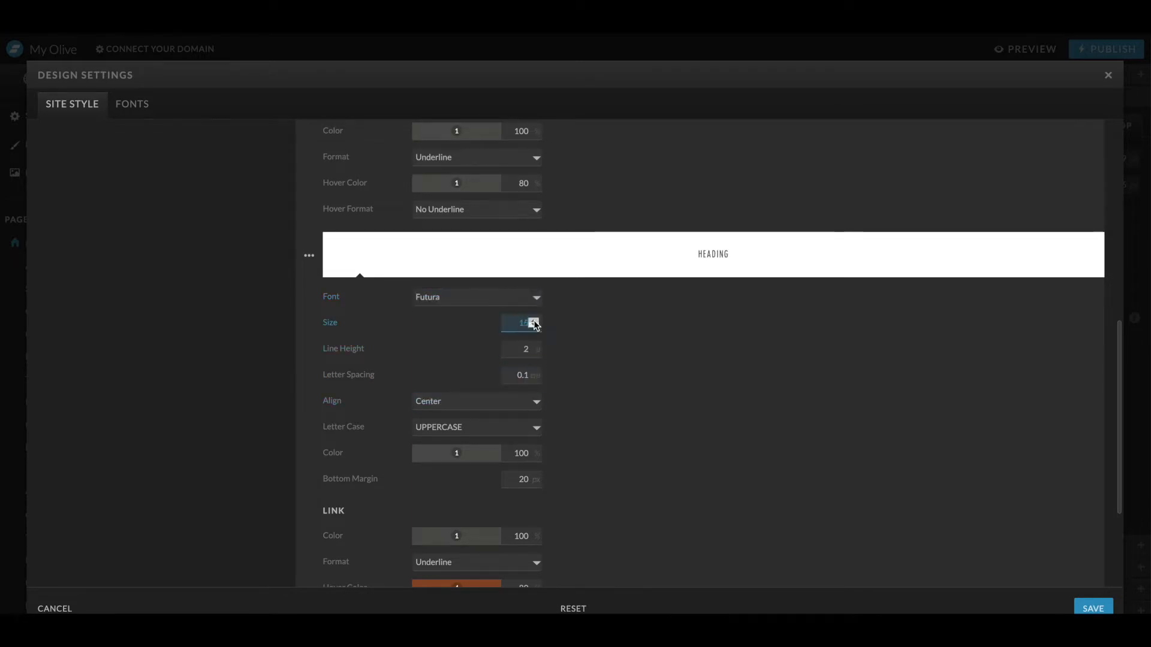
- Adjust the desktop Title style's font size
{"action": "scroll", "coordinate": [580, 303], "scroll_direction": "up", "scroll_amount": 10}
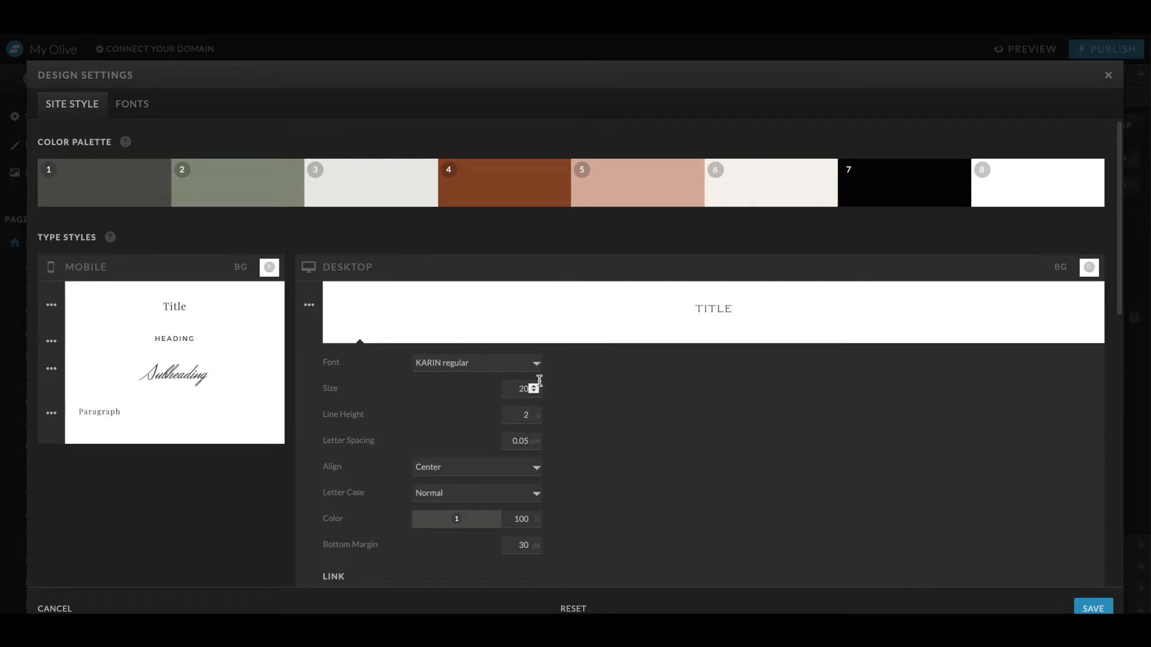
{"action": "left_click", "coordinate": [535, 389]}
{"action": "scroll", "coordinate": [402, 436], "scroll_direction": "down", "scroll_amount": 10}
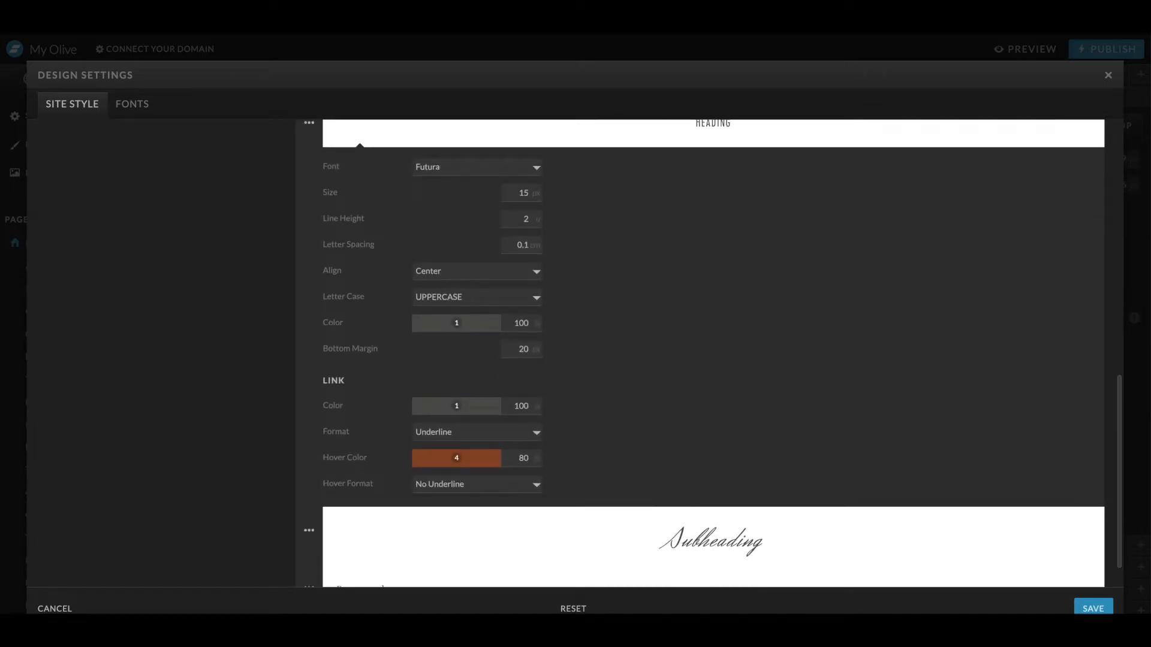
- Set the desktop Subheading type style's font to KARIN regular and open the Paragraph style options
{"action": "left_click", "coordinate": [310, 493]}
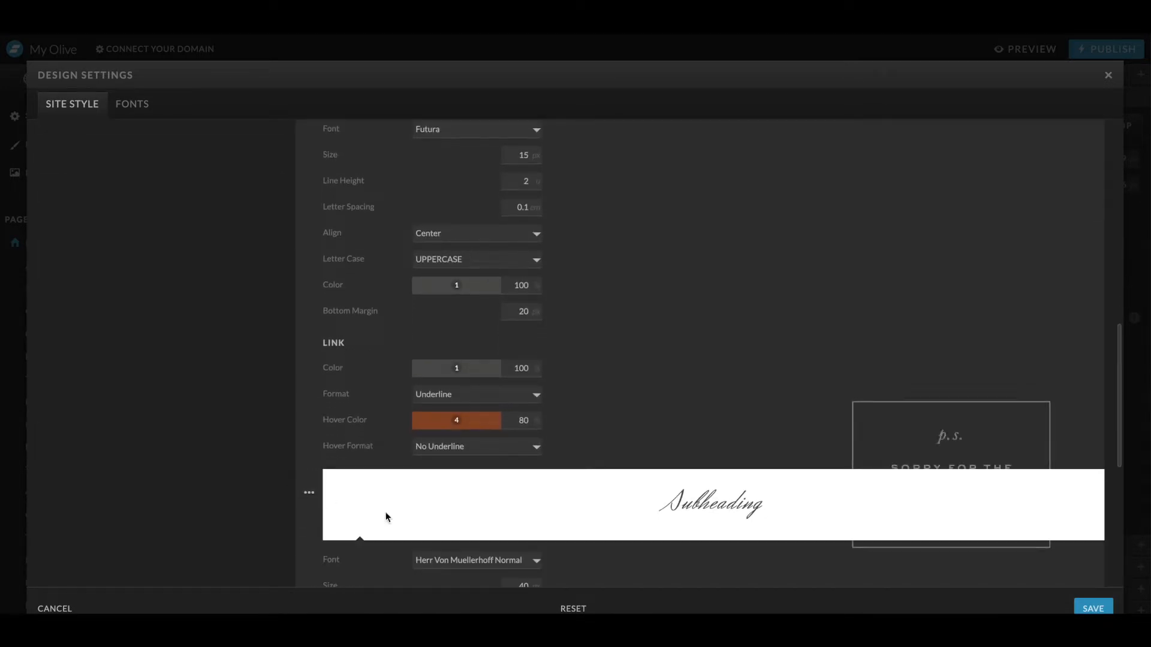
{"action": "scroll", "coordinate": [386, 509], "scroll_direction": "down", "scroll_amount": 3}
{"action": "left_click", "coordinate": [475, 392]}
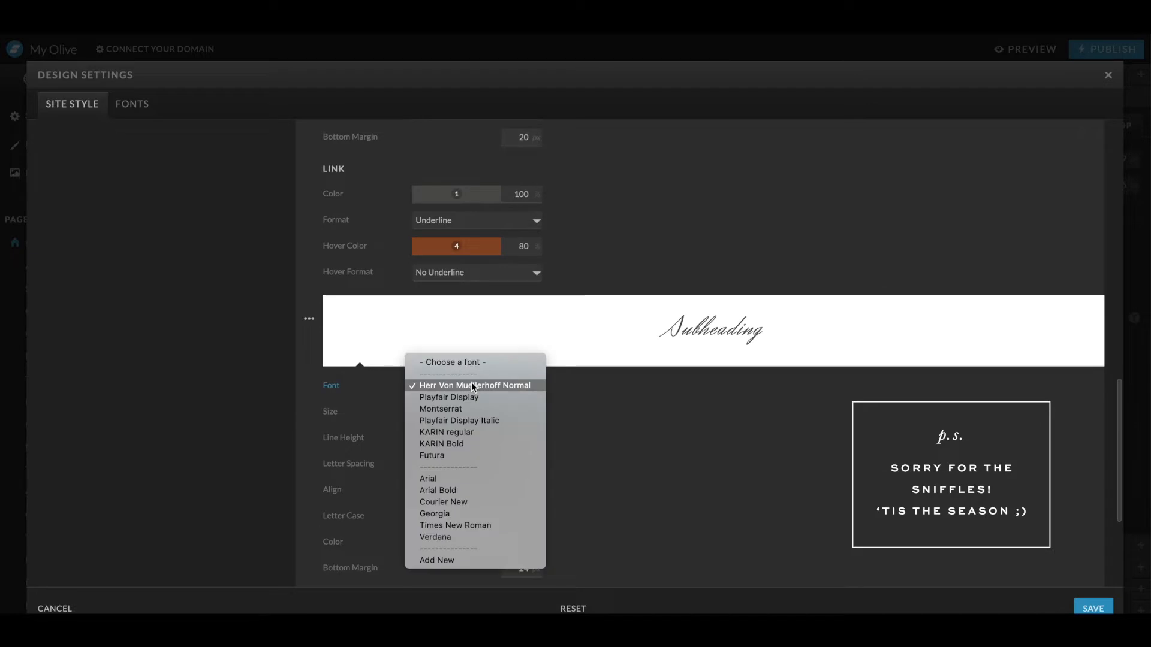
{"action": "left_click", "coordinate": [464, 435]}
{"action": "left_click", "coordinate": [309, 547]}
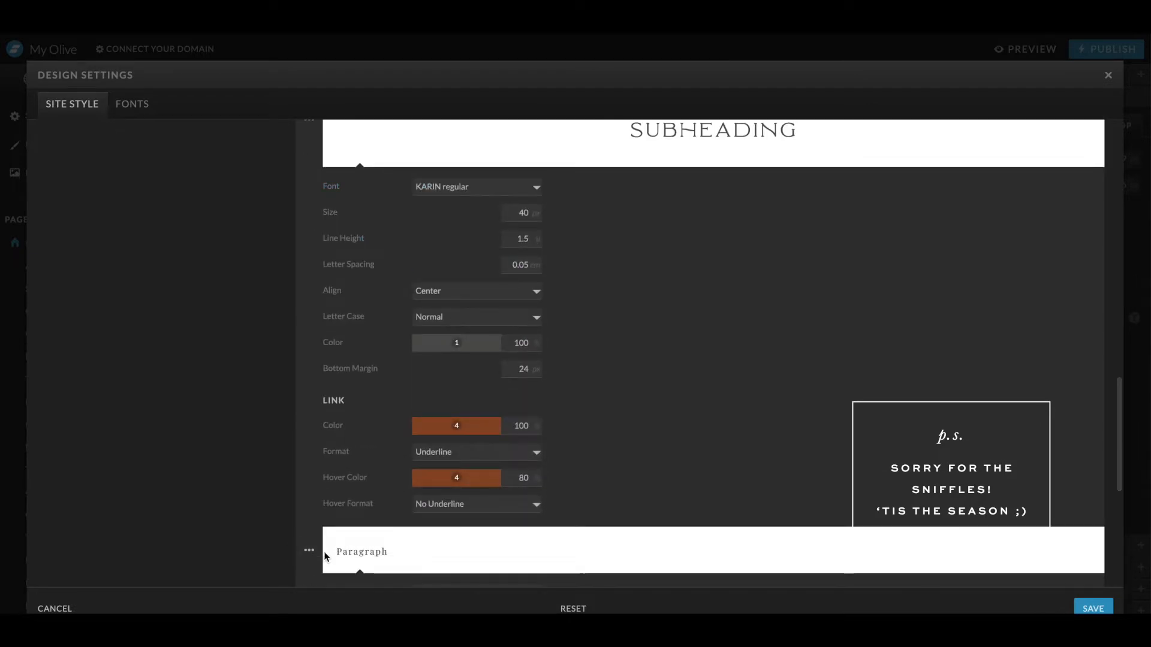
- Close the Paragraph font list without changing it and save the design settings
{"action": "left_click", "coordinate": [458, 223]}
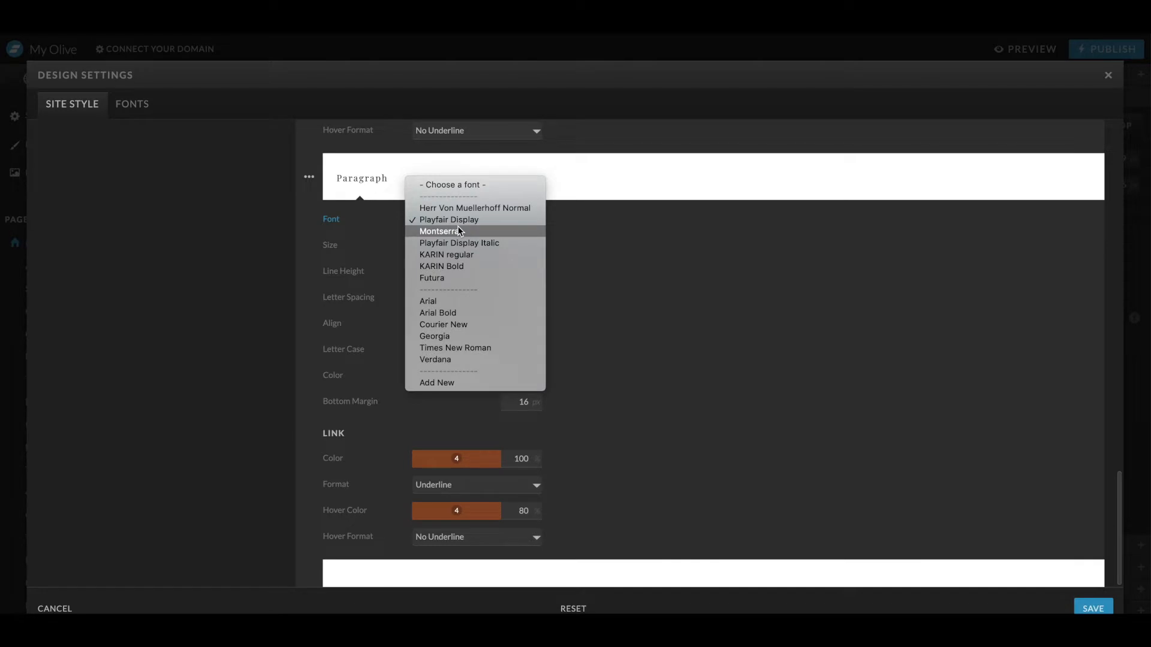
{"action": "left_click", "coordinate": [790, 343]}
{"action": "left_click", "coordinate": [1092, 607]}
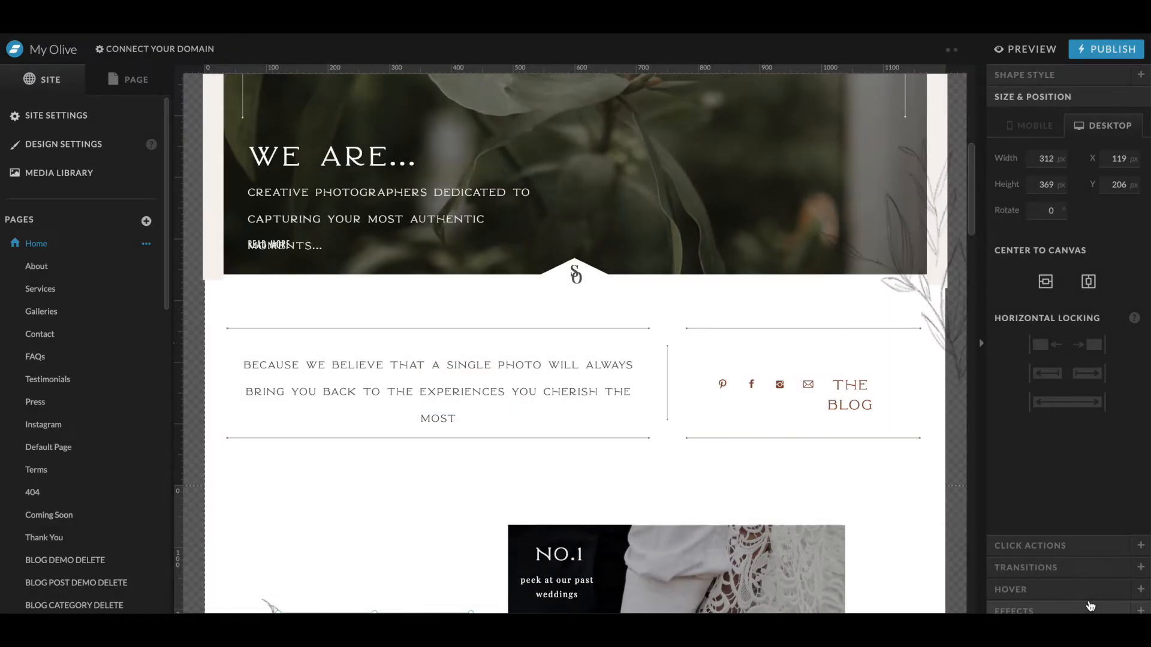
- Scroll through the home page to review how the new type styles look
{"action": "scroll", "coordinate": [662, 516], "scroll_direction": "up", "scroll_amount": 6}
{"action": "scroll", "coordinate": [662, 517], "scroll_direction": "down", "scroll_amount": 4}
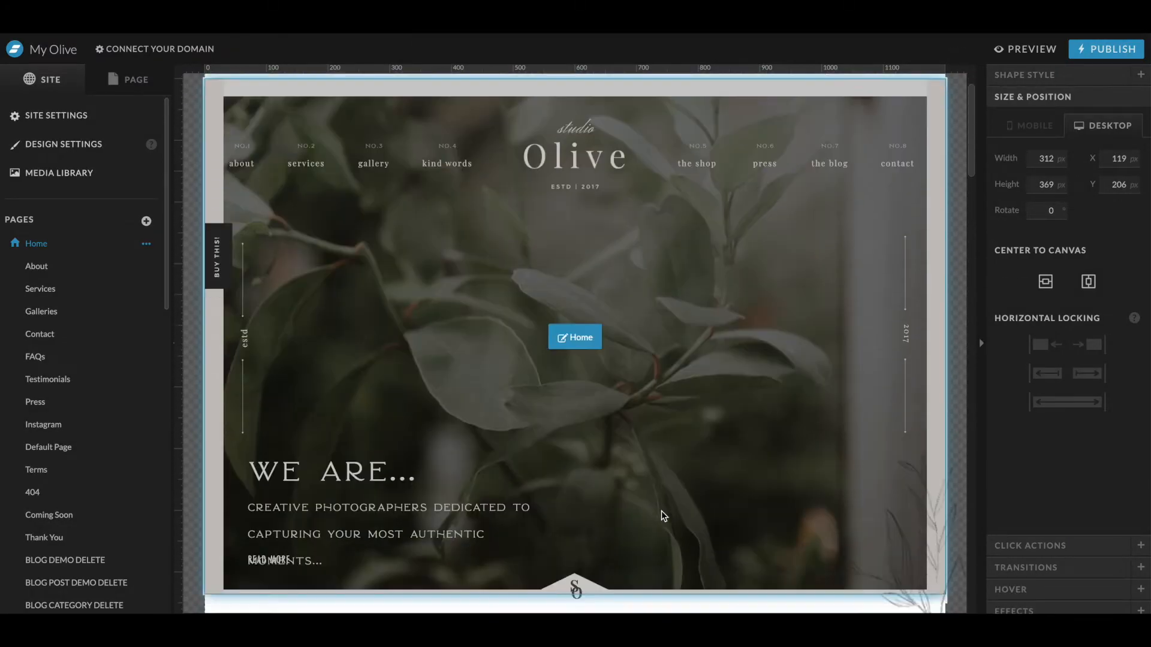
{"action": "left_click", "coordinate": [391, 315]}
{"action": "left_click", "coordinate": [389, 315]}
{"action": "scroll", "coordinate": [362, 314], "scroll_direction": "down", "scroll_amount": 5}
{"action": "left_click", "coordinate": [809, 264]}
{"action": "left_click", "coordinate": [854, 255]}
{"action": "scroll", "coordinate": [860, 251], "scroll_direction": "down", "scroll_amount": 3}
{"action": "left_click", "coordinate": [510, 465]}
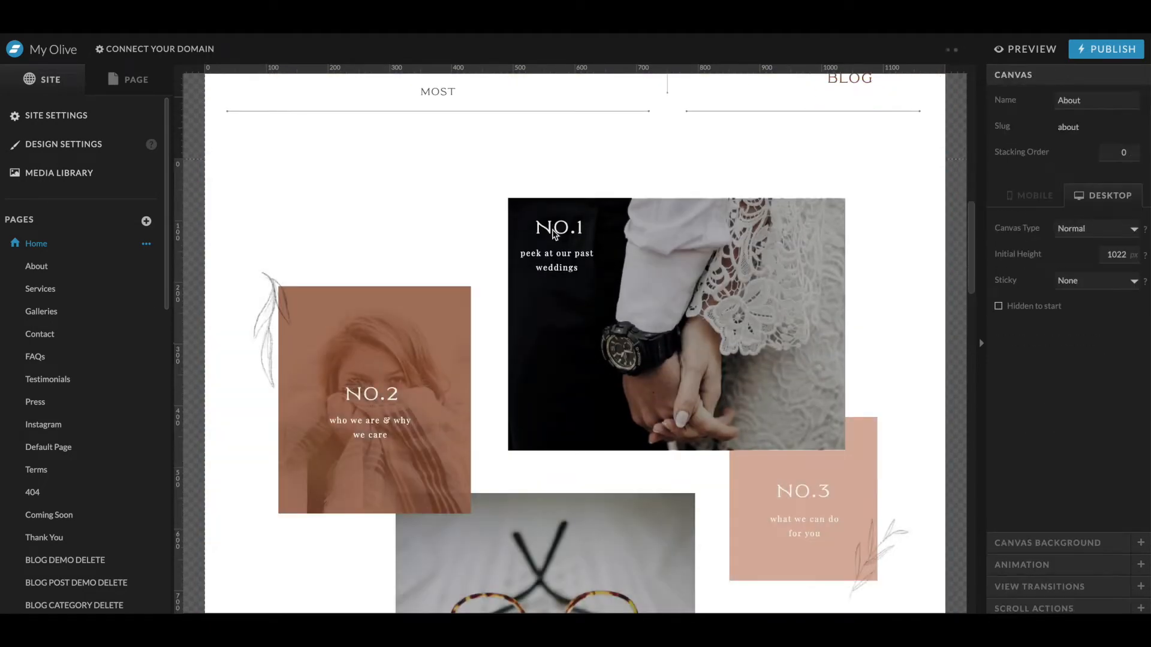
{"action": "scroll", "coordinate": [510, 465], "scroll_direction": "up", "scroll_amount": 8}
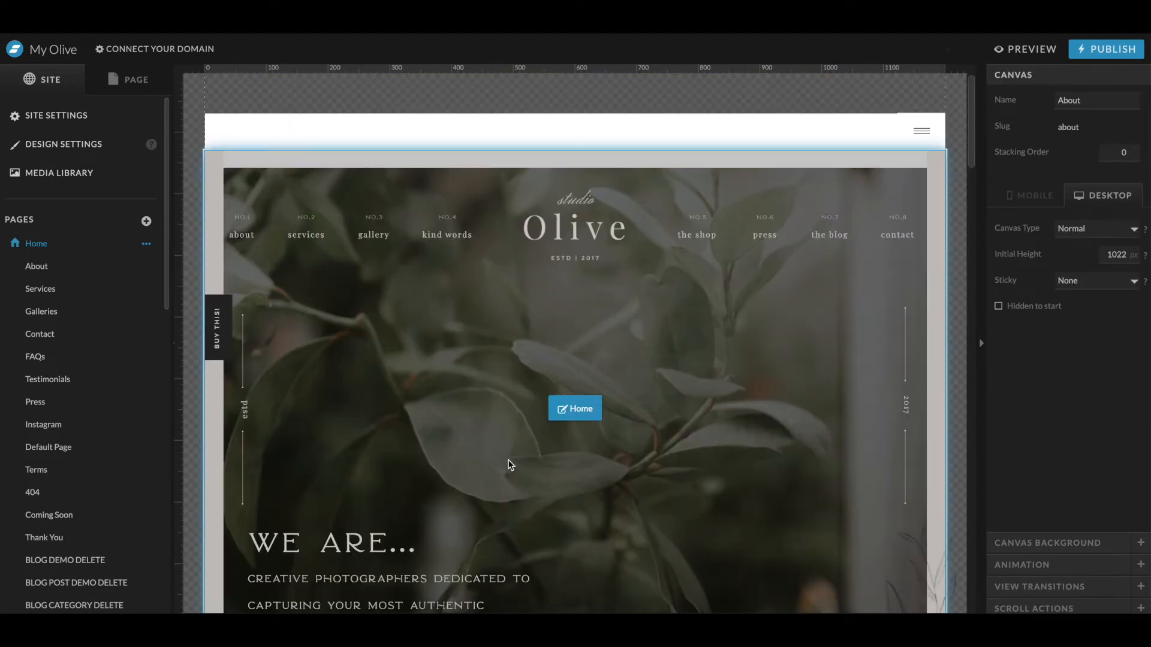
{"action": "scroll", "coordinate": [510, 465], "scroll_direction": "down", "scroll_amount": 1}
{"action": "scroll", "coordinate": [510, 466], "scroll_direction": "up", "scroll_amount": 1}
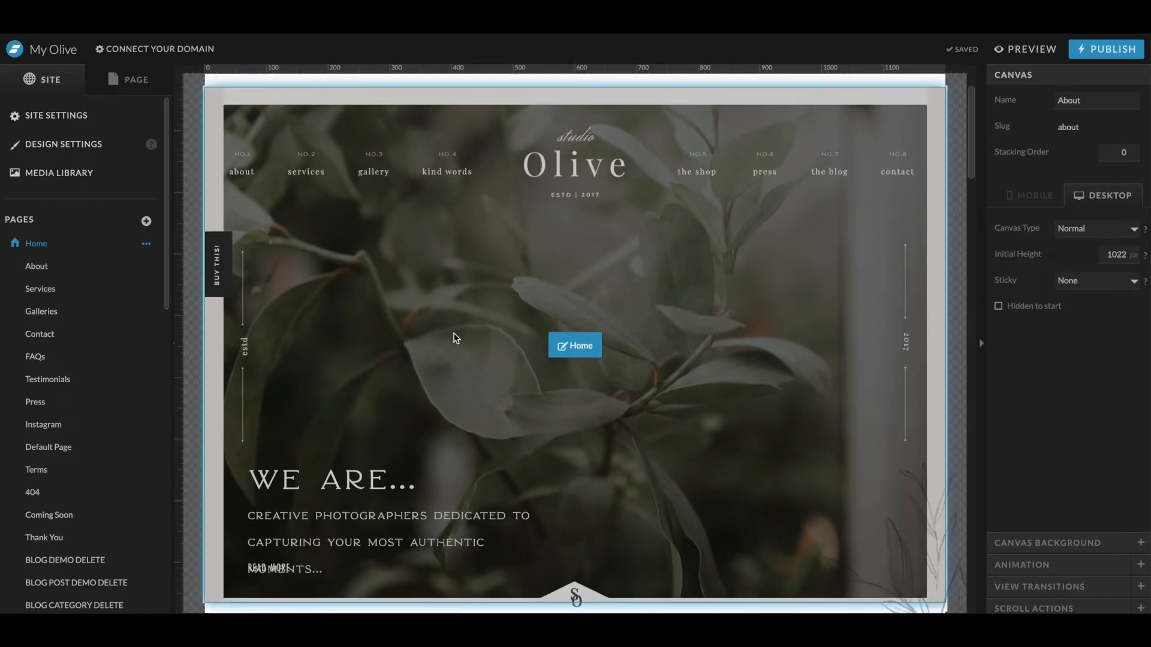
- Open the White Overlay Header site canvas for editing
{"action": "left_click", "coordinate": [296, 169]}
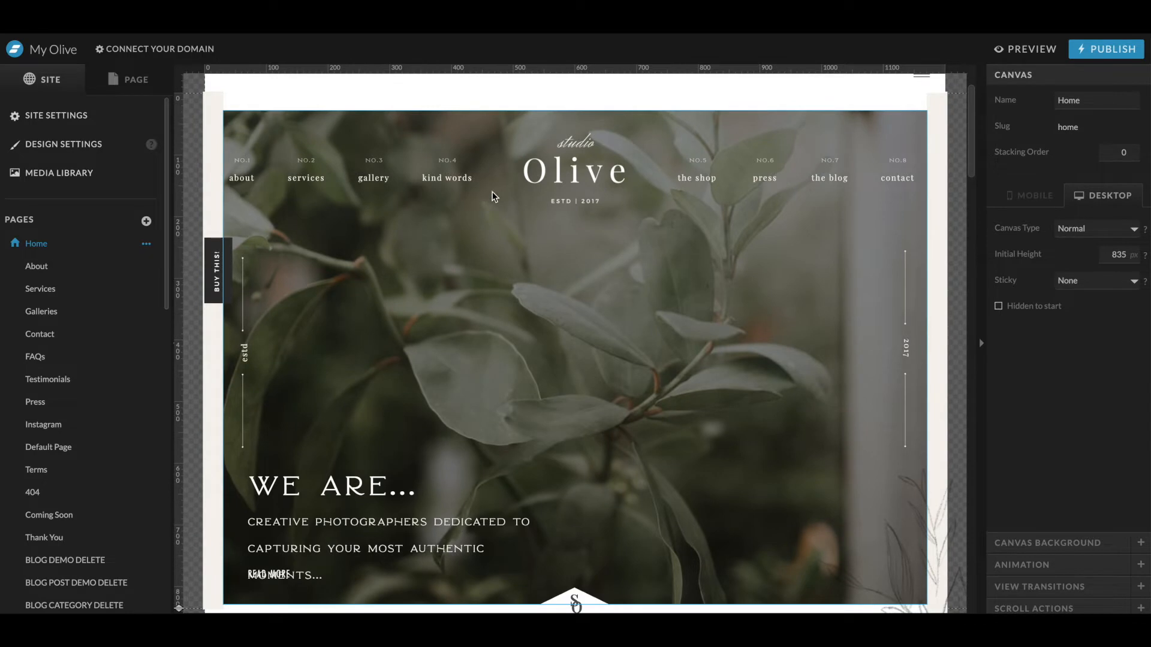
{"action": "mouse_move", "coordinate": [336, 108]}
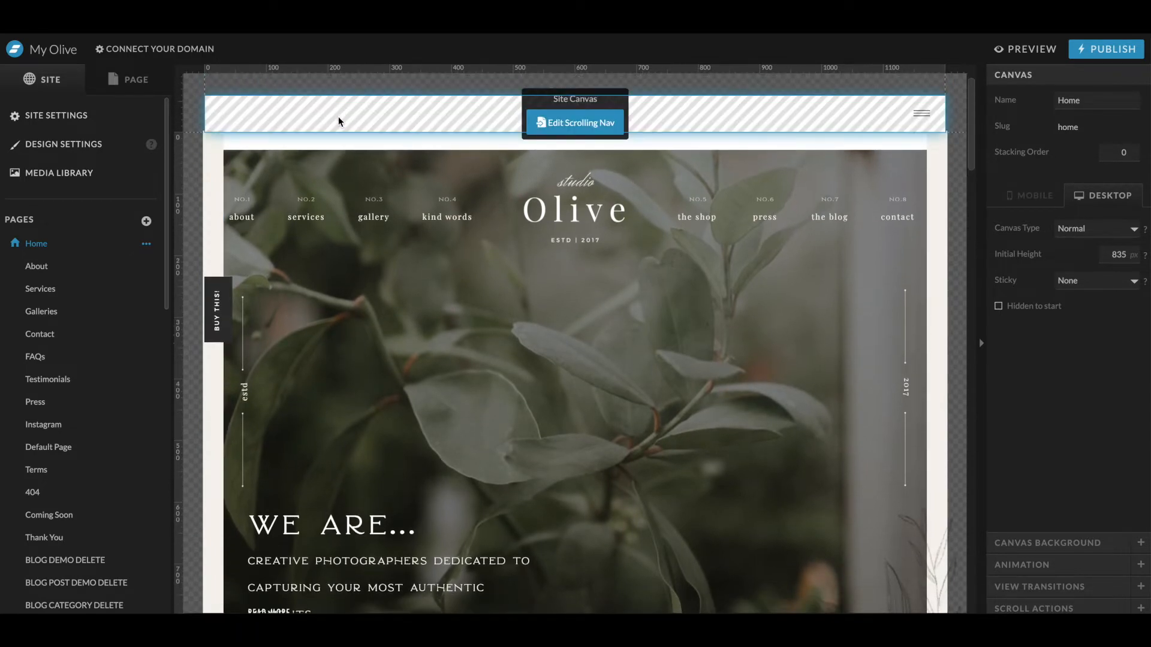
{"action": "left_click", "coordinate": [129, 80]}
{"action": "left_click", "coordinate": [277, 125]}
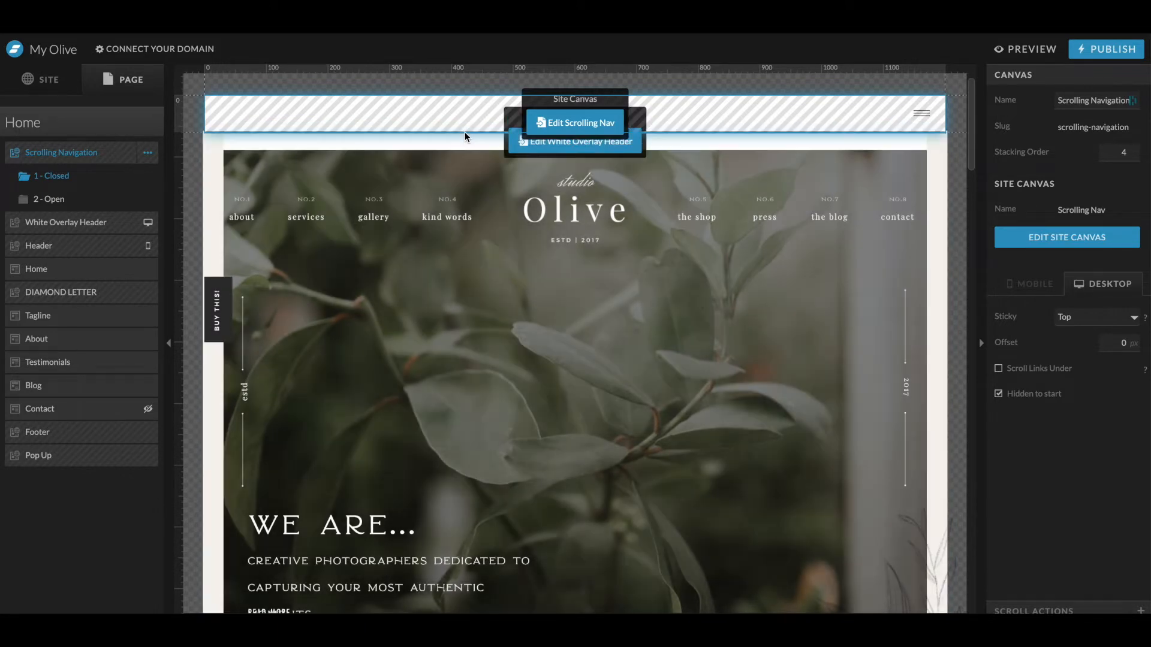
{"action": "left_click", "coordinate": [465, 136]}
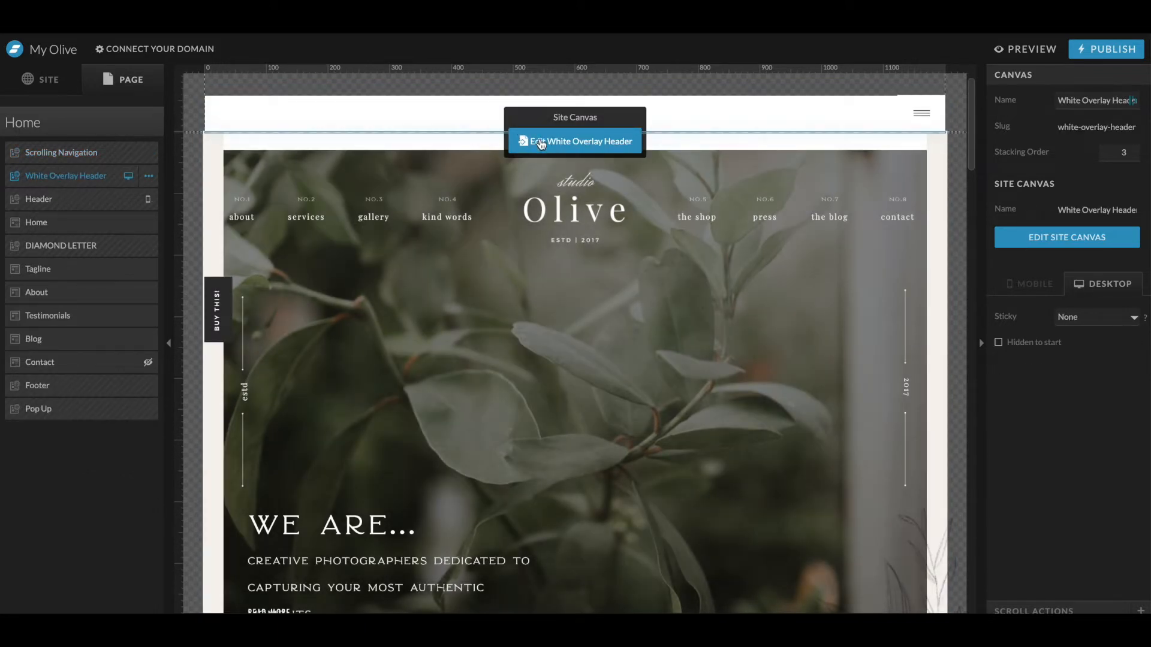
{"action": "left_click", "coordinate": [541, 143]}
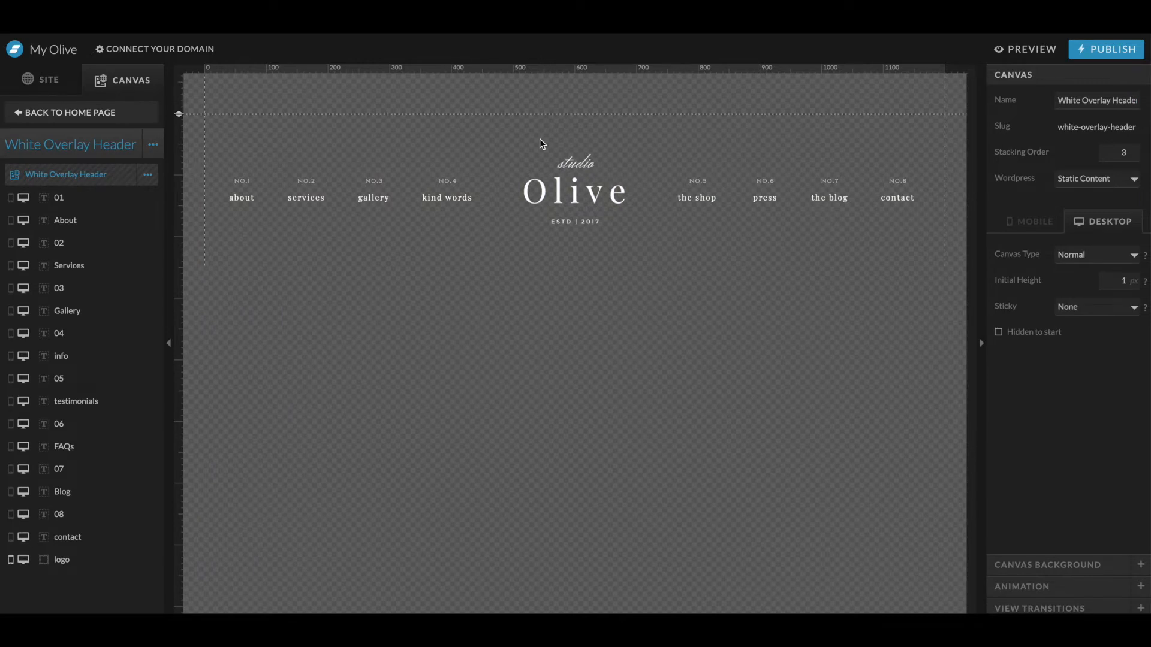
- Delete the Olive logo image from the header canvas
{"action": "left_click_drag", "start_coordinate": [601, 133], "coordinate": [543, 251]}
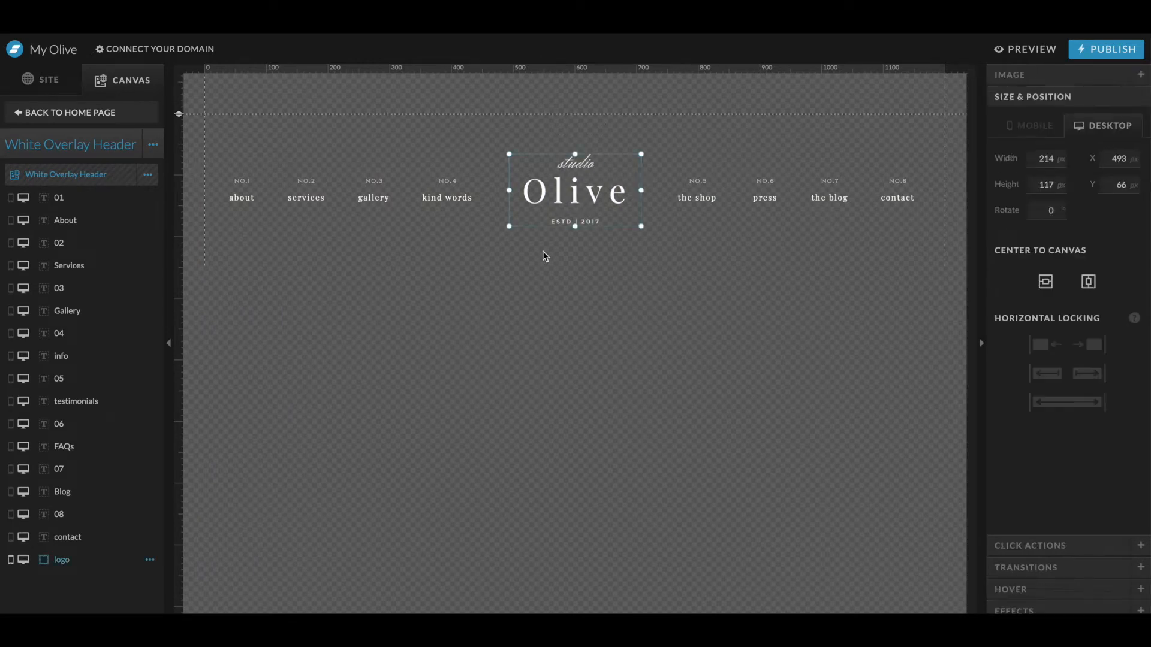
{"action": "key", "text": "Delete"}
- Switch to Illustrator to view the Story Gem header mockup, then move the Services link below About
{"action": "key", "text": "ctrl+Up"}
{"action": "left_click", "coordinate": [736, 353]}
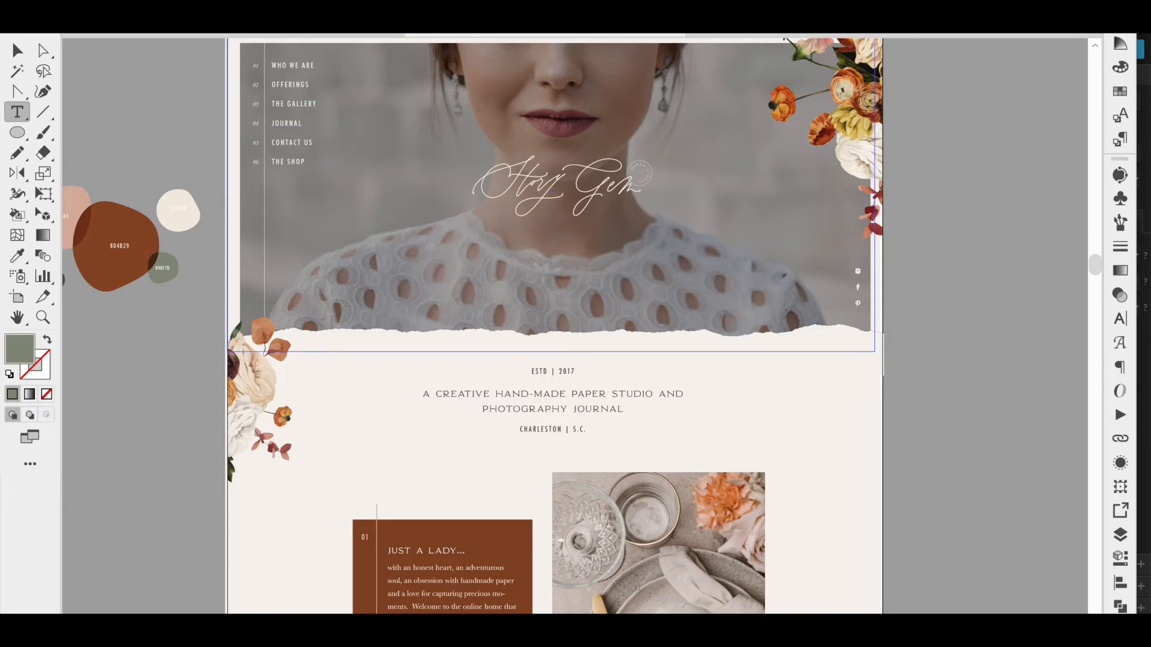
{"action": "key", "text": "ctrl+Up"}
{"action": "left_click", "coordinate": [330, 217]}
{"action": "left_click_drag", "start_coordinate": [324, 206], "coordinate": [269, 228]}
- Apply the Heading style to the About link with uppercase letter case and left alignment
{"action": "left_click", "coordinate": [241, 197]}
{"action": "left_click", "coordinate": [1020, 75]}
{"action": "left_click", "coordinate": [1066, 137]}
{"action": "left_click", "coordinate": [1072, 113]}
{"action": "left_click", "coordinate": [1073, 137]}
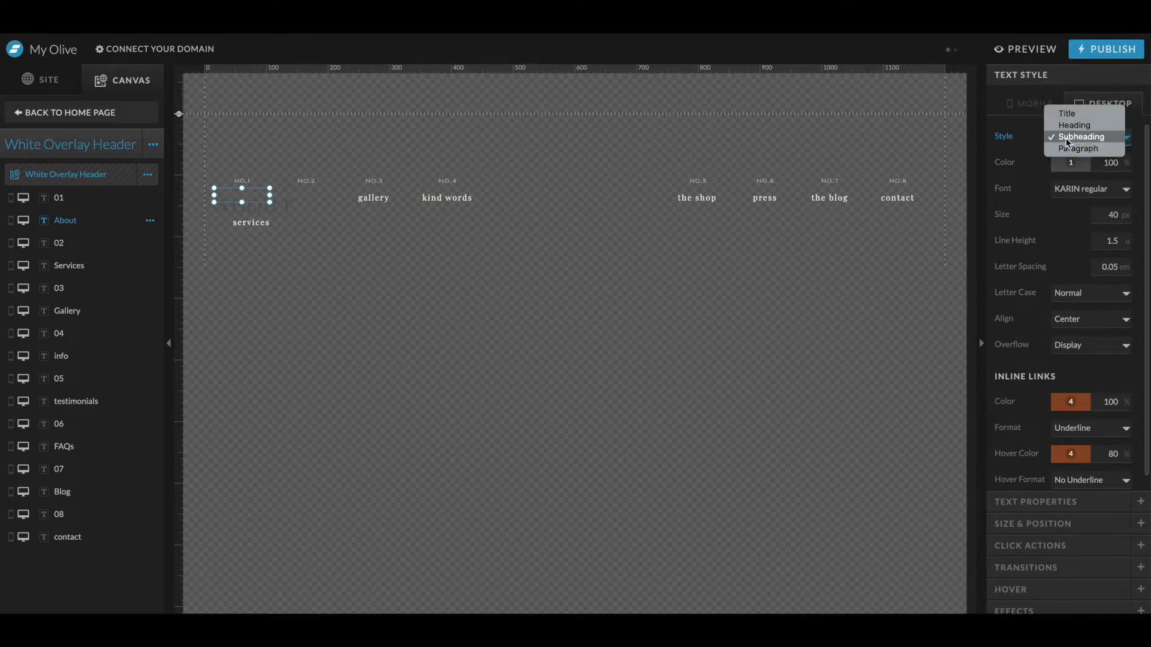
{"action": "left_click", "coordinate": [1073, 125]}
{"action": "left_click", "coordinate": [1070, 162]}
{"action": "left_click", "coordinate": [1132, 196]}
{"action": "left_click", "coordinate": [1074, 293]}
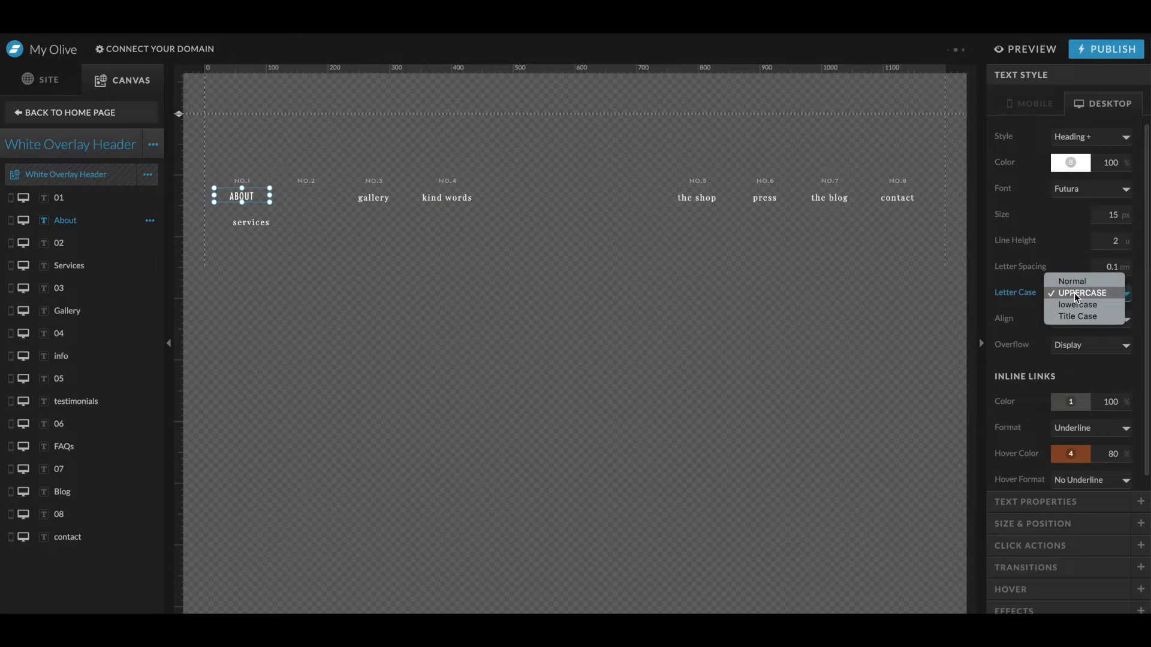
{"action": "left_click", "coordinate": [1066, 283]}
{"action": "left_click", "coordinate": [1075, 292]}
{"action": "left_click", "coordinate": [1077, 304]}
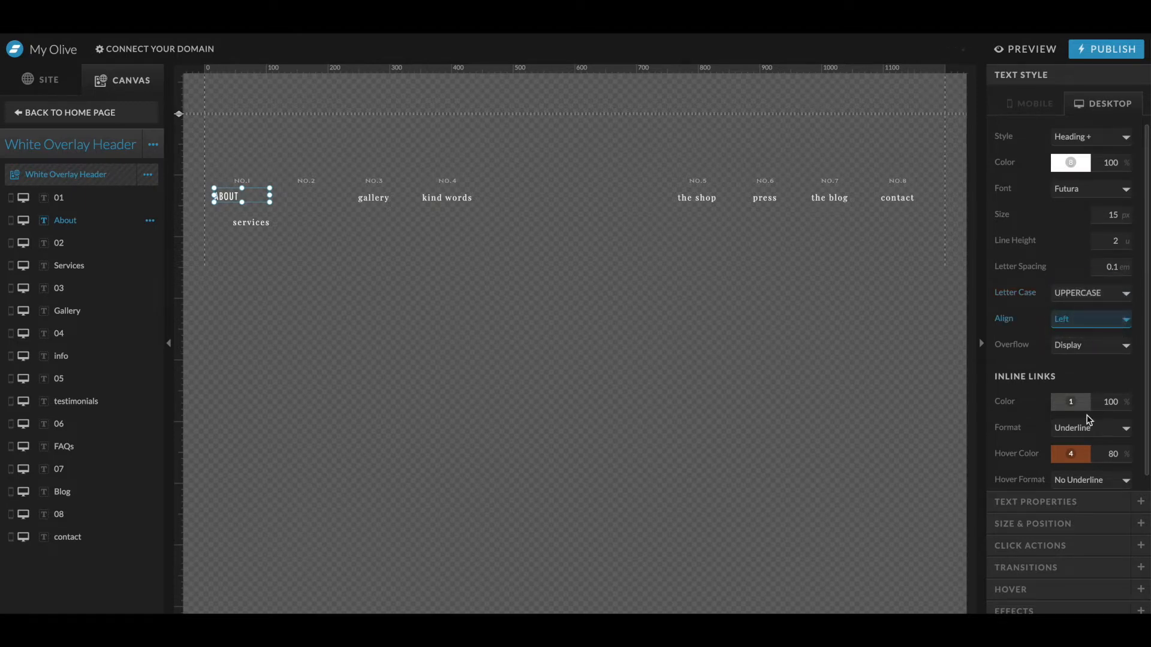
- Set the About link's text tag to nav
{"action": "left_click", "coordinate": [1046, 502]}
{"action": "left_click", "coordinate": [1071, 169]}
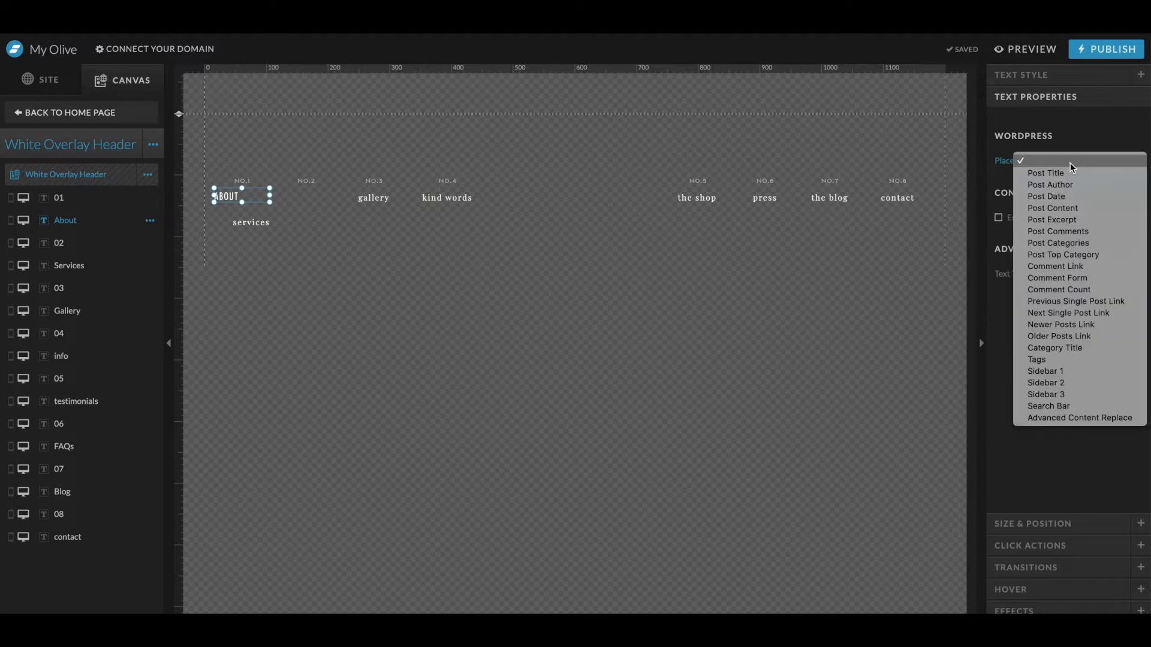
{"action": "left_click", "coordinate": [1098, 282]}
{"action": "left_click", "coordinate": [1083, 282]}
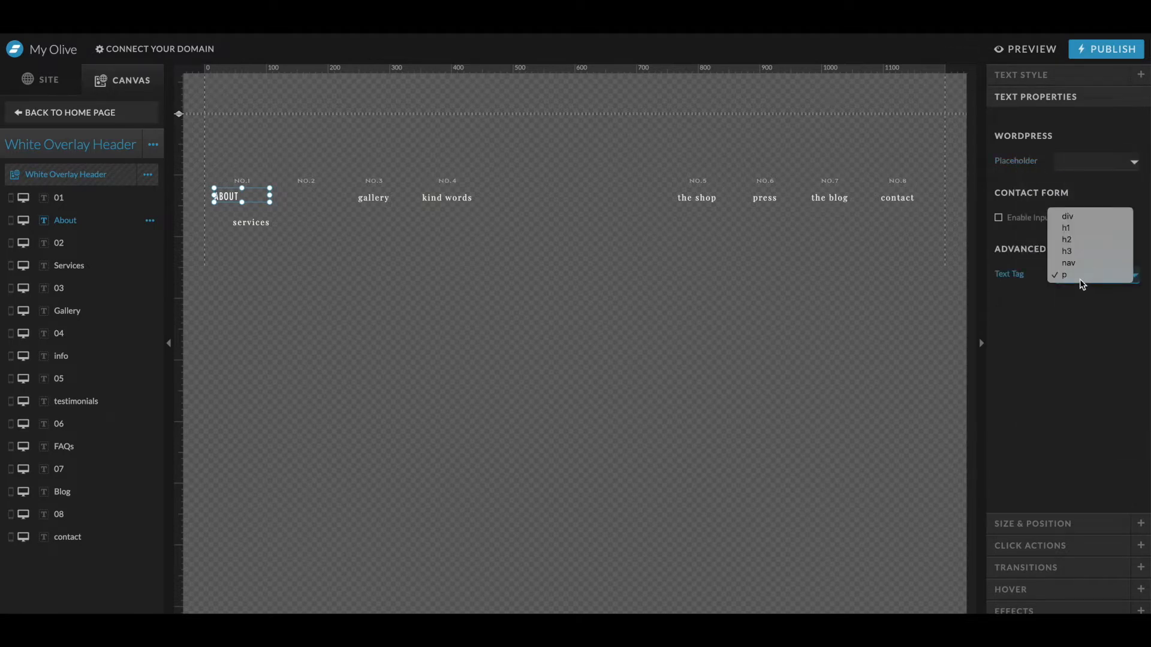
{"action": "left_click", "coordinate": [1070, 264]}
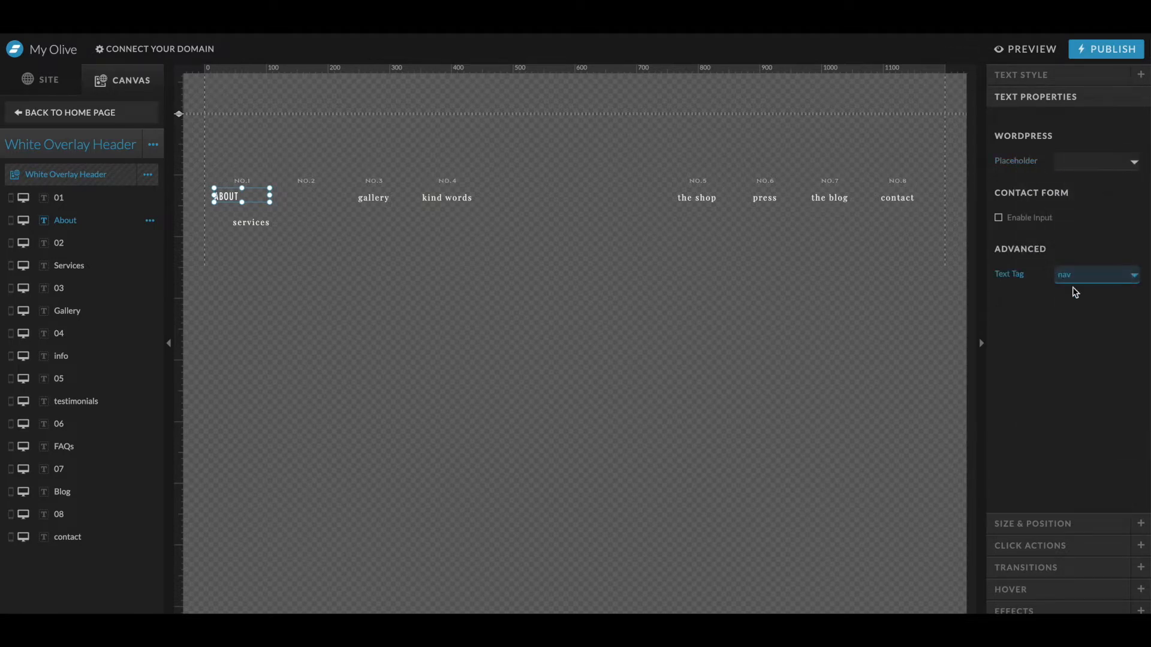
- Copy the About link's styling and paste it onto the other navigation links
{"action": "left_click", "coordinate": [242, 181]}
{"action": "left_click", "coordinate": [244, 197]}
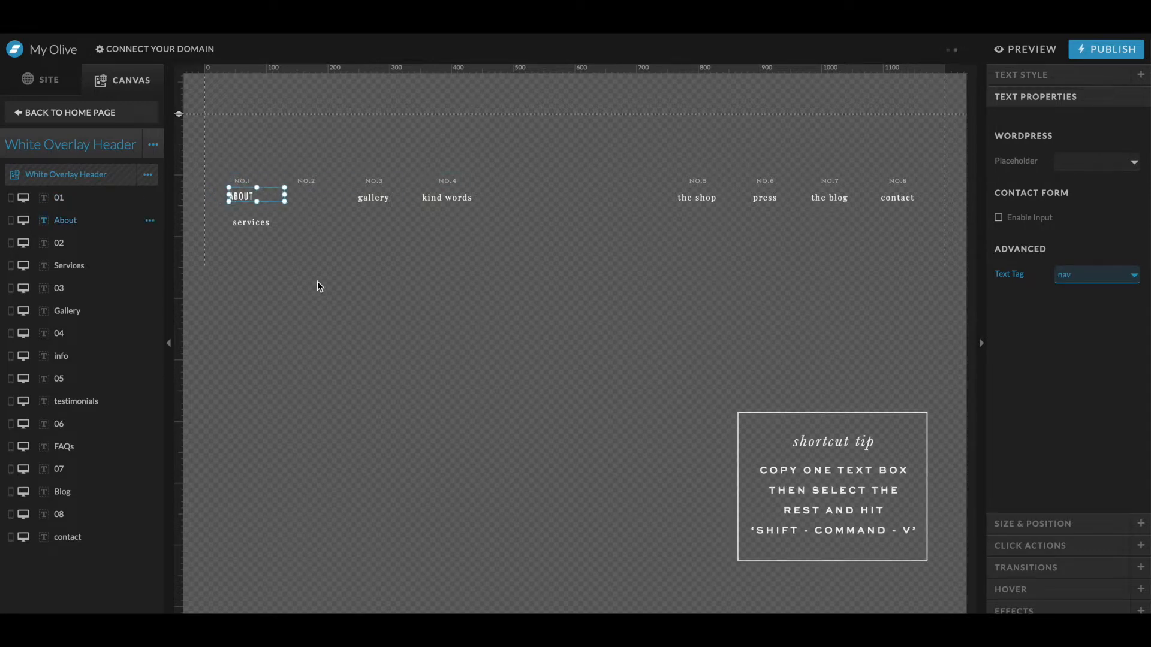
{"action": "left_click_drag", "start_coordinate": [341, 220], "coordinate": [897, 197]}
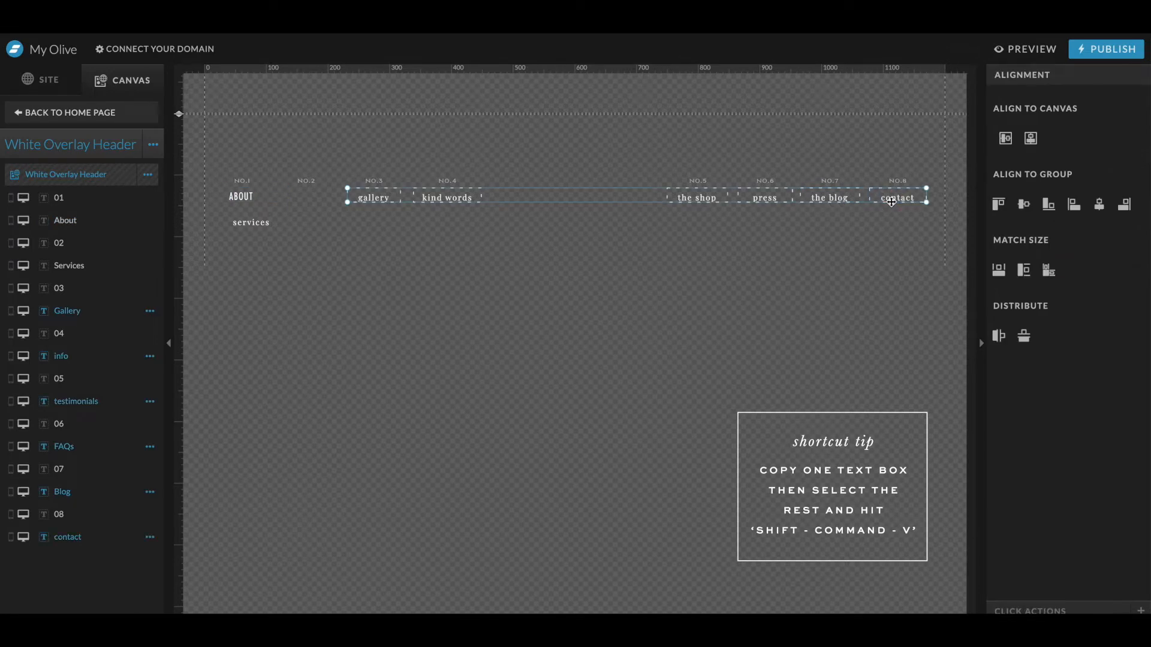
{"action": "key", "text": "super+shift+v"}
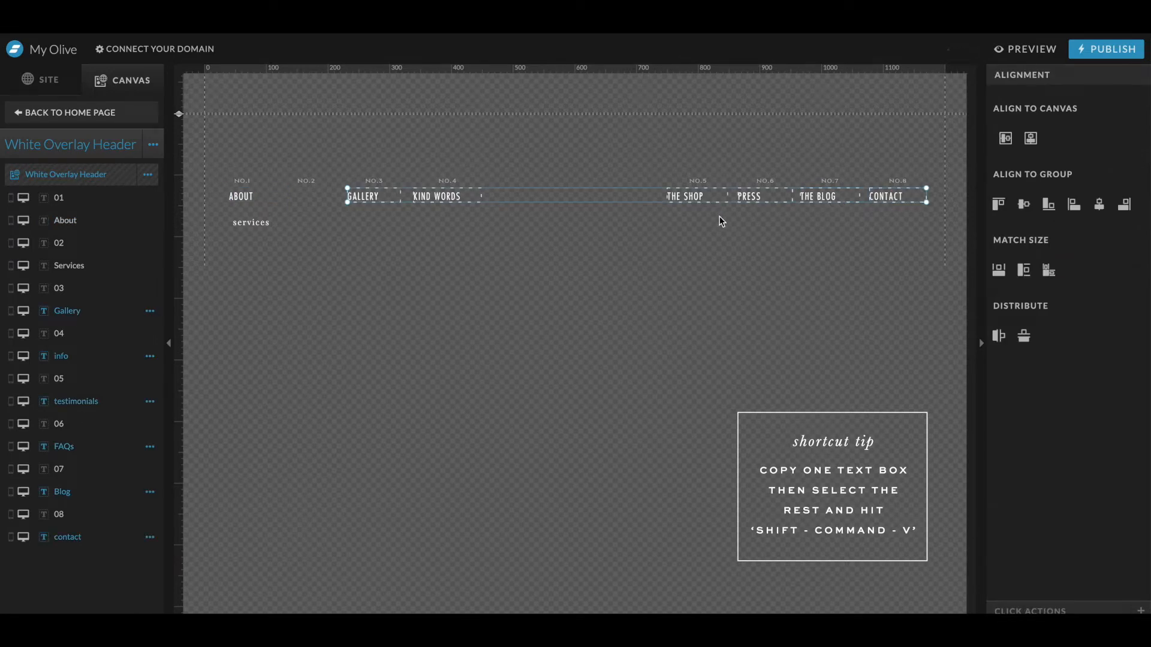
- Move the Contact link down and paste the copied styling onto the Services link
{"action": "left_click", "coordinate": [887, 196]}
{"action": "left_click_drag", "start_coordinate": [887, 196], "coordinate": [279, 273]}
{"action": "left_click", "coordinate": [251, 222]}
{"action": "key", "text": "super+shift+v"}
- Rearrange Gallery, Kind Words and Contact into a rough vertical column below Services
{"action": "left_click", "coordinate": [363, 196]}
{"action": "left_click_drag", "start_coordinate": [363, 196], "coordinate": [461, 264]}
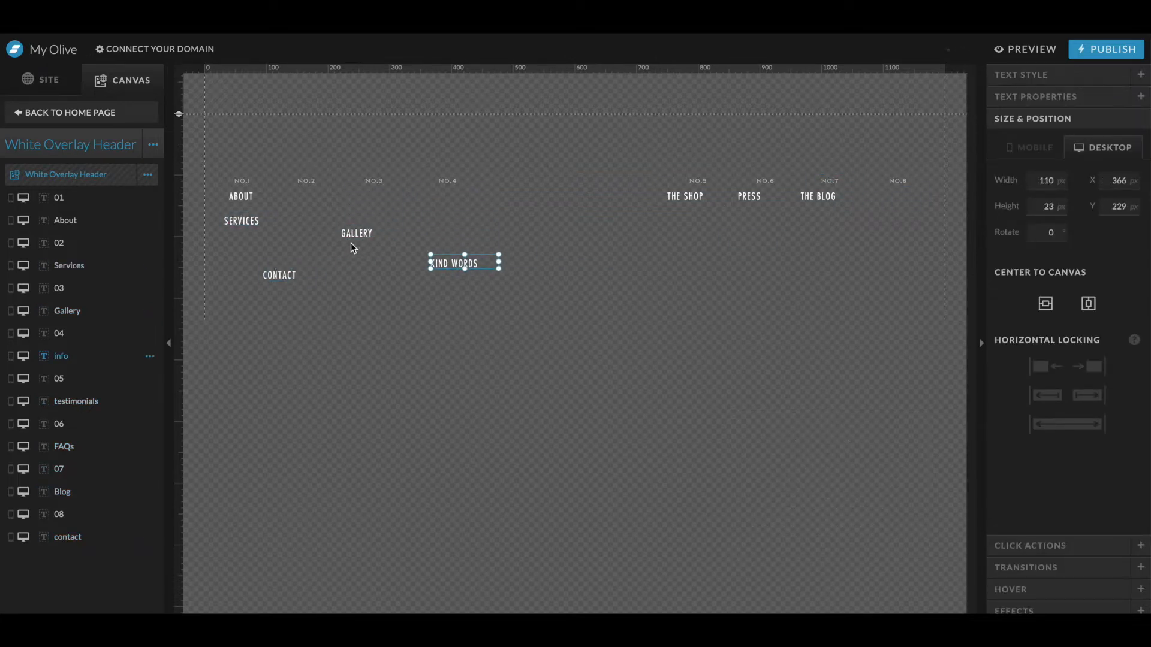
{"action": "left_click_drag", "start_coordinate": [364, 234], "coordinate": [312, 234]}
{"action": "left_click_drag", "start_coordinate": [453, 263], "coordinate": [424, 255]}
{"action": "left_click_drag", "start_coordinate": [280, 275], "coordinate": [282, 339]}
- Delete The Shop link and move Press and The Blog into the vertical column
{"action": "left_click", "coordinate": [716, 201]}
{"action": "key", "text": "Delete"}
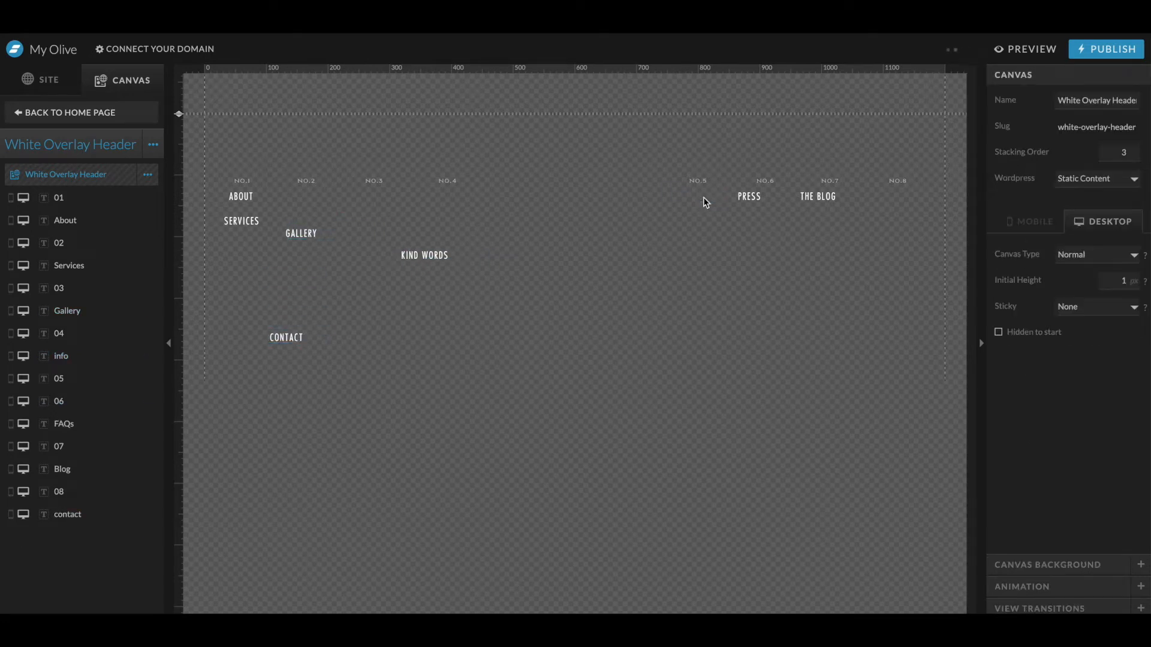
{"action": "left_click_drag", "start_coordinate": [754, 197], "coordinate": [413, 289]}
{"action": "left_click_drag", "start_coordinate": [808, 197], "coordinate": [399, 313]}
- Distribute the stacked menu links evenly, align their left edges, and nudge the group right
{"action": "left_click_drag", "start_coordinate": [487, 386], "coordinate": [219, 184]}
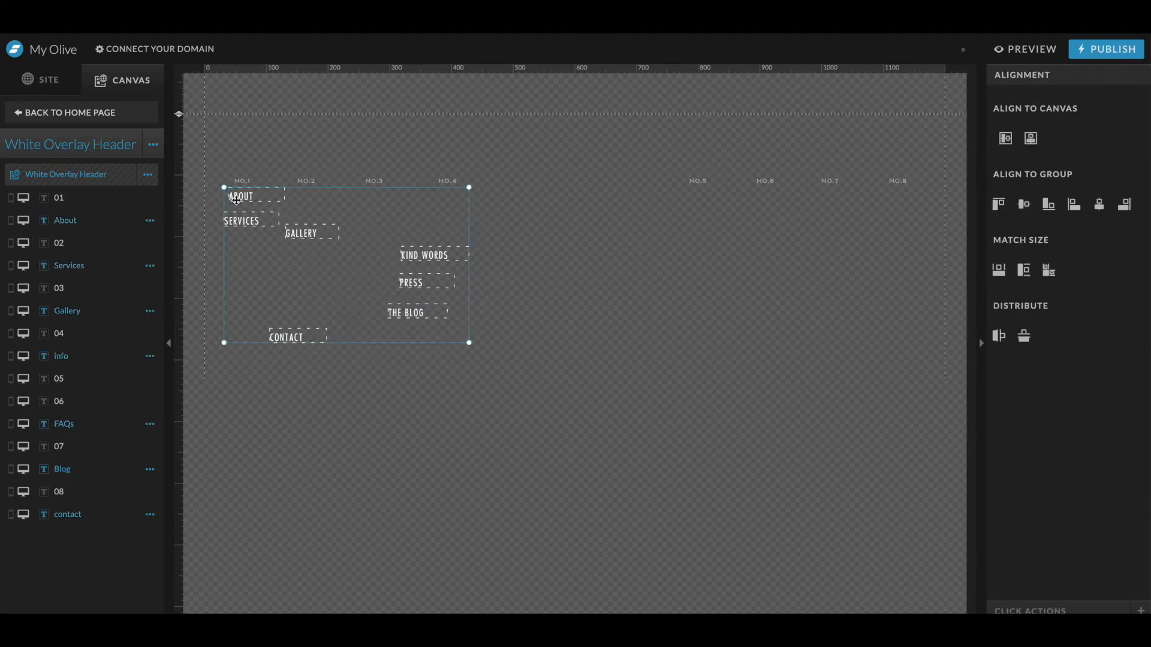
{"action": "left_click", "coordinate": [1026, 337]}
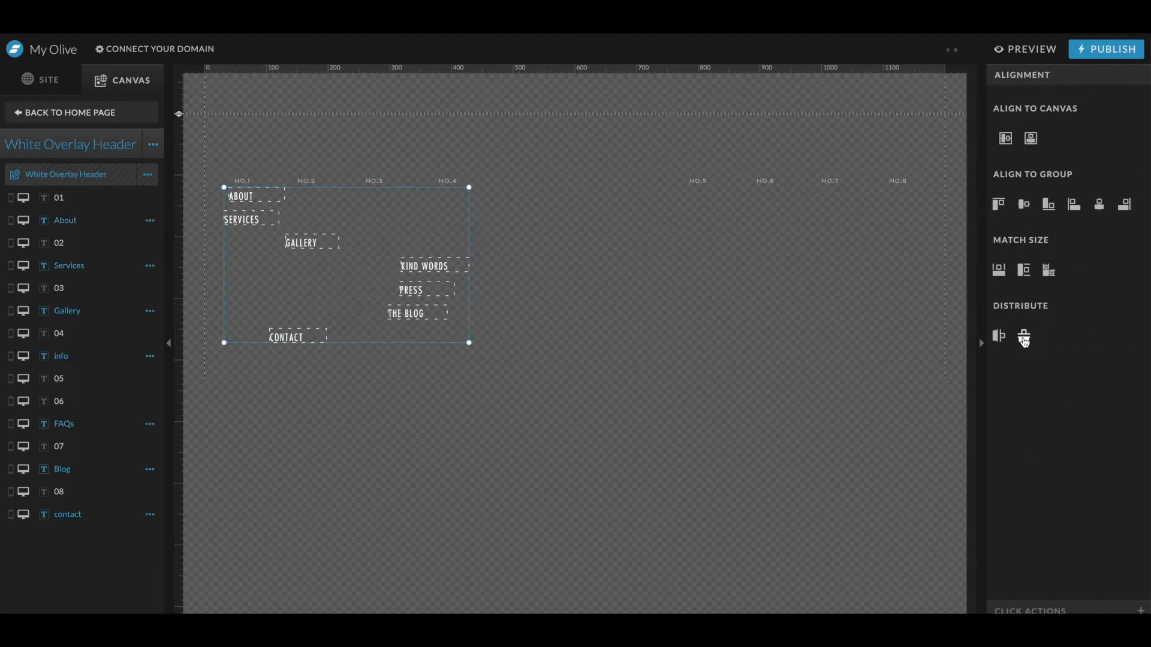
{"action": "left_click", "coordinate": [1075, 205]}
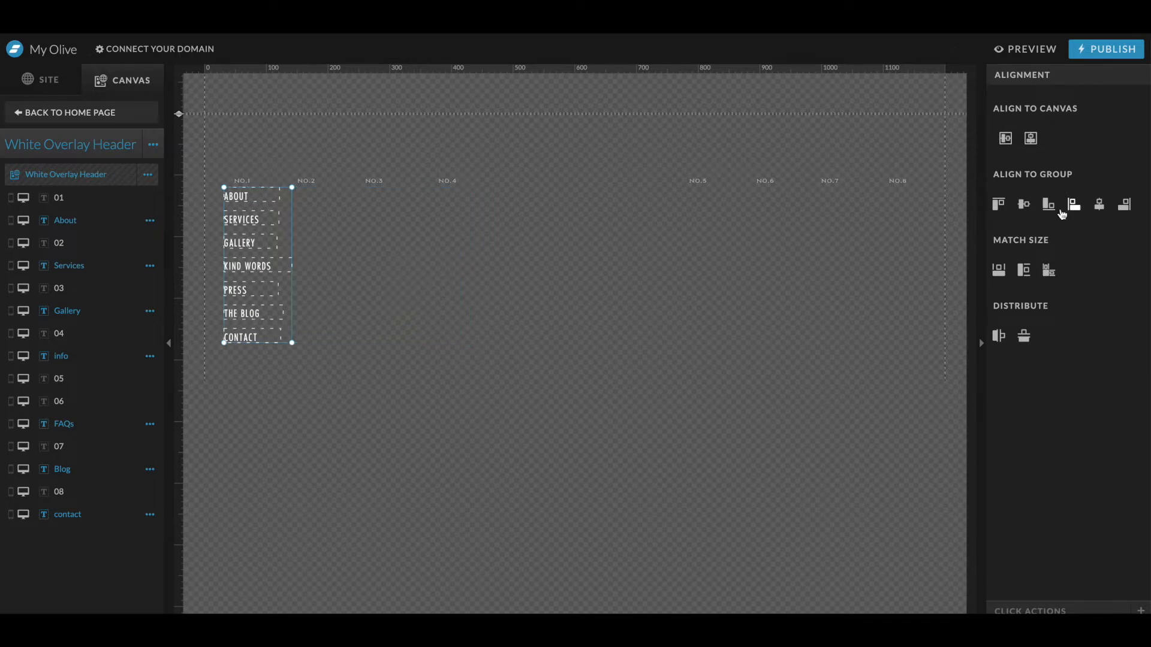
{"action": "key", "text": "shift+Right"}
{"action": "key", "text": "shift+Right"}
{"action": "key", "text": "shift+Right"}
{"action": "key", "text": "shift+Right"}
{"action": "key", "text": "shift+Right"}
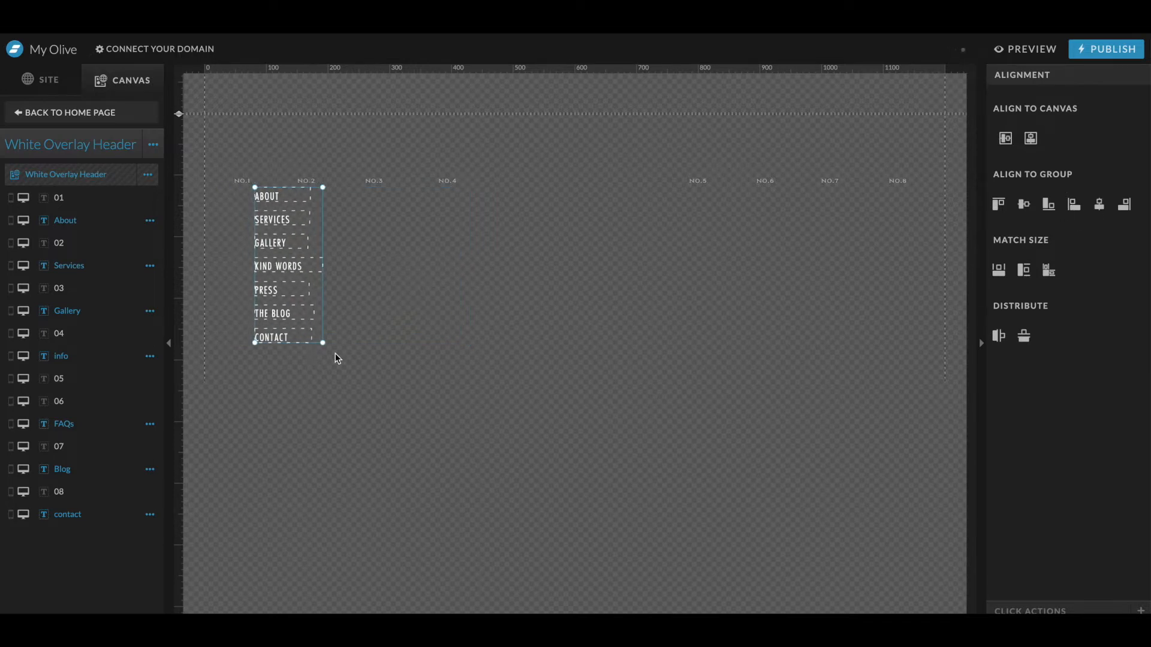
- Set the NO.1 label's color opacity to 85
{"action": "left_click", "coordinate": [249, 179]}
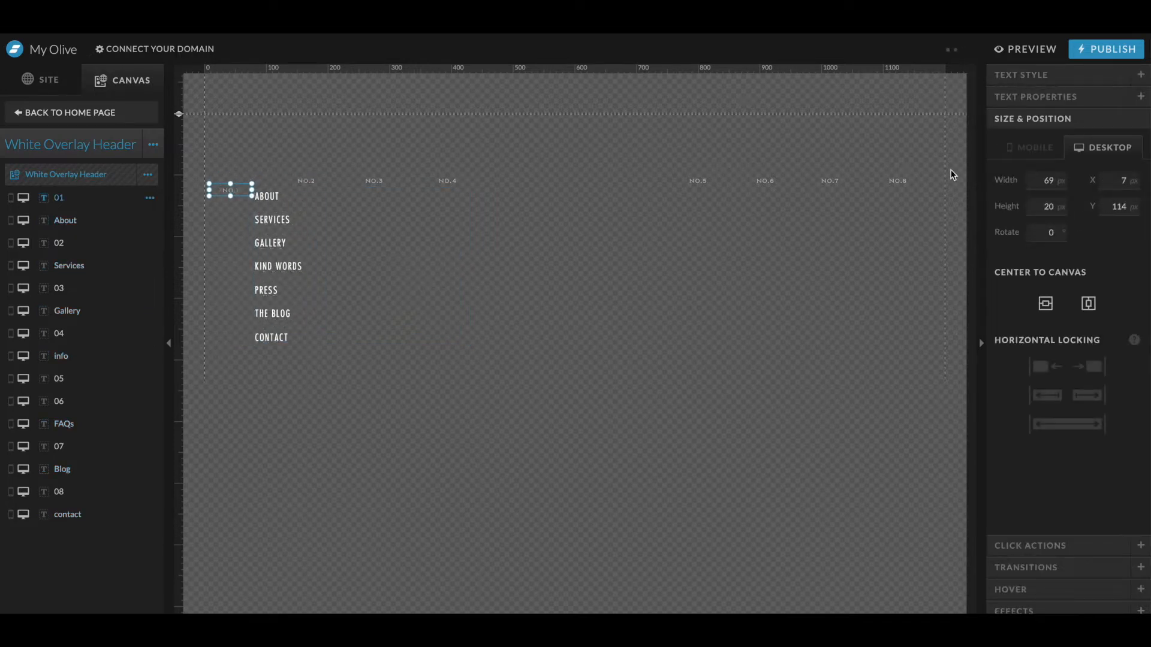
{"action": "left_click", "coordinate": [1027, 75]}
{"action": "left_click", "coordinate": [1078, 165]}
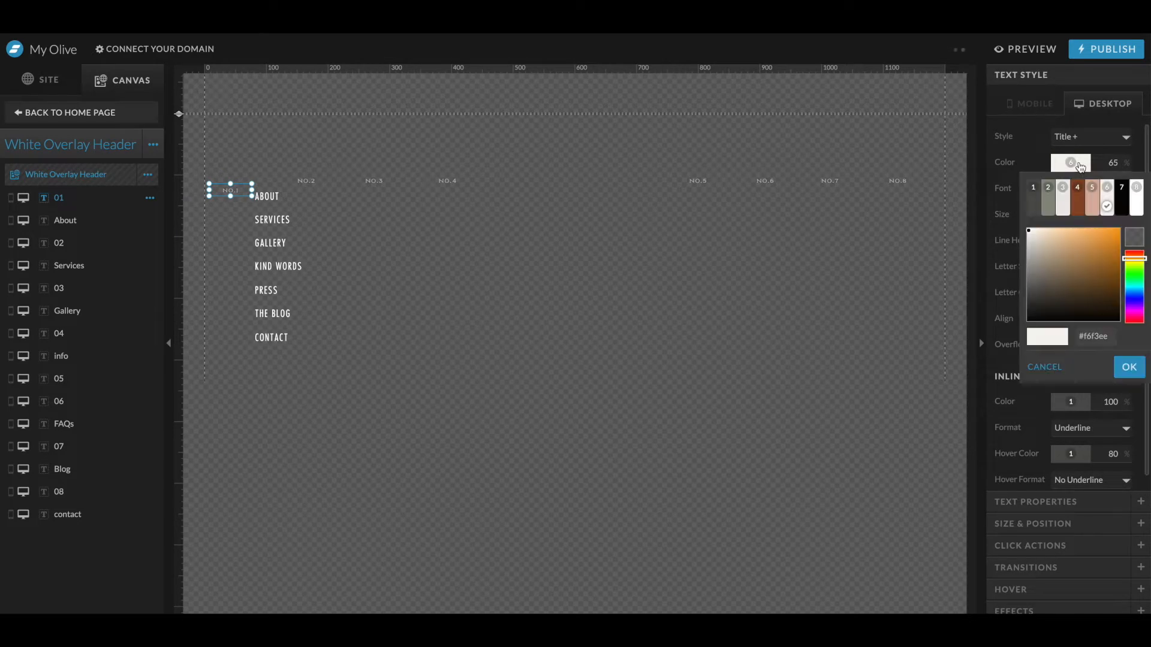
{"action": "left_click", "coordinate": [1110, 166]}
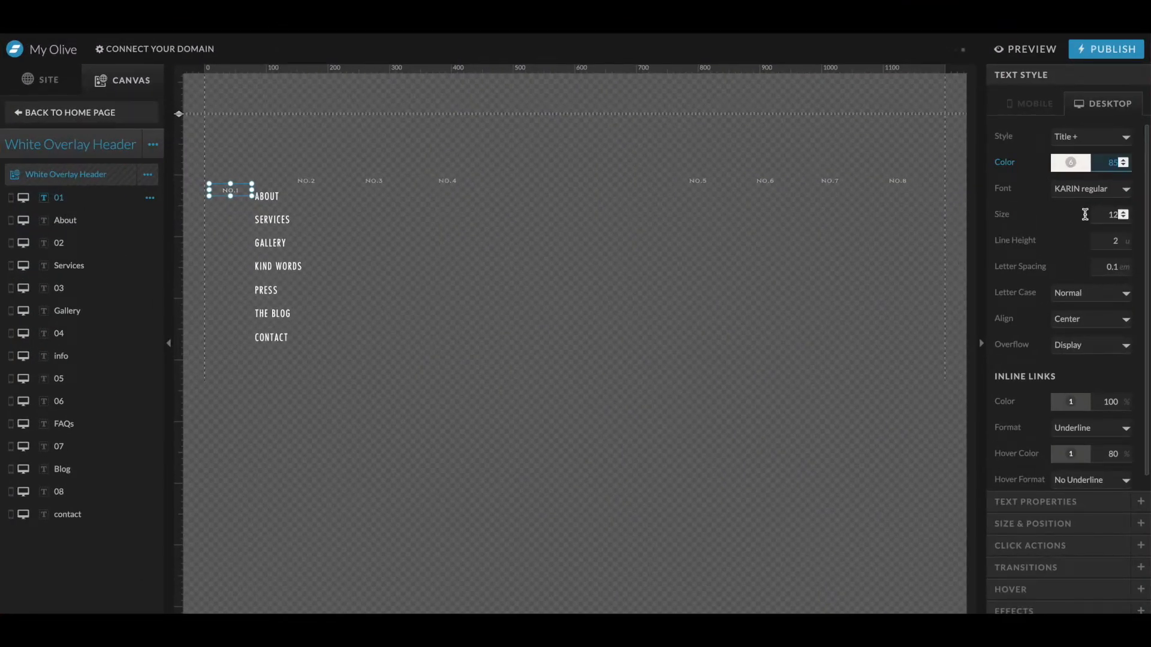
- Right-align the NO.1 label and narrow its text box
{"action": "left_click", "coordinate": [1079, 321]}
{"action": "left_click", "coordinate": [1073, 318]}
{"action": "left_click_drag", "start_coordinate": [252, 190], "coordinate": [232, 190]}
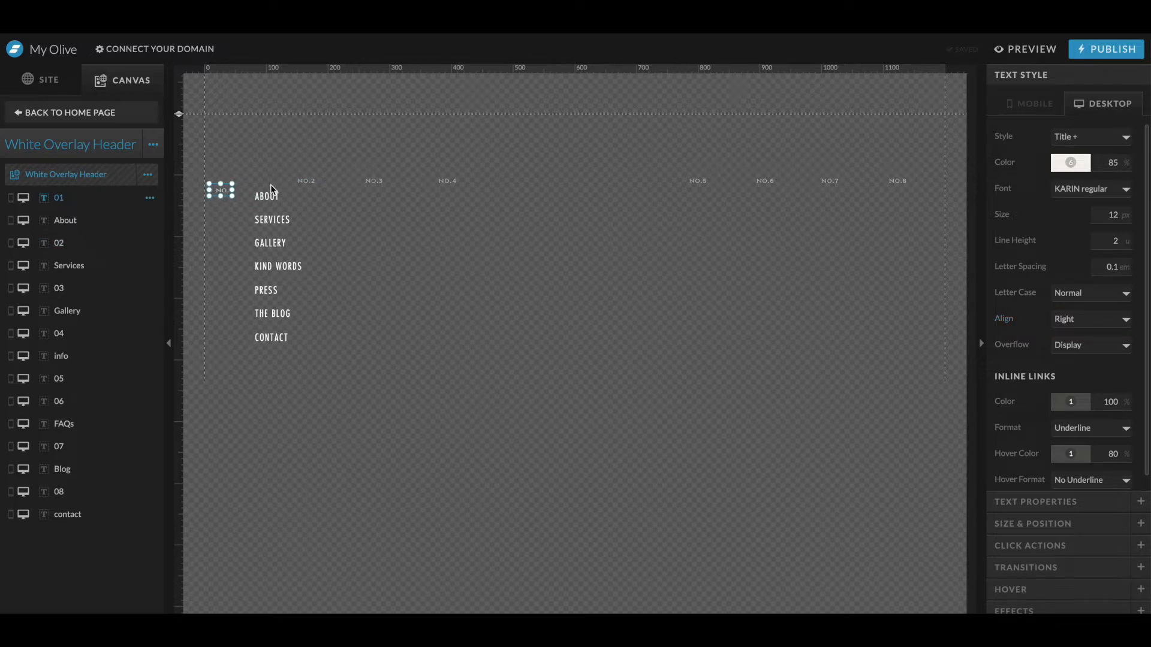
{"action": "left_click_drag", "start_coordinate": [234, 191], "coordinate": [241, 190]}
{"action": "double_click", "coordinate": [231, 192]}
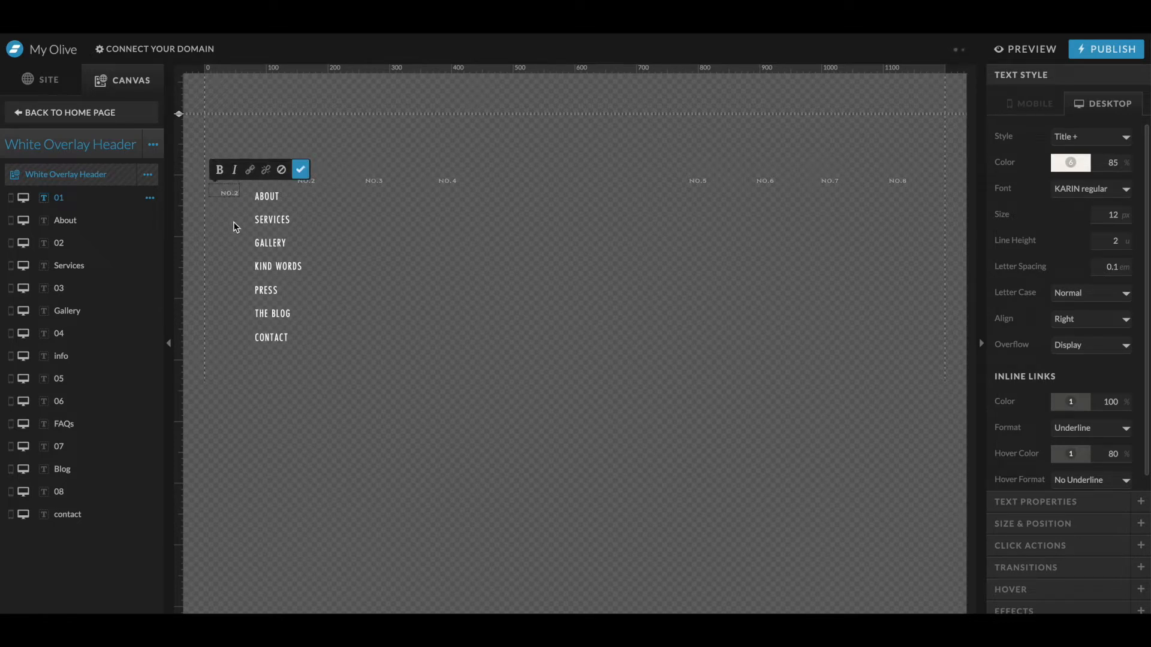
{"action": "left_click", "coordinate": [273, 195]}
{"action": "left_click", "coordinate": [233, 202]}
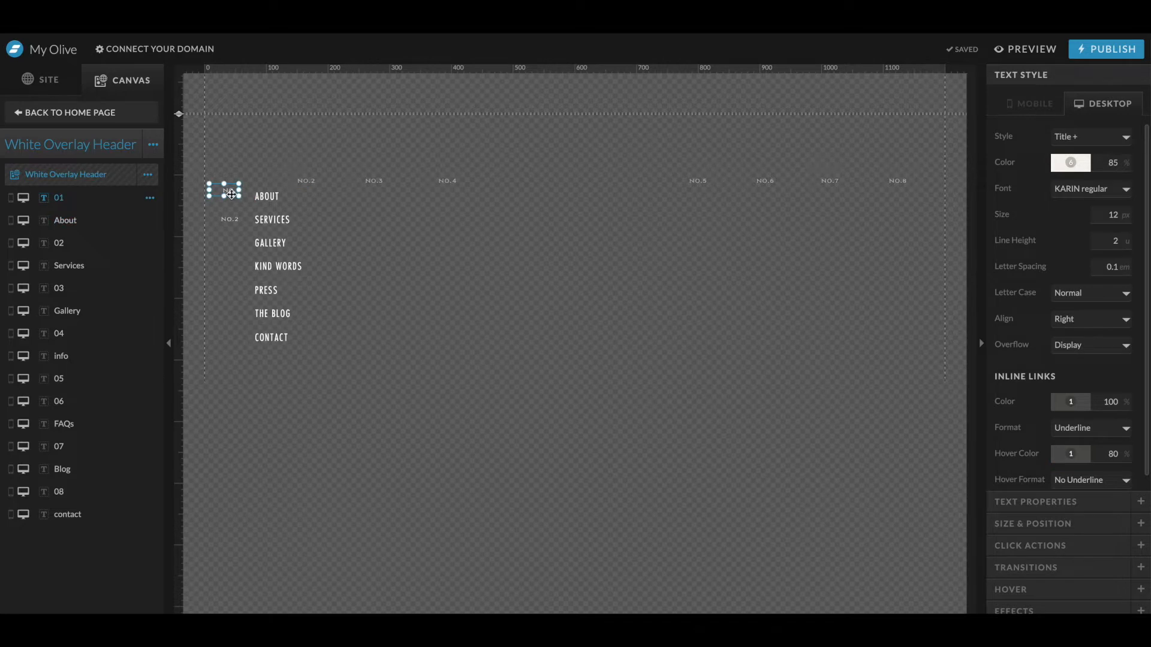
{"action": "double_click", "coordinate": [232, 217]}
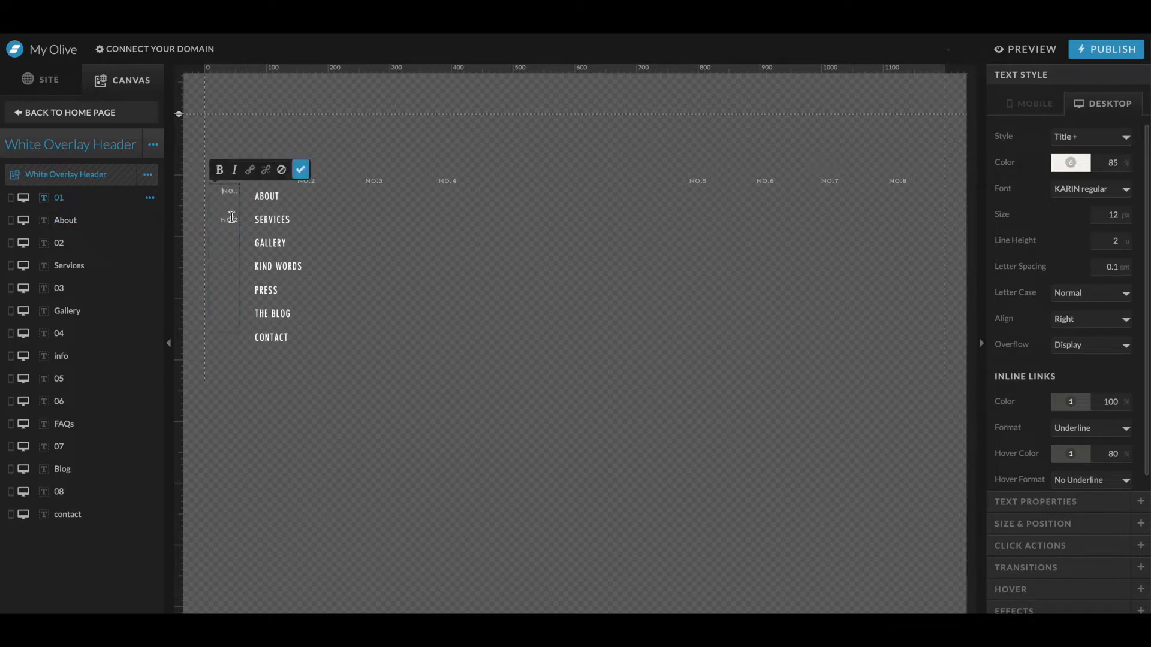
{"action": "key", "text": "ctrl+a"}
{"action": "key", "text": "BackSpace"}
{"action": "left_click", "coordinate": [268, 199]}
{"action": "left_click", "coordinate": [231, 191]}
{"action": "left_click_drag", "start_coordinate": [224, 332], "coordinate": [221, 198]}
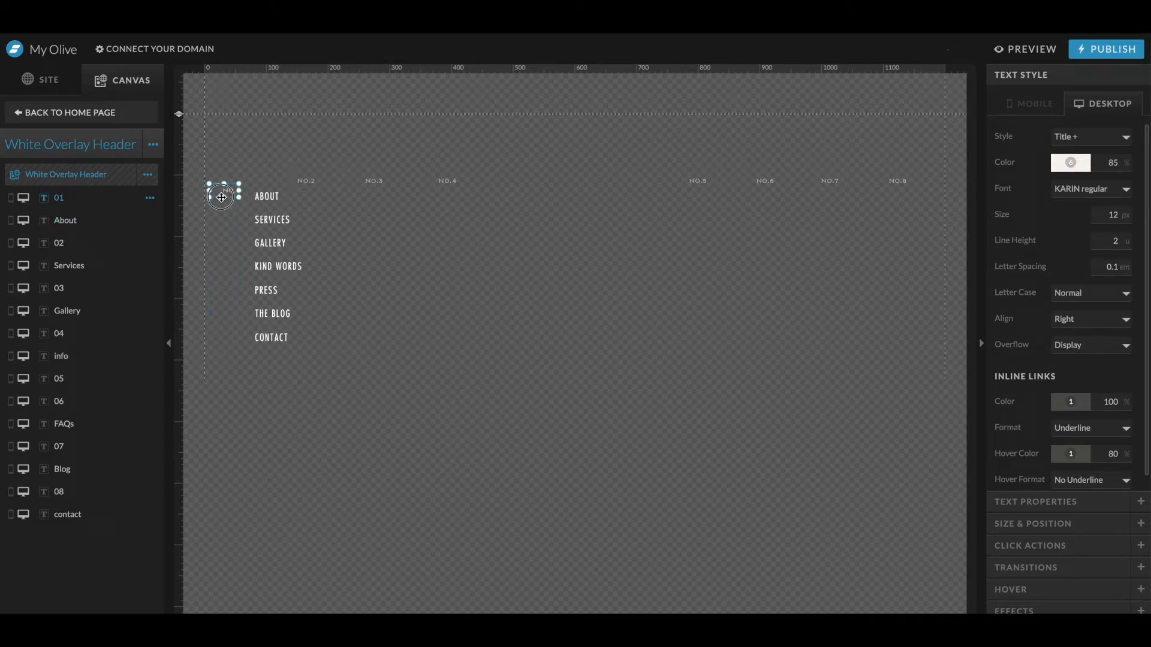
- Move the NO.2 through NO.7 labels beside their matching menu links and delete the leftover NO.8 label
{"action": "left_click", "coordinate": [309, 181]}
{"action": "left_click", "coordinate": [230, 188]}
{"action": "left_click_drag", "start_coordinate": [282, 157], "coordinate": [940, 184]}
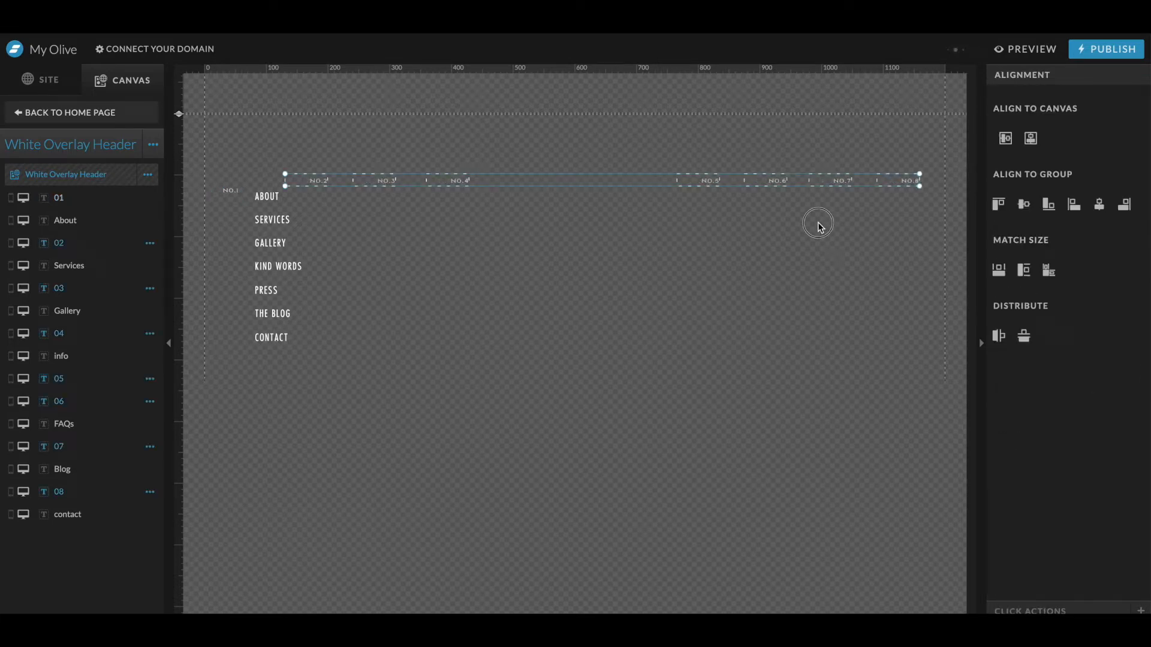
{"action": "left_click", "coordinate": [232, 192]}
{"action": "left_click_drag", "start_coordinate": [323, 181], "coordinate": [237, 219]}
{"action": "left_click_drag", "start_coordinate": [386, 181], "coordinate": [233, 243]}
{"action": "left_click_drag", "start_coordinate": [460, 181], "coordinate": [234, 267]}
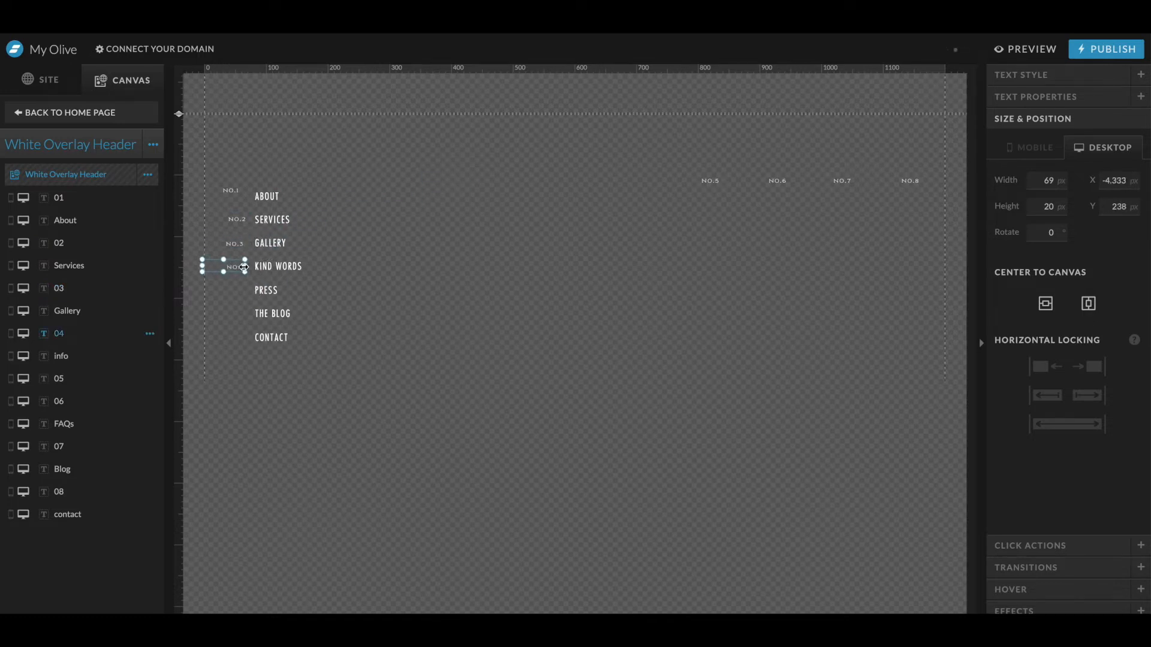
{"action": "left_click_drag", "start_coordinate": [707, 181], "coordinate": [234, 285]}
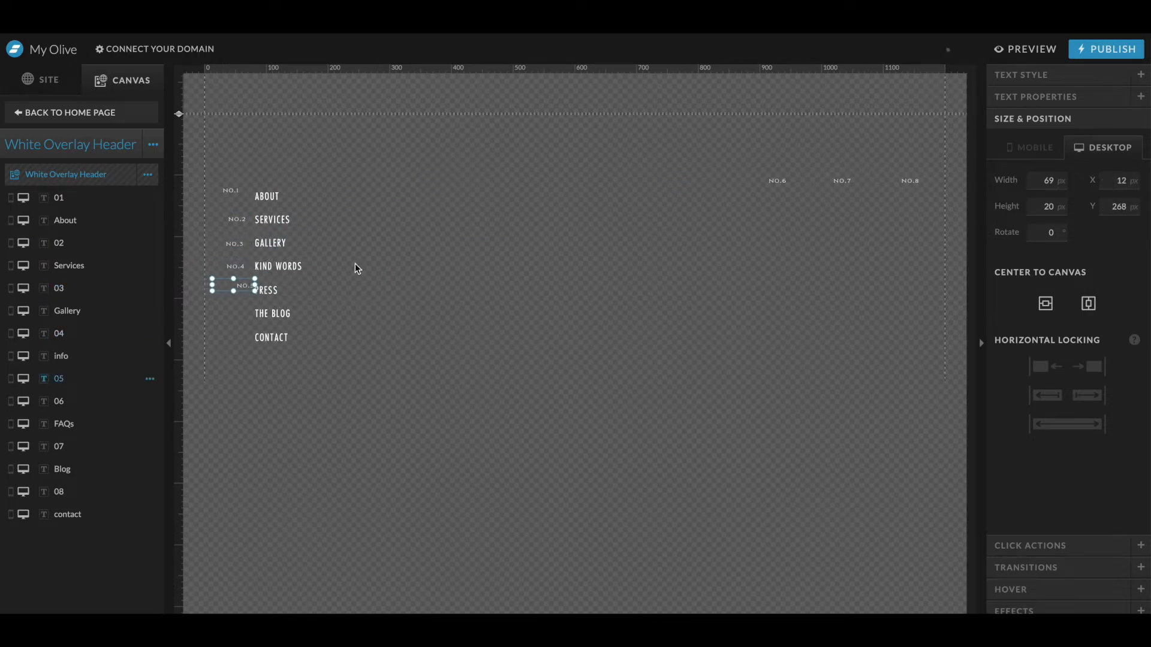
{"action": "left_click_drag", "start_coordinate": [790, 183], "coordinate": [239, 315]}
{"action": "left_click_drag", "start_coordinate": [846, 181], "coordinate": [242, 338]}
{"action": "left_click_drag", "start_coordinate": [902, 142], "coordinate": [916, 239]}
{"action": "key", "text": "Delete"}
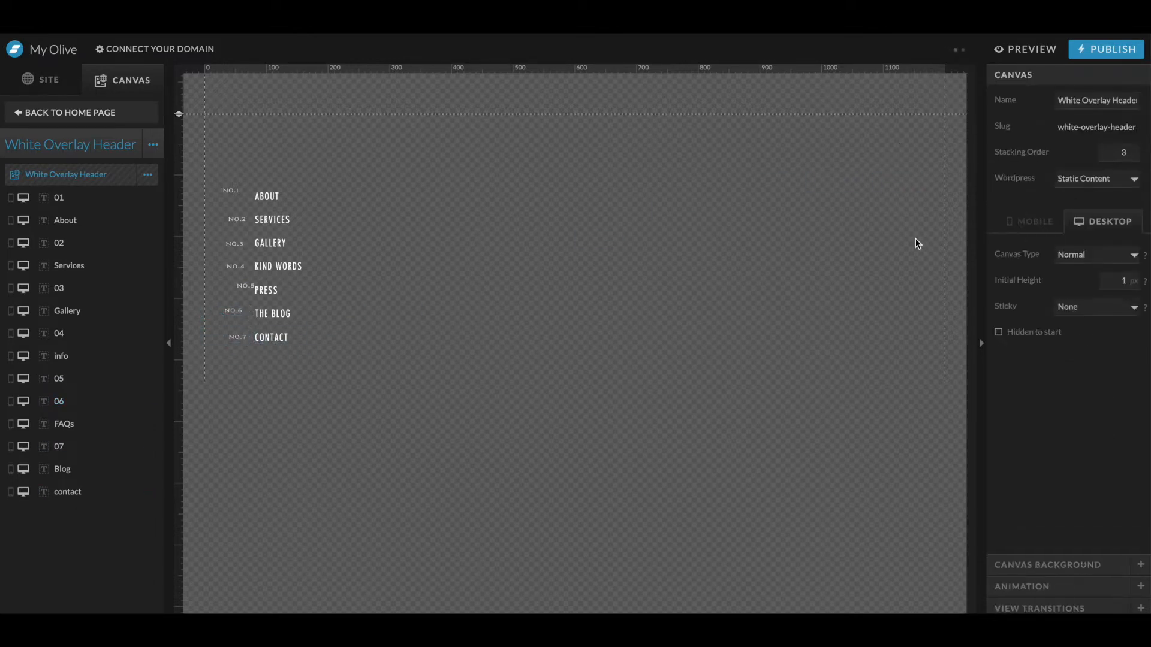
- Align the number labels' right edges and distribute them evenly down the menu column
{"action": "left_click", "coordinate": [240, 339]}
{"action": "left_click_drag", "start_coordinate": [232, 190], "coordinate": [241, 197]}
{"action": "left_click", "coordinate": [242, 338], "text": "shift"}
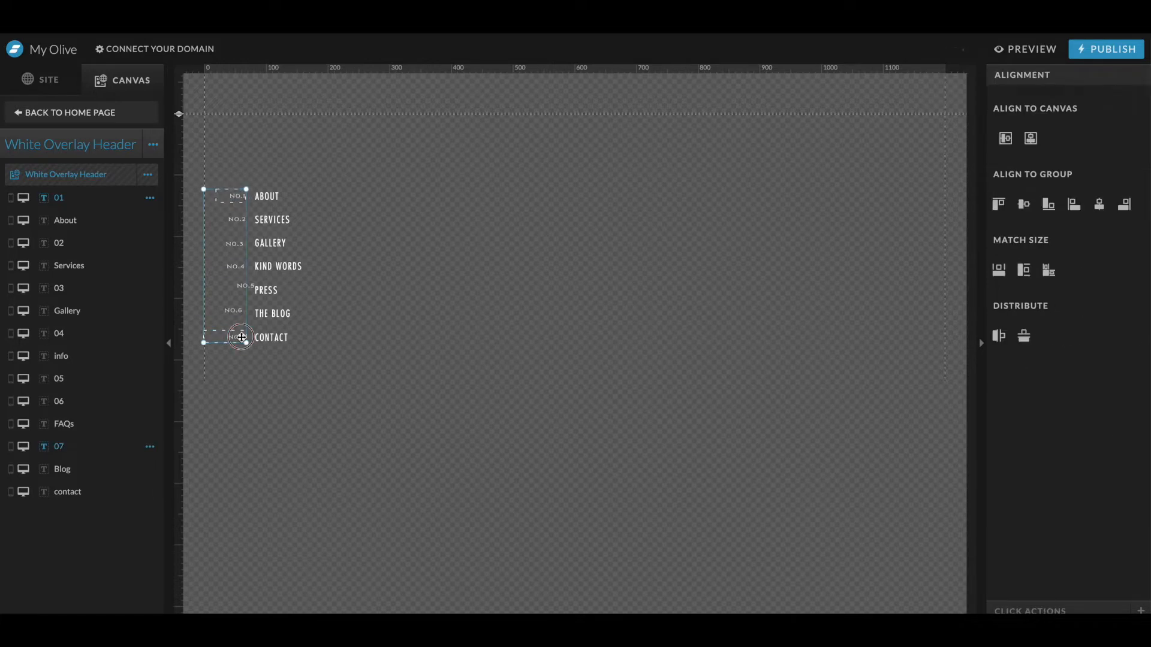
{"action": "left_click", "coordinate": [1122, 207]}
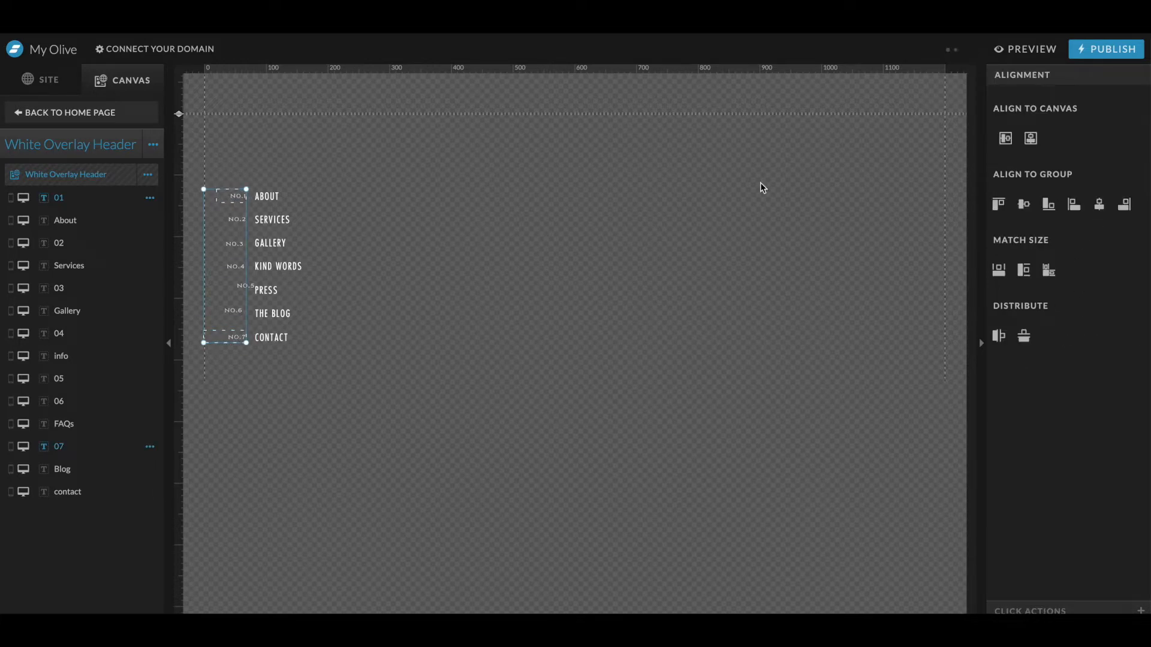
{"action": "left_click", "coordinate": [311, 265]}
{"action": "left_click_drag", "start_coordinate": [216, 161], "coordinate": [242, 367]}
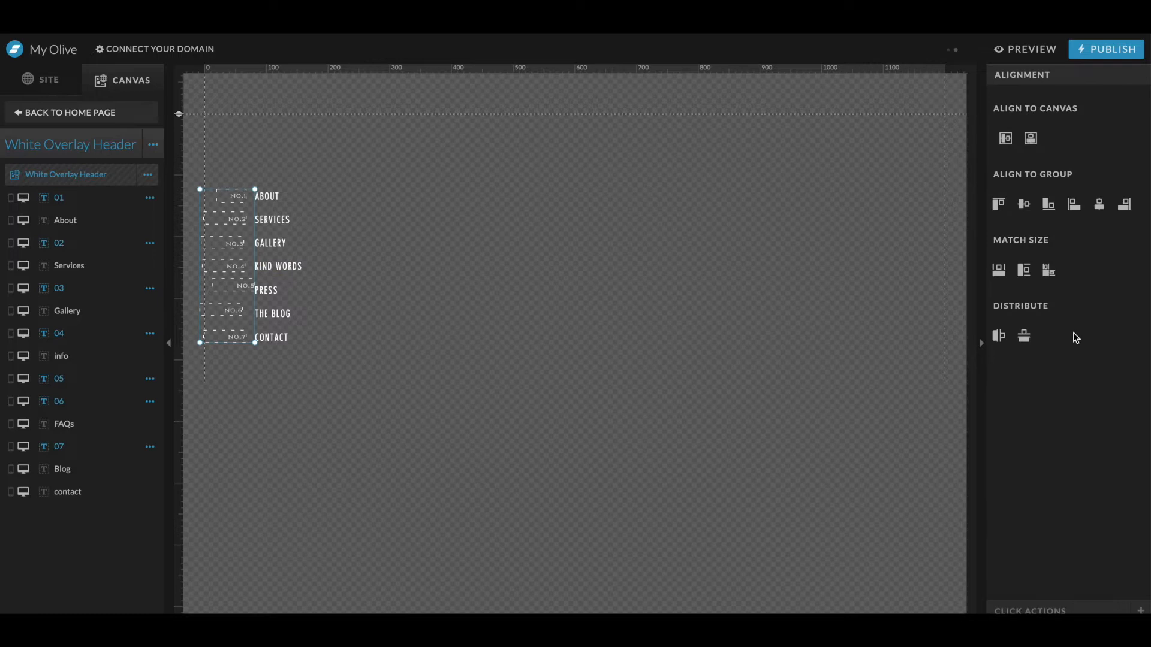
{"action": "left_click", "coordinate": [1023, 337]}
{"action": "left_click", "coordinate": [1125, 206]}
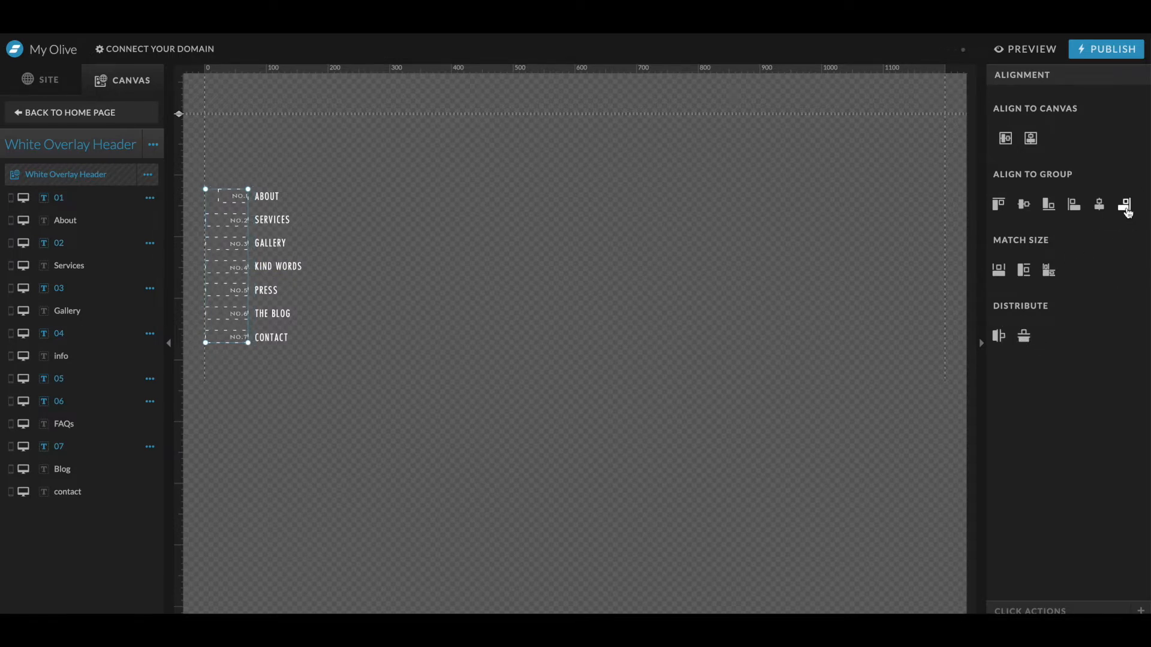
- Set the NO.2 number label to lock horizontally to the left edge
{"action": "left_click", "coordinate": [268, 197]}
{"action": "left_click", "coordinate": [242, 291]}
{"action": "left_click", "coordinate": [244, 313]}
{"action": "left_click", "coordinate": [285, 337]}
{"action": "left_click_drag", "start_coordinate": [231, 170], "coordinate": [240, 357]}
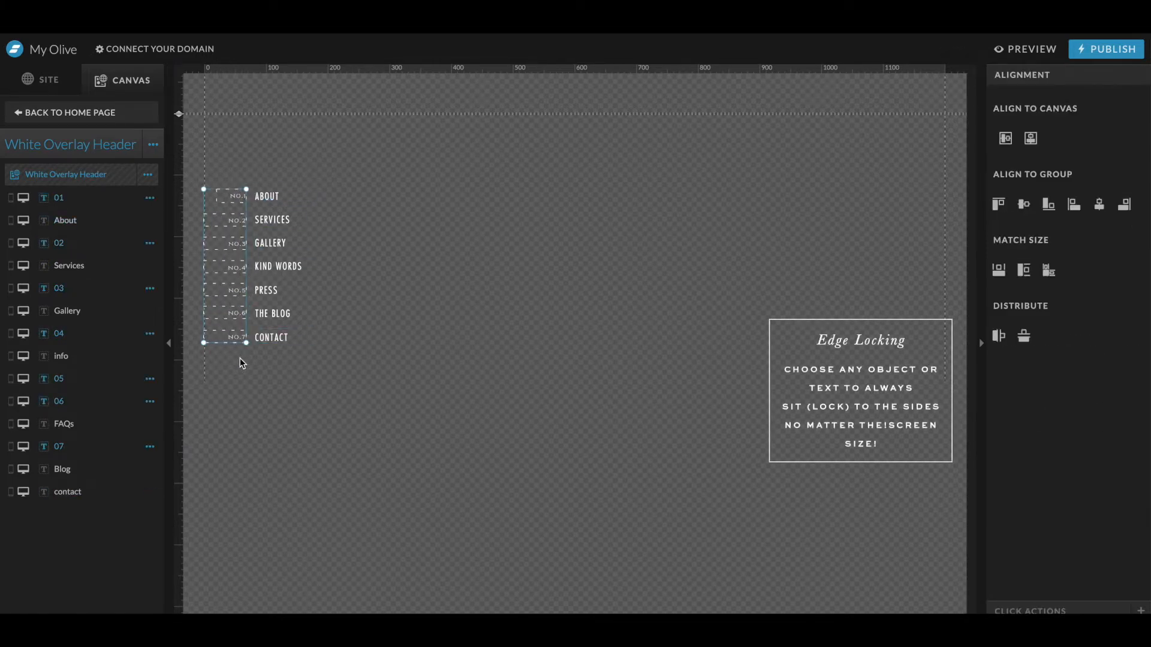
{"action": "left_click", "coordinate": [280, 194]}
{"action": "left_click", "coordinate": [235, 198]}
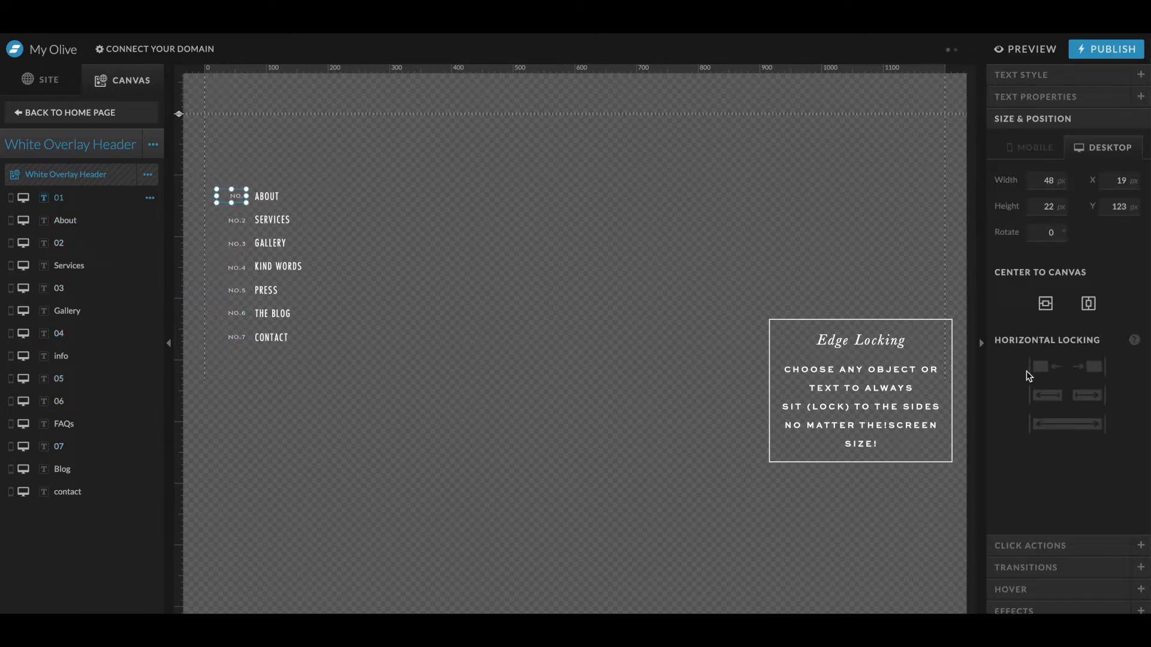
{"action": "left_click", "coordinate": [236, 220]}
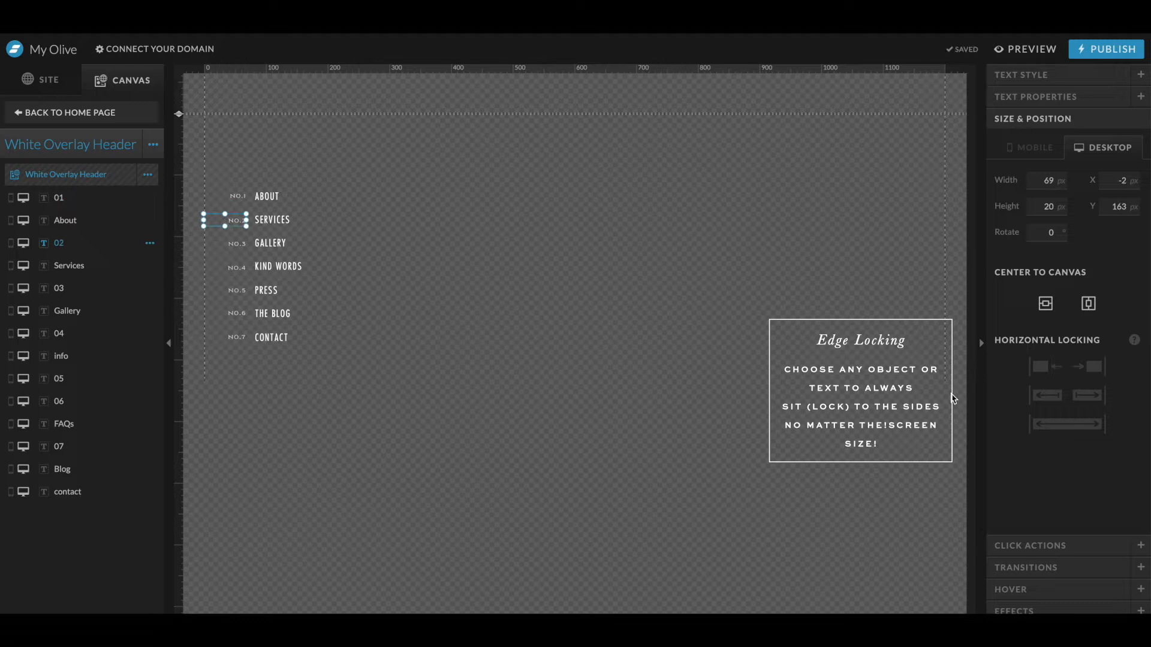
{"action": "left_click", "coordinate": [1049, 366]}
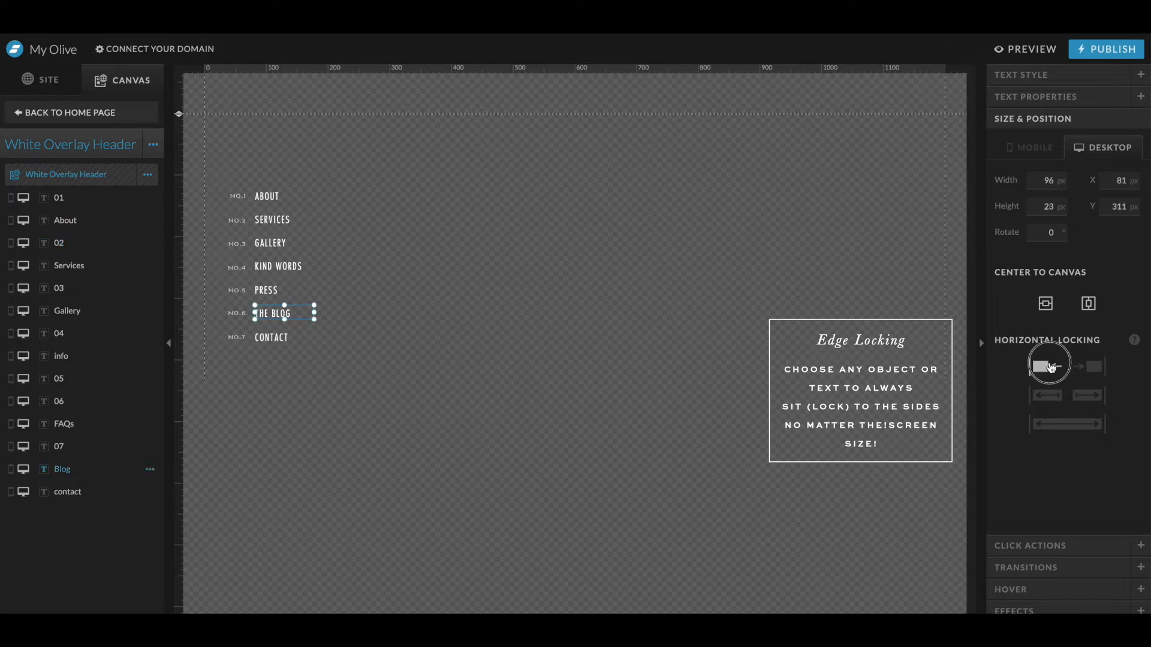
- Set the Gallery menu link to lock horizontally to the left edge
{"action": "left_click", "coordinate": [285, 339]}
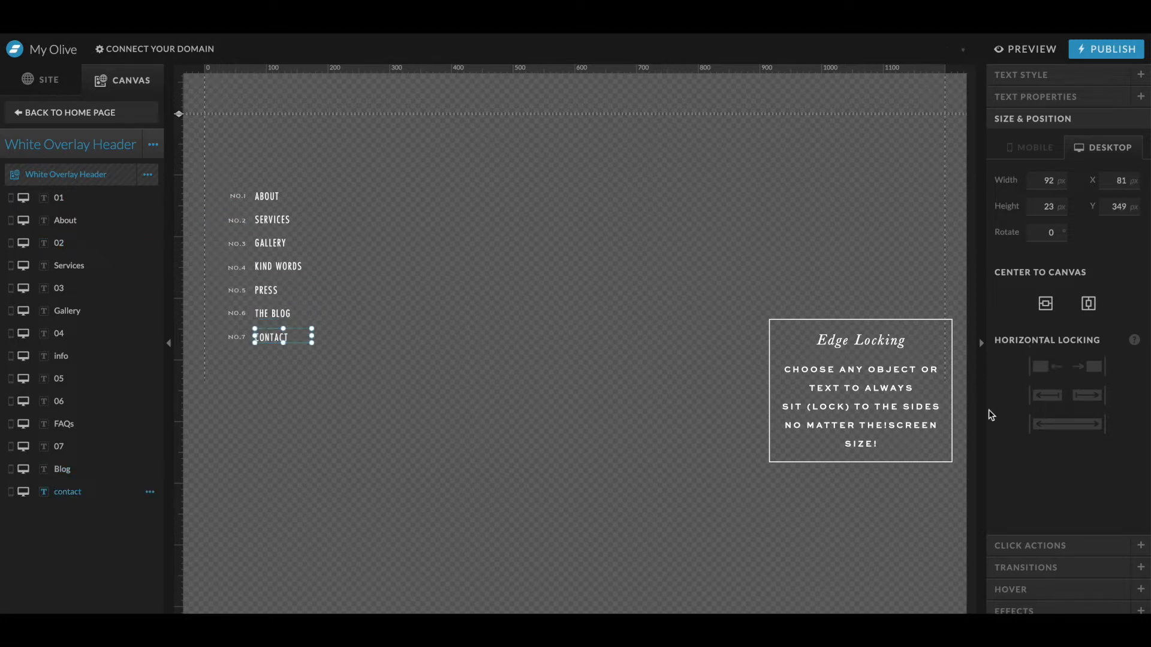
{"action": "left_click", "coordinate": [281, 289]}
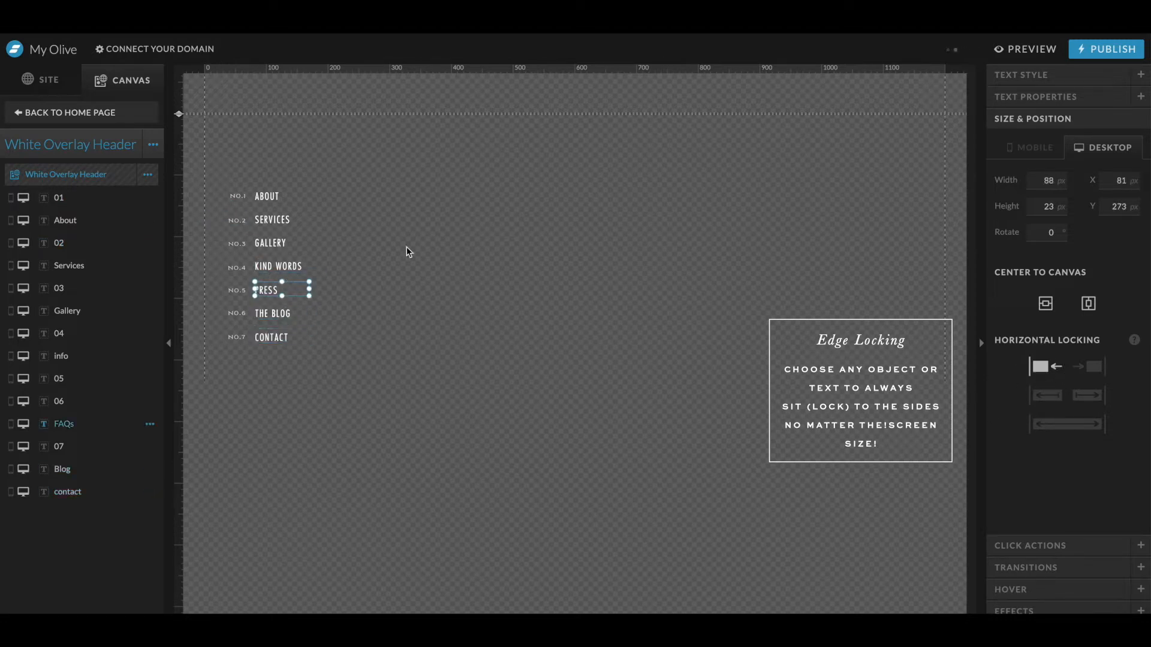
{"action": "left_click", "coordinate": [300, 266]}
{"action": "left_click", "coordinate": [286, 242]}
{"action": "left_click", "coordinate": [1042, 366]}
{"action": "left_click", "coordinate": [281, 219]}
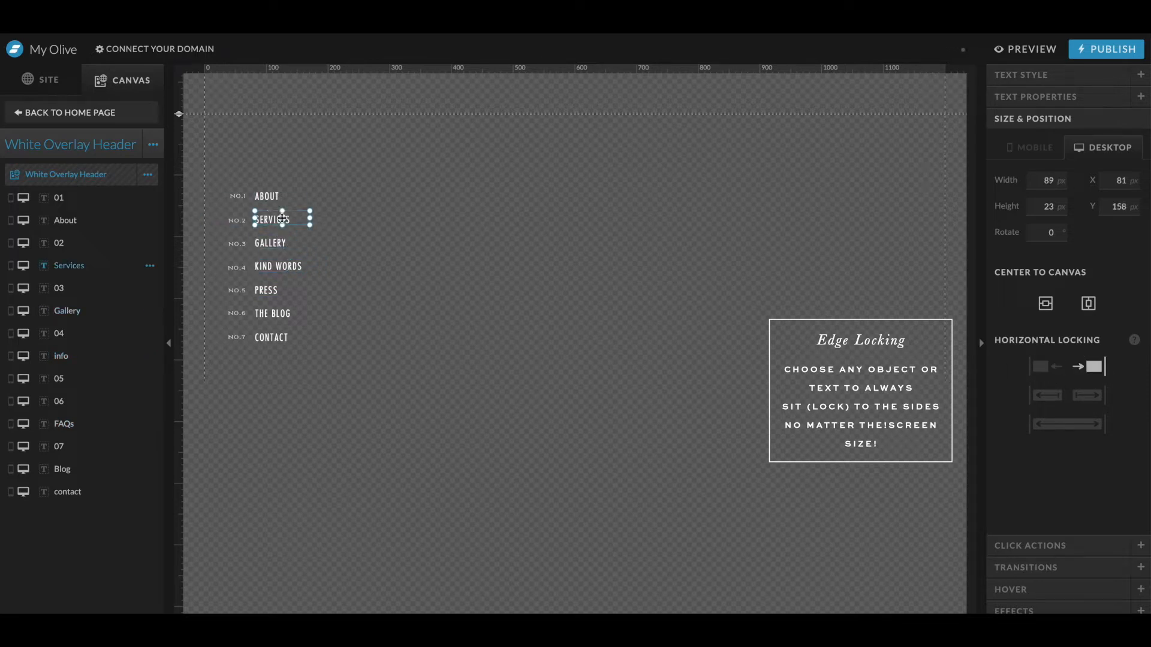
{"action": "left_click", "coordinate": [285, 197]}
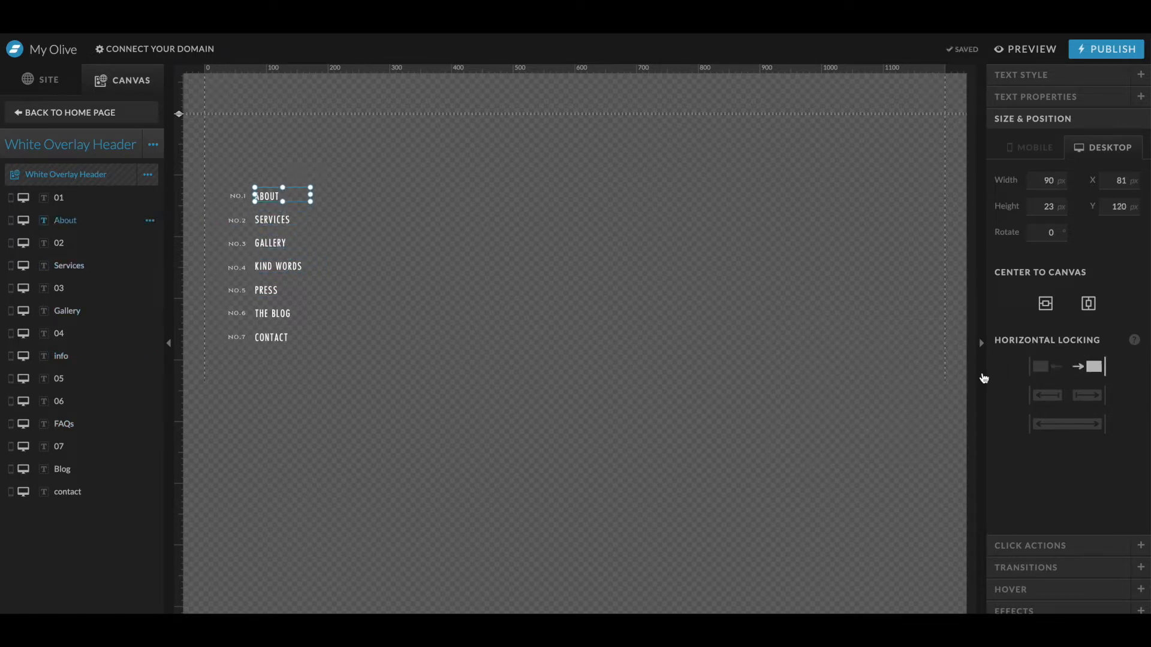
- Select all numbered menu items and move the group up toward the top of the canvas
{"action": "left_click_drag", "start_coordinate": [427, 125], "coordinate": [268, 354]}
{"action": "left_click", "coordinate": [219, 166]}
{"action": "left_click_drag", "start_coordinate": [236, 200], "coordinate": [321, 378]}
{"action": "left_click_drag", "start_coordinate": [280, 199], "coordinate": [274, 158]}
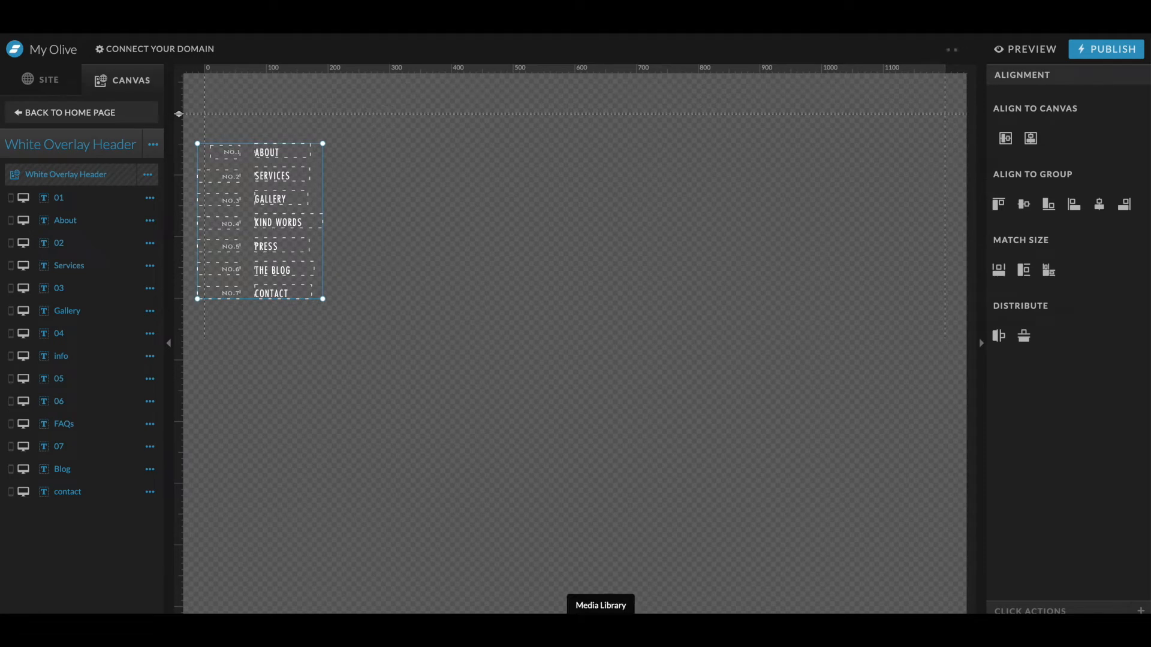
- Add a rectangle shape and rotate it to a vertical orientation
{"action": "mouse_move", "coordinate": [573, 626]}
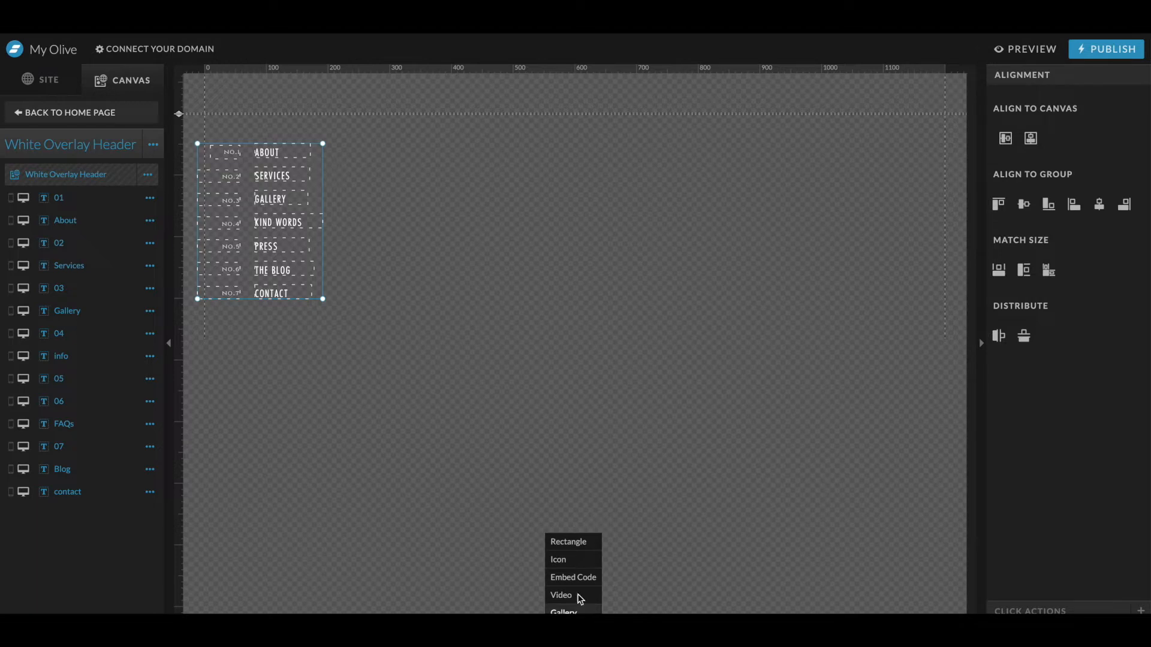
{"action": "left_click", "coordinate": [566, 543]}
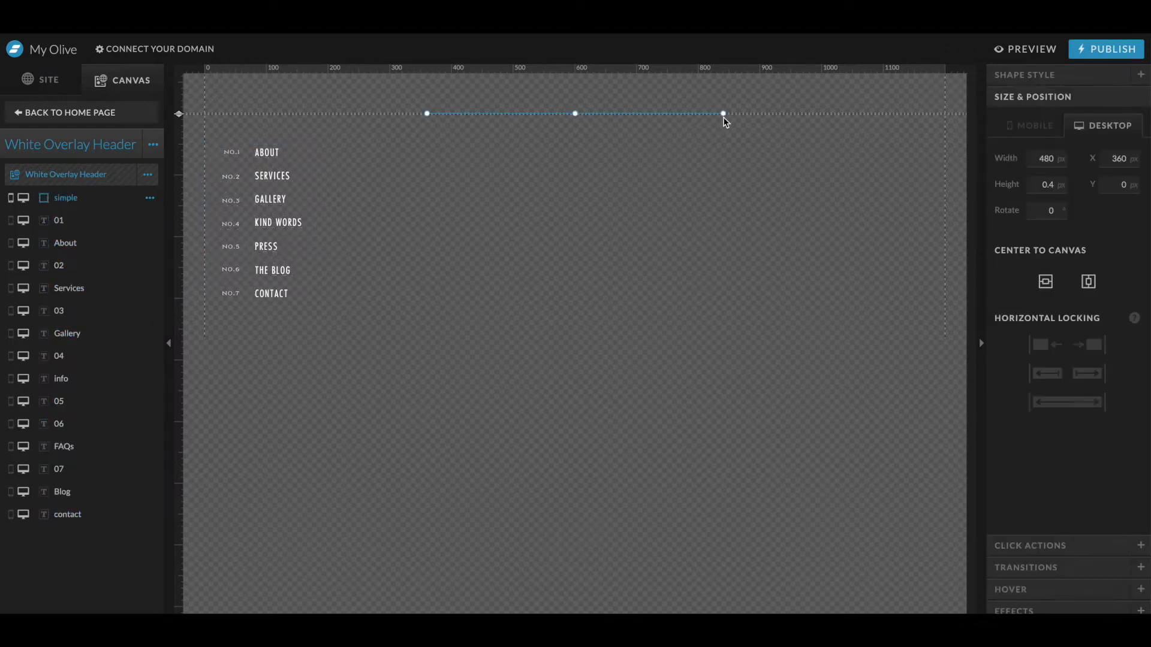
{"action": "left_click_drag", "start_coordinate": [731, 117], "coordinate": [579, 50]}
{"action": "left_click", "coordinate": [1031, 75]}
{"action": "left_click", "coordinate": [1063, 138]}
{"action": "left_click", "coordinate": [1142, 177]}
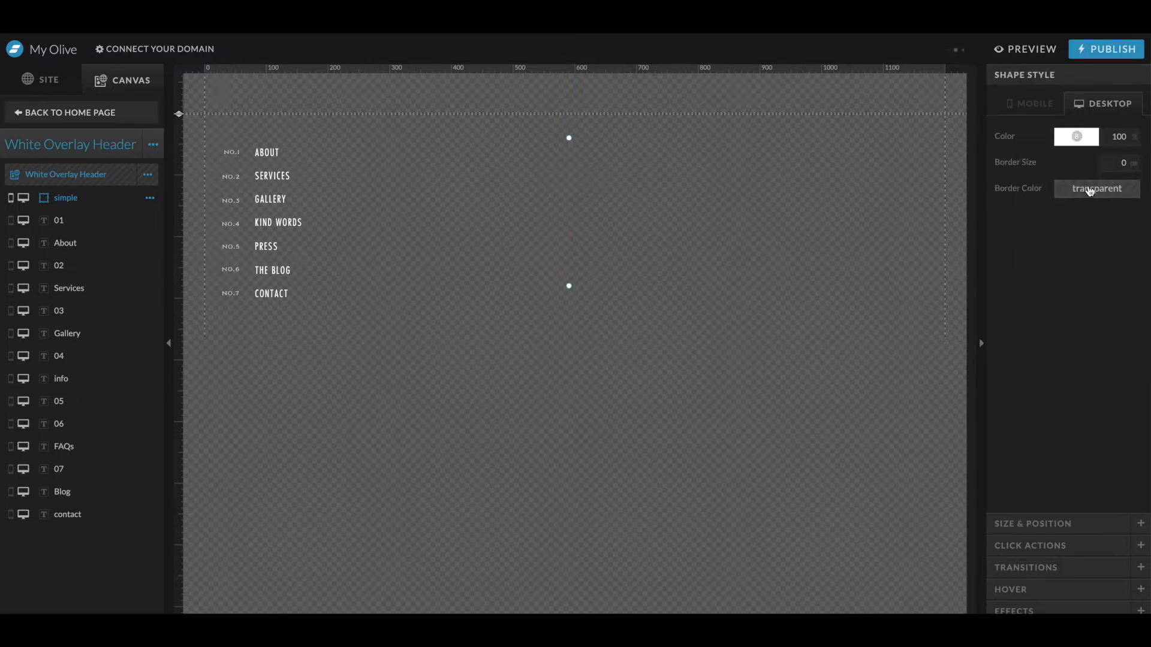
- Size the shape as a thin line 1 px wide and 200 px tall
{"action": "left_click", "coordinate": [1025, 520]}
{"action": "double_click", "coordinate": [1058, 184]}
{"action": "type", "text": "1"}
{"action": "key", "text": "Tab"}
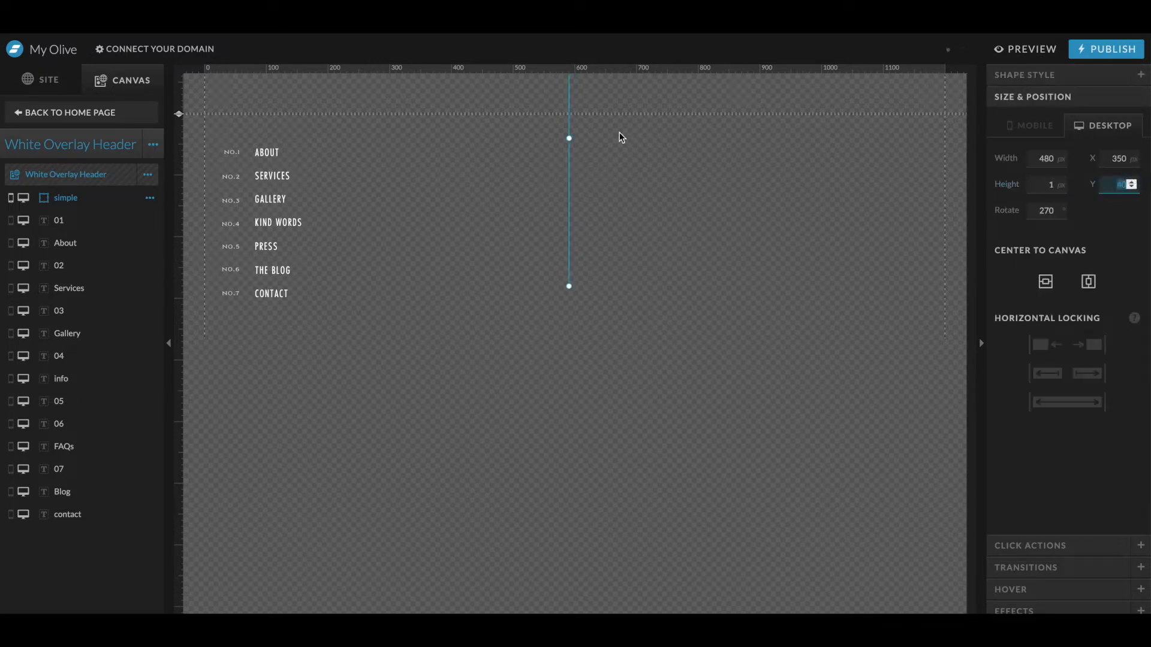
{"action": "double_click", "coordinate": [1048, 158]}
{"action": "type", "text": "1"}
{"action": "key", "text": "Tab"}
{"action": "key", "text": "Tab"}
{"action": "type", "text": "200"}
{"action": "key", "text": "Return"}
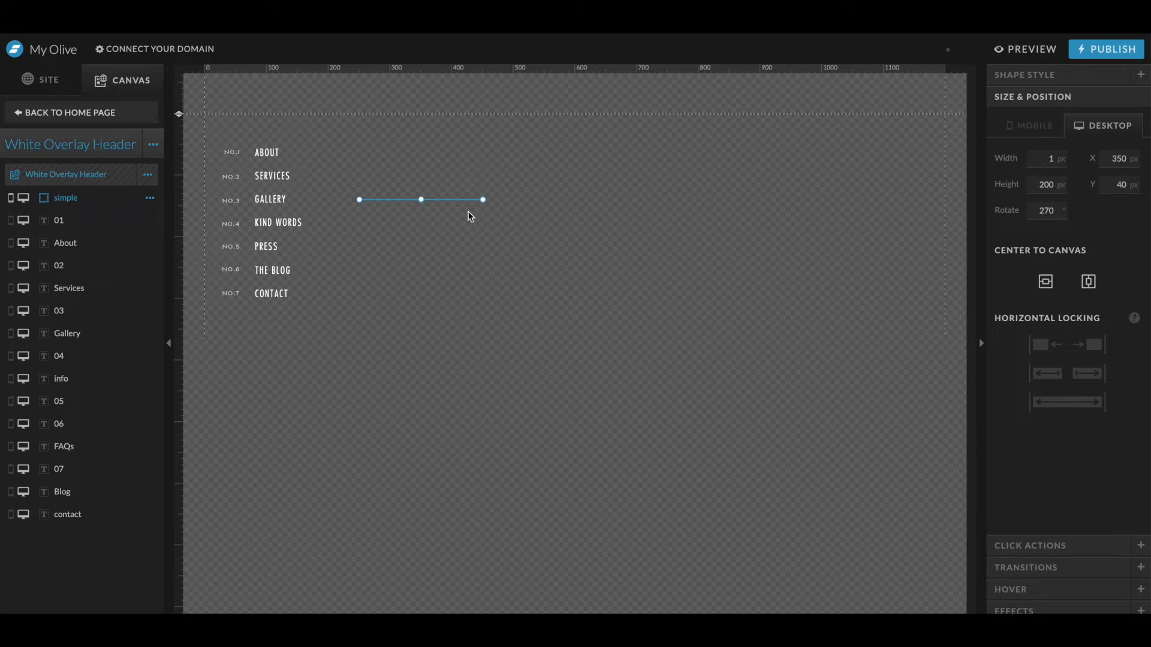
- Place the line between the numbers and the links and stretch it down the full canvas height
{"action": "left_click_drag", "start_coordinate": [484, 199], "coordinate": [249, 148]}
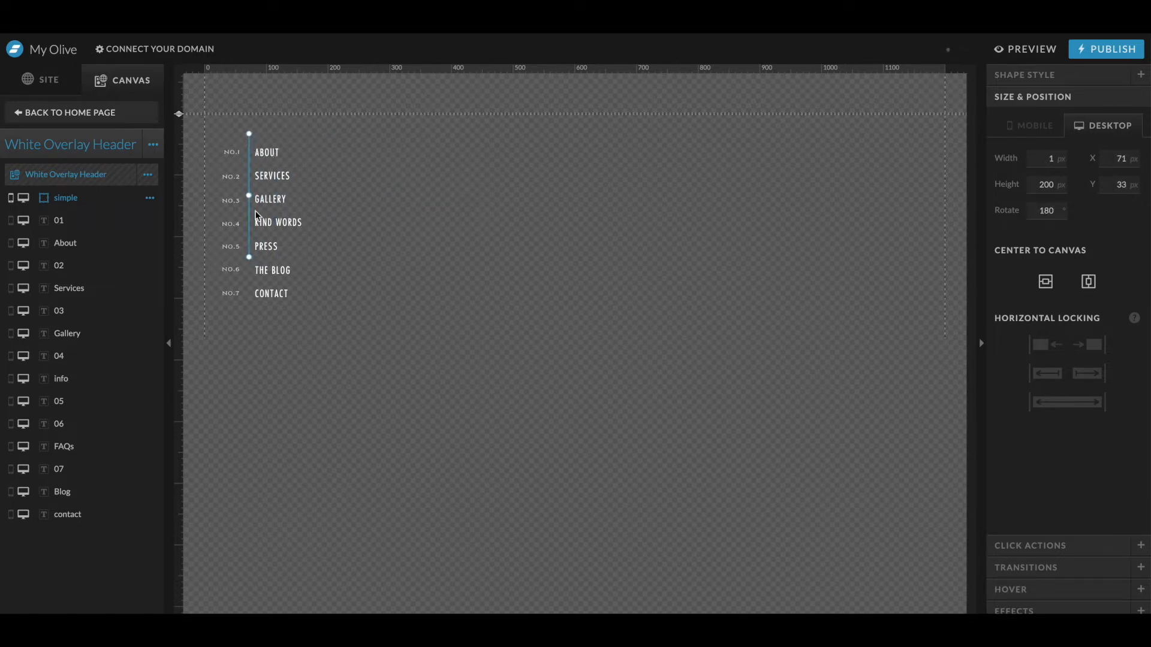
{"action": "left_click_drag", "start_coordinate": [248, 258], "coordinate": [265, 610]}
{"action": "left_click_drag", "start_coordinate": [251, 135], "coordinate": [275, 311]}
- Select the menu and line together and nudge them slightly into position
{"action": "left_click_drag", "start_coordinate": [217, 135], "coordinate": [303, 360]}
{"action": "key", "text": "shift+Left"}
{"action": "key", "text": "shift+Up"}
{"action": "key", "text": "shift+Right"}
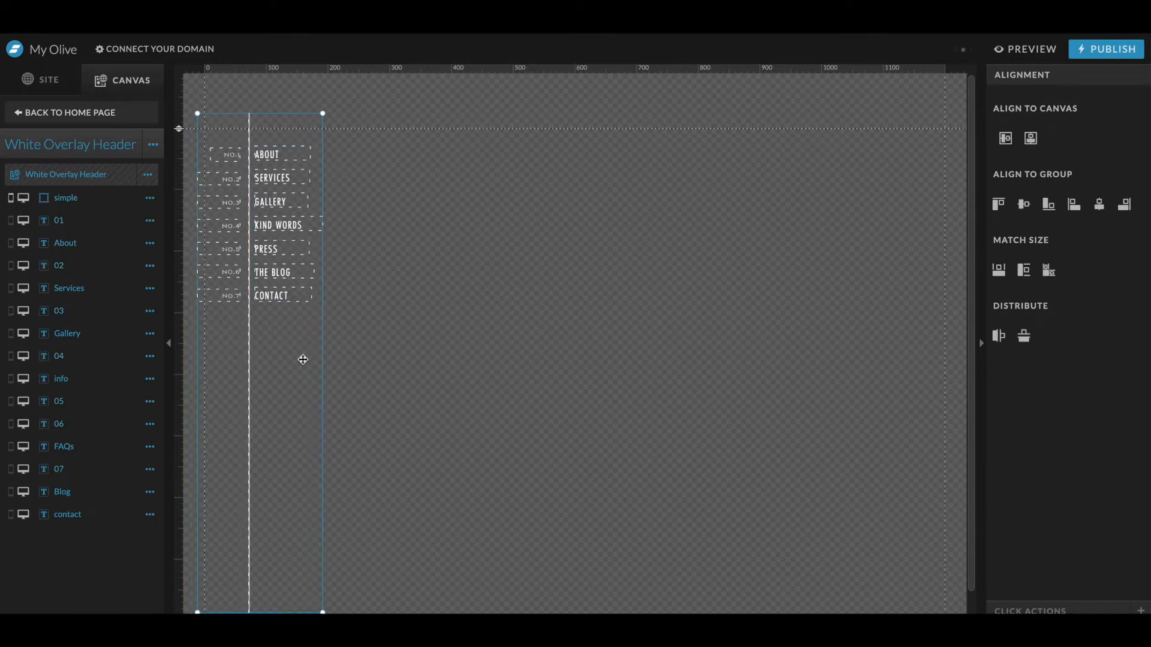
{"action": "key", "text": "Right"}
{"action": "key", "text": "Right"}
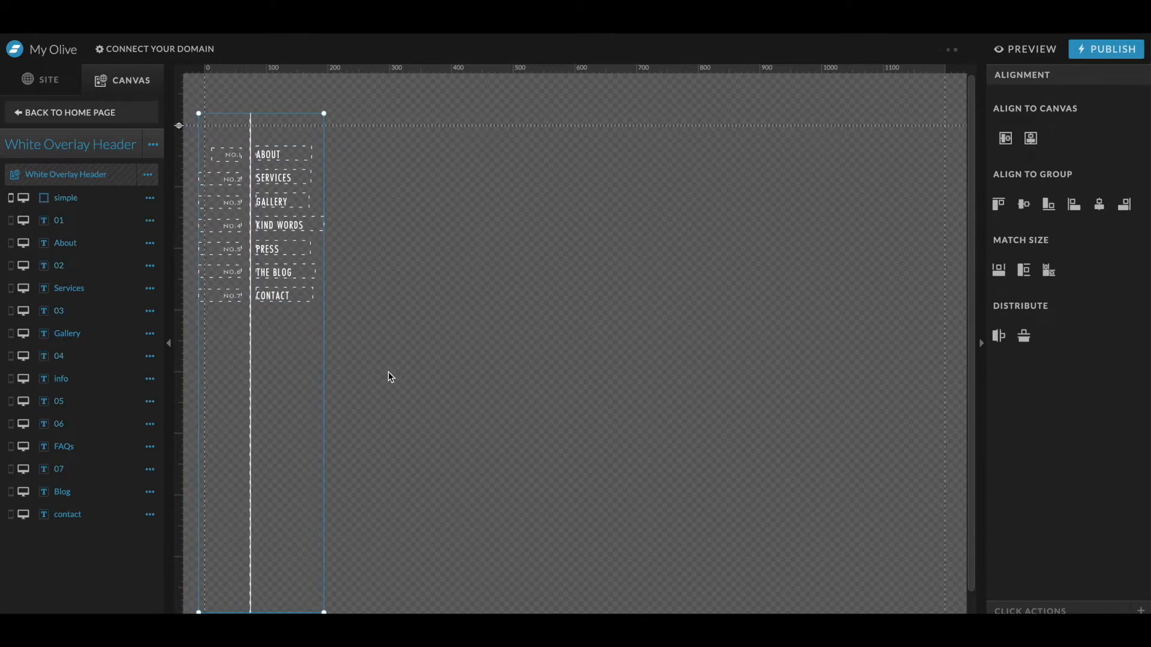
- Return to the home page and view the new header over the hero section
{"action": "left_click", "coordinate": [85, 227]}
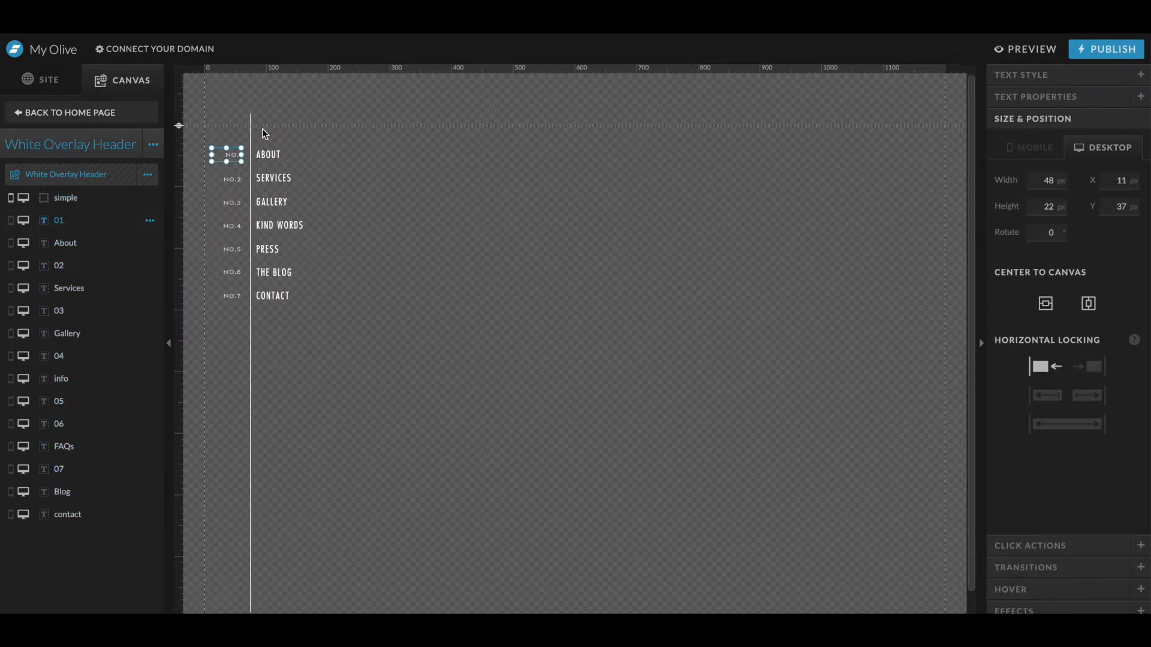
{"action": "left_click_drag", "start_coordinate": [261, 129], "coordinate": [227, 130]}
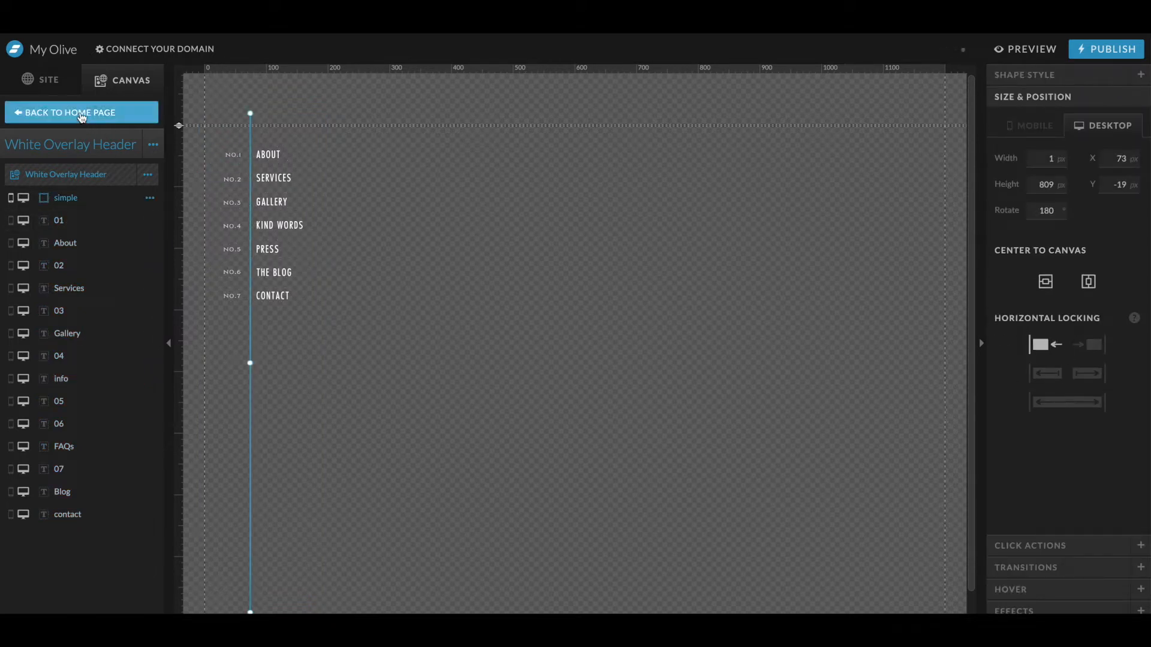
{"action": "left_click", "coordinate": [78, 113]}
{"action": "scroll", "coordinate": [639, 288], "scroll_direction": "down", "scroll_amount": 2}
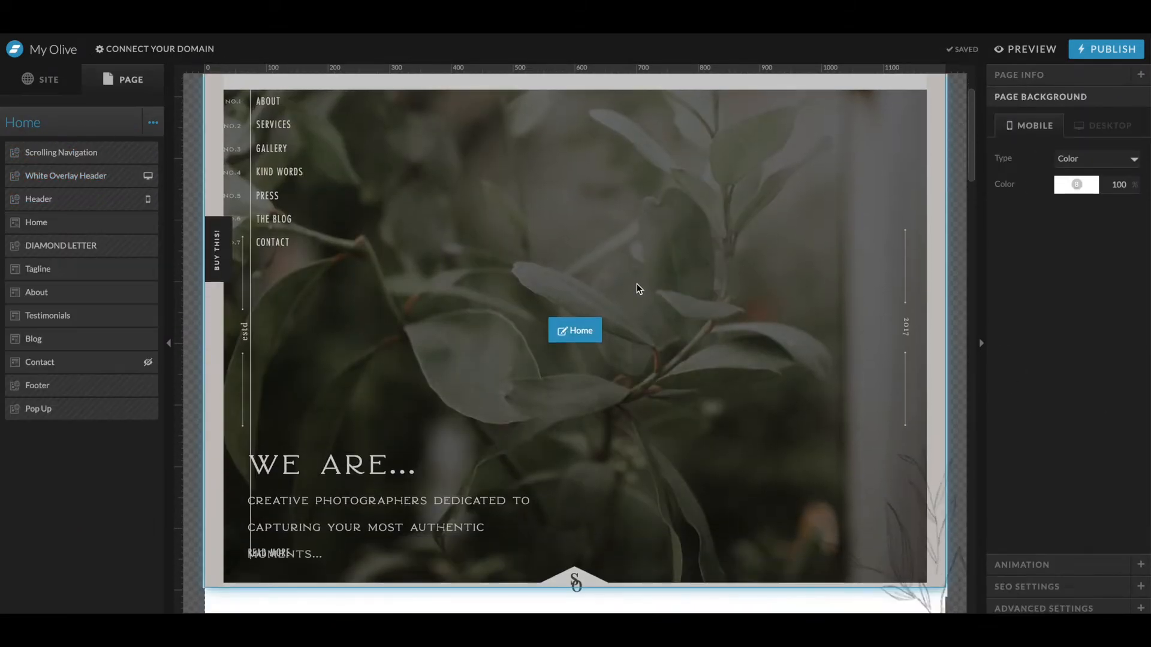
{"action": "scroll", "coordinate": [639, 289], "scroll_direction": "up", "scroll_amount": 2}
- Delete the estd text from the home page's hero section
{"action": "left_click", "coordinate": [561, 142]}
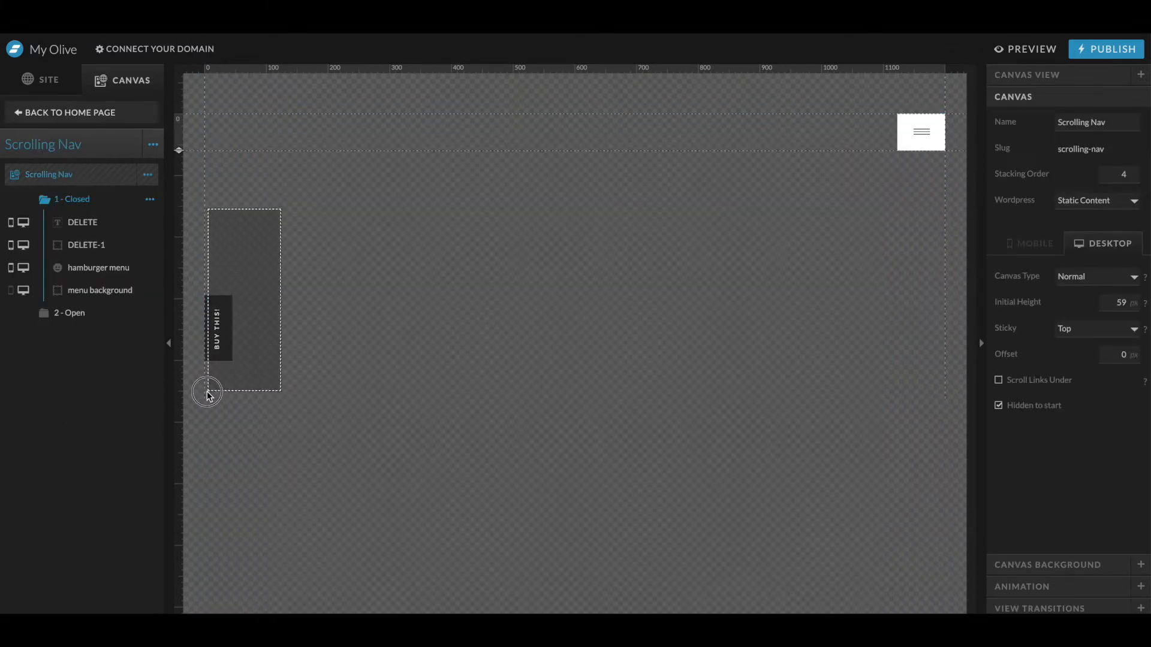
{"action": "left_click", "coordinate": [118, 114]}
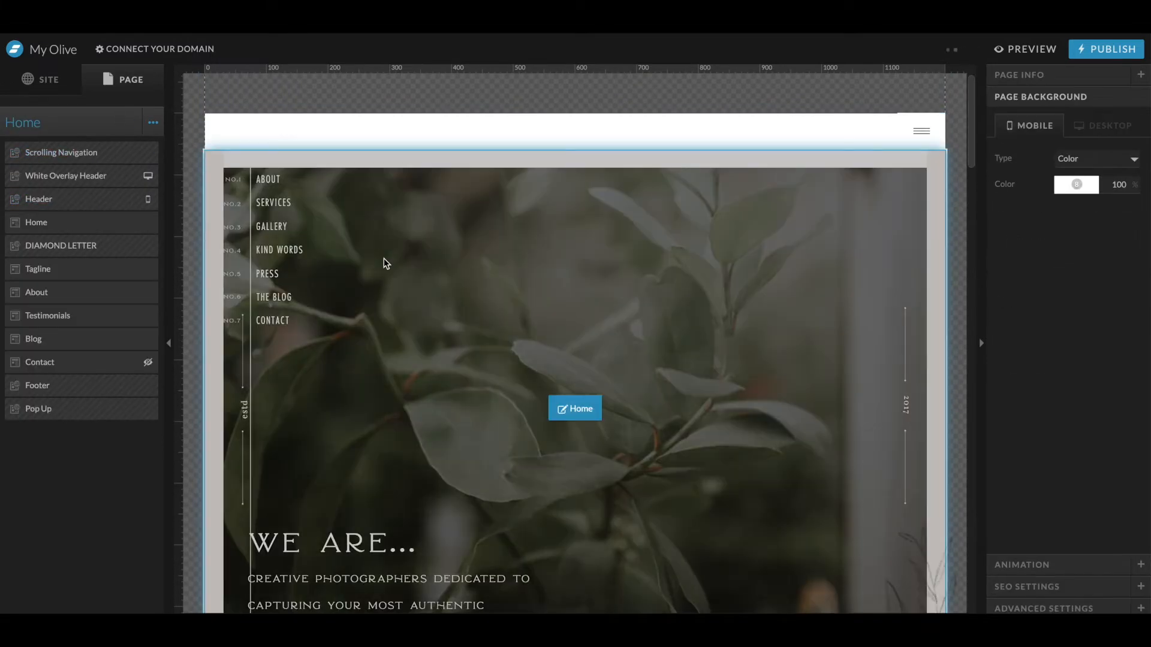
{"action": "scroll", "coordinate": [275, 354], "scroll_direction": "down", "scroll_amount": 1}
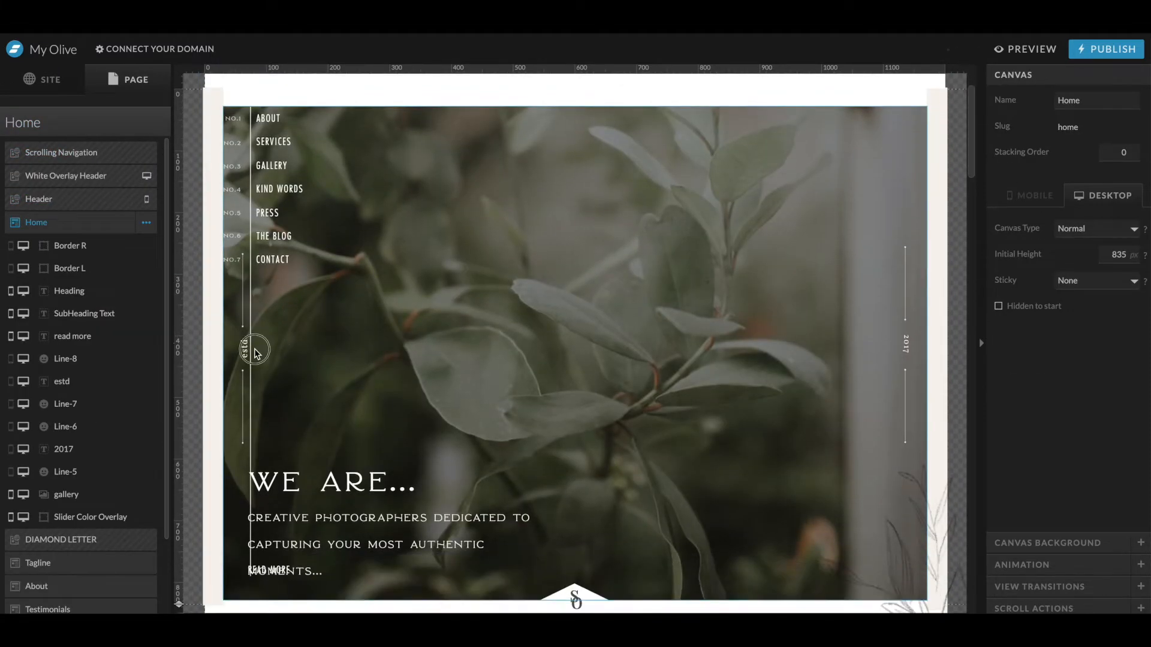
{"action": "left_click", "coordinate": [255, 346]}
{"action": "key", "text": "Delete"}
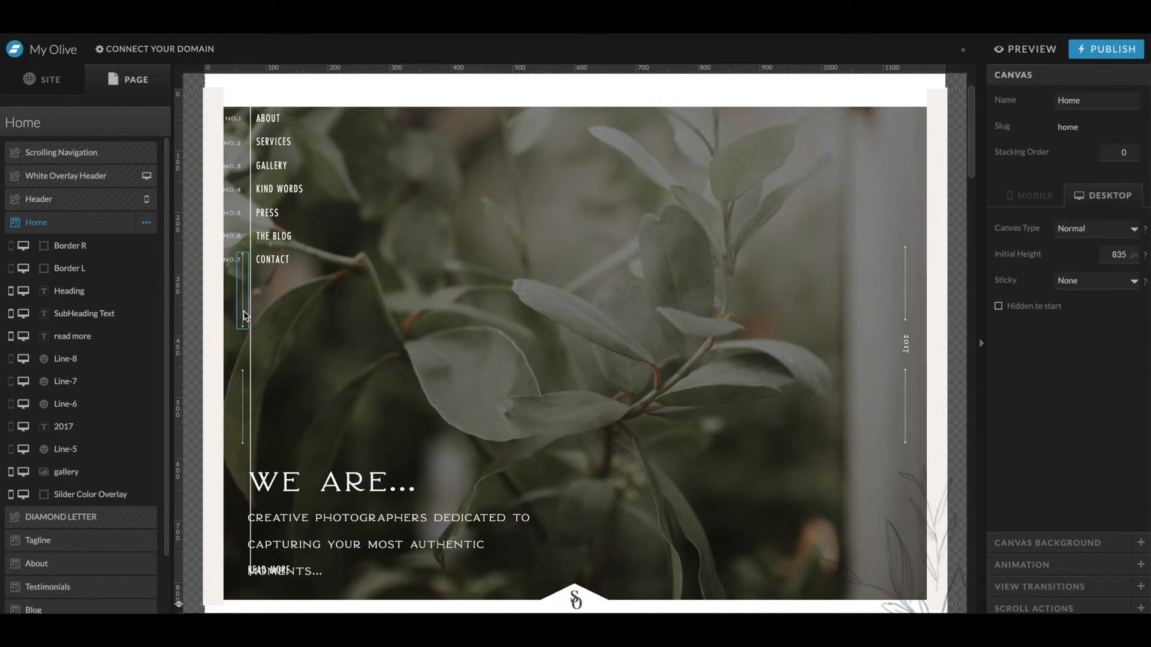
- Delete the decorative lines and the 2017 text from the home page's hero section
{"action": "left_click", "coordinate": [245, 316]}
{"action": "key", "text": "Delete"}
{"action": "left_click", "coordinate": [244, 393]}
{"action": "key", "text": "Delete"}
{"action": "left_click", "coordinate": [908, 298]}
{"action": "key", "text": "Delete"}
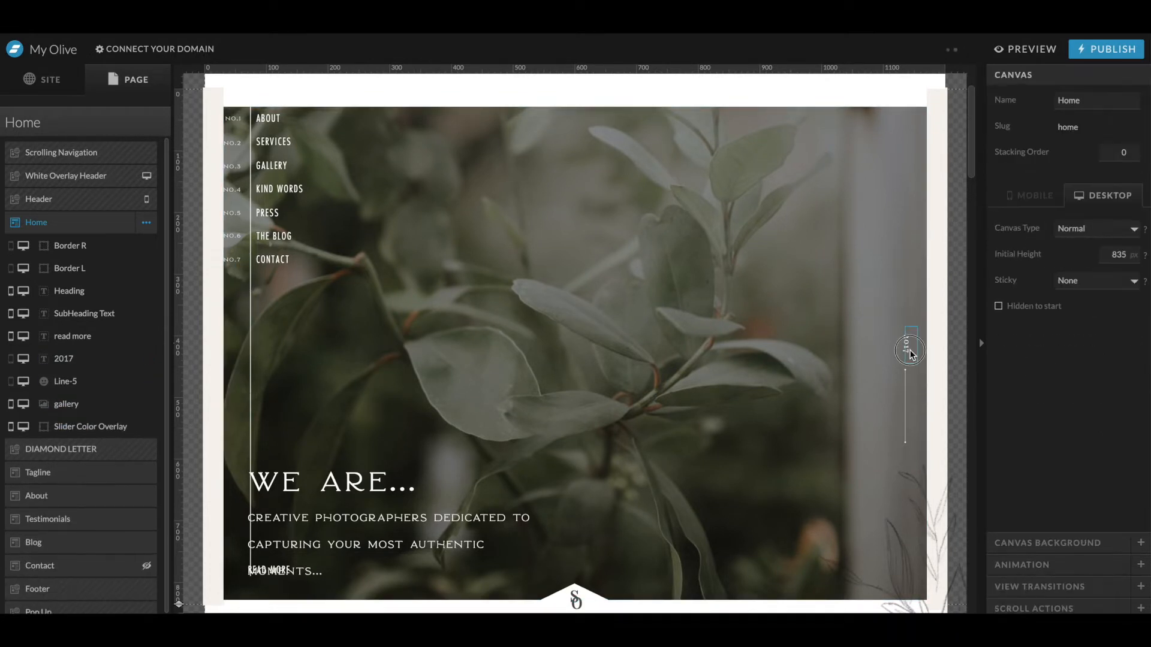
{"action": "left_click", "coordinate": [905, 343]}
{"action": "key", "text": "Delete"}
{"action": "left_click", "coordinate": [906, 403]}
{"action": "key", "text": "Delete"}
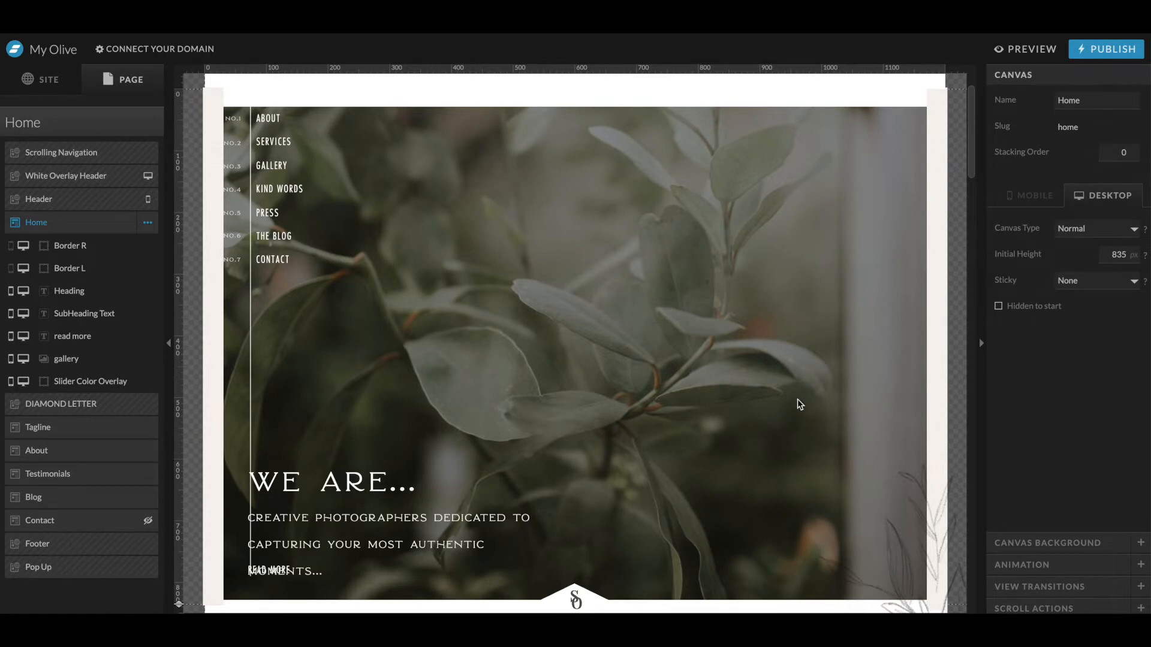
- Delete the heading, subheading and read more text from the hero section
{"action": "left_click", "coordinate": [334, 503]}
{"action": "key", "text": "Delete"}
{"action": "left_click", "coordinate": [338, 541]}
{"action": "key", "text": "Delete"}
{"action": "left_click", "coordinate": [275, 573]}
{"action": "key", "text": "Delete"}
{"action": "key", "text": "ctrl+z"}
{"action": "left_click", "coordinate": [276, 573]}
{"action": "key", "text": "Delete"}
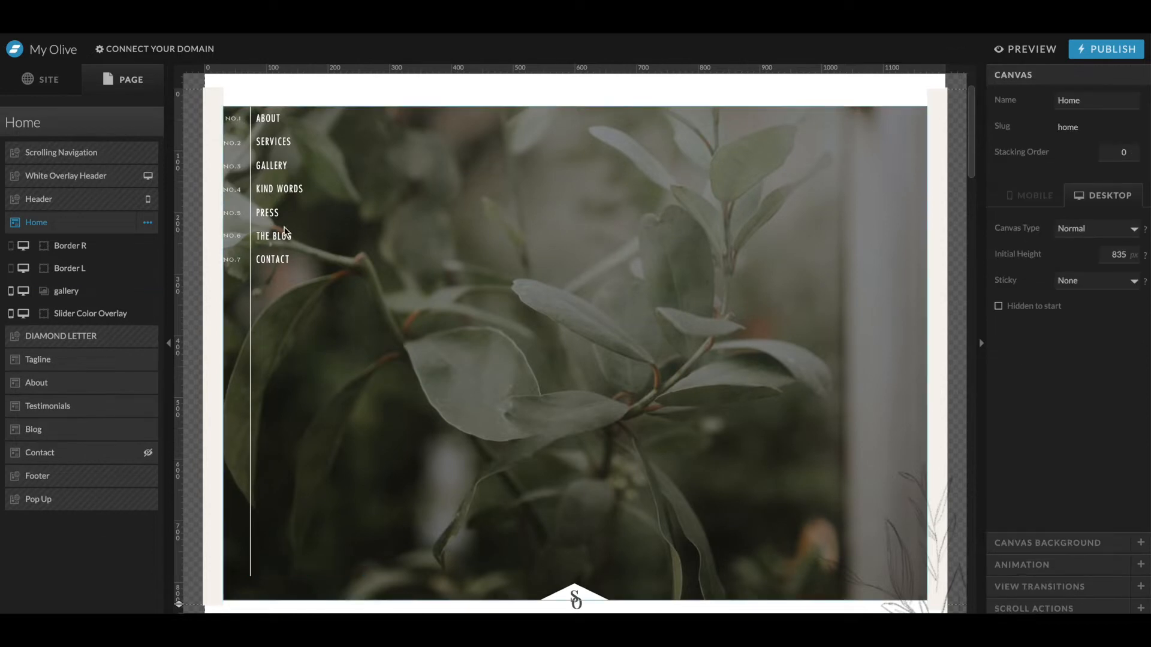
- Set the About section's canvas background to brand color 6
{"action": "left_click", "coordinate": [277, 183]}
{"action": "left_click", "coordinate": [213, 99]}
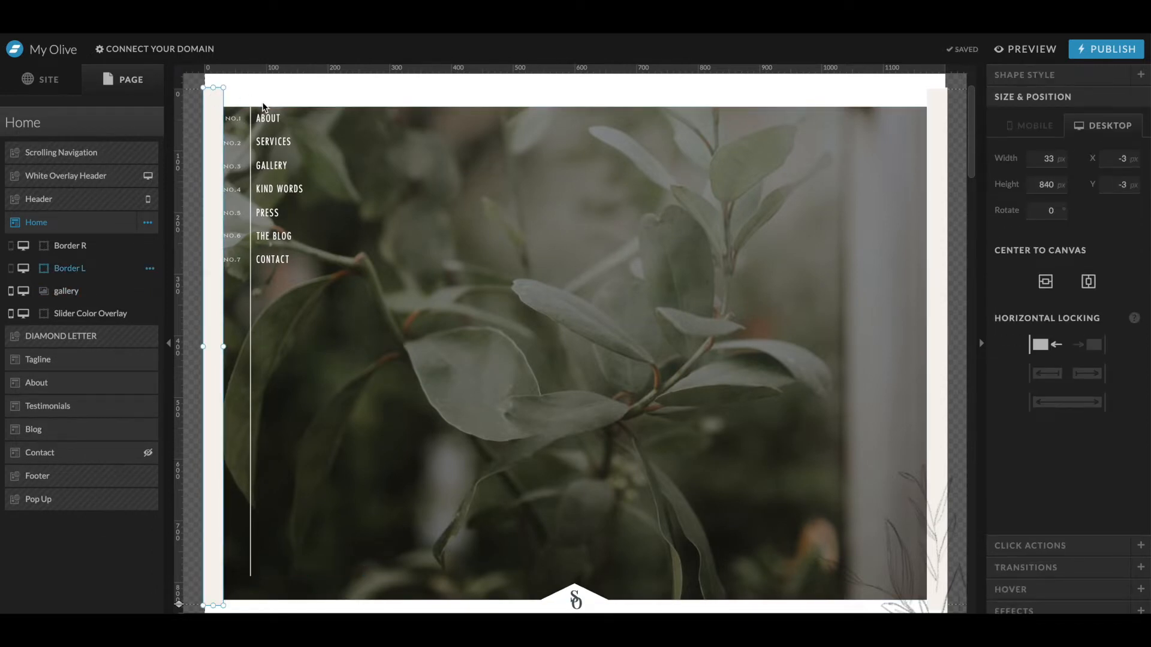
{"action": "left_click", "coordinate": [303, 112]}
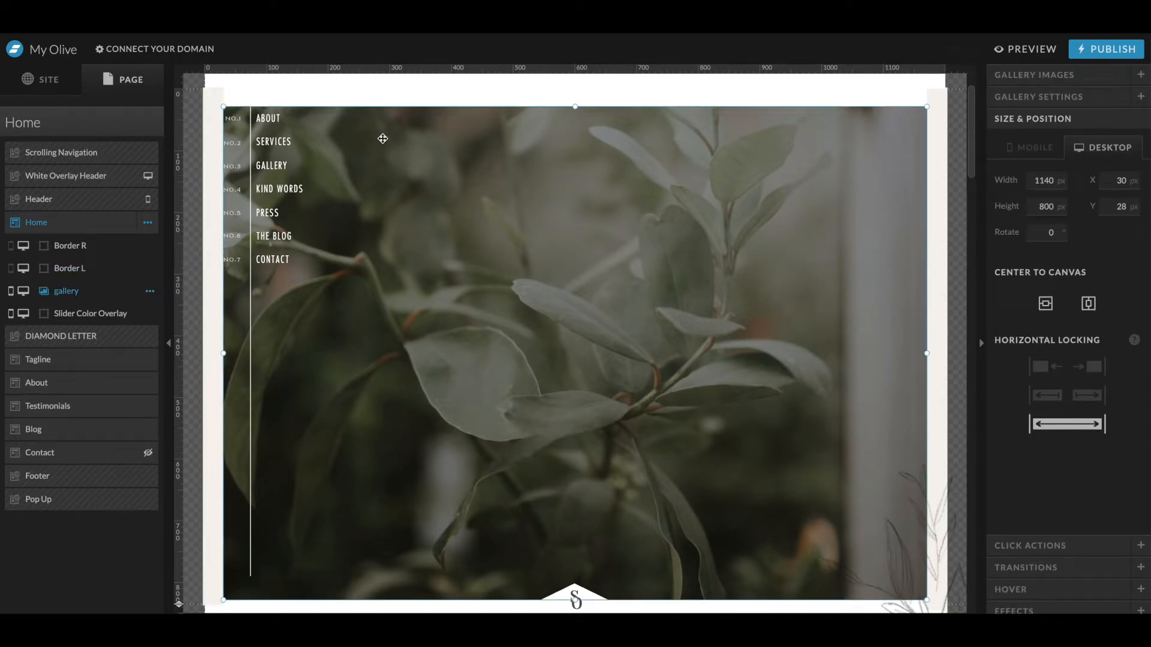
{"action": "left_click", "coordinate": [131, 121]}
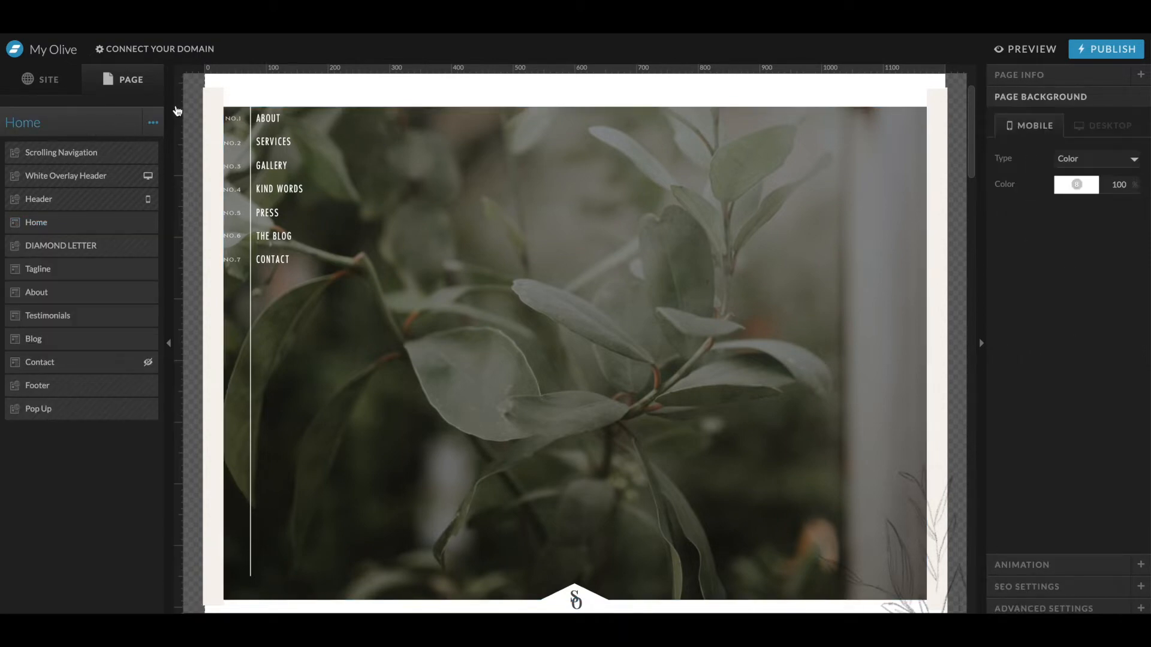
{"action": "scroll", "coordinate": [313, 124], "scroll_direction": "down", "scroll_amount": 10}
{"action": "scroll", "coordinate": [312, 127], "scroll_direction": "up", "scroll_amount": 3}
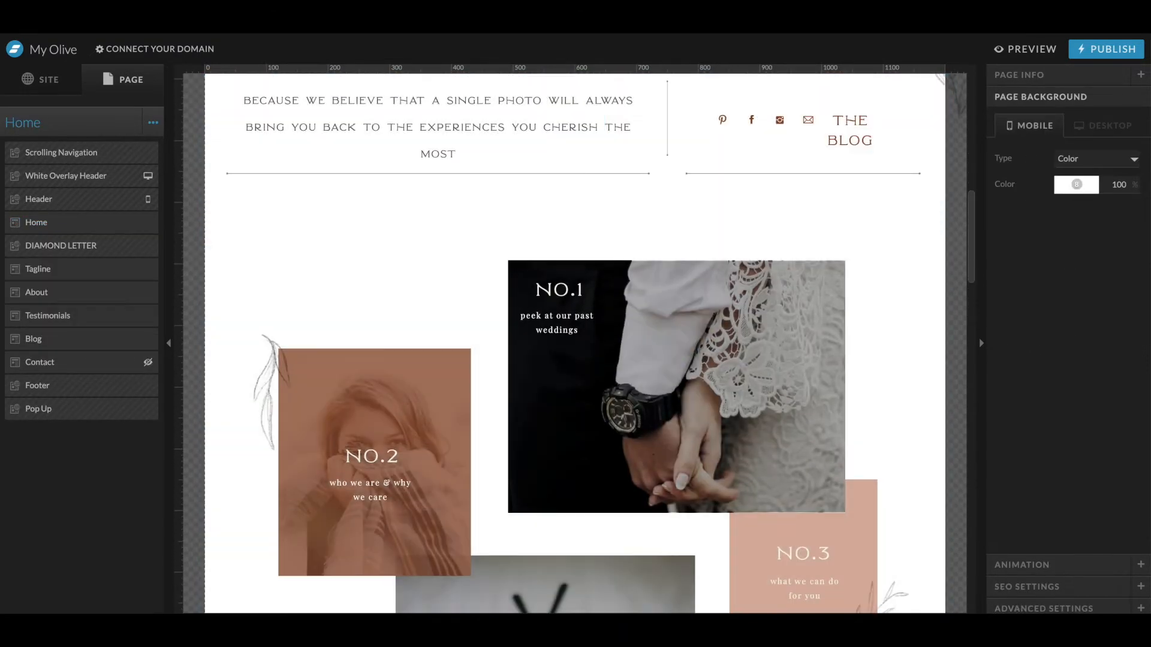
{"action": "scroll", "coordinate": [270, 322], "scroll_direction": "up", "scroll_amount": 7}
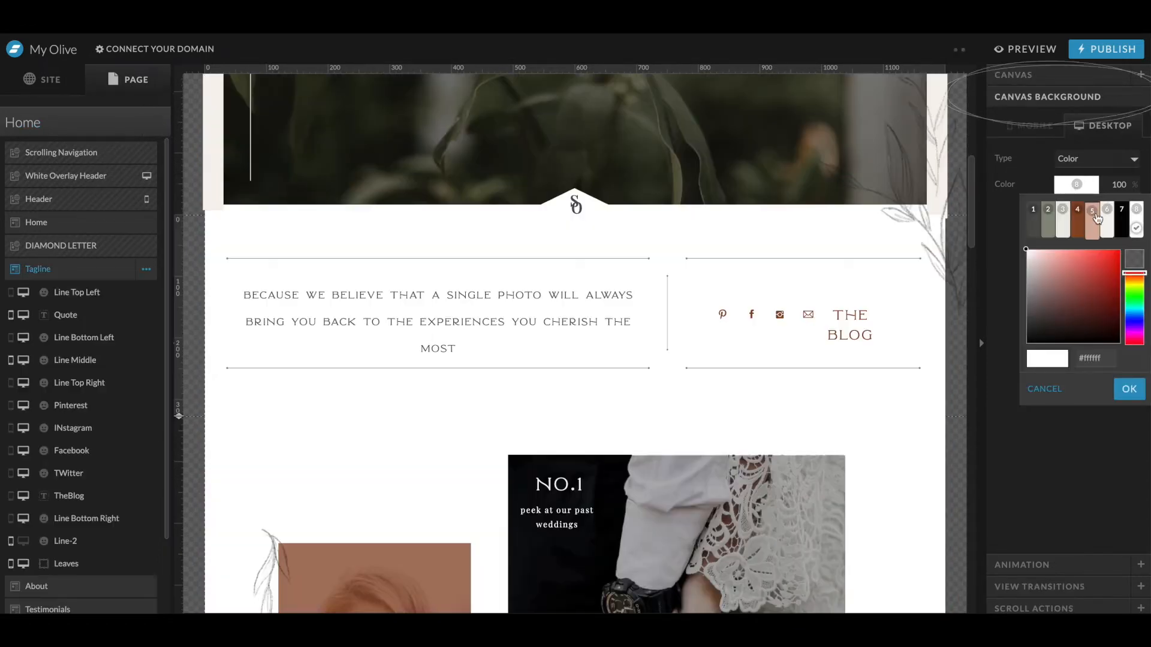
{"action": "left_click", "coordinate": [1110, 227]}
{"action": "left_click", "coordinate": [861, 432]}
{"action": "left_click", "coordinate": [1085, 158]}
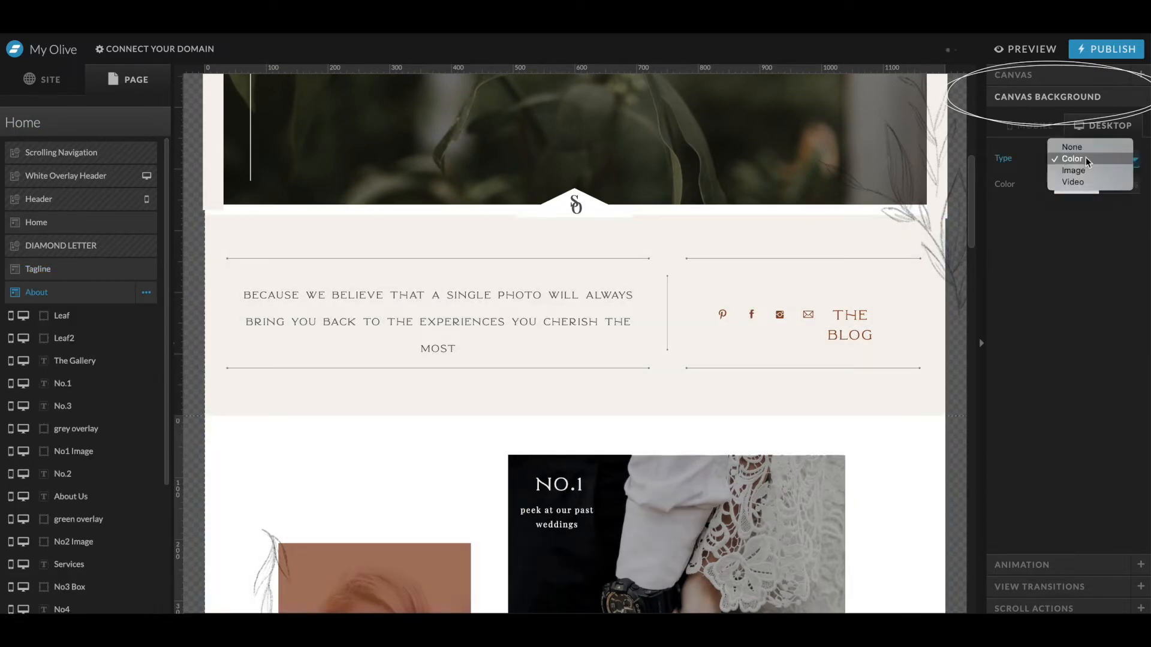
{"action": "left_click", "coordinate": [1081, 159]}
{"action": "left_click", "coordinate": [1083, 185]}
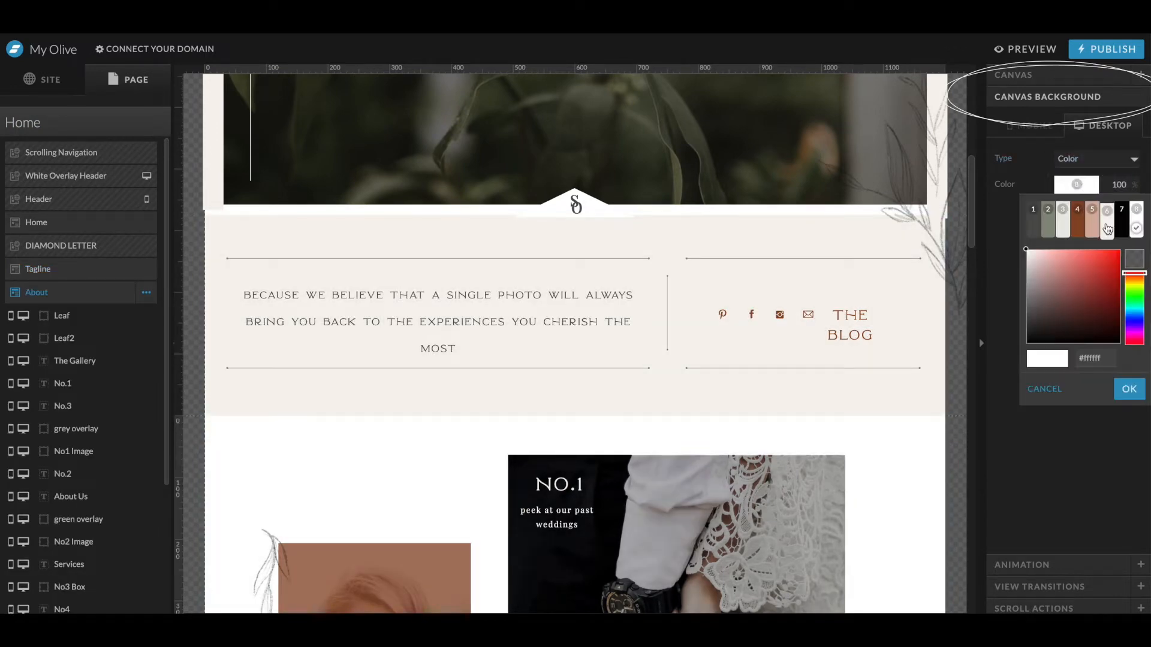
{"action": "left_click", "coordinate": [1107, 231]}
- Open the footer canvas for editing and view its background color options
{"action": "scroll", "coordinate": [732, 418], "scroll_direction": "down", "scroll_amount": 10}
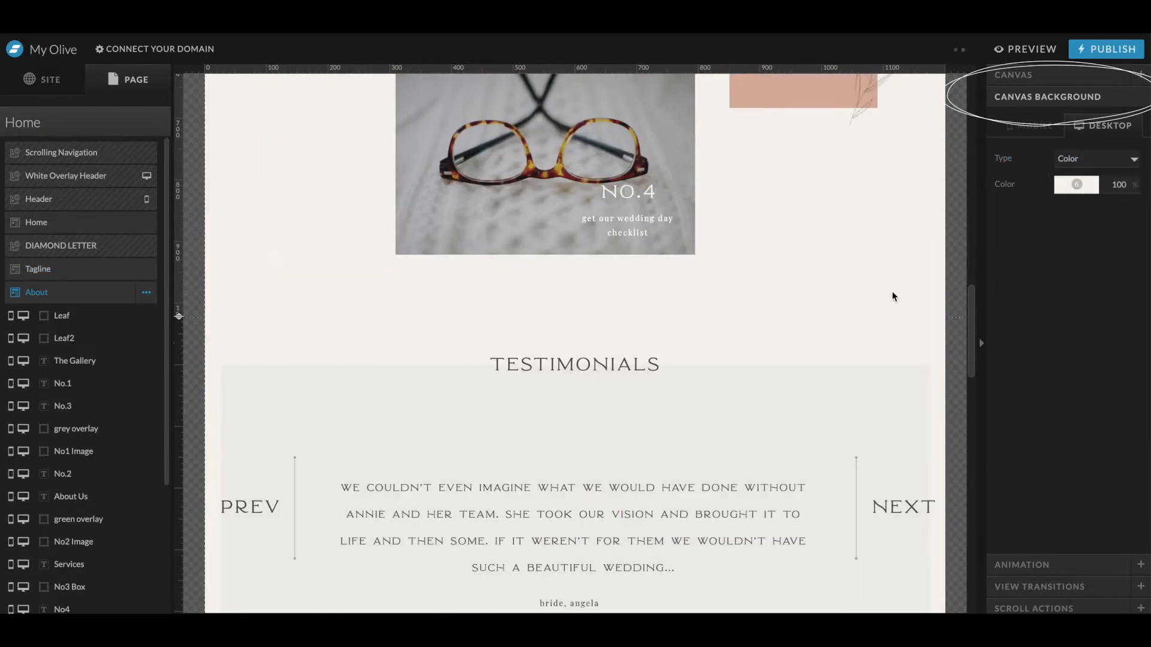
{"action": "left_click", "coordinate": [877, 367]}
{"action": "scroll", "coordinate": [846, 392], "scroll_direction": "down", "scroll_amount": 6}
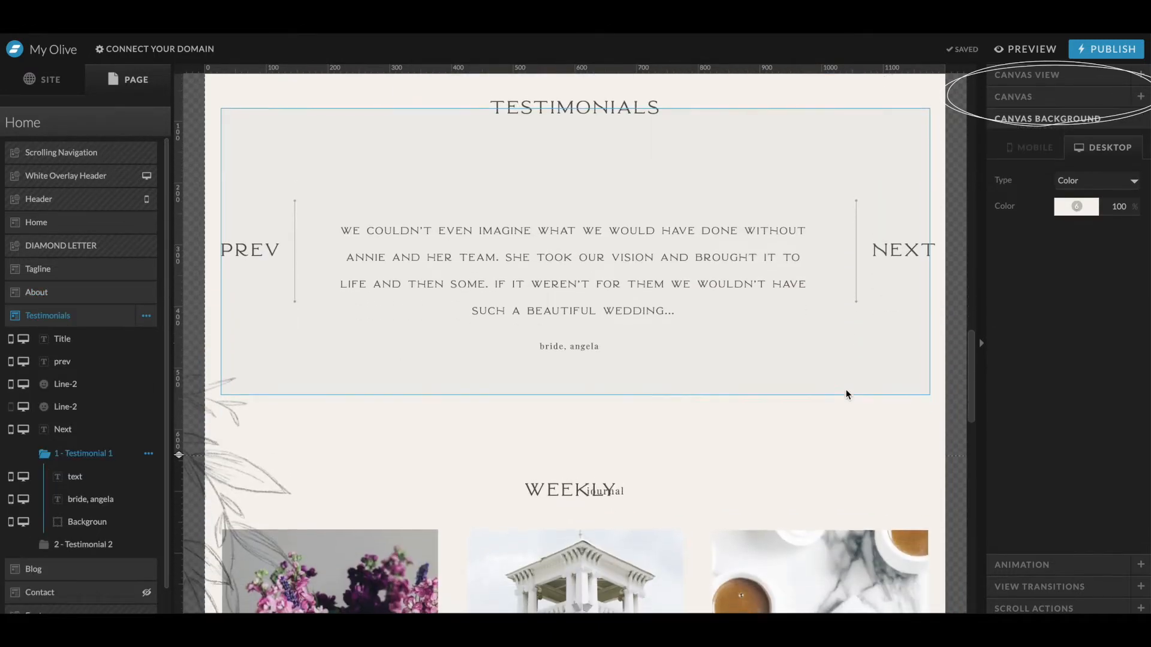
{"action": "scroll", "coordinate": [847, 393], "scroll_direction": "down", "scroll_amount": 10}
{"action": "left_click", "coordinate": [846, 389]}
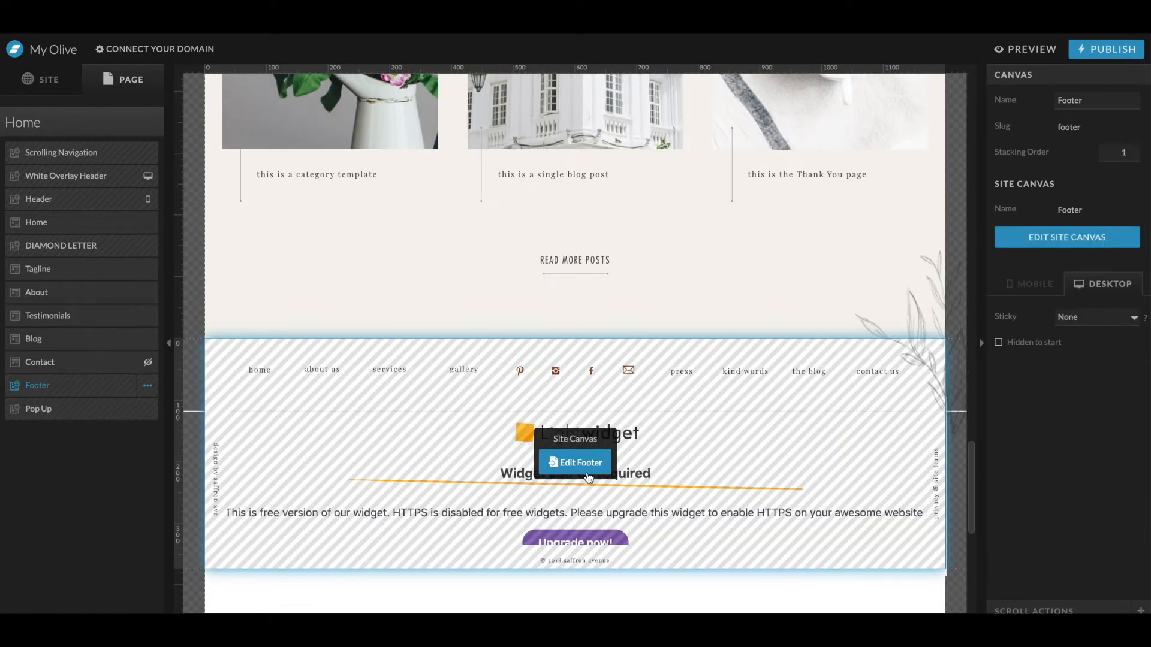
{"action": "left_click", "coordinate": [592, 467]}
{"action": "left_click", "coordinate": [837, 308]}
{"action": "left_click", "coordinate": [841, 264]}
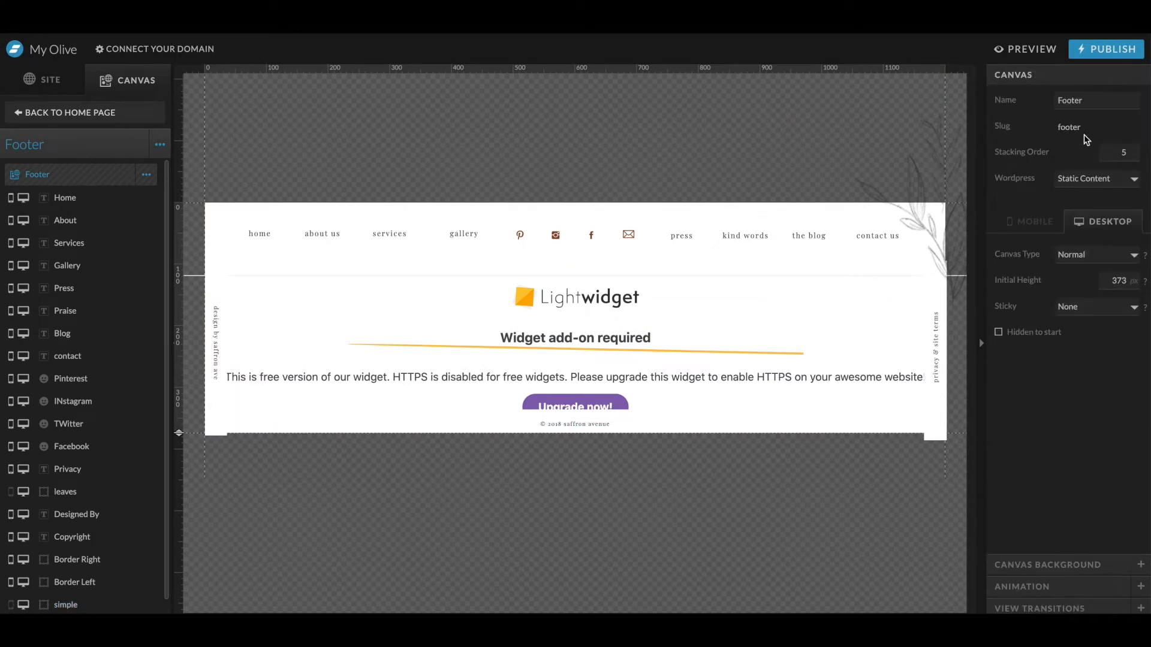
{"action": "left_click", "coordinate": [1024, 564]}
{"action": "left_click", "coordinate": [1095, 189]}
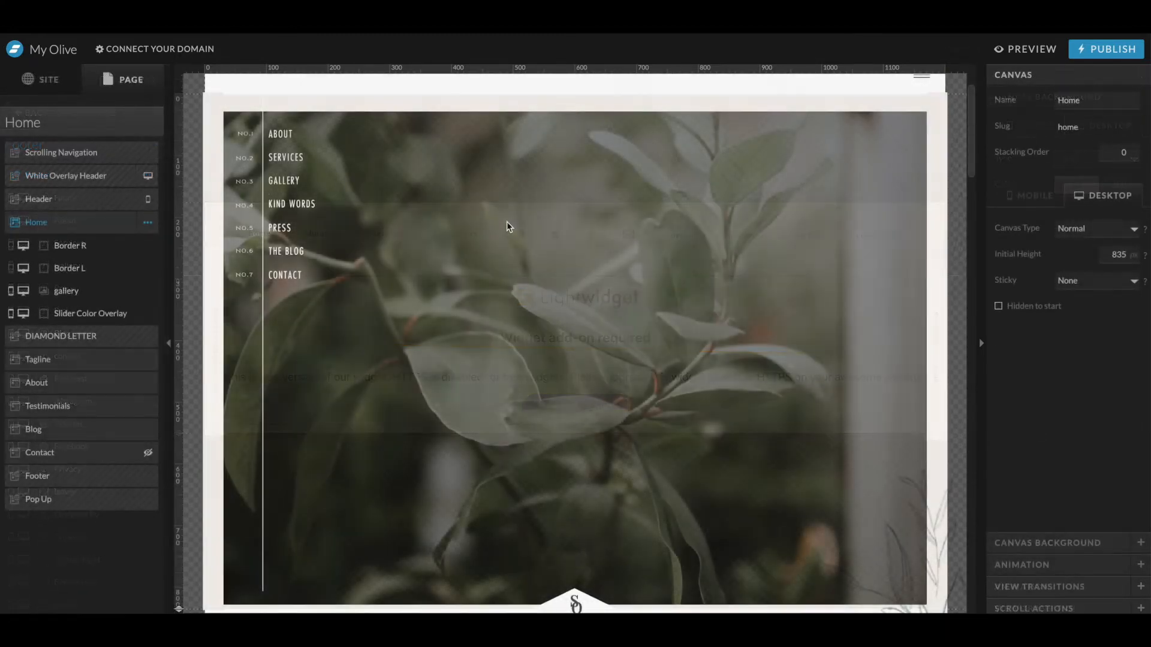
- Open the hero gallery's images, add 01.jpg at the top and remove the old template images
{"action": "left_click", "coordinate": [514, 257]}
{"action": "double_click", "coordinate": [515, 261]}
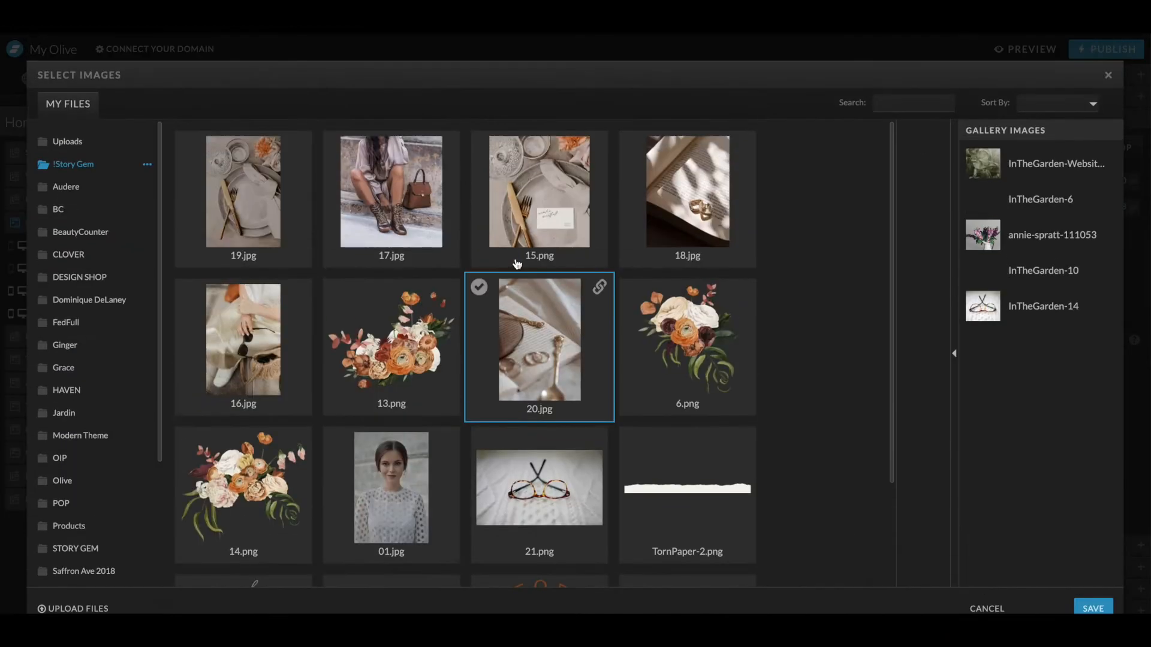
{"action": "left_click", "coordinate": [351, 379]}
{"action": "right_click", "coordinate": [350, 379]}
{"action": "left_click", "coordinate": [314, 380]}
{"action": "left_click", "coordinate": [360, 493]}
{"action": "left_click", "coordinate": [923, 365]}
{"action": "left_click_drag", "start_coordinate": [1000, 343], "coordinate": [1002, 163]}
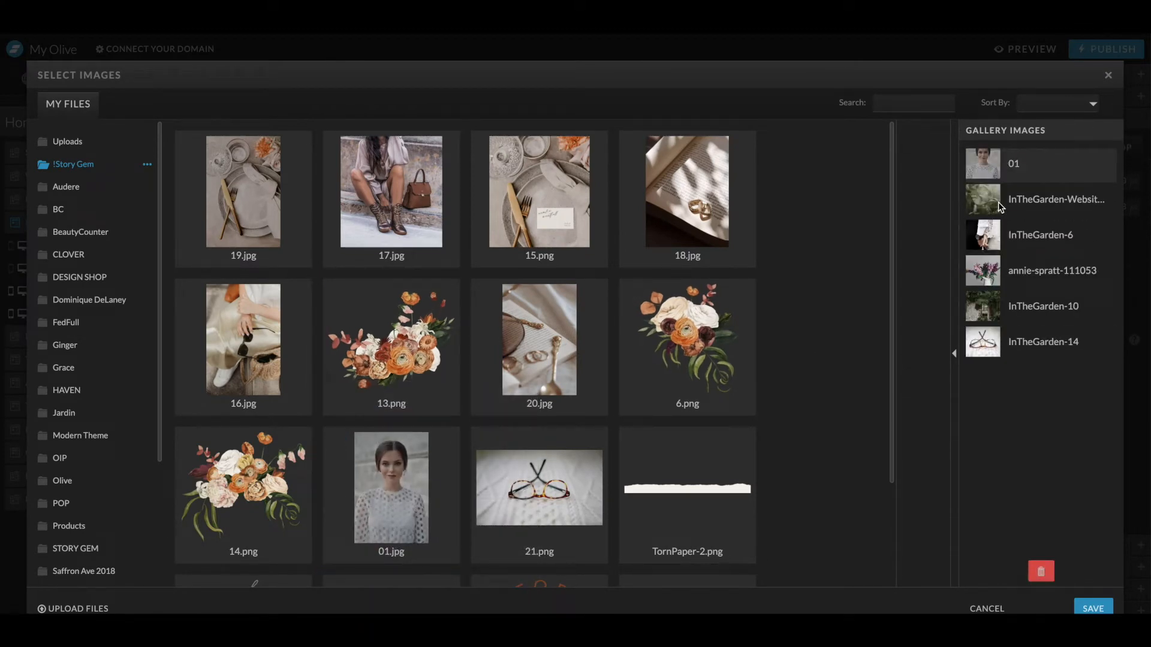
{"action": "left_click", "coordinate": [1000, 206]}
{"action": "left_click", "coordinate": [983, 348], "text": "shift"}
{"action": "left_click", "coordinate": [1041, 571]}
- Add 18.jpg, 19.jpg and 16.jpg to the hero gallery and save it
{"action": "left_click", "coordinate": [684, 220]}
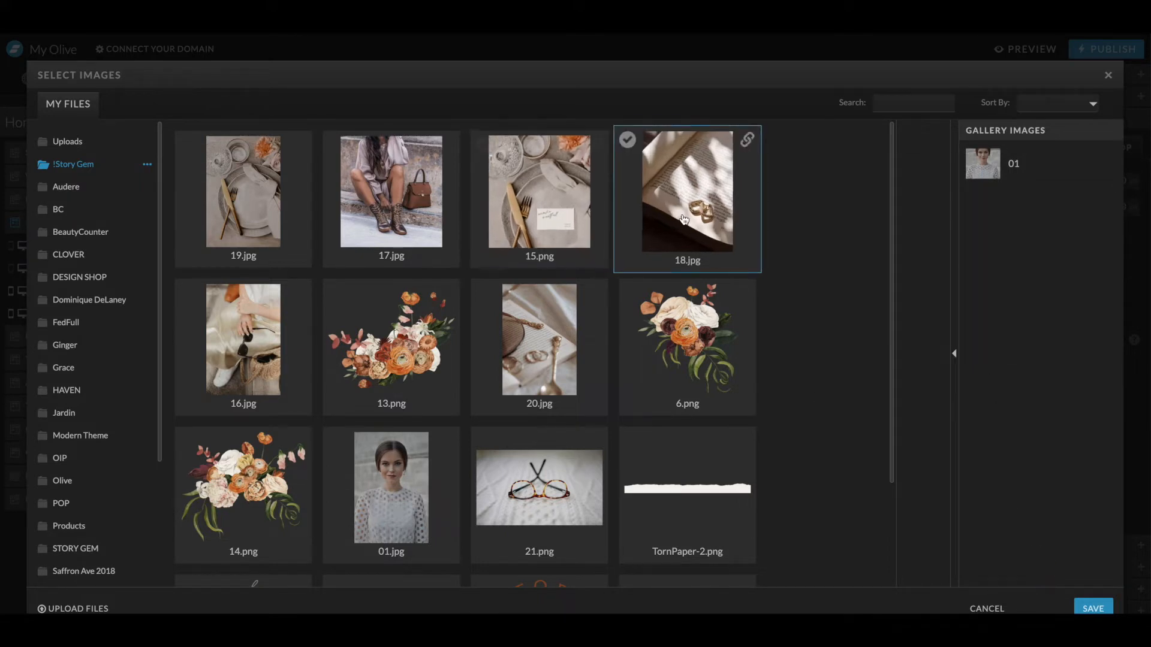
{"action": "left_click", "coordinate": [921, 365]}
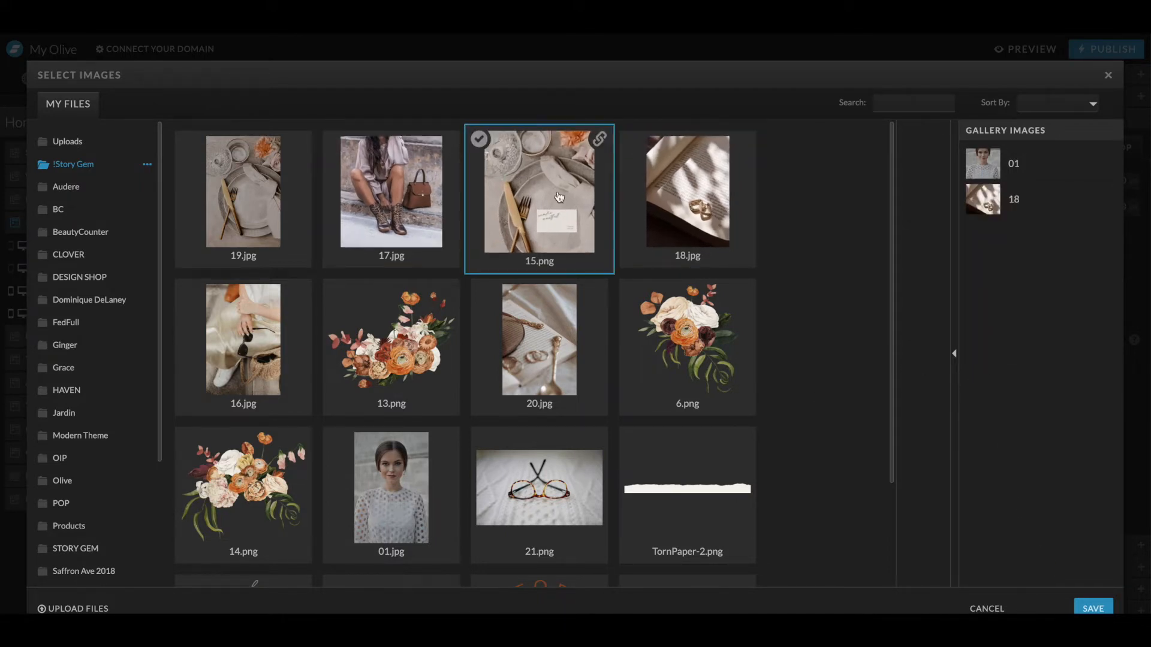
{"action": "left_click", "coordinate": [268, 252]}
{"action": "left_click", "coordinate": [917, 366]}
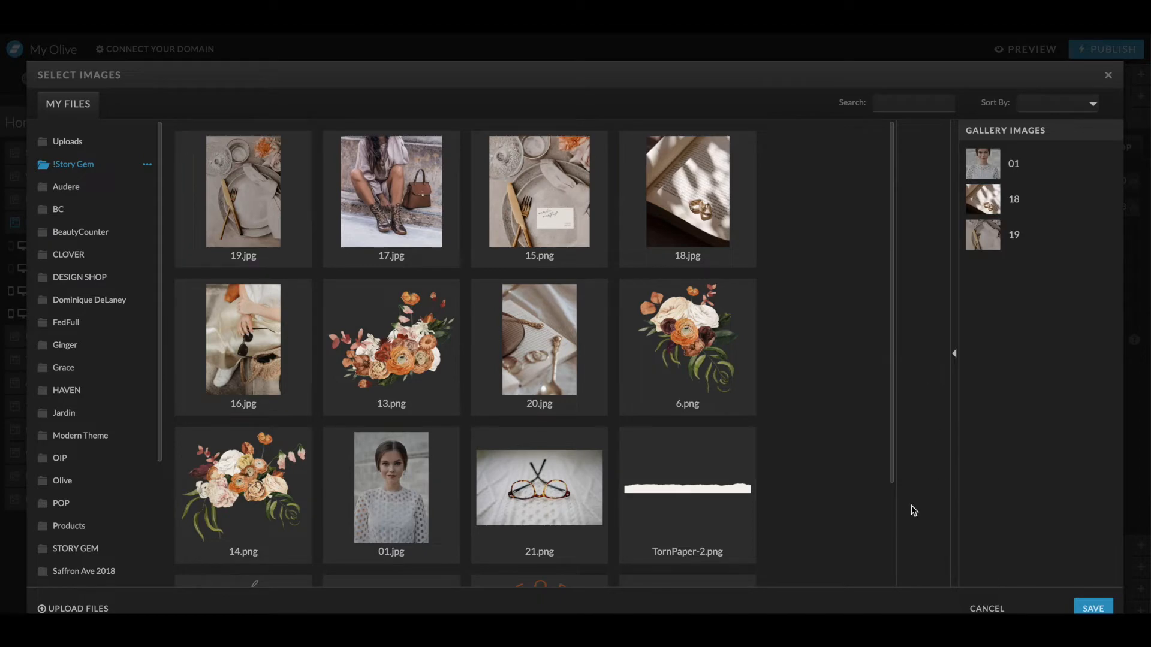
{"action": "left_click", "coordinate": [243, 339]}
{"action": "left_click", "coordinate": [921, 365]}
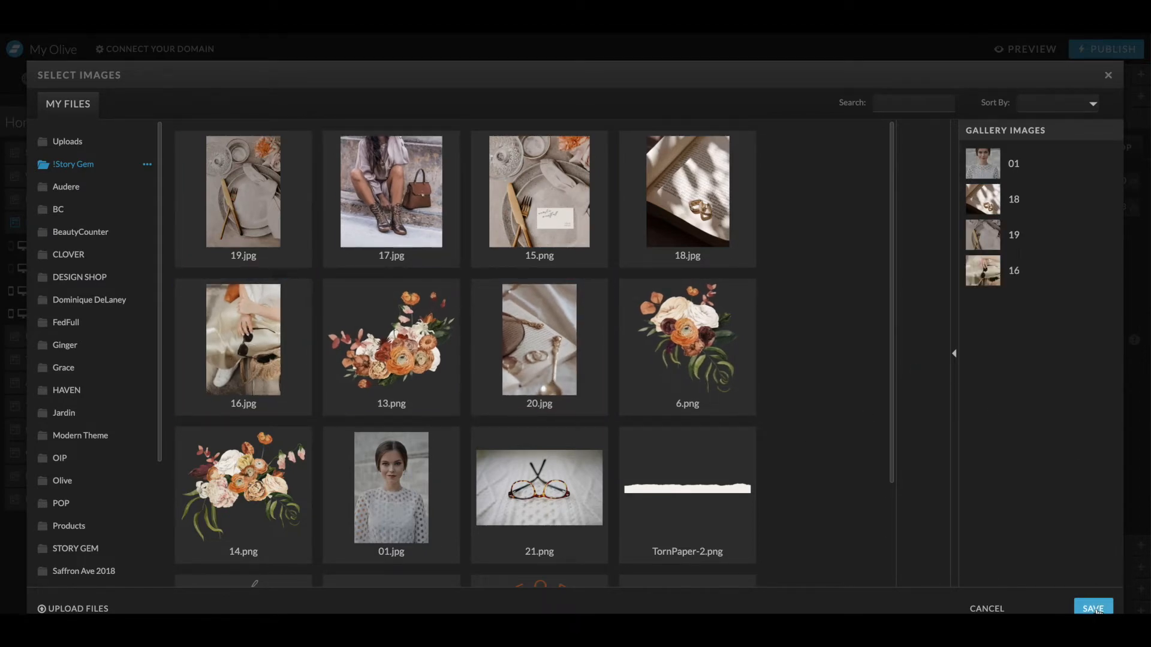
{"action": "left_click", "coordinate": [1095, 609]}
- Upload the Story Gem logo files to the media library and add Logo-03.svg to the home page
{"action": "scroll", "coordinate": [825, 332], "scroll_direction": "down", "scroll_amount": 2}
{"action": "scroll", "coordinate": [825, 332], "scroll_direction": "up", "scroll_amount": 1}
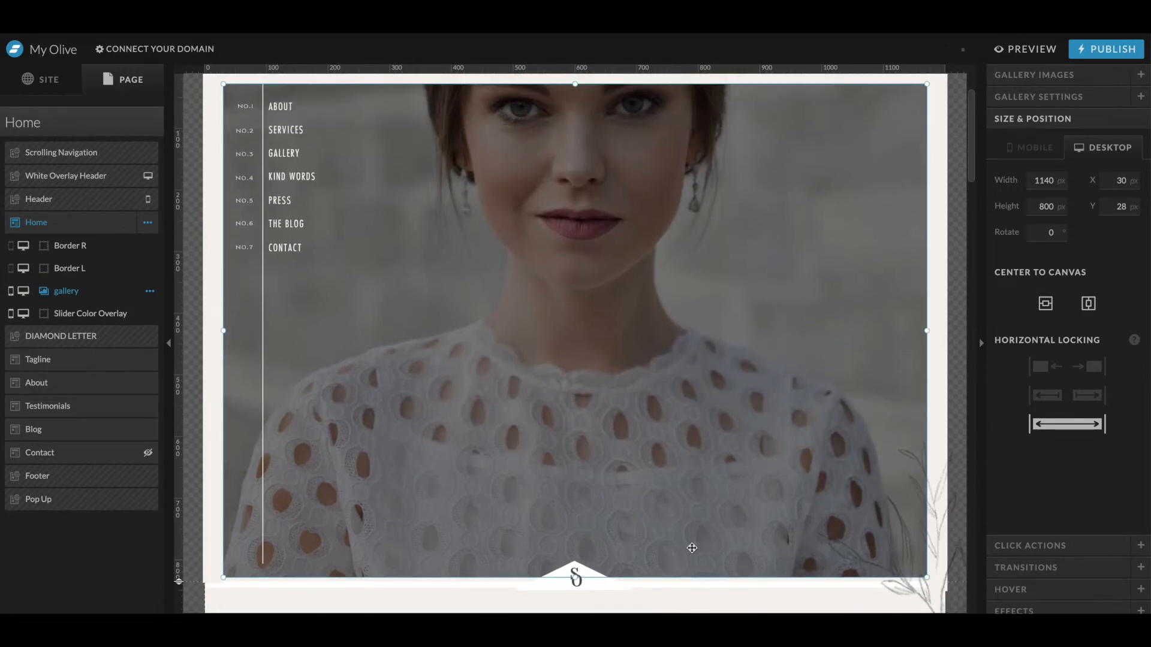
{"action": "left_click", "coordinate": [601, 626]}
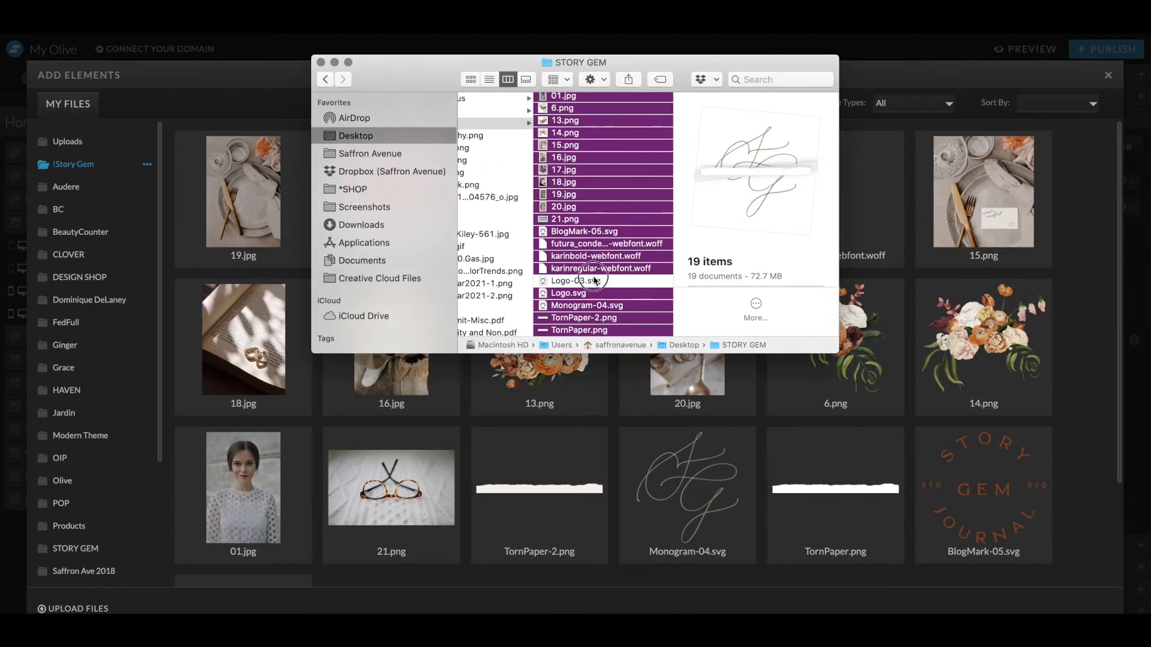
{"action": "left_click", "coordinate": [590, 281]}
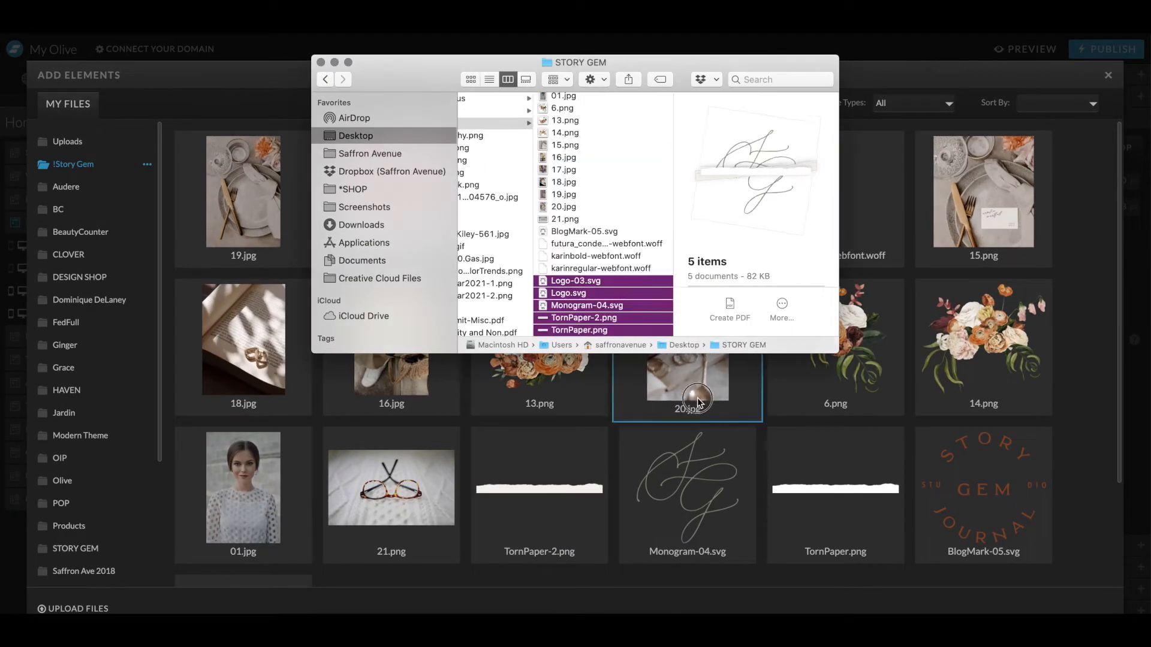
{"action": "left_click_drag", "start_coordinate": [700, 407], "coordinate": [699, 438]}
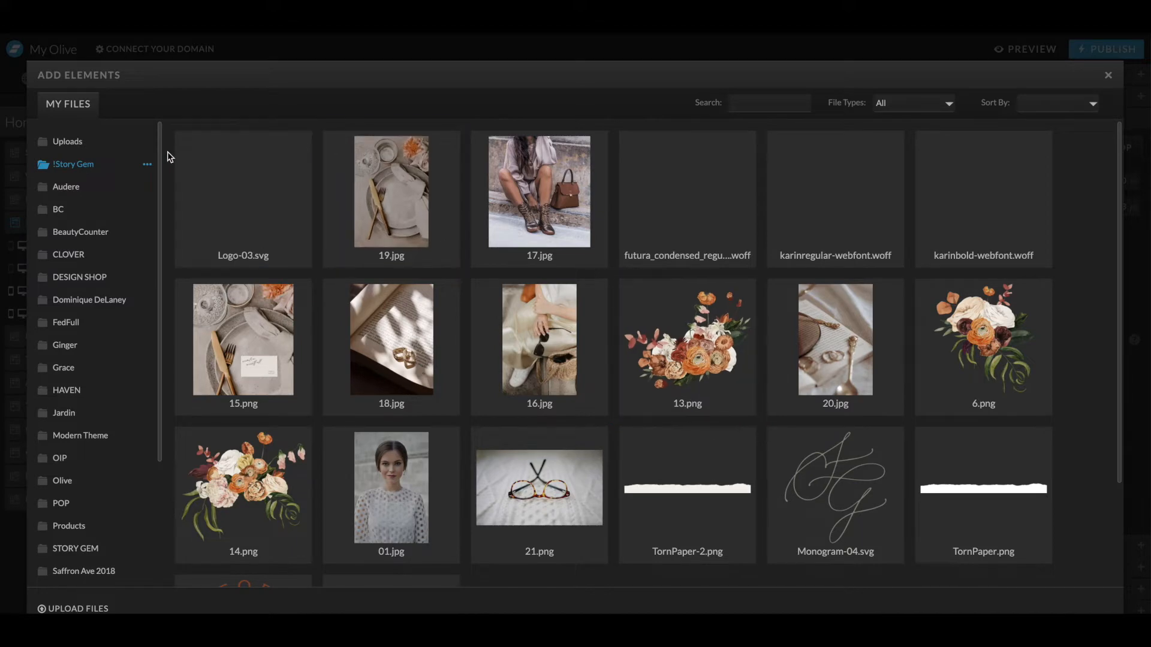
{"action": "left_click", "coordinate": [188, 144]}
{"action": "left_click", "coordinate": [1074, 609]}
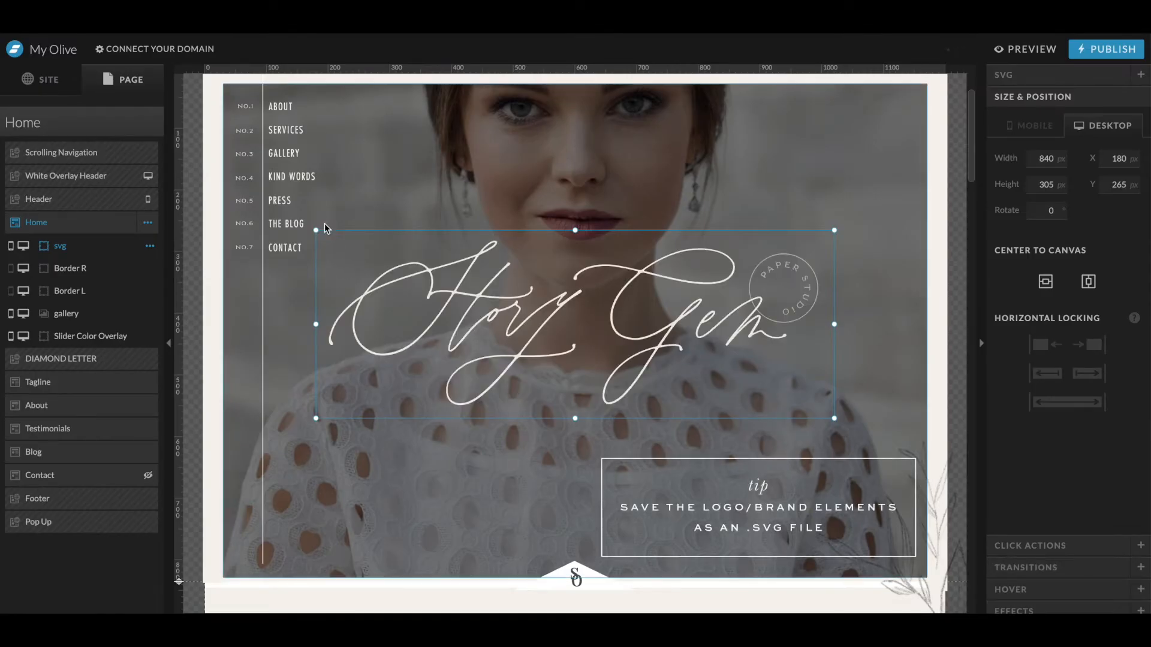
- Resize the Story Gem logo to about 437 by 158 px and position it centered over the hero
{"action": "left_click_drag", "start_coordinate": [316, 230], "coordinate": [591, 392]}
{"action": "left_click_drag", "start_coordinate": [754, 408], "coordinate": [627, 343]}
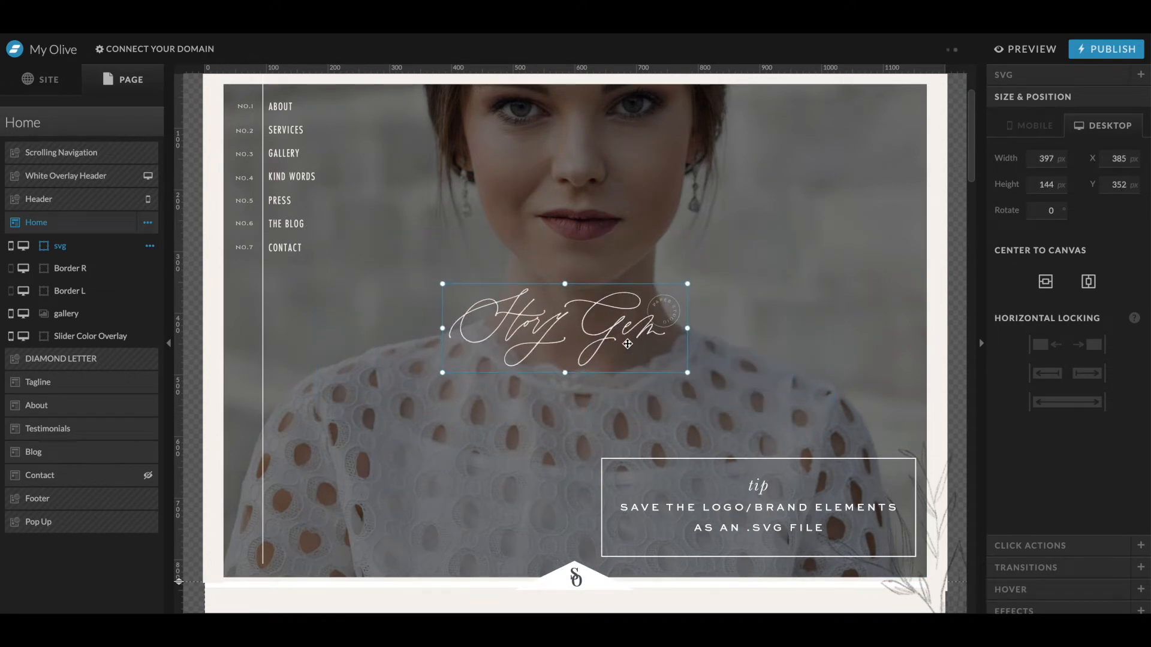
{"action": "left_click_drag", "start_coordinate": [687, 372], "coordinate": [634, 372]}
{"action": "scroll", "coordinate": [634, 402], "scroll_direction": "up", "scroll_amount": 1}
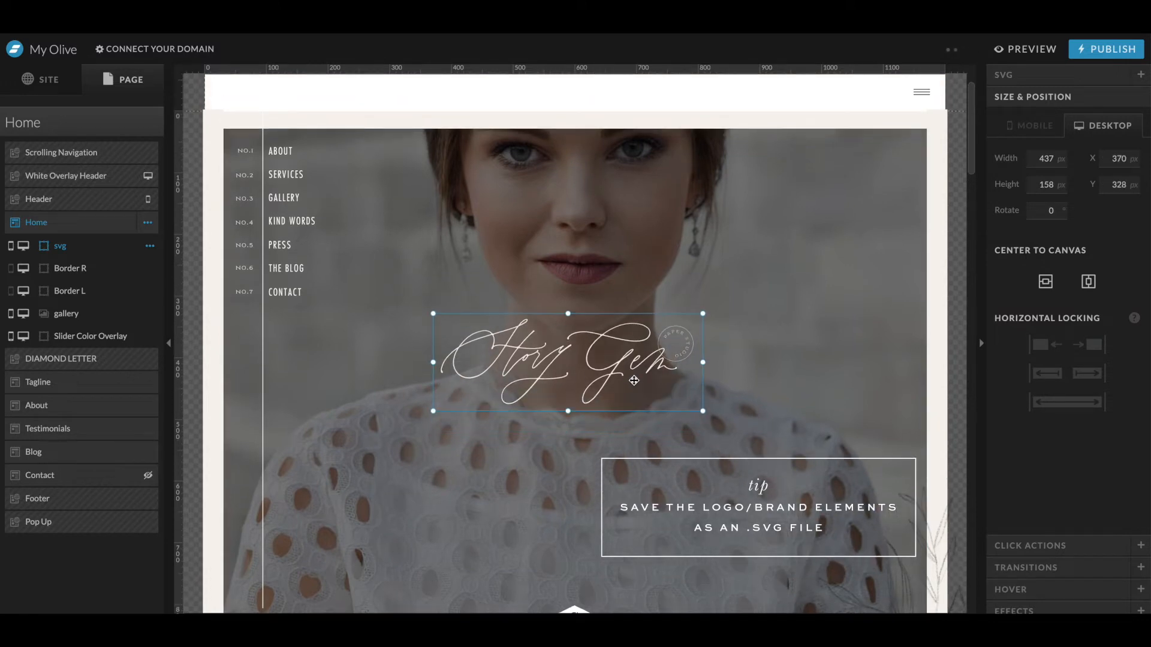
{"action": "scroll", "coordinate": [170, 411], "scroll_direction": "down", "scroll_amount": 5}
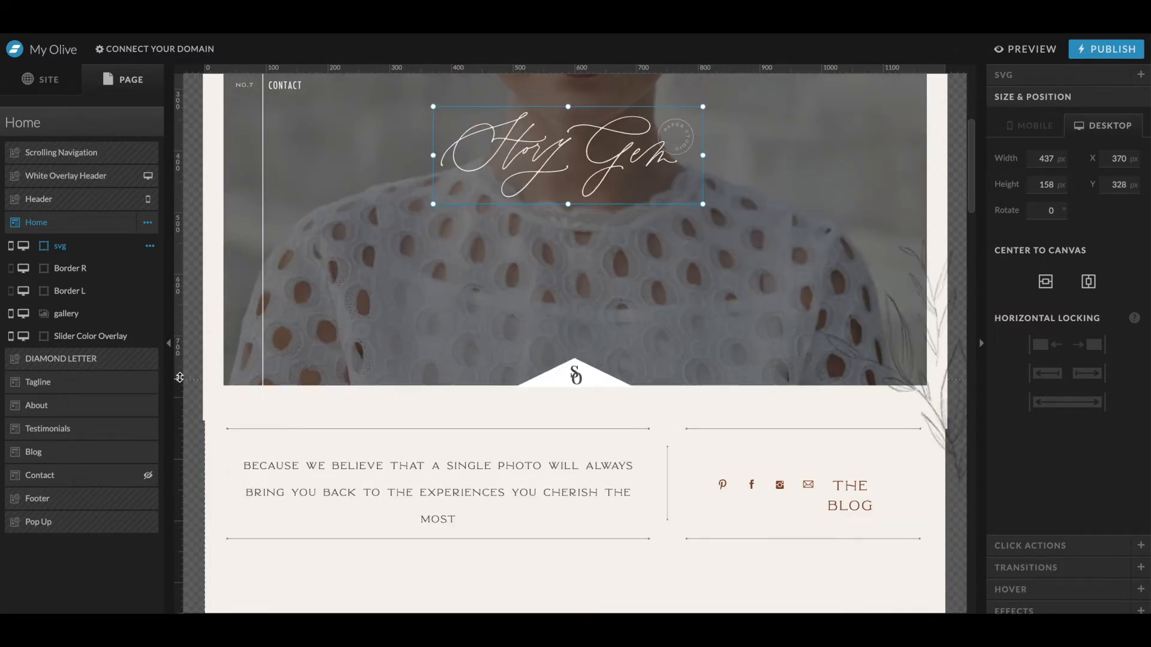
- Delete the diamond letter section below the hero
{"action": "left_click", "coordinate": [562, 371]}
{"action": "left_click", "coordinate": [147, 246]}
{"action": "left_click", "coordinate": [116, 319]}
{"action": "left_click", "coordinate": [437, 386]}
{"action": "left_click", "coordinate": [635, 351]}
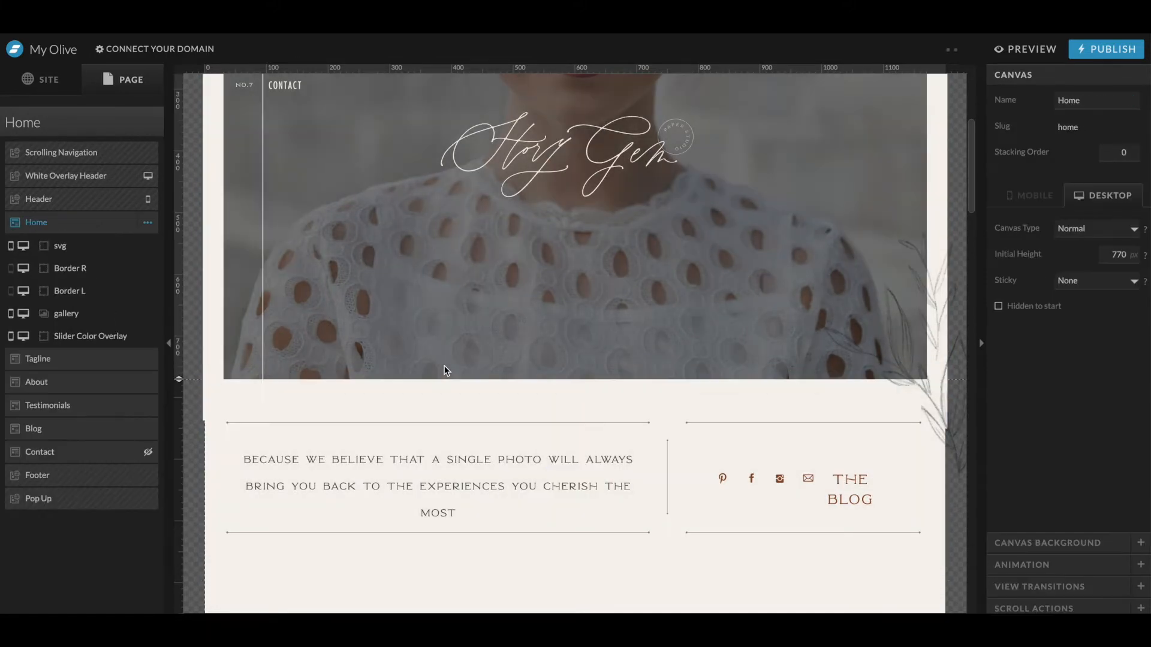
{"action": "left_click", "coordinate": [616, 308]}
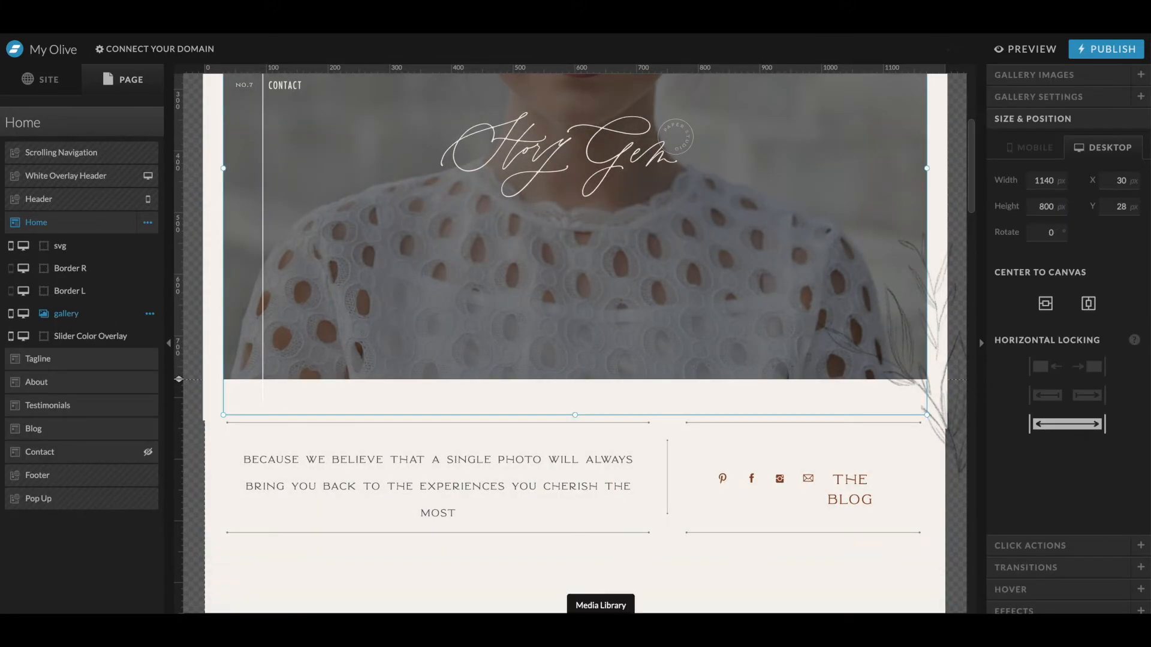
- Add TornPaper-2.png from the media library and move it to the hero's bottom edge
{"action": "left_click", "coordinate": [601, 626]}
{"action": "left_click", "coordinate": [730, 516]}
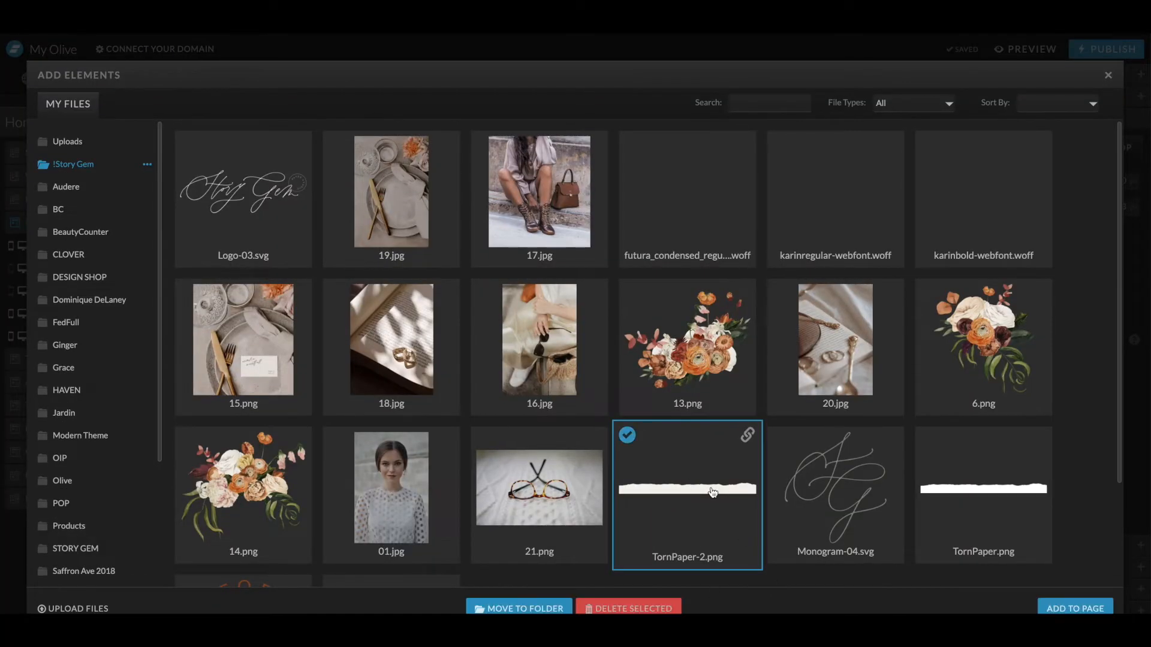
{"action": "left_click", "coordinate": [1076, 606]}
{"action": "left_click_drag", "start_coordinate": [791, 152], "coordinate": [653, 385]}
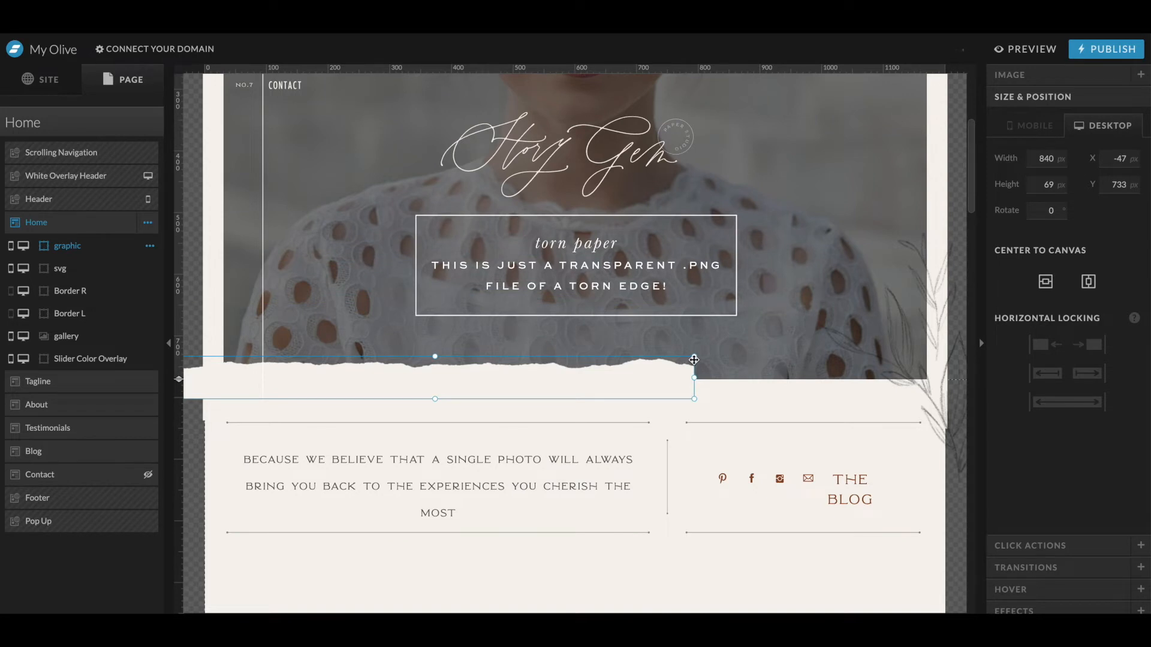
- Stretch the torn paper to about 1313 by 107 px so it spans the full bottom edge of the hero
{"action": "left_click_drag", "start_coordinate": [695, 356], "coordinate": [444, 363]}
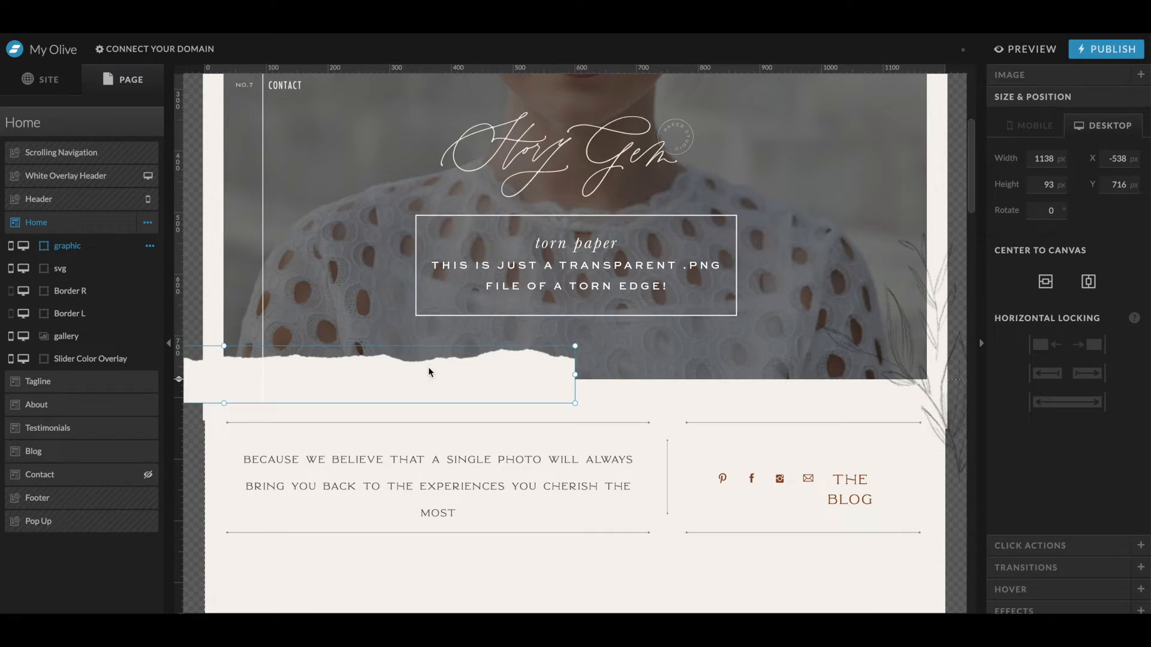
{"action": "key", "text": "super+minus"}
{"action": "left_click_drag", "start_coordinate": [319, 309], "coordinate": [577, 297]}
{"action": "left_click_drag", "start_coordinate": [832, 276], "coordinate": [915, 268]}
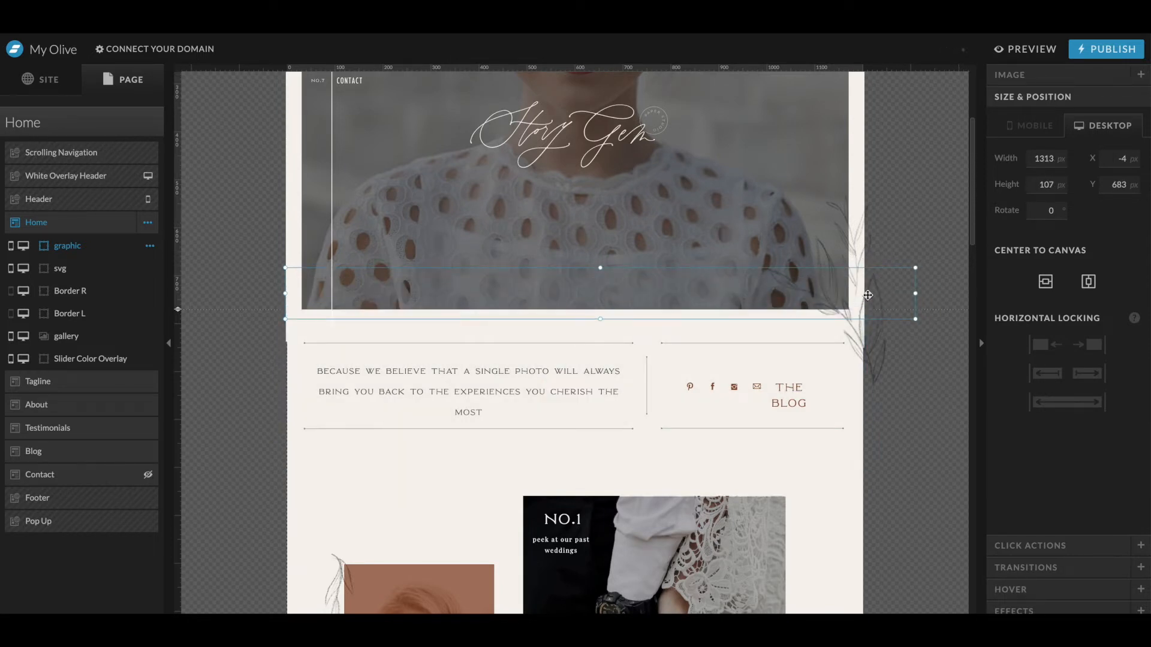
{"action": "left_click_drag", "start_coordinate": [694, 301], "coordinate": [669, 298]}
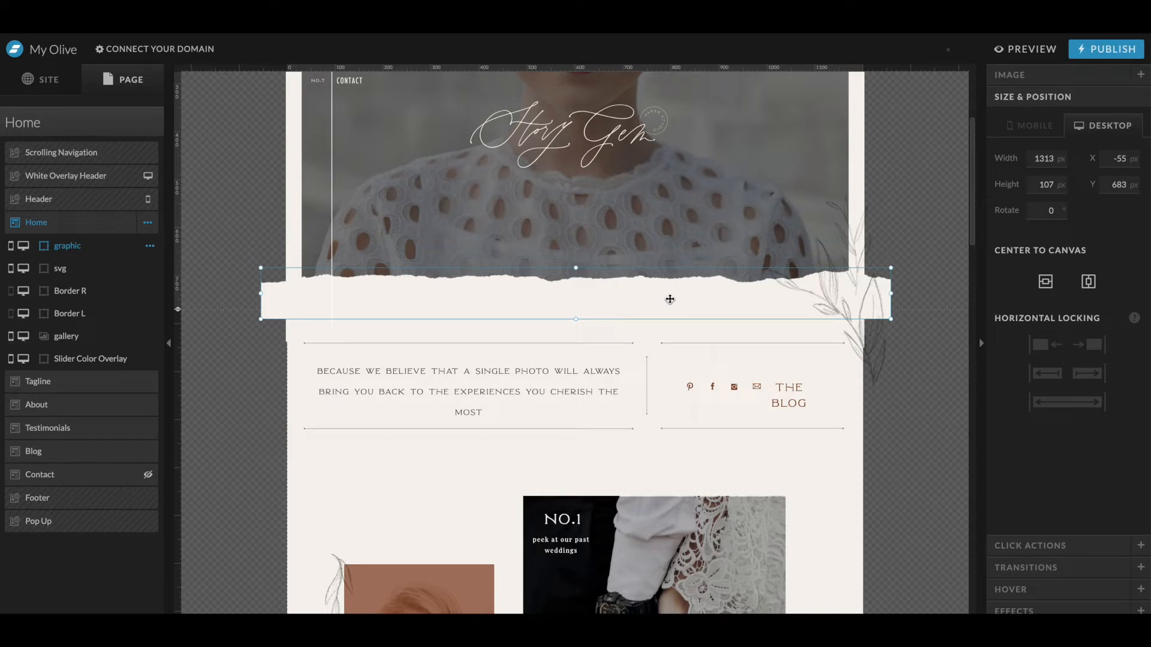
- Lower the torn paper slightly, then duplicate it and place copies extending off the canvas to the right and left
{"action": "left_click_drag", "start_coordinate": [670, 299], "coordinate": [666, 313]}
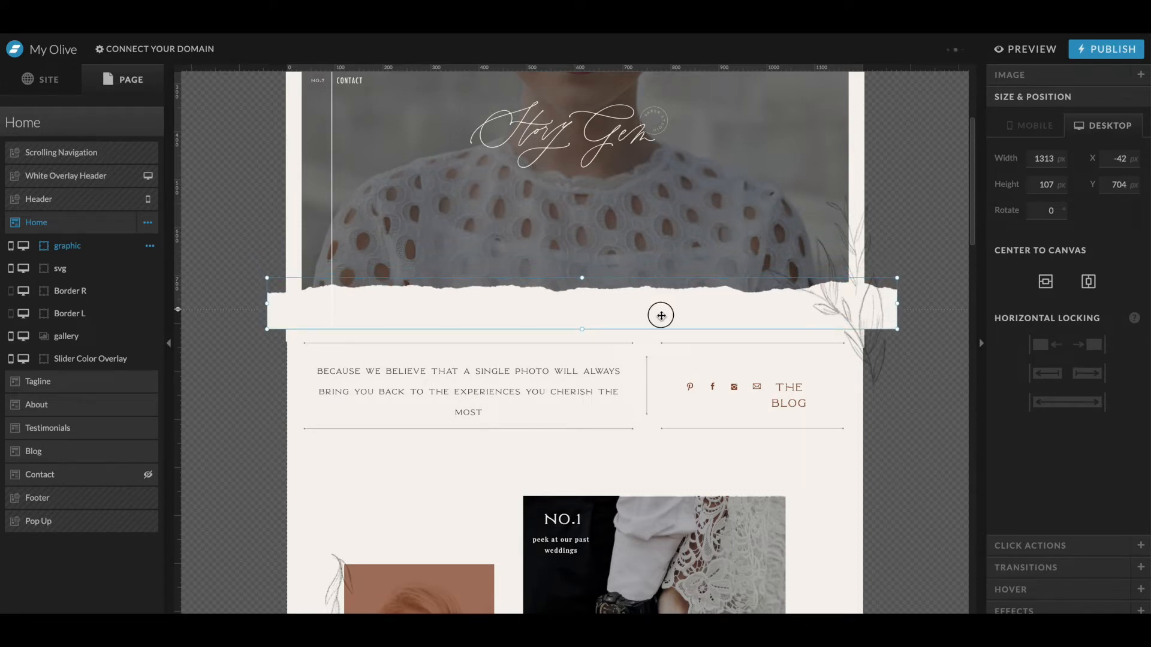
{"action": "mouse_move", "coordinate": [618, 318]}
{"action": "left_mouse_down"}
{"action": "mouse_move", "coordinate": [630, 264]}
{"action": "mouse_move", "coordinate": [611, 311]}
{"action": "mouse_move", "coordinate": [621, 325]}
{"action": "left_mouse_up"}
{"action": "key", "text": "super+d"}
{"action": "left_click_drag", "start_coordinate": [304, 312], "coordinate": [929, 314]}
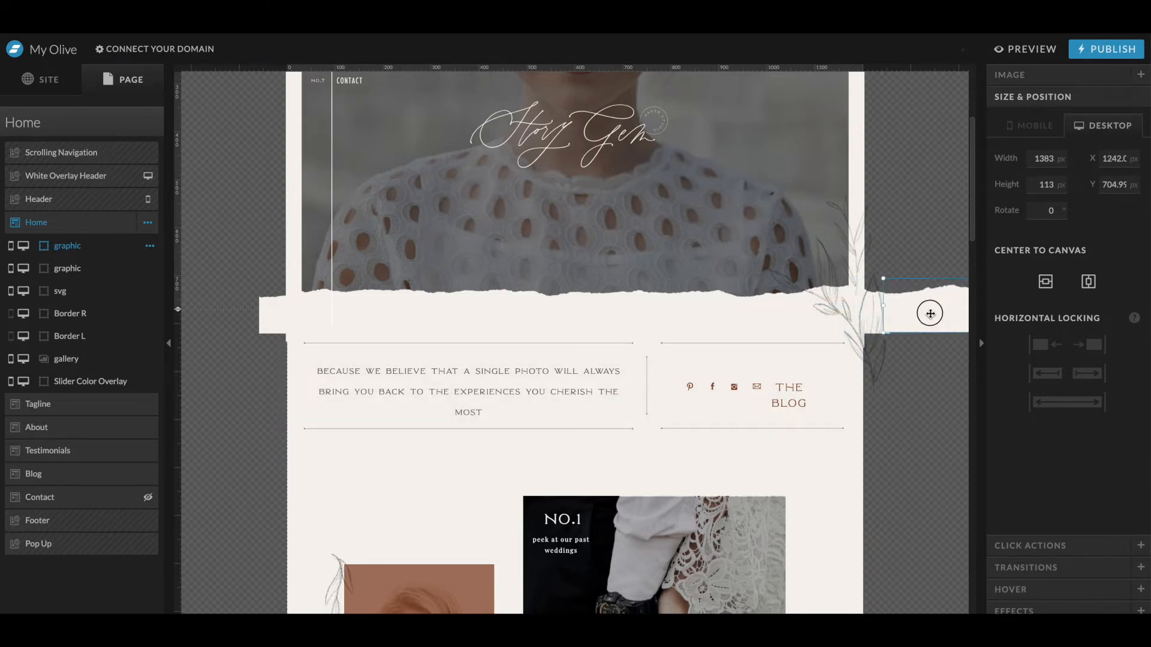
{"action": "scroll", "coordinate": [931, 313], "scroll_direction": "right", "scroll_amount": 10}
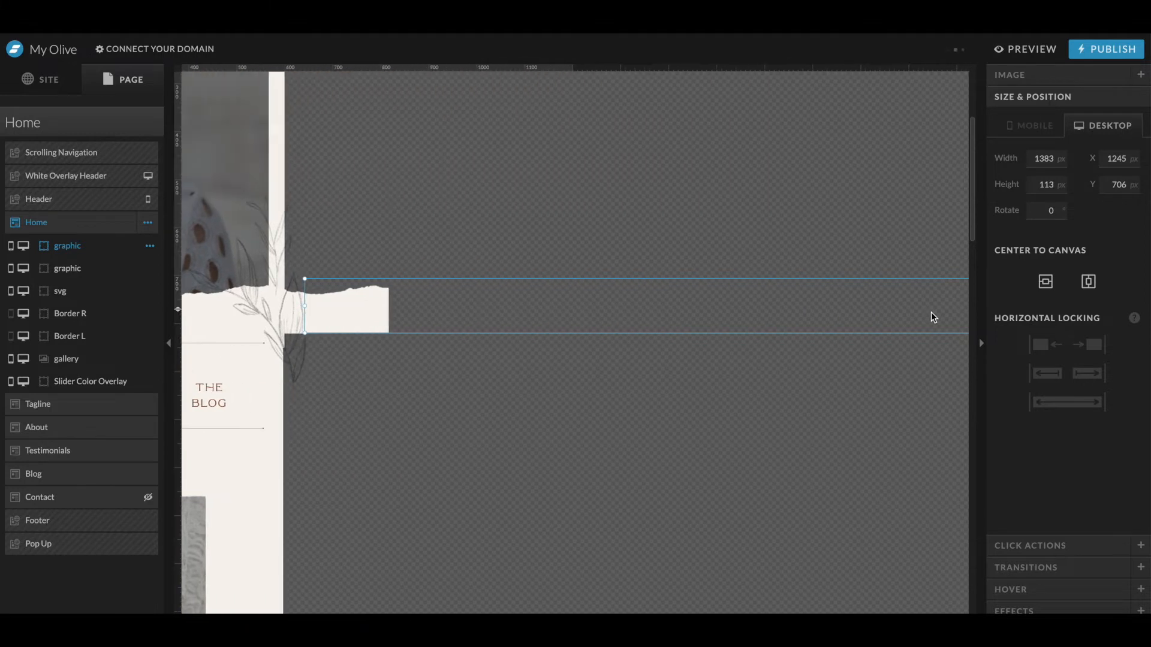
{"action": "scroll", "coordinate": [749, 319], "scroll_direction": "left", "scroll_amount": 10}
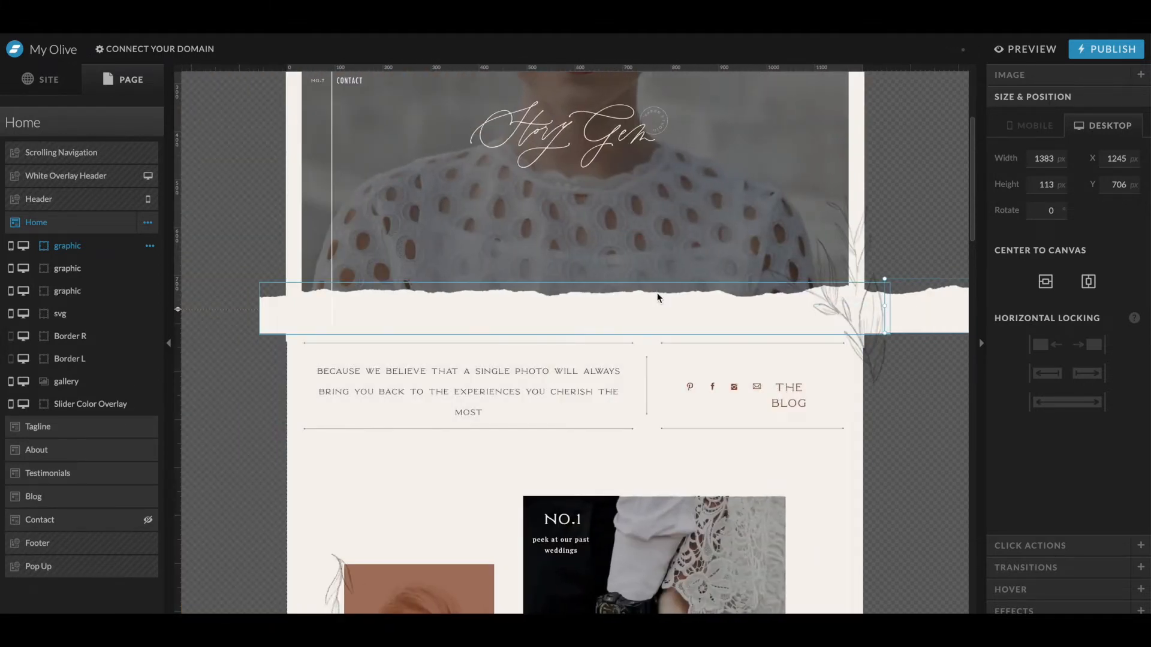
{"action": "left_click_drag", "start_coordinate": [538, 296], "coordinate": [170, 324]}
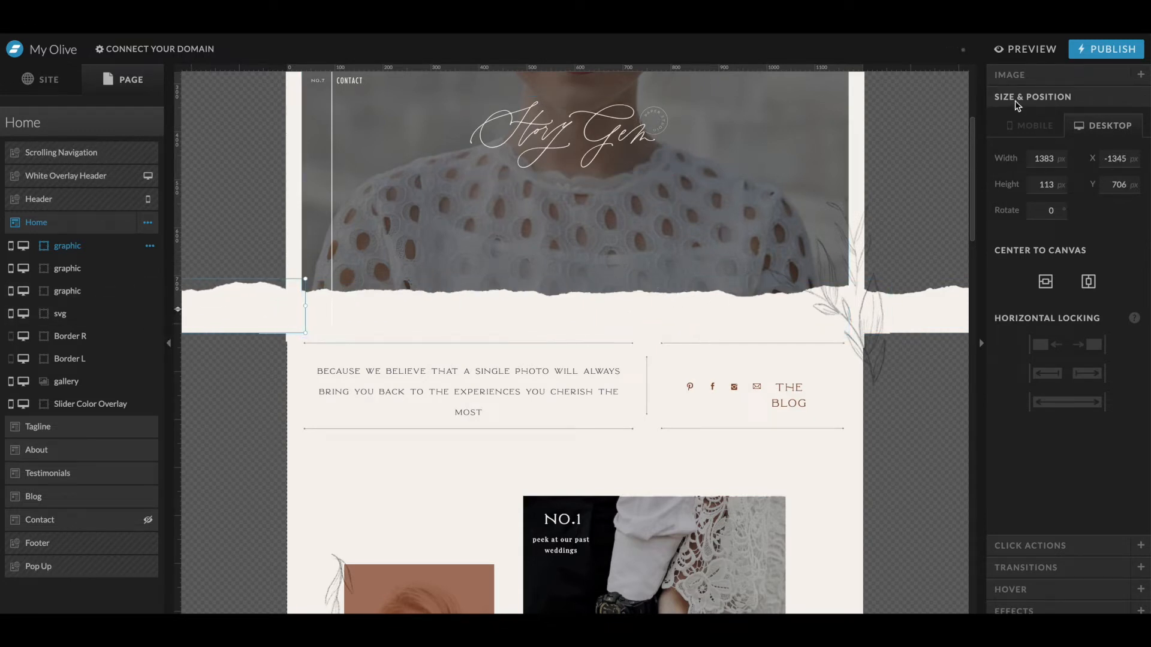
- Preview the site to check the torn paper edge along the bottom of the hero
{"action": "left_click", "coordinate": [804, 234]}
{"action": "left_click", "coordinate": [783, 242]}
{"action": "left_click", "coordinate": [877, 227]}
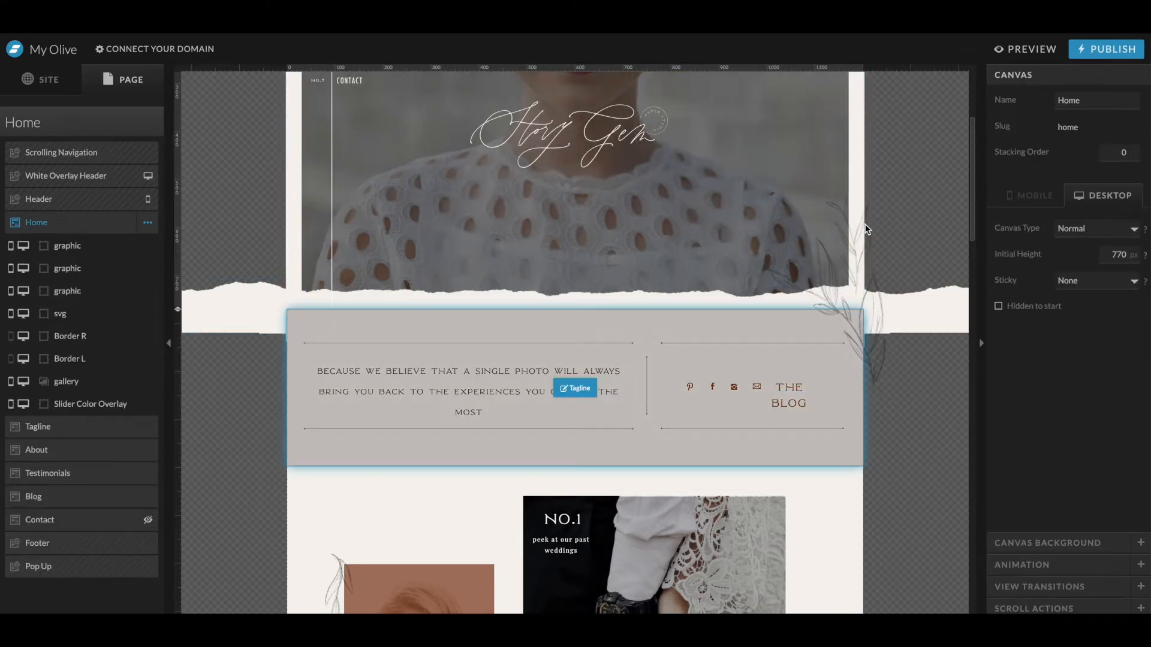
{"action": "left_click", "coordinate": [865, 228]}
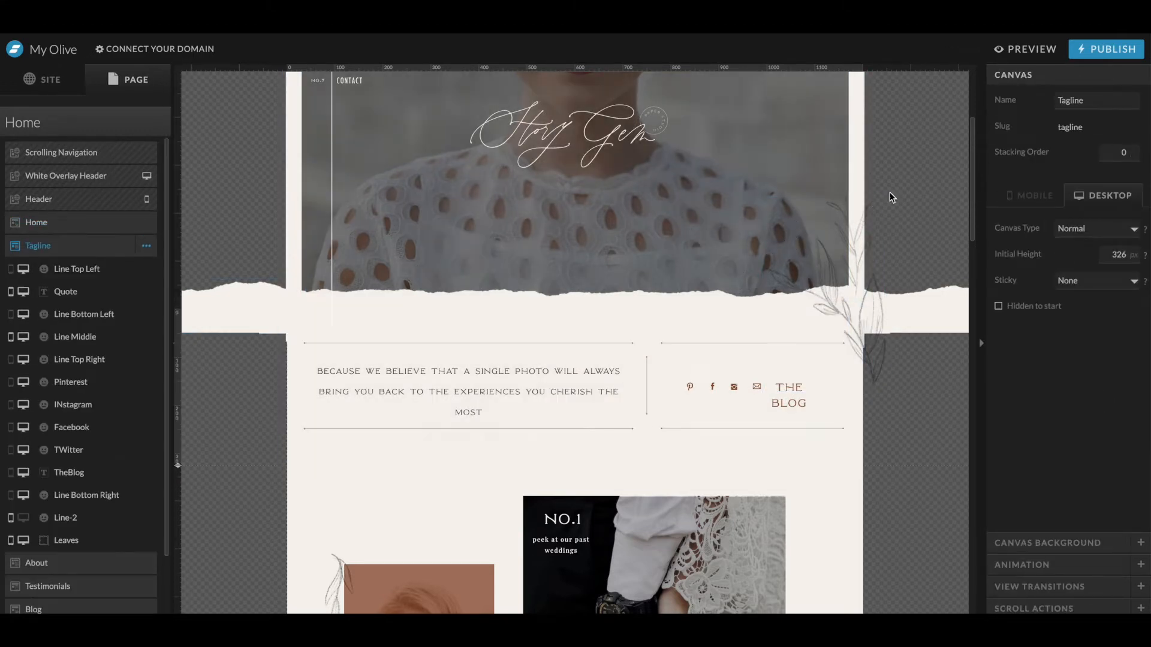
{"action": "left_click", "coordinate": [1025, 50]}
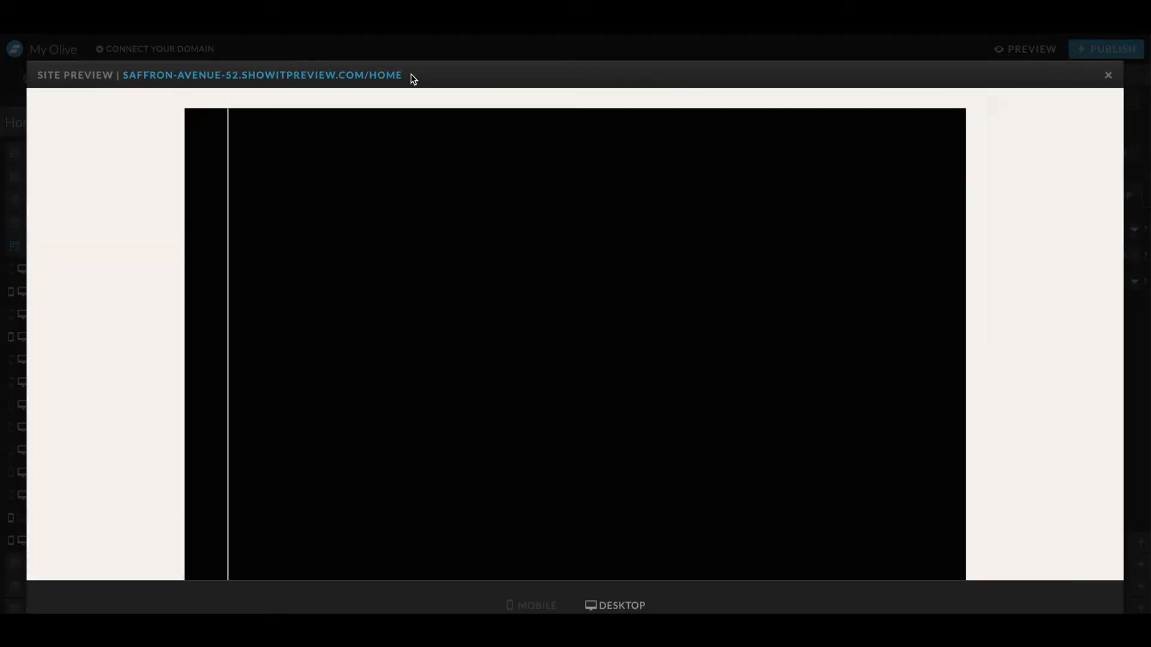
{"action": "left_click", "coordinate": [411, 75]}
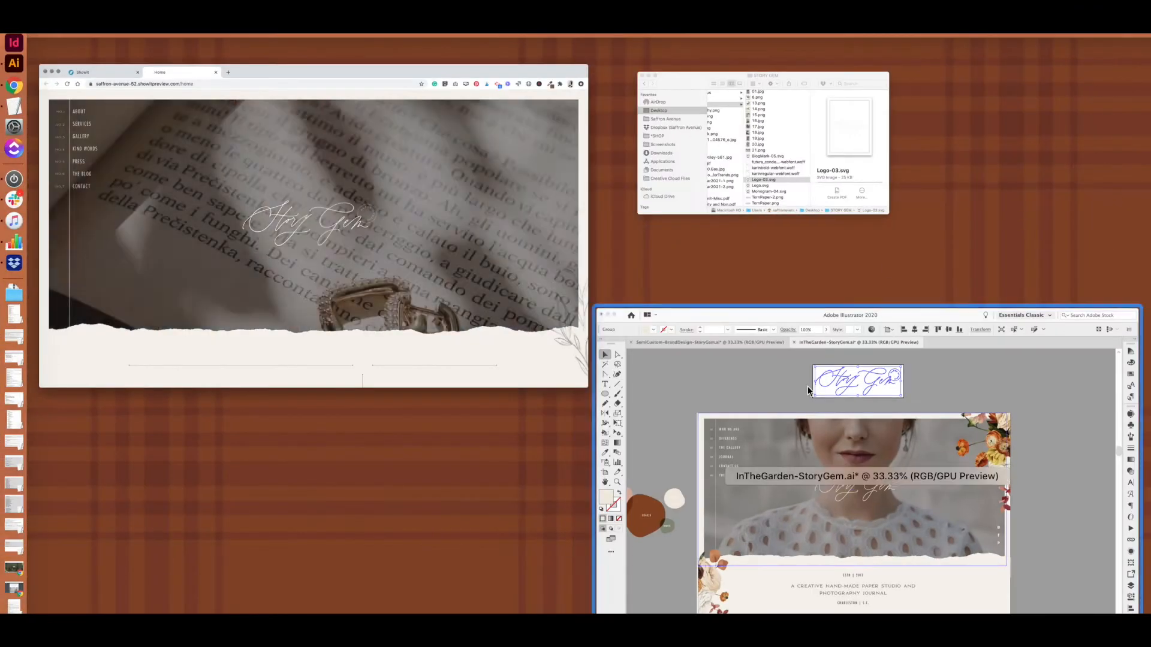
{"action": "left_click", "coordinate": [806, 390]}
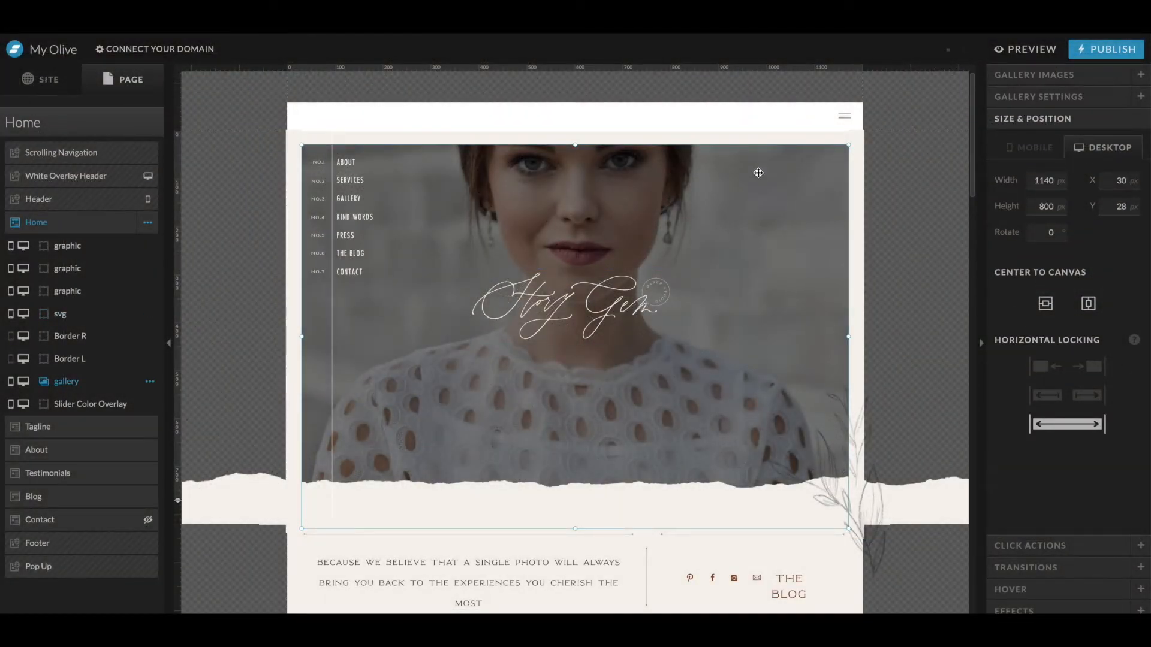
- Add the 13.png floral image from the Story Gem media library to the page
{"action": "left_click", "coordinate": [600, 625]}
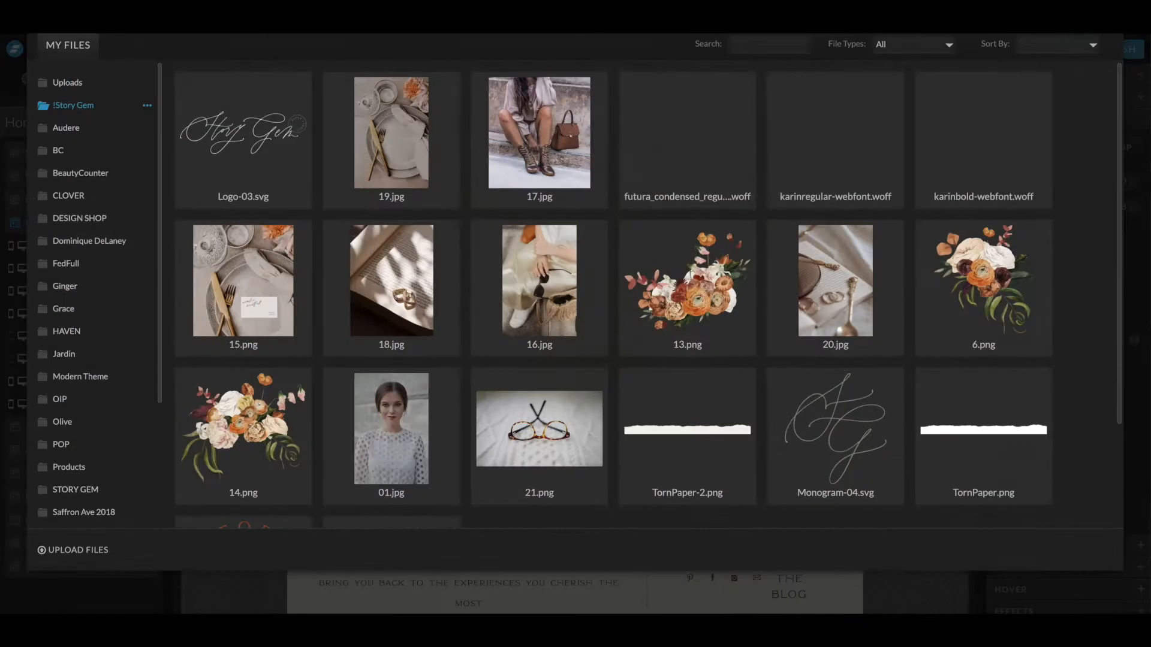
{"action": "left_click", "coordinate": [635, 409]}
{"action": "scroll", "coordinate": [667, 359], "scroll_direction": "down", "scroll_amount": 2}
{"action": "scroll", "coordinate": [678, 372], "scroll_direction": "up", "scroll_amount": 2}
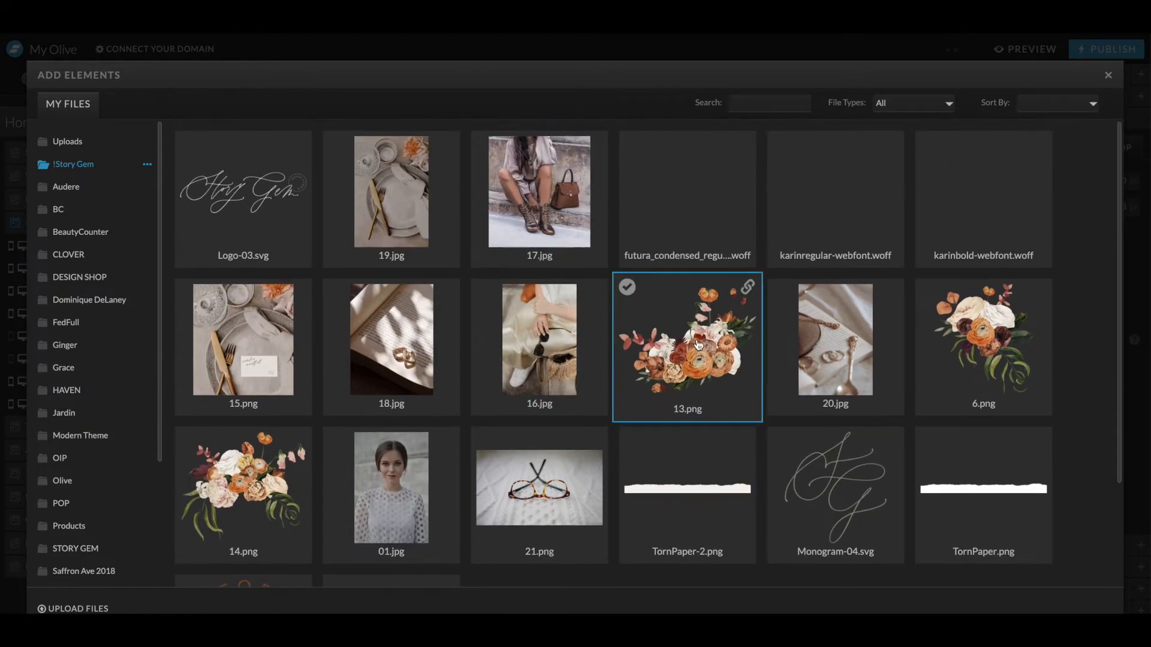
{"action": "left_click", "coordinate": [1073, 607]}
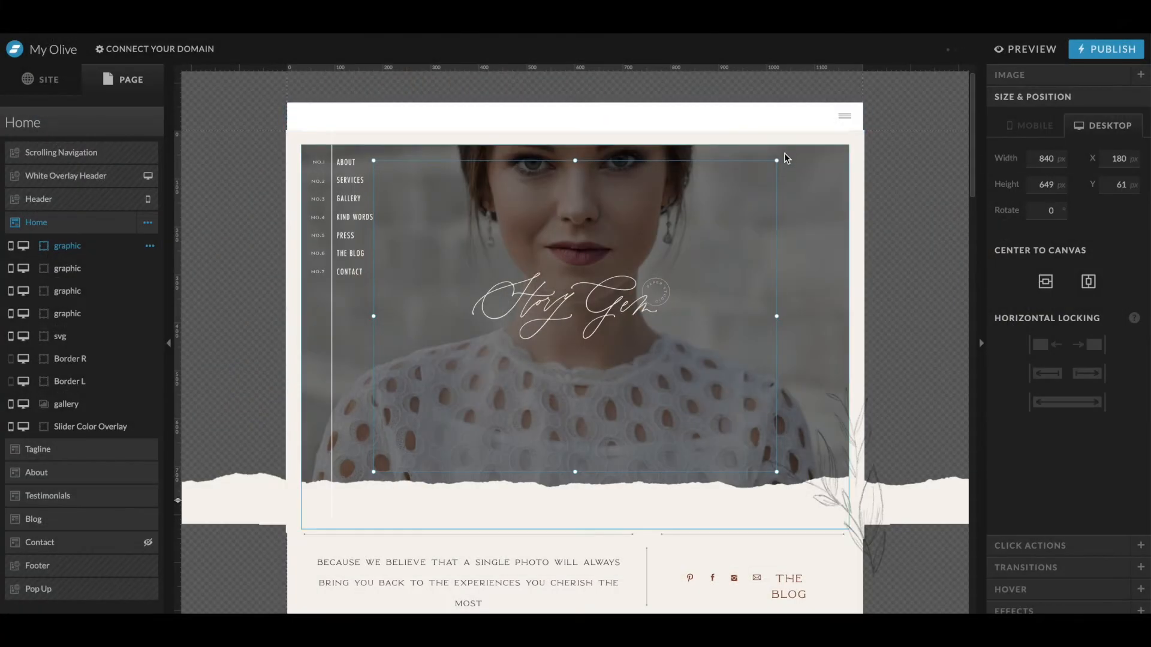
- Rotate the floral image -90° and place it over the hero's top right corner, about 549 by 424 px
{"action": "left_click_drag", "start_coordinate": [783, 156], "coordinate": [714, 106]}
{"action": "left_click_drag", "start_coordinate": [637, 196], "coordinate": [840, 106]}
{"action": "left_click_drag", "start_coordinate": [624, 427], "coordinate": [731, 318]}
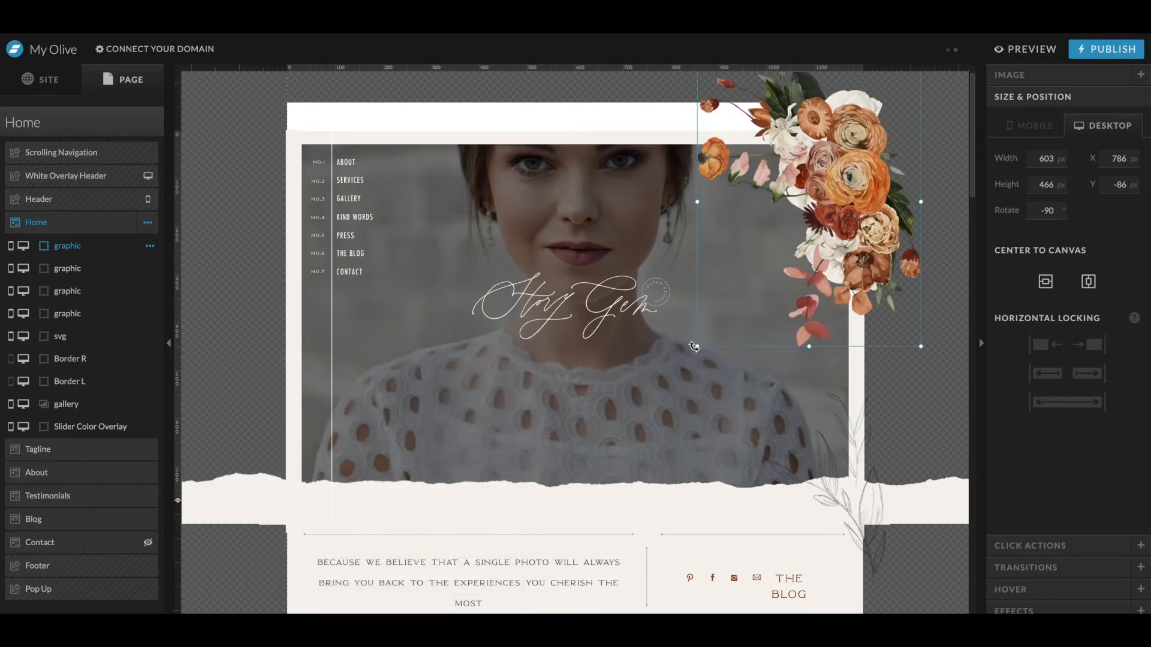
{"action": "left_click_drag", "start_coordinate": [698, 348], "coordinate": [717, 331]}
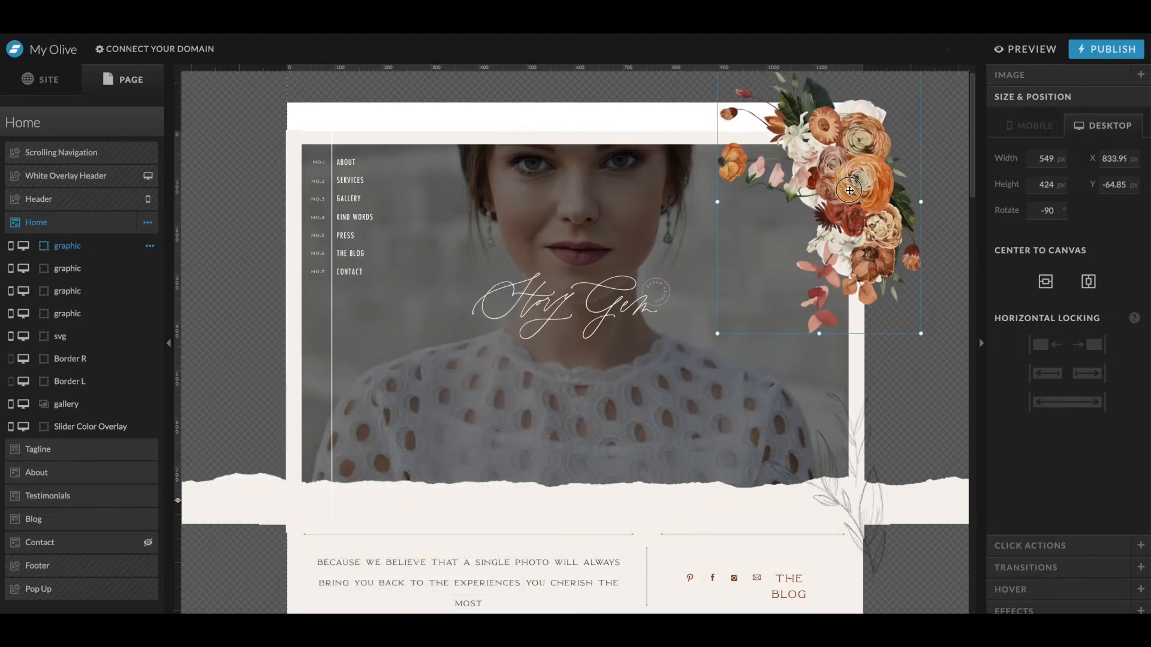
- Delete the leaves illustration beside the hero's bottom right edge
{"action": "left_click", "coordinate": [846, 464]}
{"action": "left_click", "coordinate": [816, 467]}
{"action": "key", "text": "Delete"}
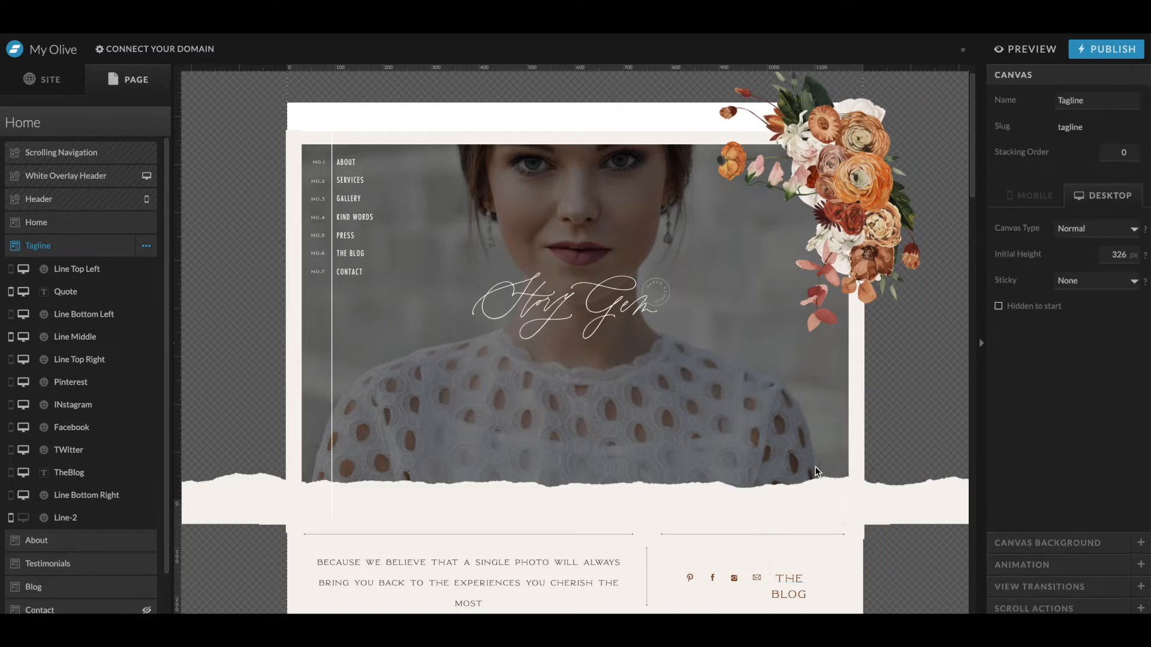
- Rotate the floral arrangement to about -105°, shrink it to about 432 by 389 px and reposition it at the hero's top right corner
{"action": "left_click", "coordinate": [775, 206]}
{"action": "left_click_drag", "start_coordinate": [810, 187], "coordinate": [820, 157]}
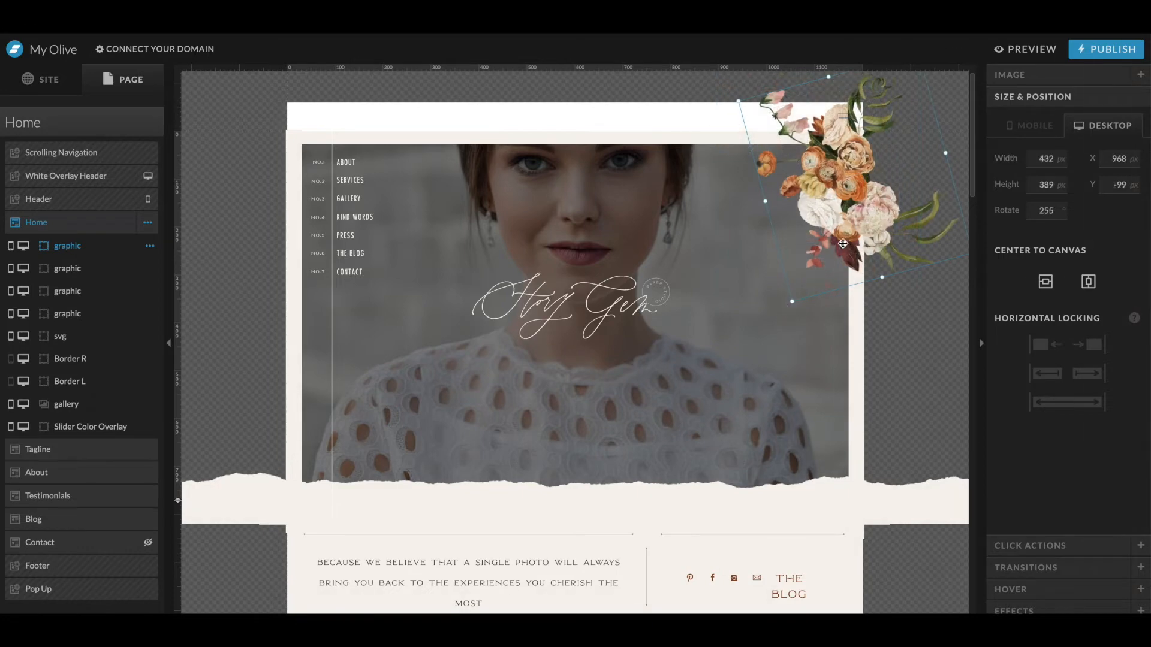
{"action": "left_click_drag", "start_coordinate": [844, 239], "coordinate": [841, 248]}
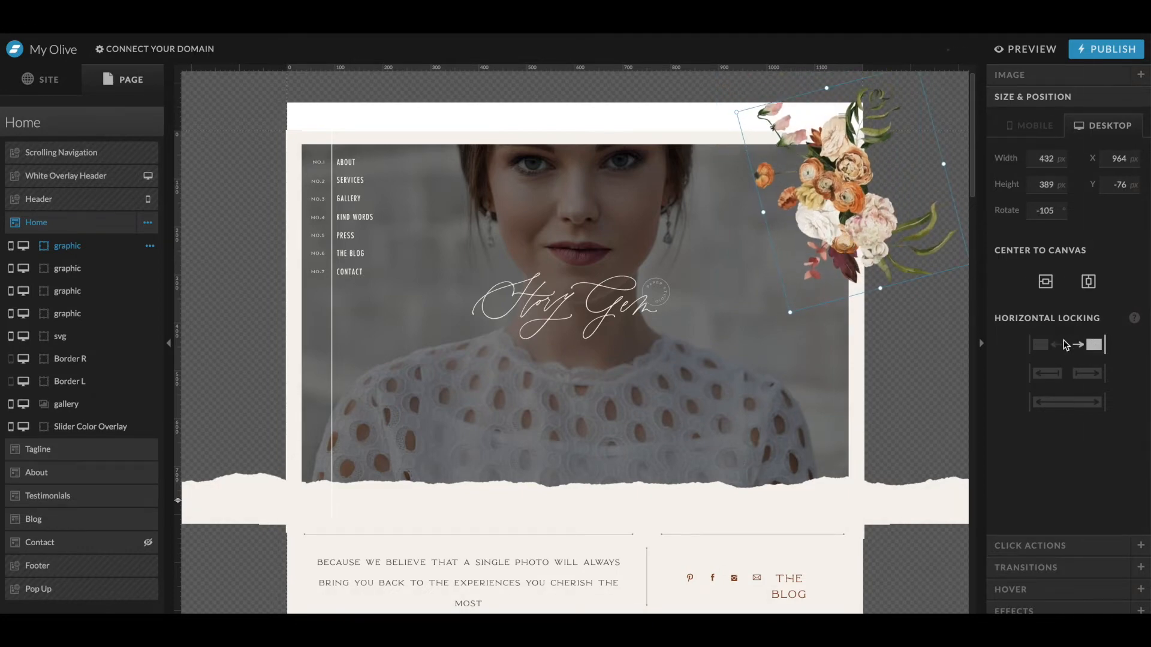
{"action": "key", "text": "ctrl+Up"}
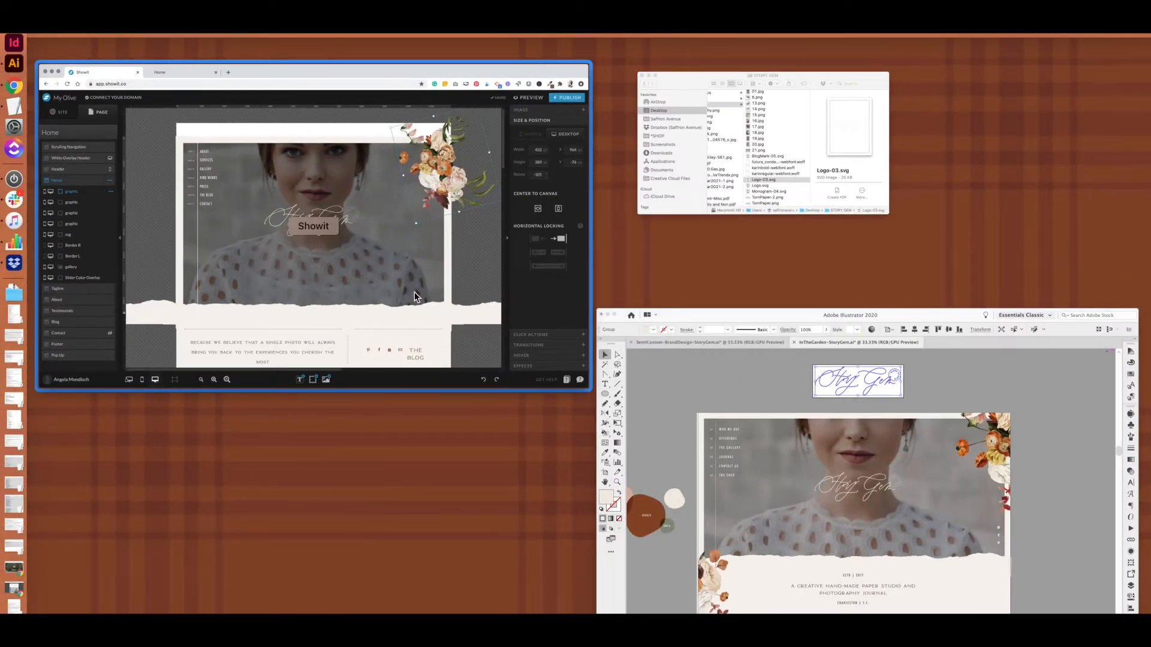
{"action": "left_click", "coordinate": [415, 293]}
{"action": "left_click_drag", "start_coordinate": [732, 111], "coordinate": [696, 144]}
{"action": "left_click_drag", "start_coordinate": [841, 184], "coordinate": [855, 174]}
- Preview the site to check the updated hero
{"action": "left_click", "coordinate": [1042, 50]}
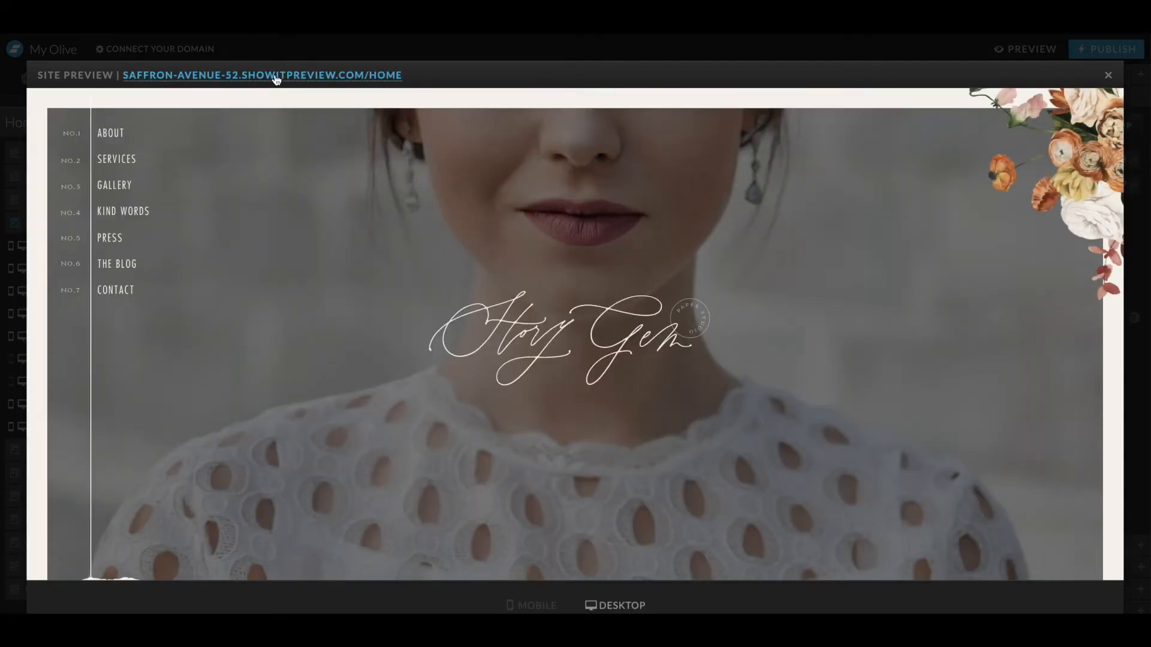
{"action": "left_click", "coordinate": [275, 75]}
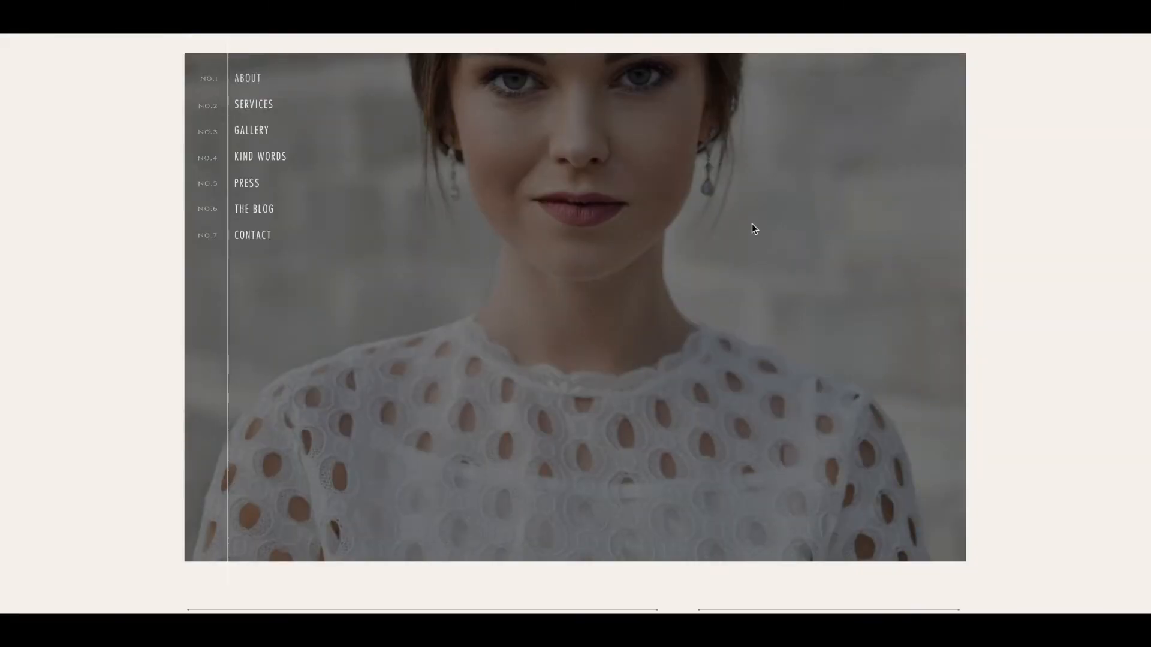
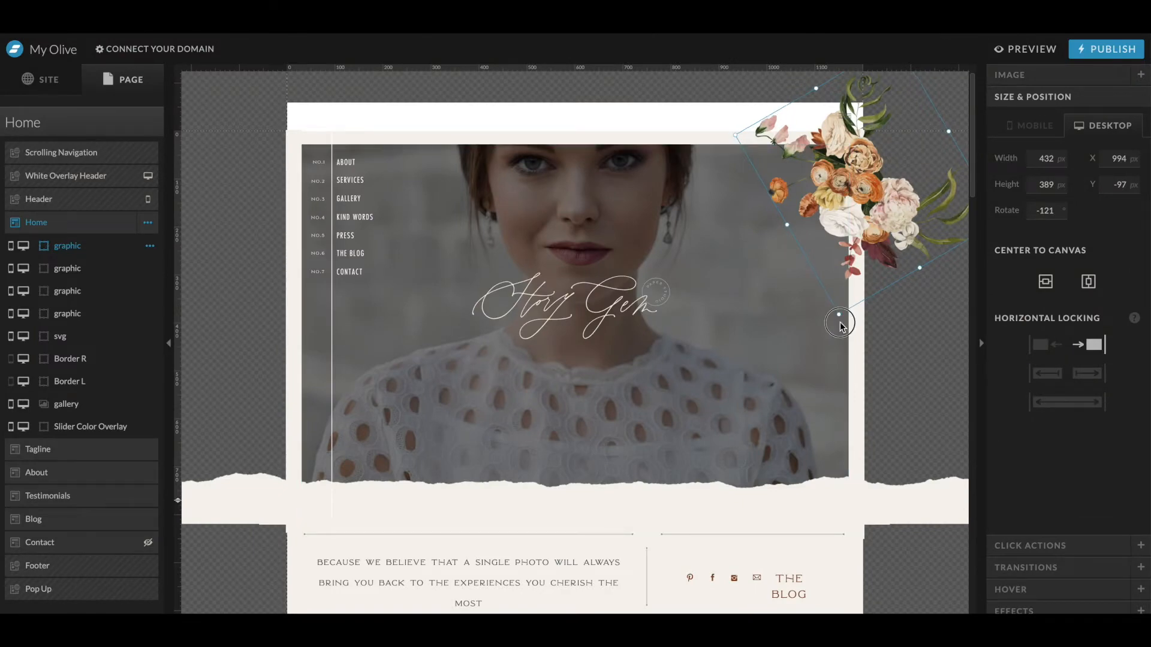
- Enlarge the floral arrangement at the hero's top right corner to about 507 by 456 px
{"action": "left_click_drag", "start_coordinate": [839, 324], "coordinate": [835, 354]}
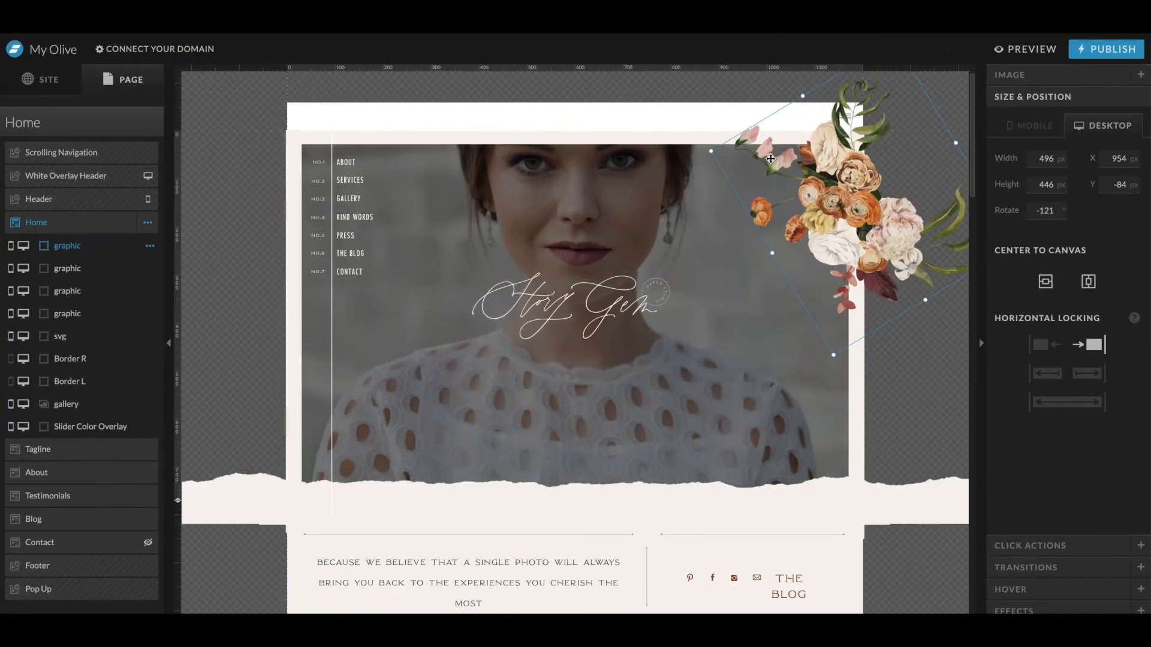
{"action": "left_click_drag", "start_coordinate": [827, 151], "coordinate": [832, 139]}
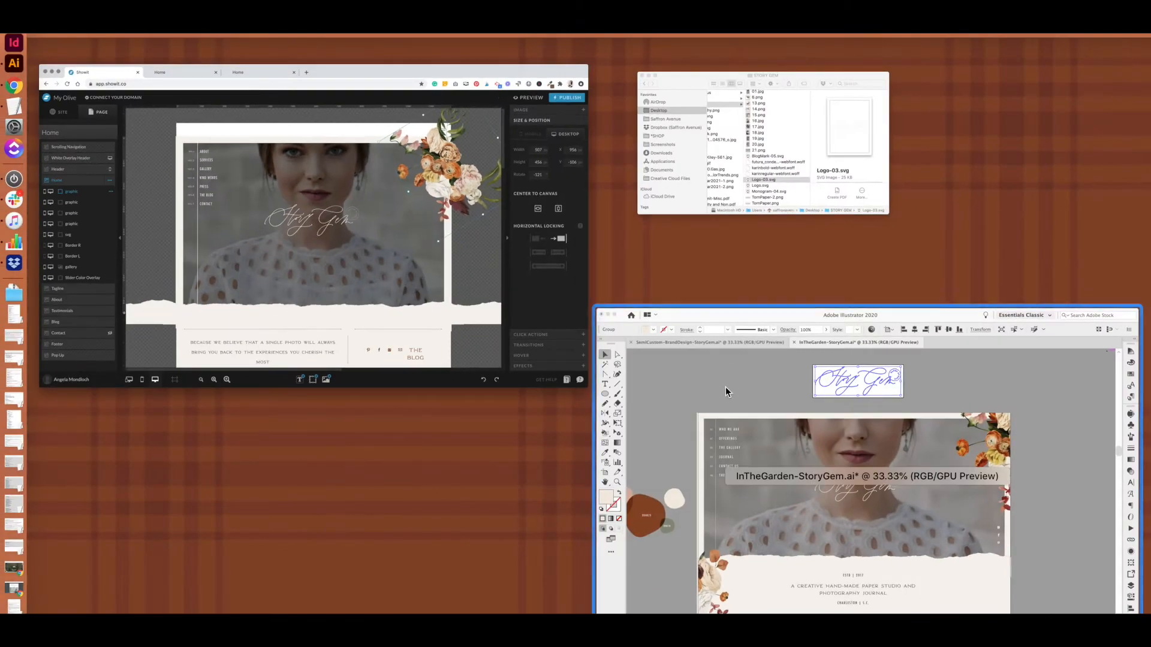
{"action": "left_click", "coordinate": [727, 414]}
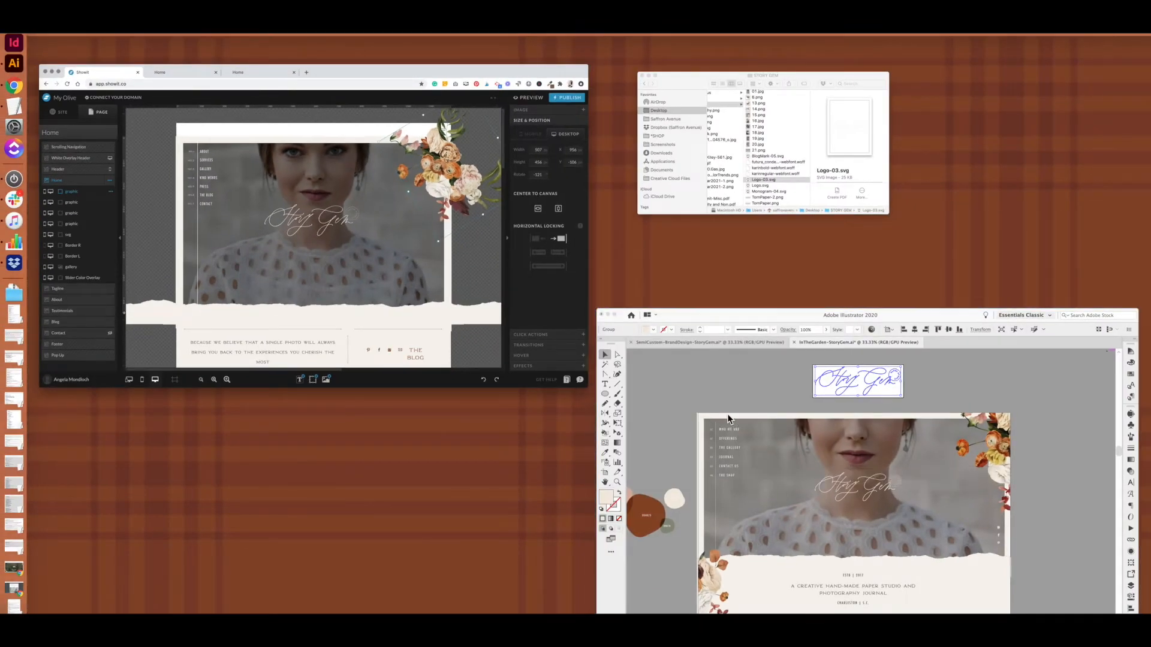
{"action": "scroll", "coordinate": [388, 484], "scroll_direction": "down", "scroll_amount": 3}
{"action": "key", "text": "ctrl+Up"}
{"action": "left_click", "coordinate": [375, 201]}
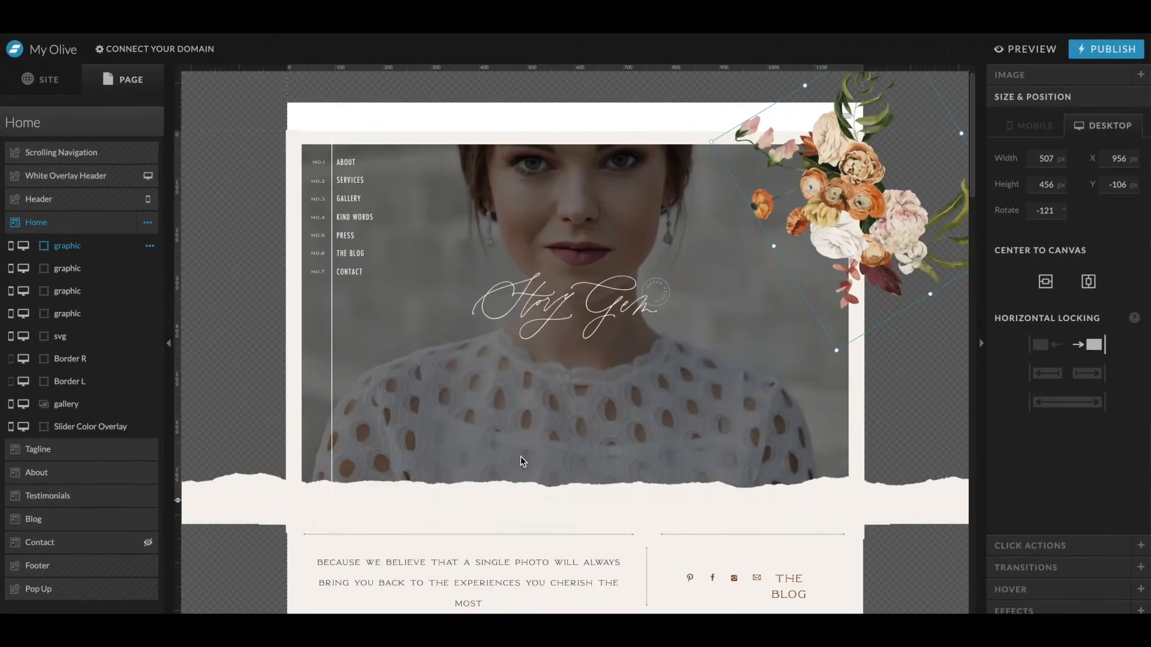
- Add the floral image 6.png from the media library to the Tagline section
{"action": "left_click", "coordinate": [515, 527]}
{"action": "scroll", "coordinate": [506, 530], "scroll_direction": "down", "scroll_amount": 2}
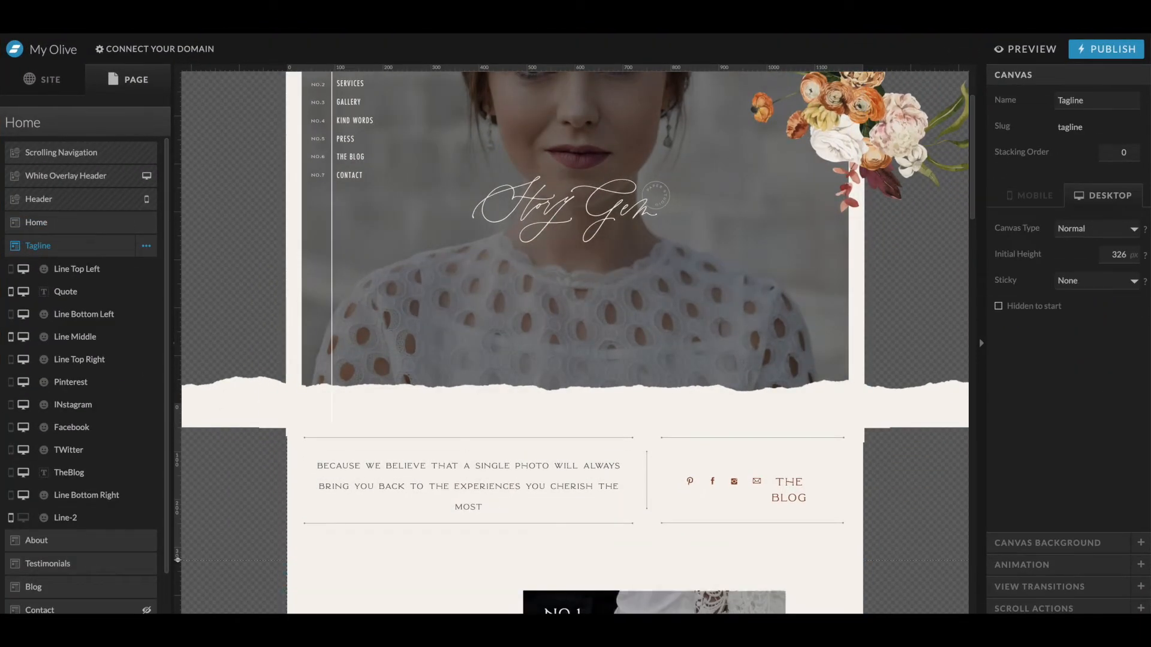
{"action": "left_click", "coordinate": [600, 609]}
{"action": "left_click", "coordinate": [983, 342]}
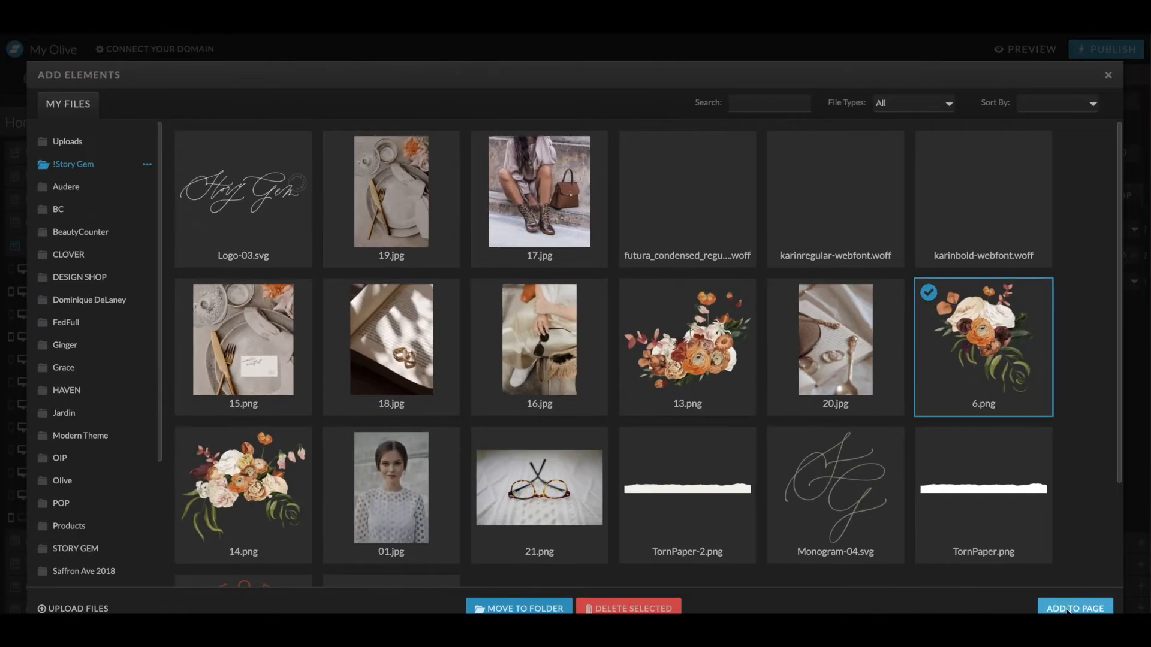
{"action": "left_click", "coordinate": [1067, 609]}
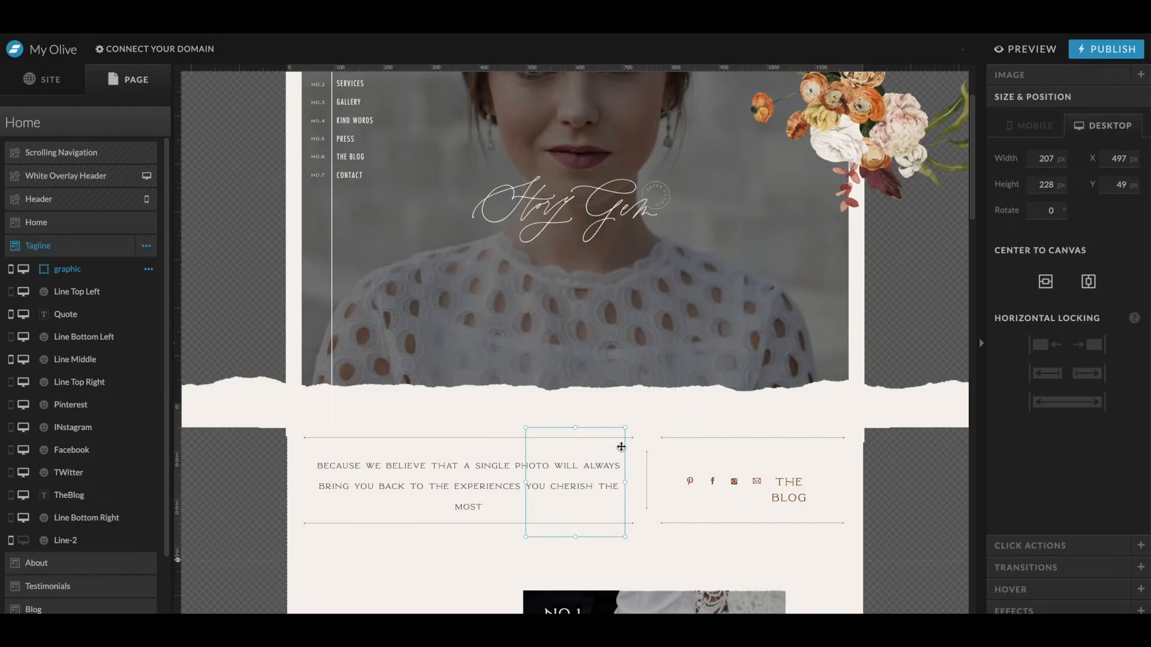
- Enlarge the new floral image, rotate it 90° and place it at the section's left edge, about 395 by 435 px
{"action": "left_click_drag", "start_coordinate": [604, 616], "coordinate": [390, 626]}
{"action": "left_click_drag", "start_coordinate": [525, 430], "coordinate": [410, 371]}
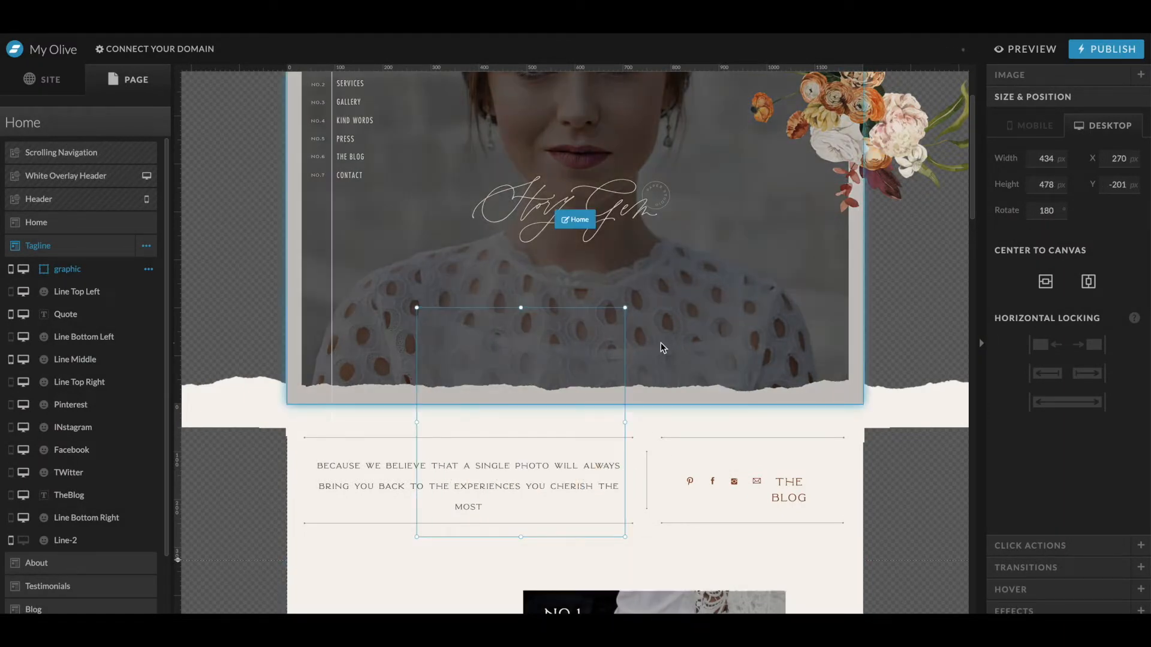
{"action": "left_click_drag", "start_coordinate": [628, 304], "coordinate": [420, 327]}
{"action": "left_click_drag", "start_coordinate": [588, 411], "coordinate": [317, 428]}
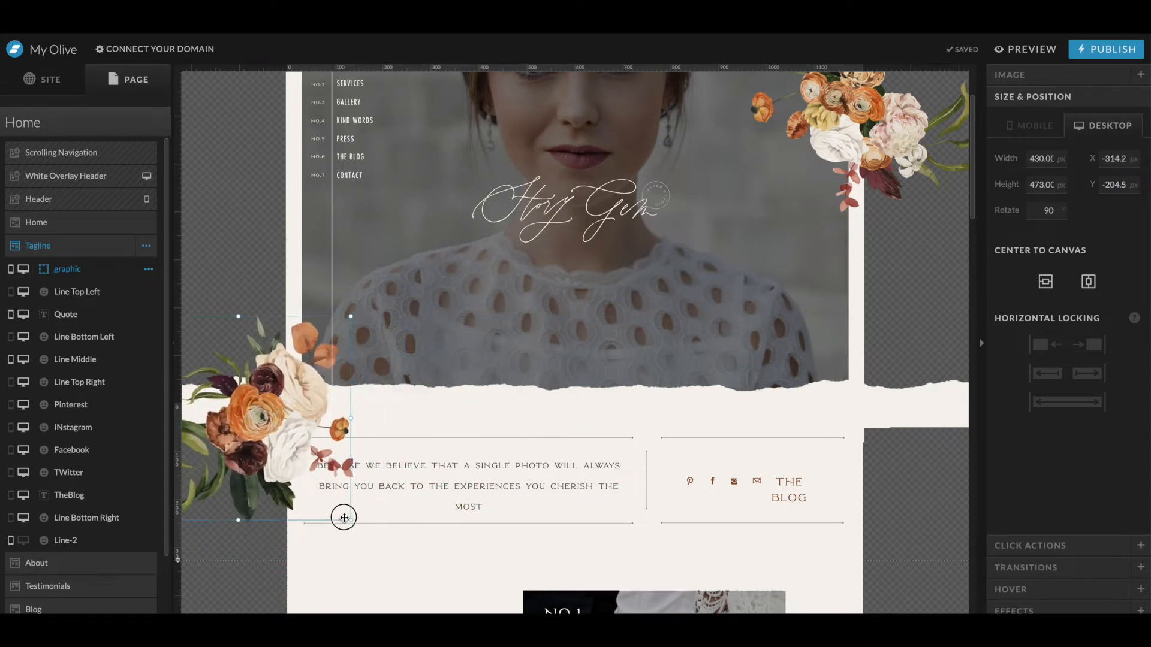
{"action": "left_click_drag", "start_coordinate": [348, 520], "coordinate": [330, 503]}
{"action": "left_click_drag", "start_coordinate": [248, 417], "coordinate": [267, 426]}
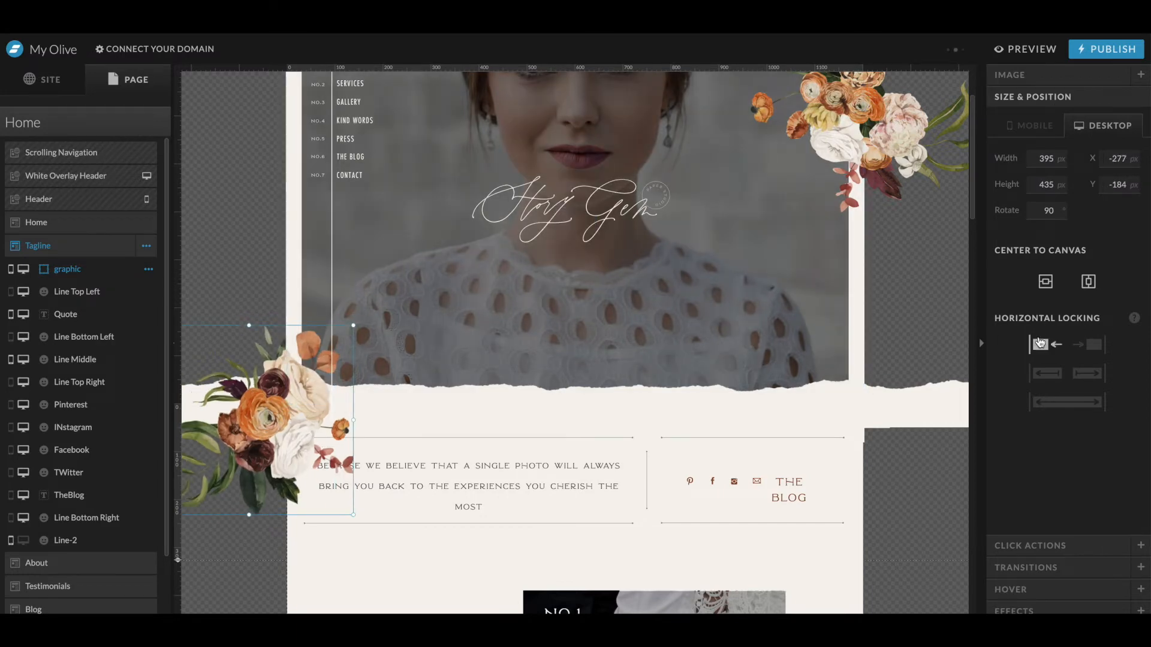
- Rotate the left floral image to about 81° and nudge it over the torn edge, about 358 by 394 px
{"action": "left_click", "coordinate": [354, 329]}
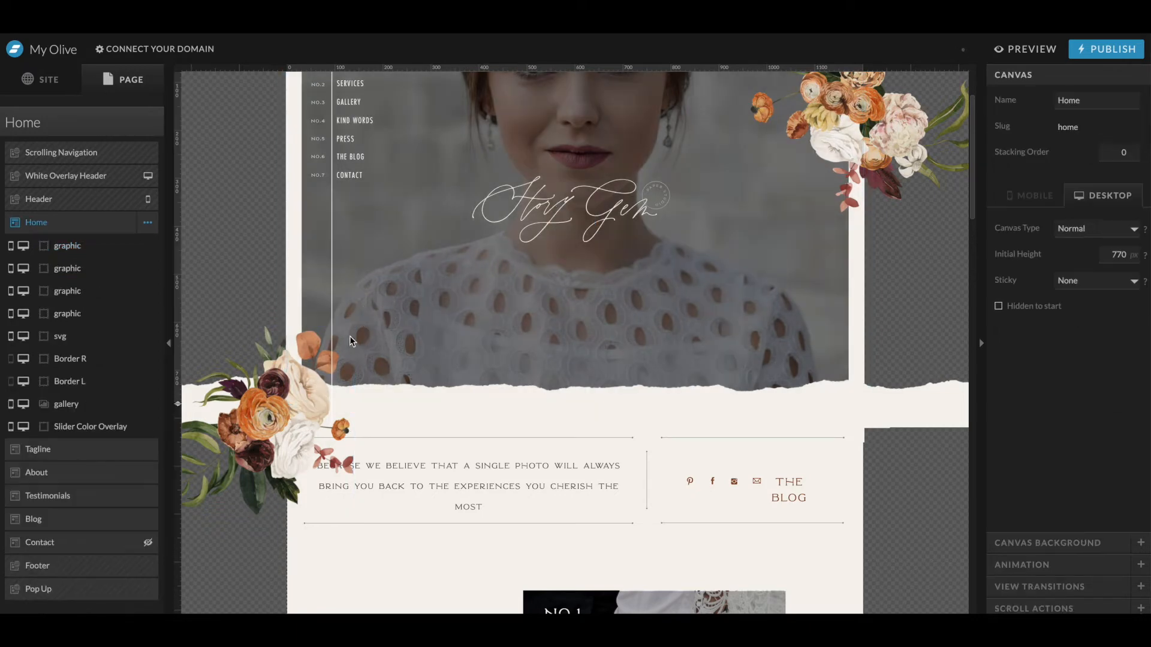
{"action": "left_click", "coordinate": [337, 335]}
{"action": "left_click", "coordinate": [336, 336]}
{"action": "left_click_drag", "start_coordinate": [350, 330], "coordinate": [326, 328]}
{"action": "left_click_drag", "start_coordinate": [288, 404], "coordinate": [297, 402]}
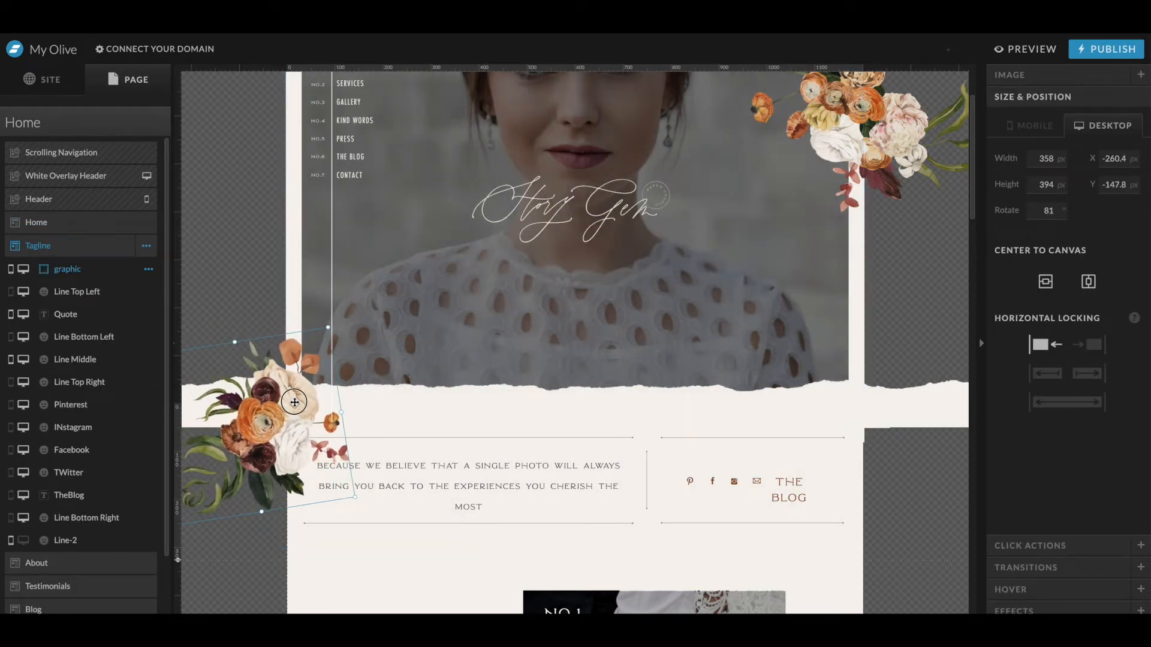
{"action": "scroll", "coordinate": [785, 372], "scroll_direction": "up", "scroll_amount": 2}
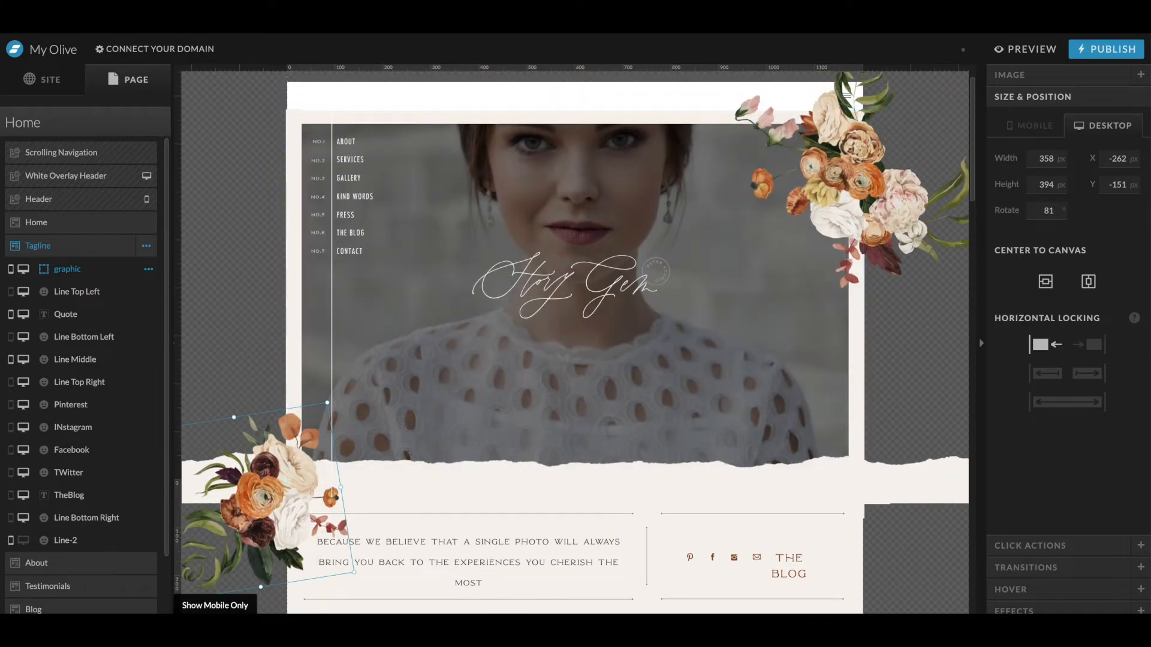
- Review the floral images and tagline area in the mobile and desktop layouts
{"action": "left_click", "coordinate": [123, 605]}
{"action": "scroll", "coordinate": [323, 360], "scroll_direction": "down", "scroll_amount": 6}
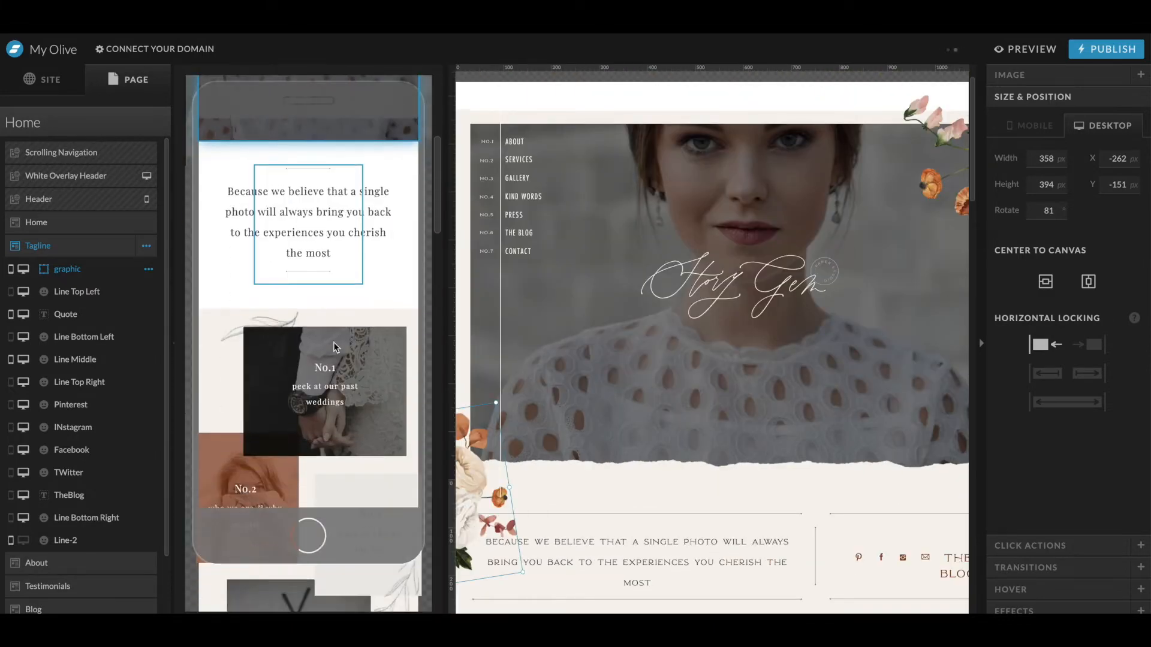
{"action": "scroll", "coordinate": [334, 347], "scroll_direction": "up", "scroll_amount": 5}
{"action": "scroll", "coordinate": [334, 347], "scroll_direction": "up", "scroll_amount": 2}
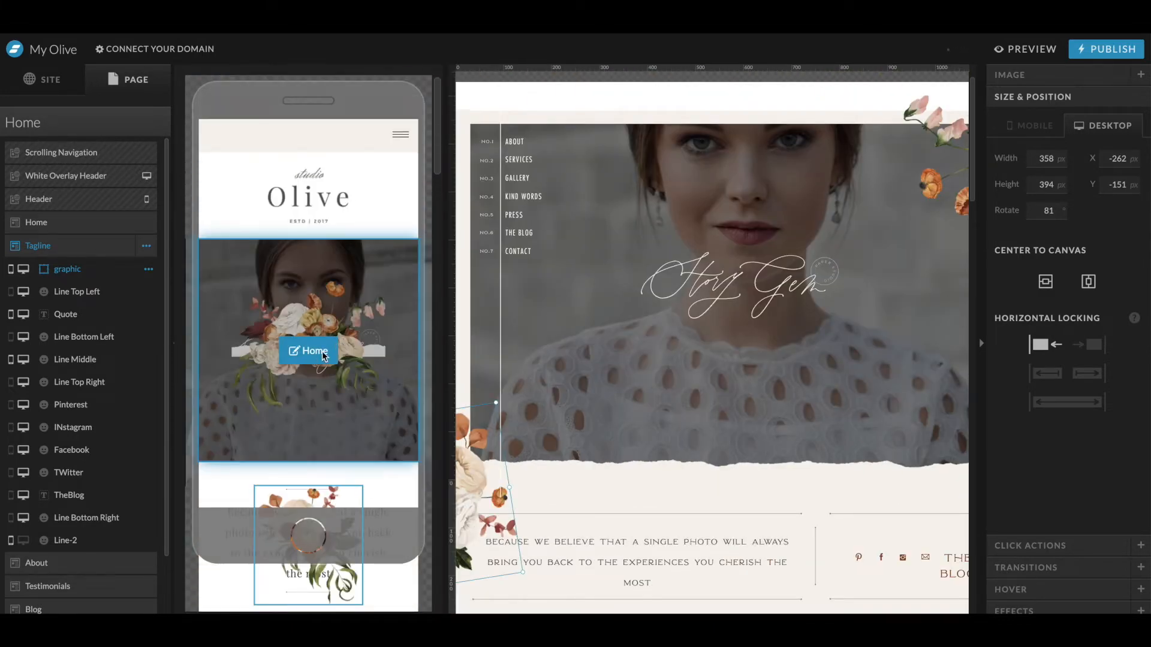
{"action": "left_click", "coordinate": [214, 623]}
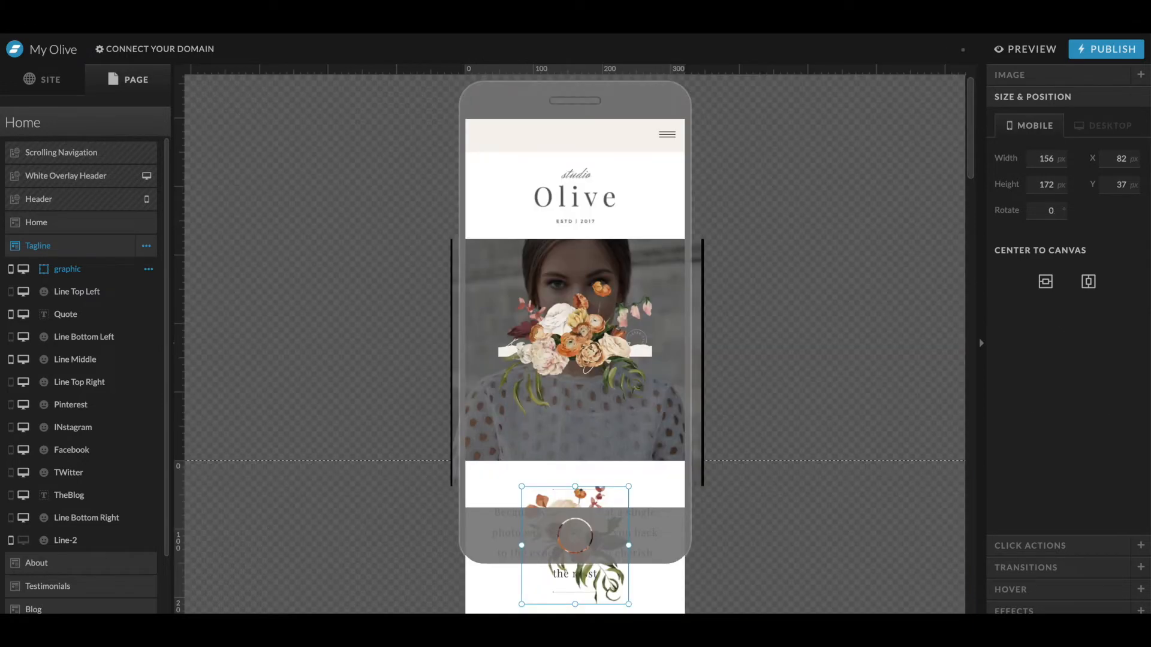
{"action": "left_click", "coordinate": [243, 623]}
{"action": "scroll", "coordinate": [564, 354], "scroll_direction": "down", "scroll_amount": 1}
{"action": "left_click", "coordinate": [574, 299]}
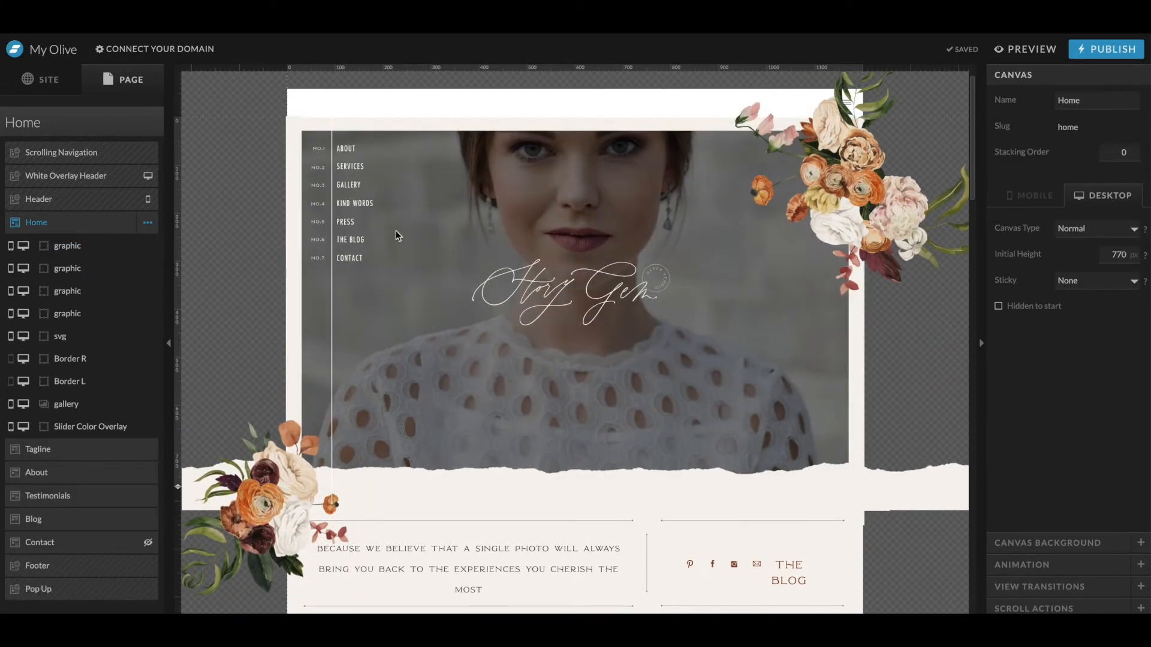
{"action": "left_click", "coordinate": [530, 417]}
{"action": "scroll", "coordinate": [530, 417], "scroll_direction": "down", "scroll_amount": 1}
{"action": "scroll", "coordinate": [530, 417], "scroll_direction": "up", "scroll_amount": 1}
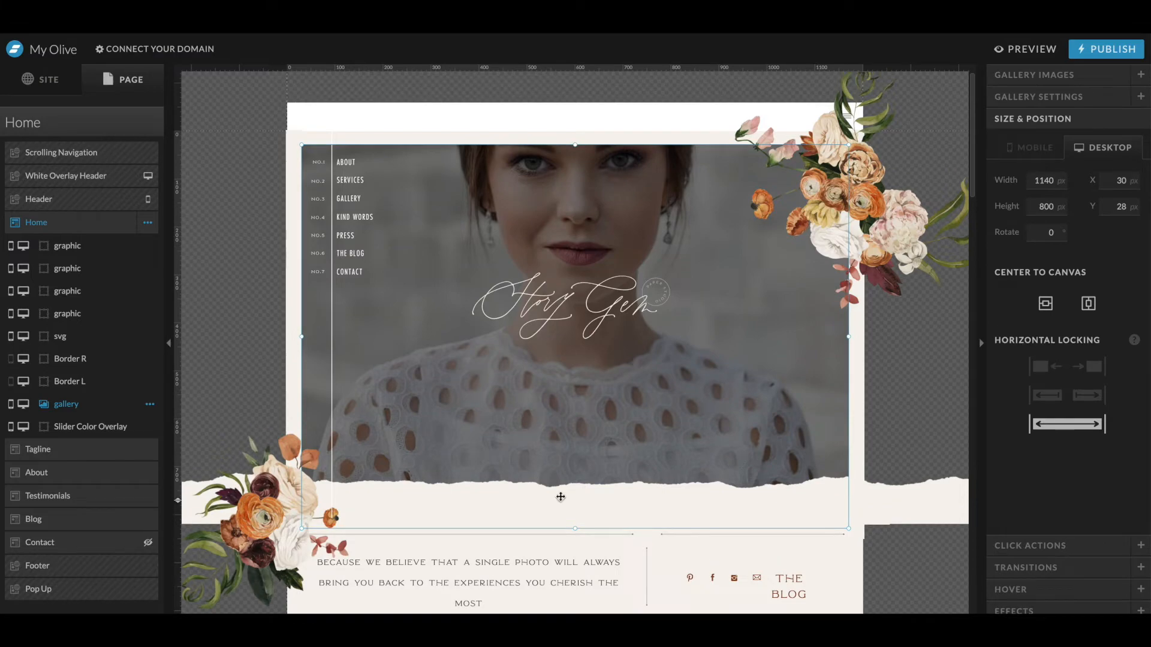
{"action": "left_click", "coordinate": [529, 566]}
{"action": "scroll", "coordinate": [537, 554], "scroll_direction": "down", "scroll_amount": 2}
{"action": "left_click", "coordinate": [617, 402]}
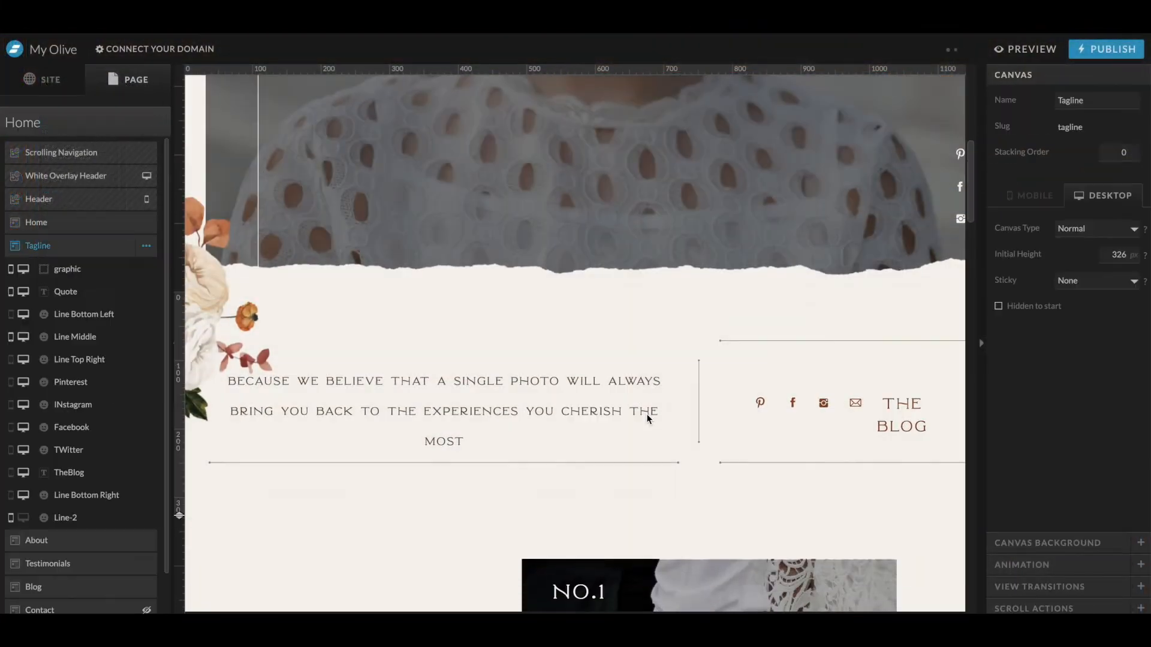
- Delete the horizontal lines, social icons, blog link and vertical divider from the tagline section
{"action": "left_click", "coordinate": [757, 336]}
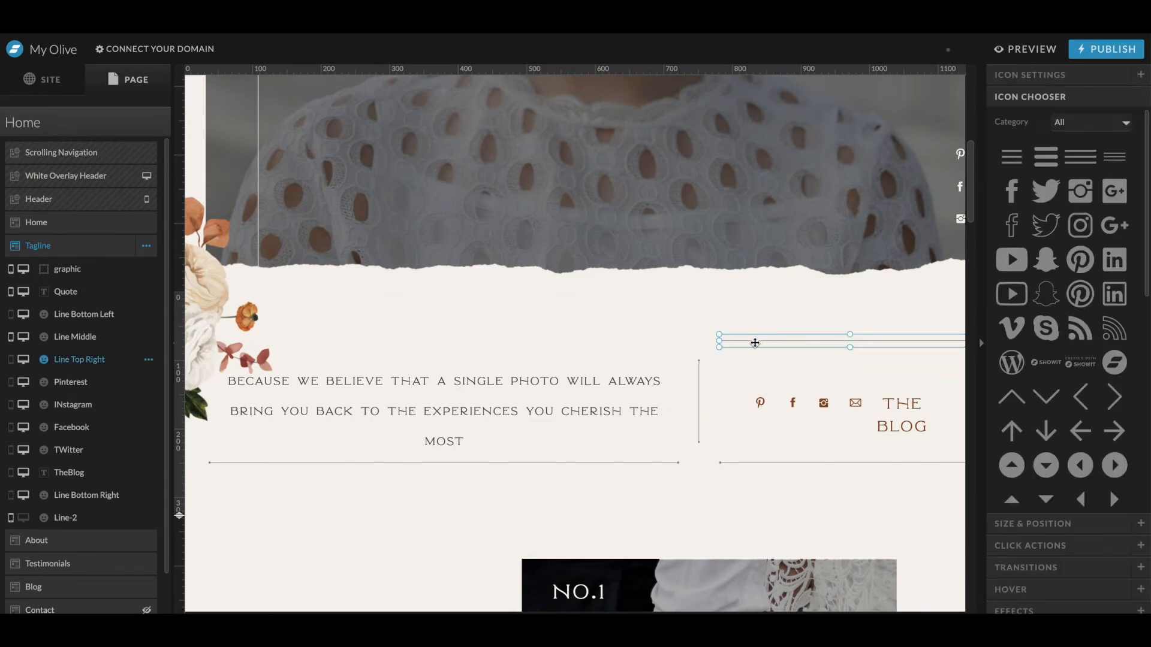
{"action": "key", "text": "Delete"}
{"action": "left_click_drag", "start_coordinate": [903, 355], "coordinate": [728, 498]}
{"action": "key", "text": "Delete"}
{"action": "left_click", "coordinate": [665, 462]}
{"action": "key", "text": "Delete"}
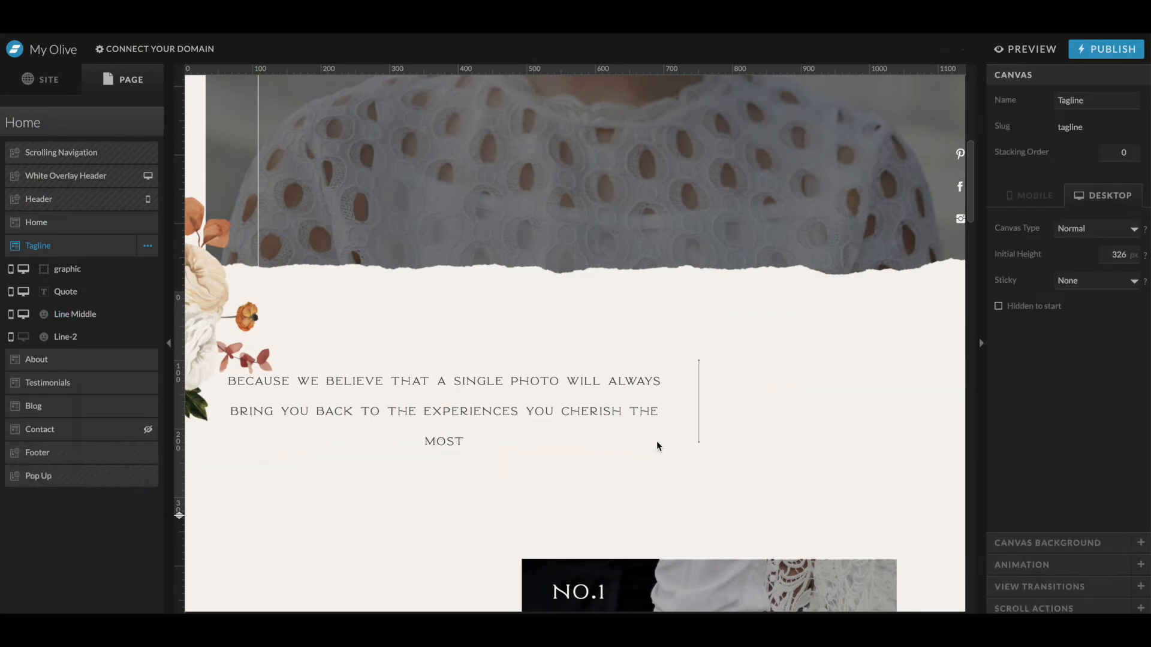
{"action": "left_click", "coordinate": [699, 404]}
{"action": "key", "text": "Delete"}
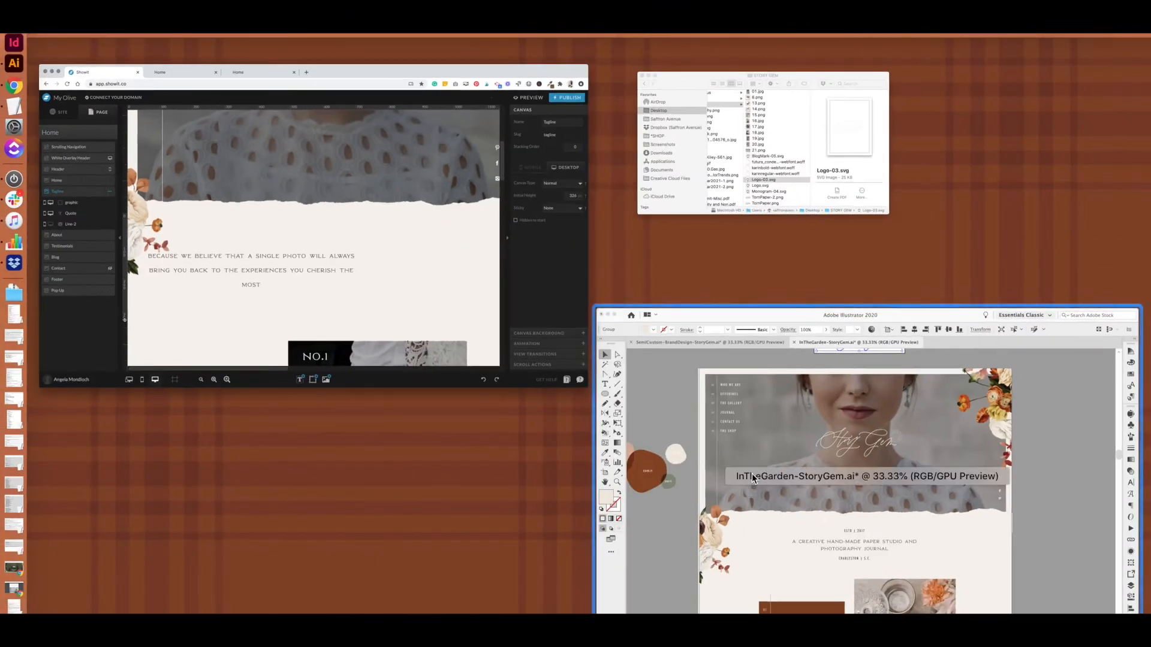
- Copy the tagline from the Illustrator mockup and paste it into the quote text as 'A creative hand-made paper studio and photography journal'
{"action": "left_click", "coordinate": [752, 474]}
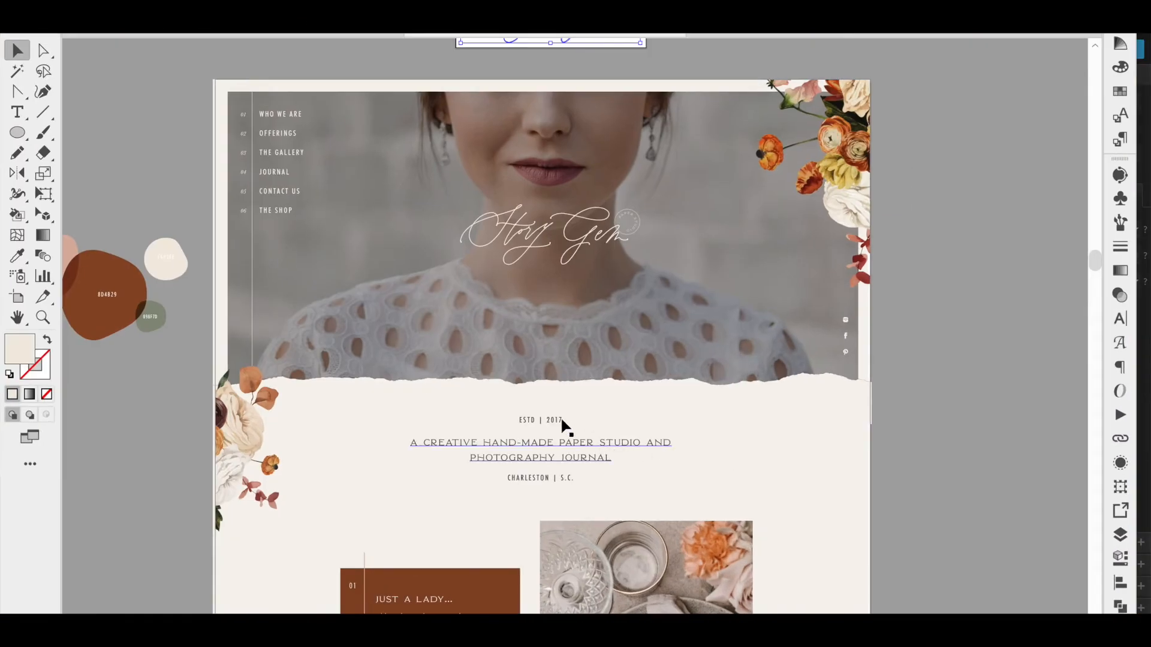
{"action": "left_click", "coordinate": [543, 458]}
{"action": "key", "text": "super+a"}
{"action": "key", "text": "ctrl+Up"}
{"action": "left_click", "coordinate": [312, 373]}
{"action": "double_click", "coordinate": [511, 407]}
{"action": "key", "text": "super+a"}
{"action": "type", "text": "A CREATIVE HAND-MADE PAPER STUDIO ANDPHOTOGRAPHY JOURNAL"}
{"action": "left_click", "coordinate": [572, 492]}
{"action": "left_click_drag", "start_coordinate": [572, 409], "coordinate": [754, 382]}
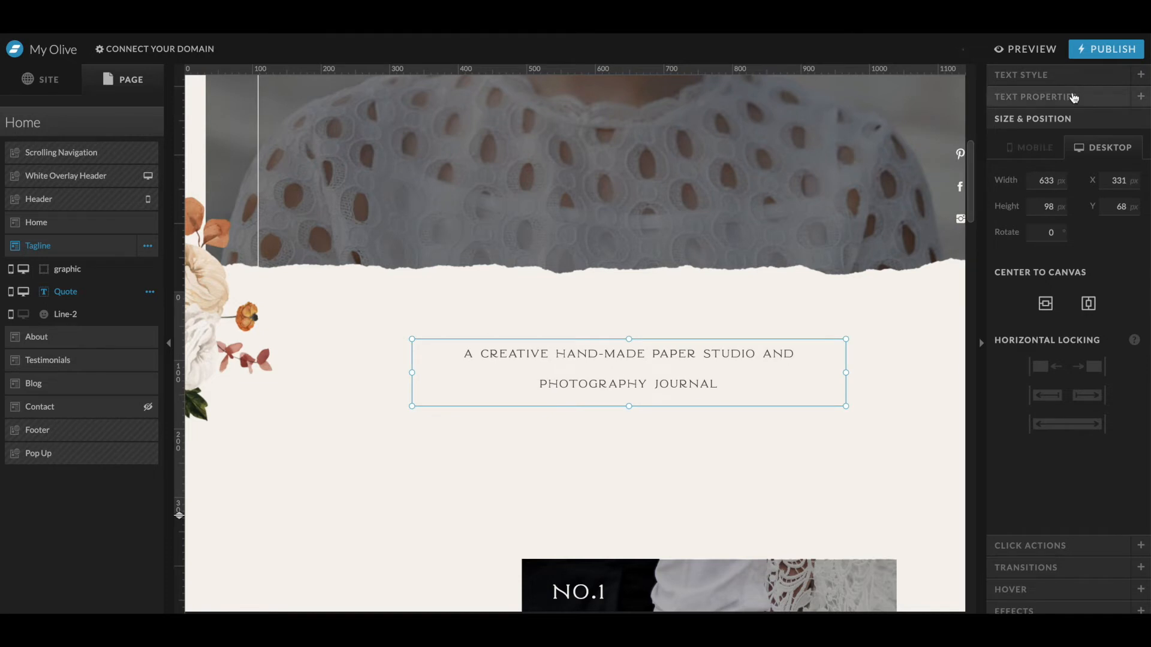
- Set the quote's font size to 26 px and line height to 1.6, then recentre the text block
{"action": "left_click", "coordinate": [1075, 76]}
{"action": "left_click", "coordinate": [1074, 137]}
{"action": "left_click", "coordinate": [1072, 137]}
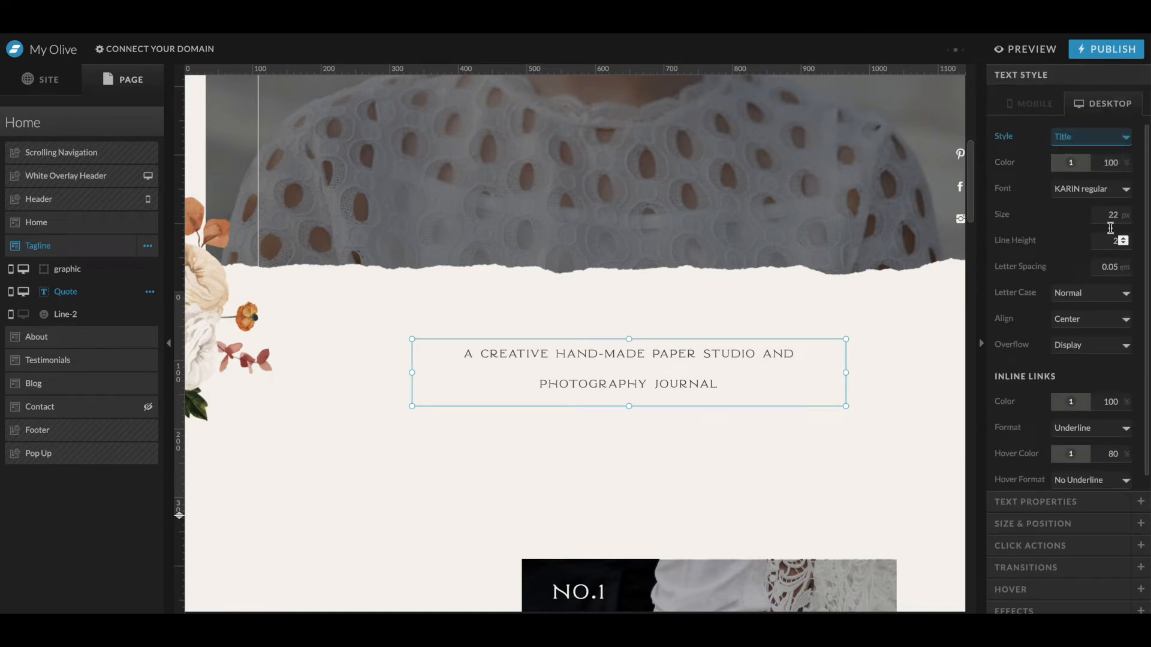
{"action": "left_click", "coordinate": [1088, 327]}
{"action": "left_click", "coordinate": [1123, 216]}
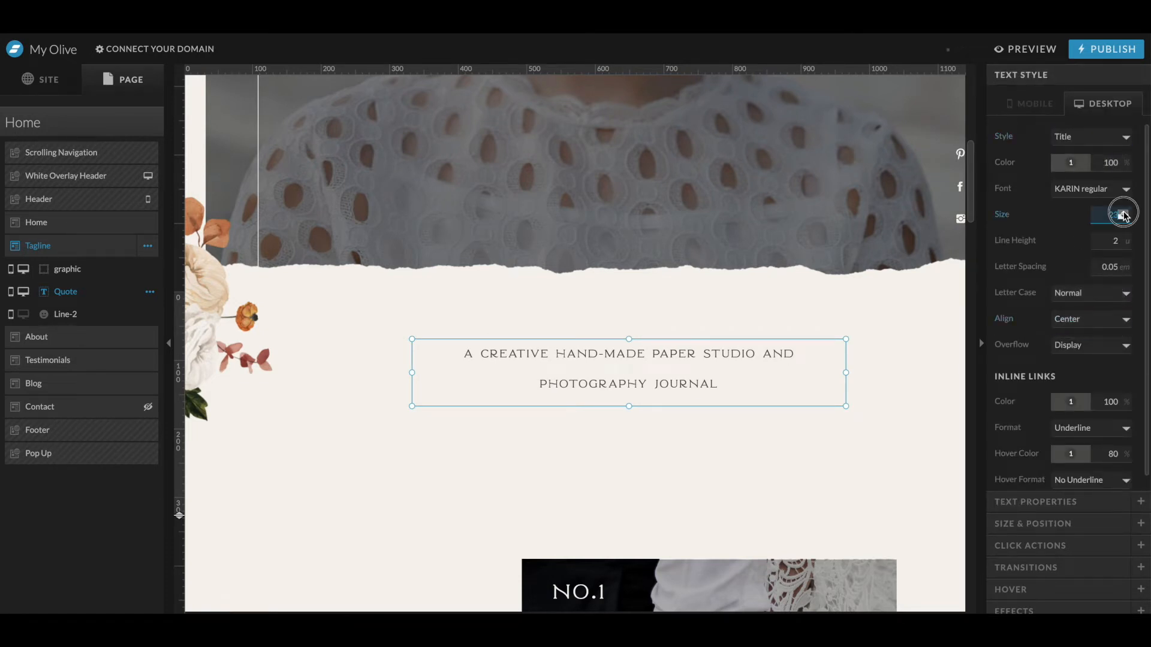
{"action": "left_click", "coordinate": [1124, 241]}
{"action": "type", "text": "1.6"}
{"action": "key", "text": "Tab"}
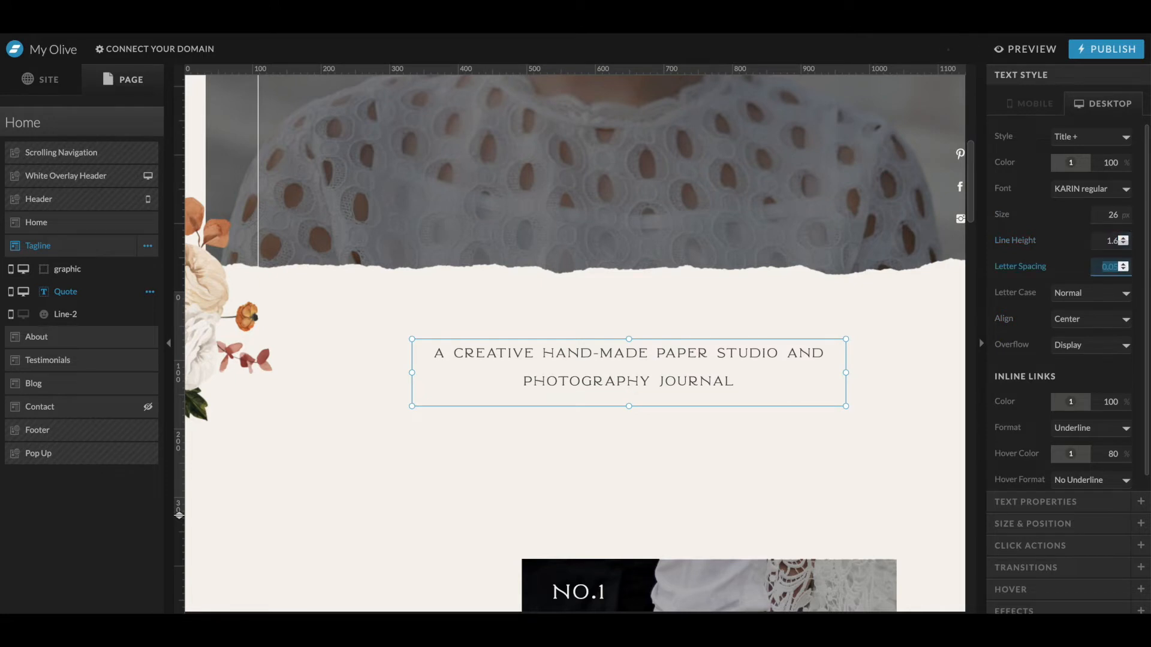
{"action": "left_click_drag", "start_coordinate": [687, 392], "coordinate": [645, 413]}
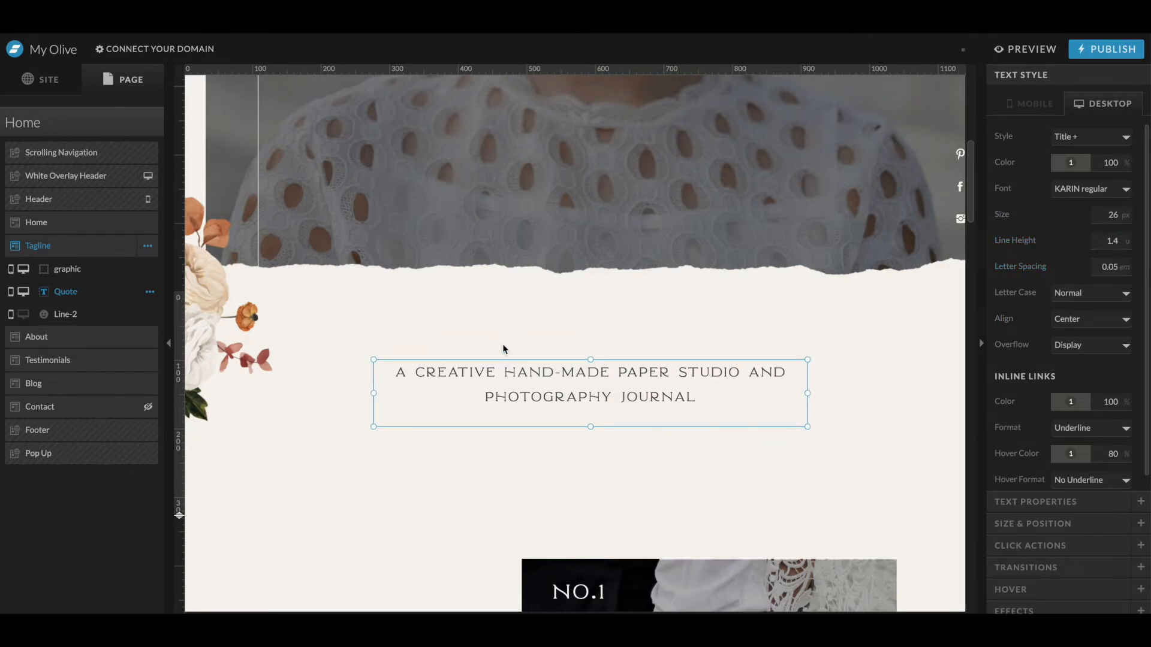
{"action": "left_click_drag", "start_coordinate": [556, 399], "coordinate": [570, 406]}
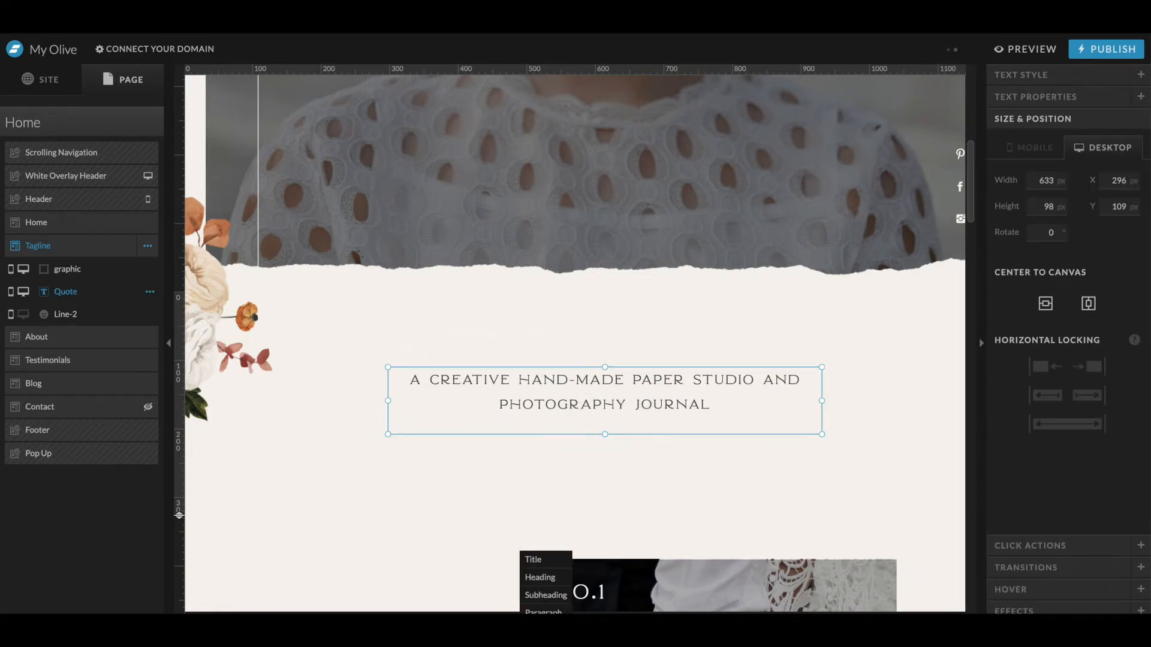
- Add a heading above the quote reading 'ESTD | 2017'
{"action": "left_click", "coordinate": [540, 578]}
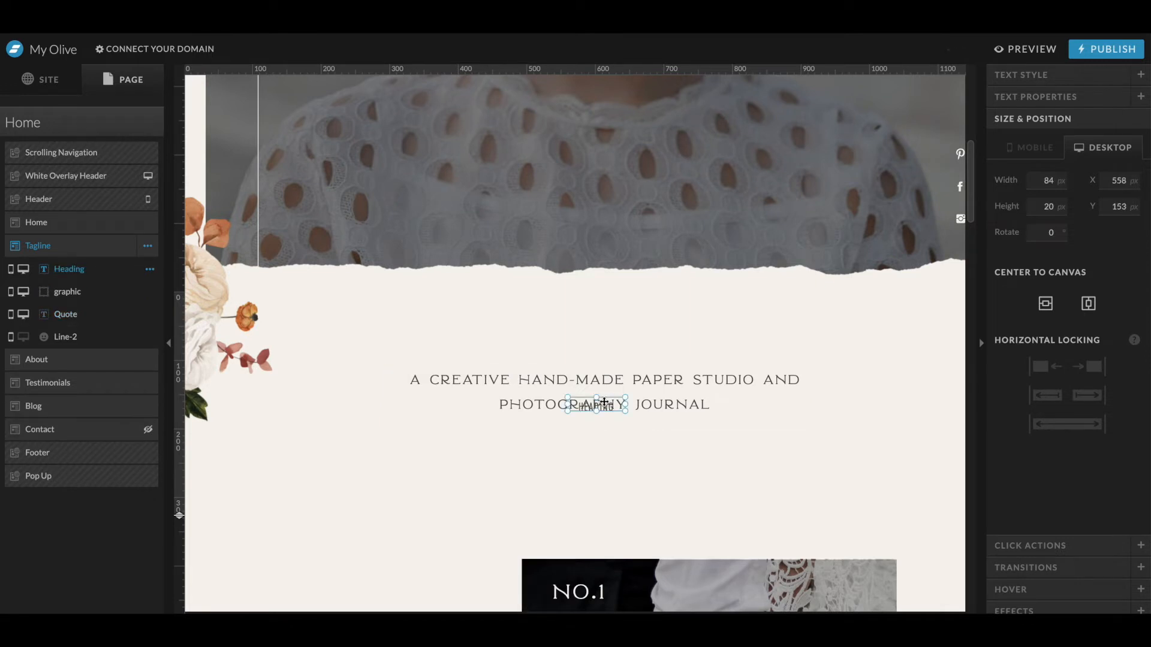
{"action": "double_click", "coordinate": [621, 339]}
{"action": "type", "text": "ESTD "}
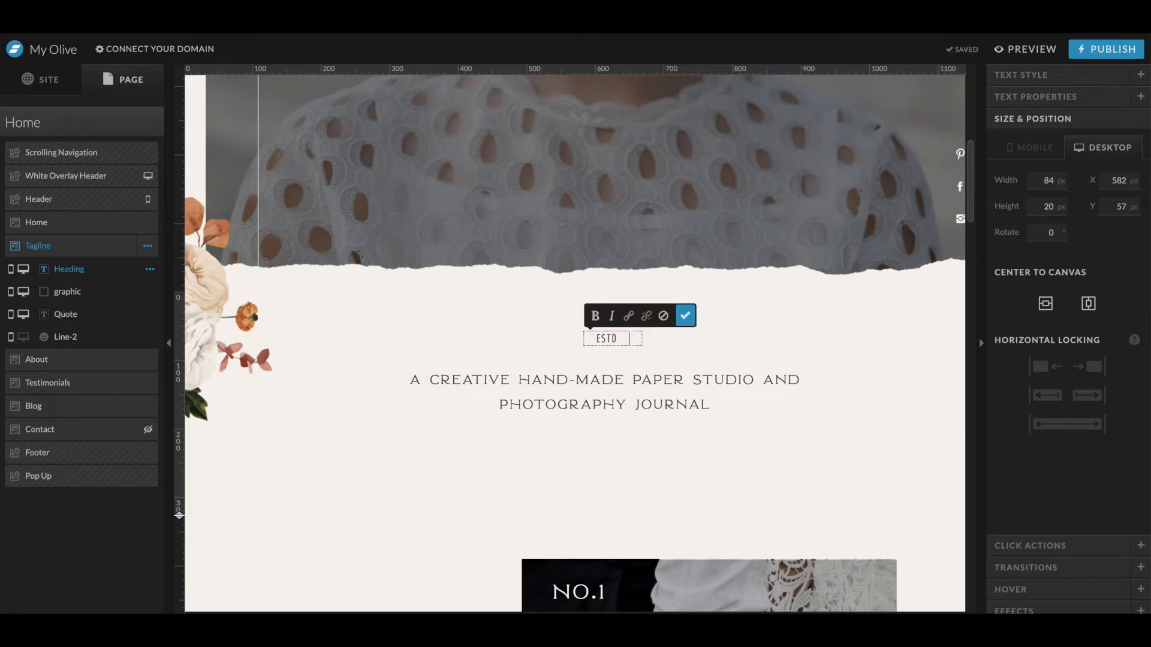
{"action": "type", "text": " \\"}
{"action": "key", "text": "XF86AudioMute"}
{"action": "type", "text": "|. 2"}
- Duplicate the heading below the quote and change its text to 'CHARLESTON | S.C.'
{"action": "left_click_drag", "start_coordinate": [667, 340], "coordinate": [624, 440]}
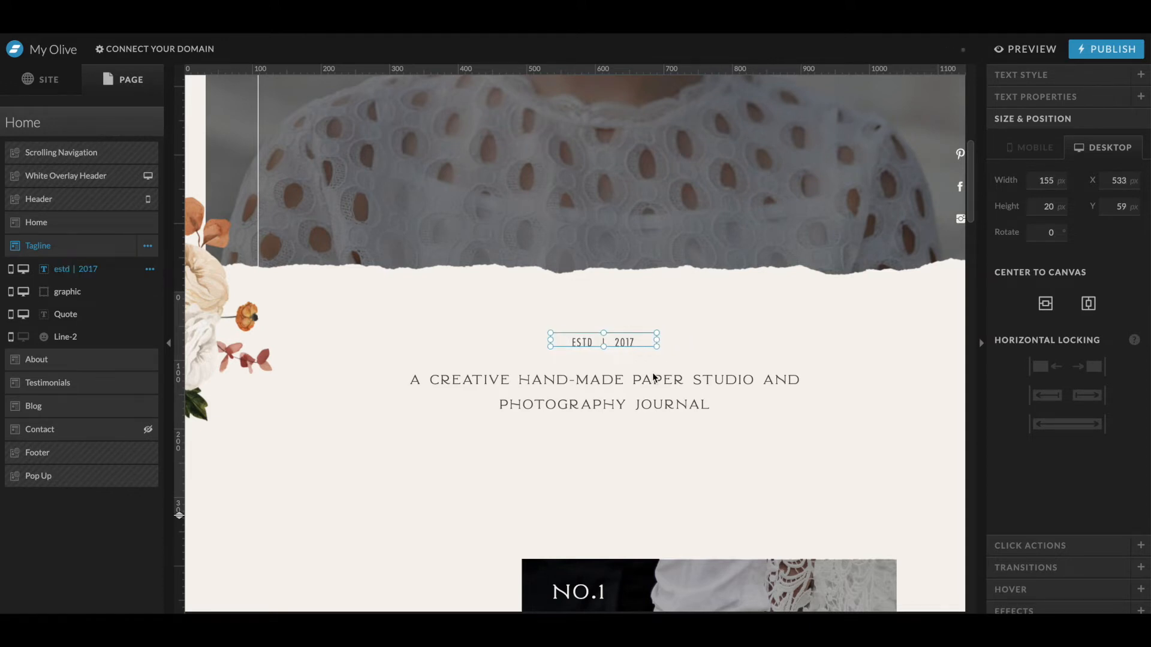
{"action": "double_click", "coordinate": [624, 440]}
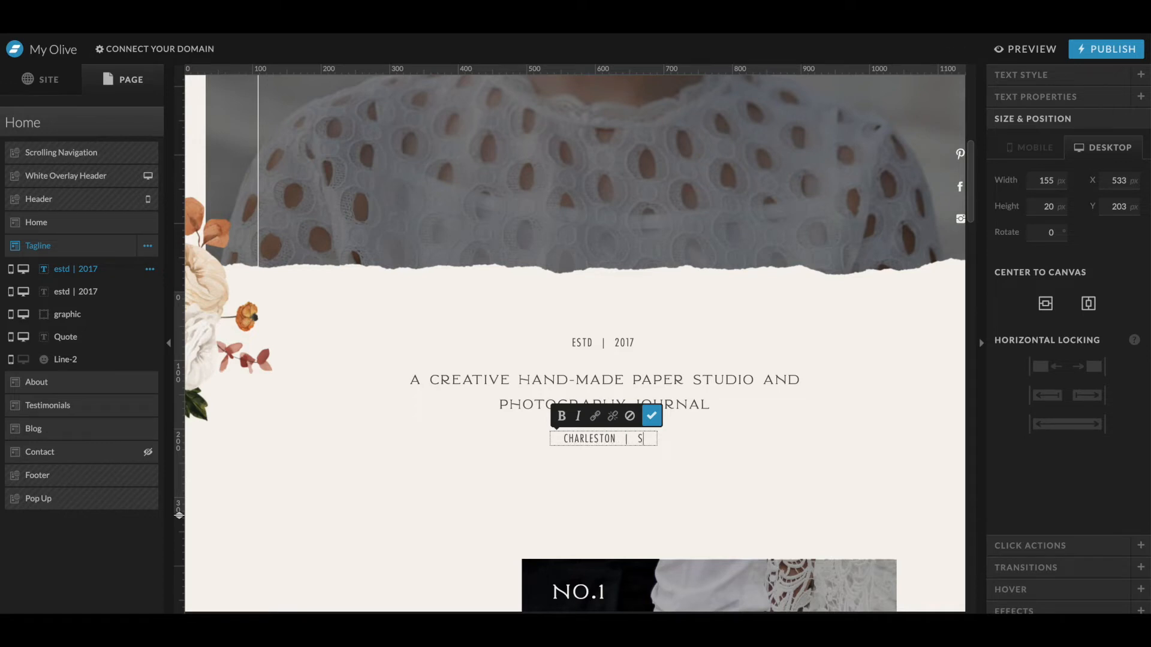
{"action": "left_click_drag", "start_coordinate": [687, 482], "coordinate": [582, 325]}
{"action": "left_click", "coordinate": [850, 454]}
{"action": "left_click", "coordinate": [603, 443]}
{"action": "left_click", "coordinate": [609, 378], "text": "shift"}
{"action": "left_click", "coordinate": [615, 343], "text": "shift"}
{"action": "left_click", "coordinate": [607, 446]}
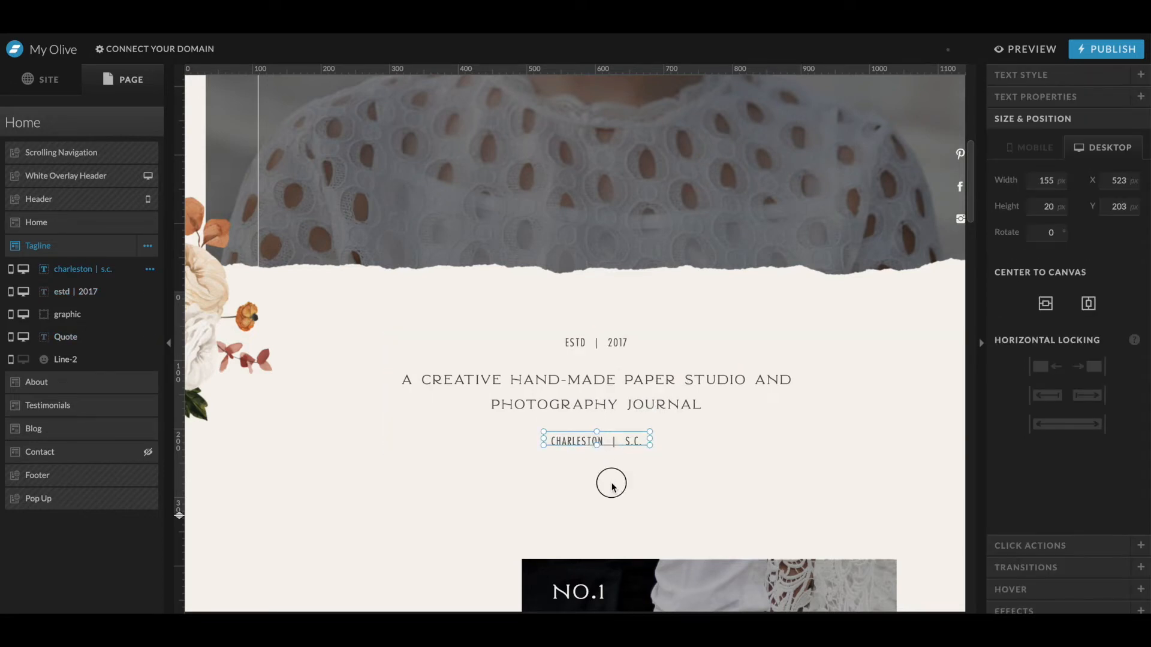
- Compare the tagline section with the Illustrator mockup and inspect the About section's image blocks
{"action": "key", "text": "ctrl+Up"}
{"action": "left_click", "coordinate": [797, 480]}
{"action": "key", "text": "Escape"}
{"action": "scroll", "coordinate": [549, 466], "scroll_direction": "down", "scroll_amount": 2}
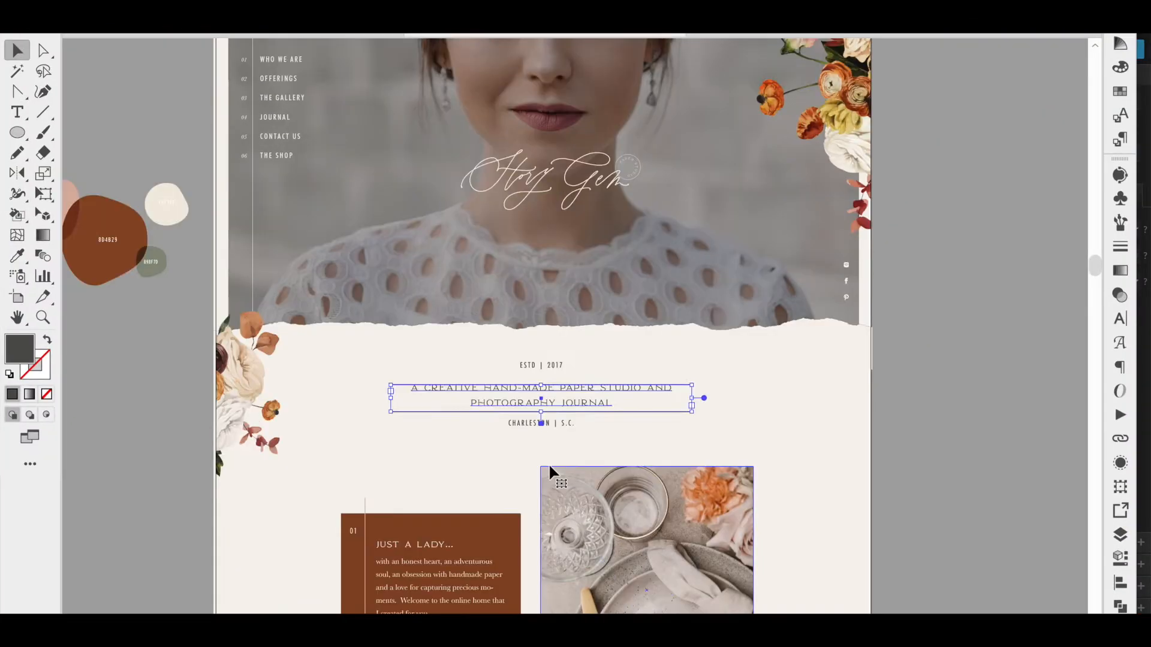
{"action": "scroll", "coordinate": [548, 463], "scroll_direction": "down", "scroll_amount": 5}
{"action": "key", "text": "ctrl+Up"}
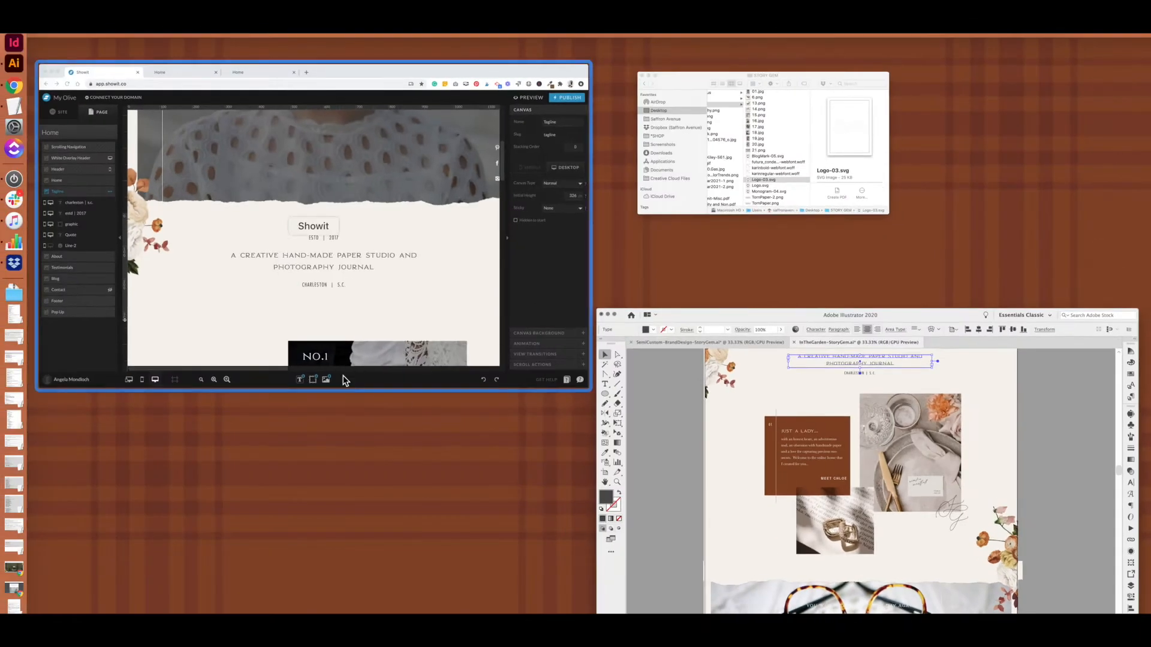
{"action": "left_click", "coordinate": [343, 380]}
{"action": "scroll", "coordinate": [663, 456], "scroll_direction": "down", "scroll_amount": 10}
{"action": "scroll", "coordinate": [664, 455], "scroll_direction": "up", "scroll_amount": 2}
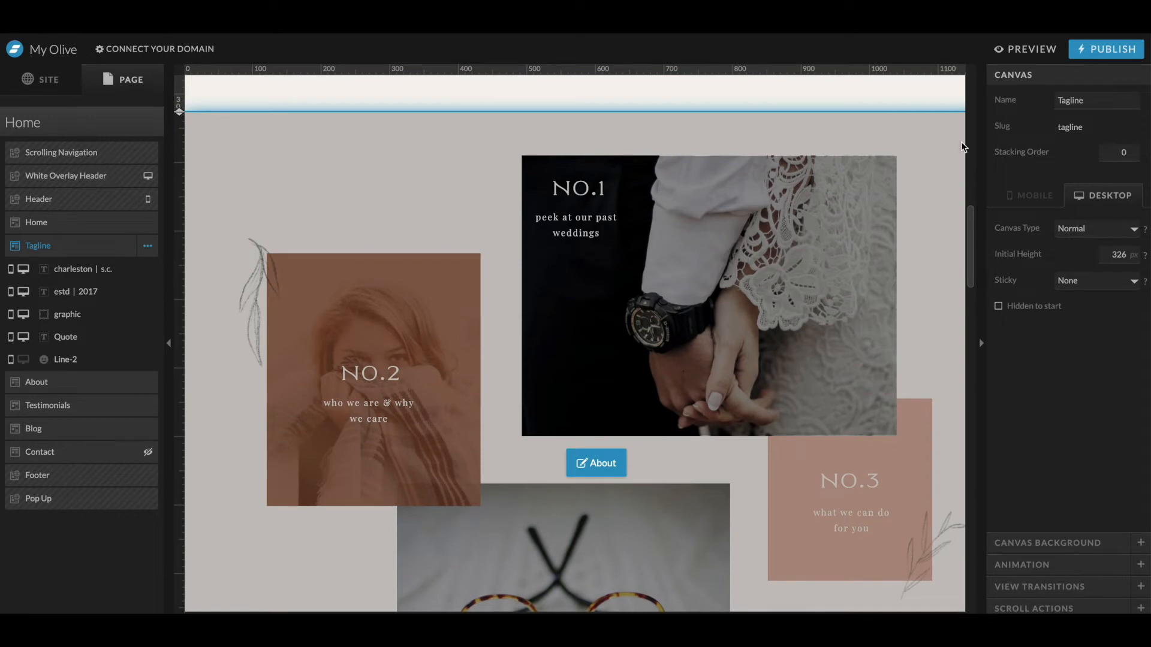
{"action": "left_click", "coordinate": [606, 260]}
{"action": "left_click", "coordinate": [598, 266]}
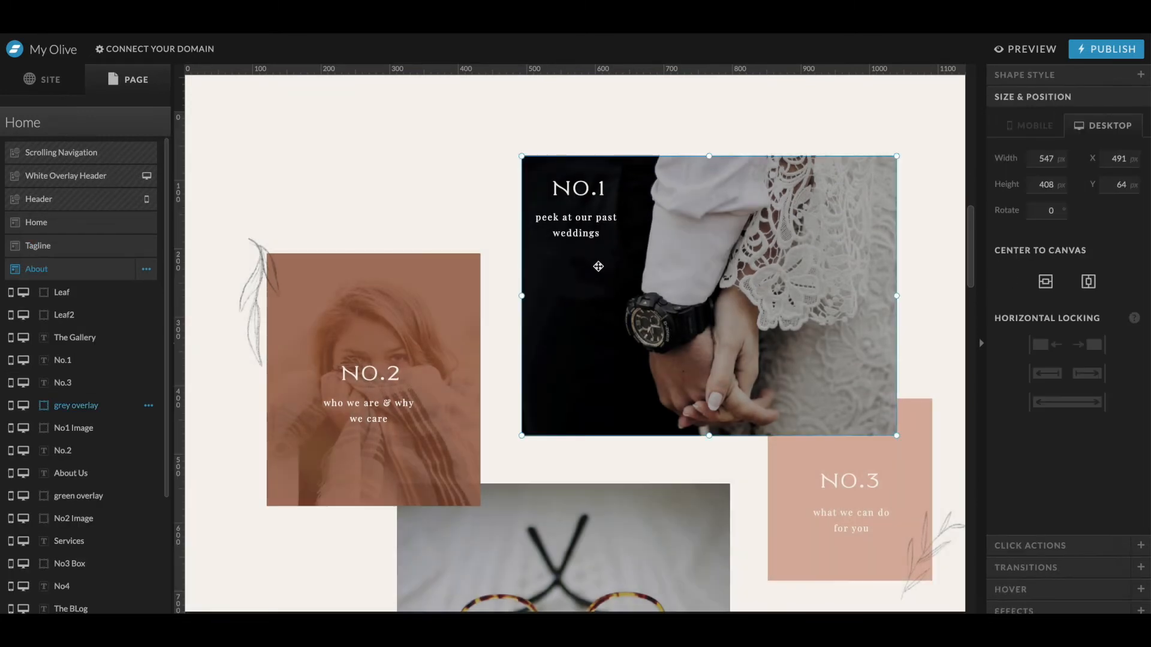
- Delete the grey overlay and the 'peek at our past weddings' caption from the About section
{"action": "left_click_drag", "start_coordinate": [598, 266], "coordinate": [666, 344]}
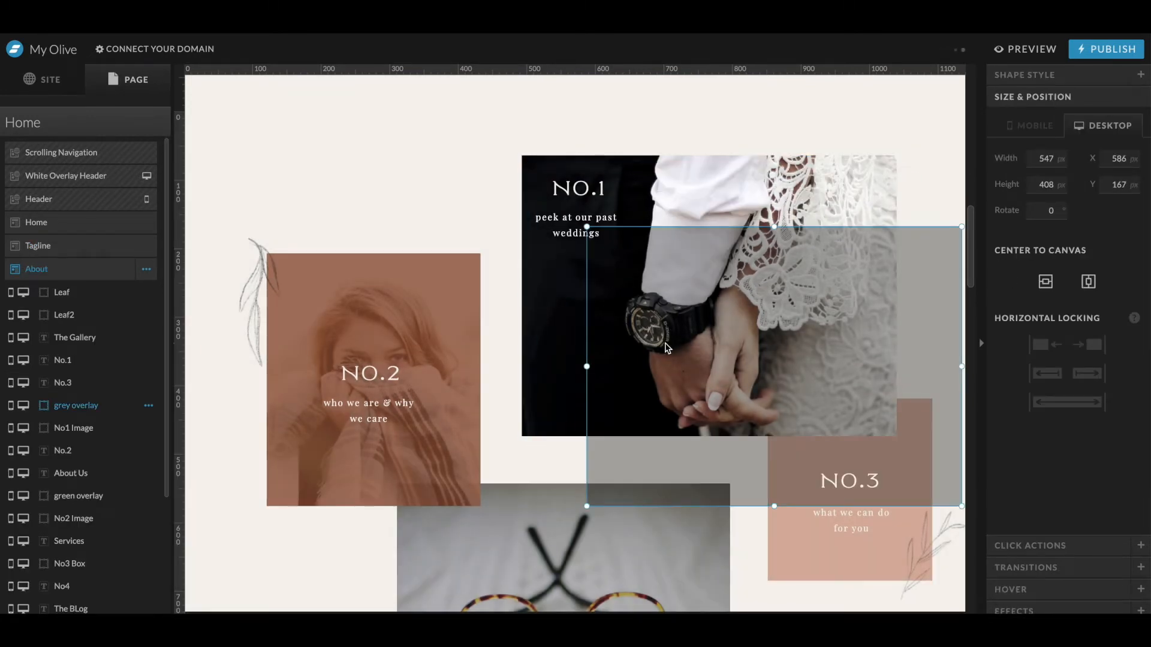
{"action": "key", "text": "Delete"}
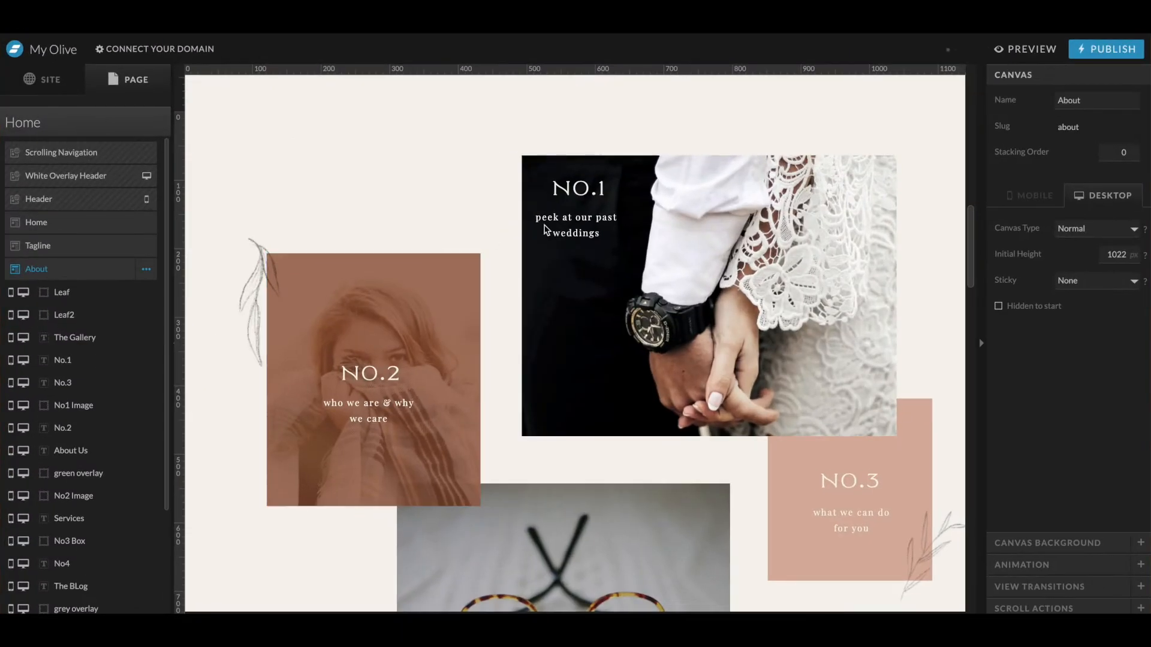
{"action": "left_click", "coordinate": [546, 230]}
{"action": "key", "text": "Delete"}
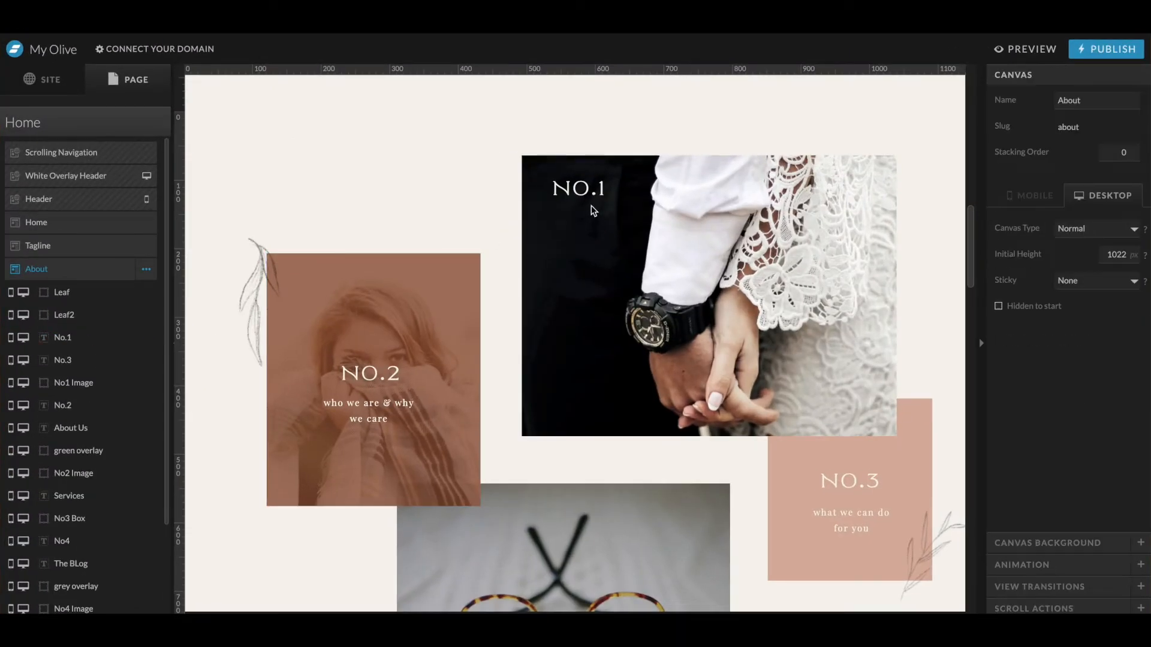
- Delete the NO.1 heading and the NO.3 box together with its text
{"action": "left_click", "coordinate": [590, 204]}
{"action": "key", "text": "Delete"}
{"action": "left_click", "coordinate": [584, 225]}
{"action": "left_click_drag", "start_coordinate": [745, 470], "coordinate": [927, 593]}
{"action": "key", "text": "Delete"}
- Delete the NO.2 image and the leaf graphic beside it
{"action": "left_click_drag", "start_coordinate": [380, 268], "coordinate": [428, 293]}
{"action": "left_click", "coordinate": [389, 263]}
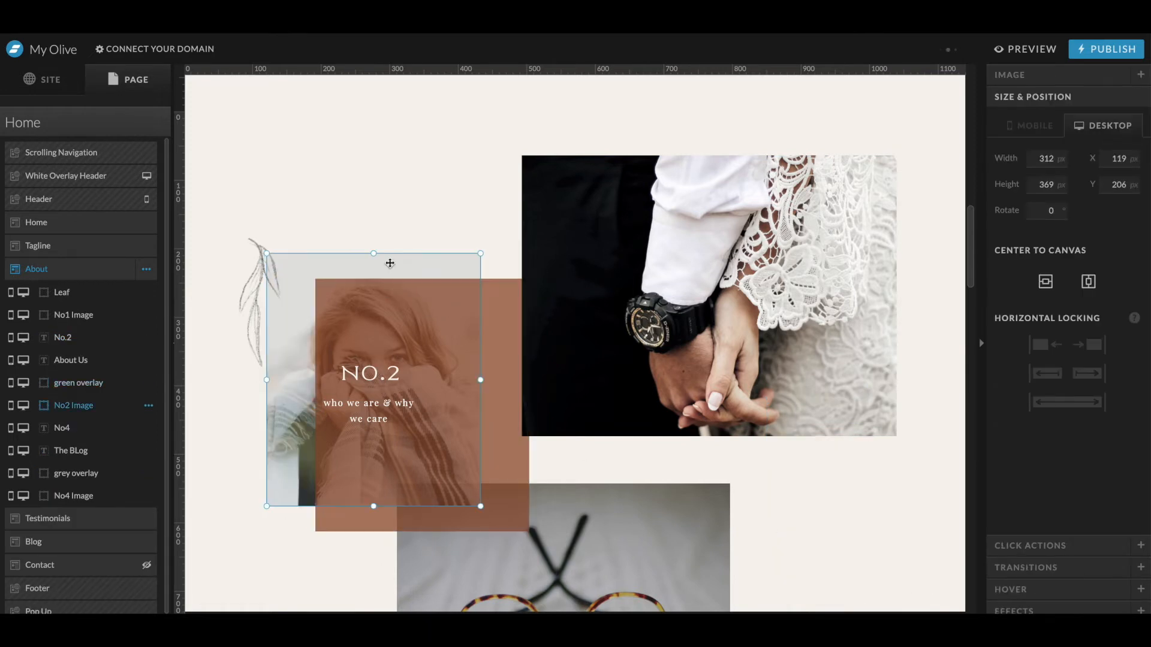
{"action": "key", "text": "Delete"}
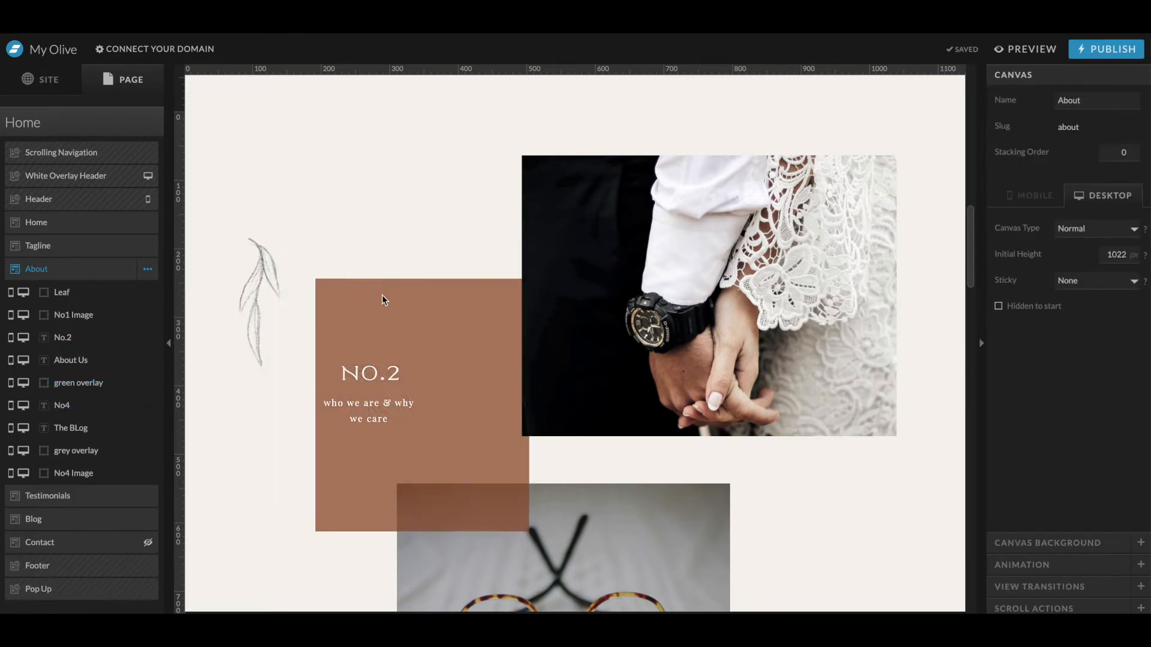
{"action": "left_click", "coordinate": [249, 262]}
{"action": "key", "text": "Delete"}
- Move the brown overlay box up and left and set its colour opacity to 100%
{"action": "left_click_drag", "start_coordinate": [387, 335], "coordinate": [346, 295]}
{"action": "left_click", "coordinate": [1055, 74]}
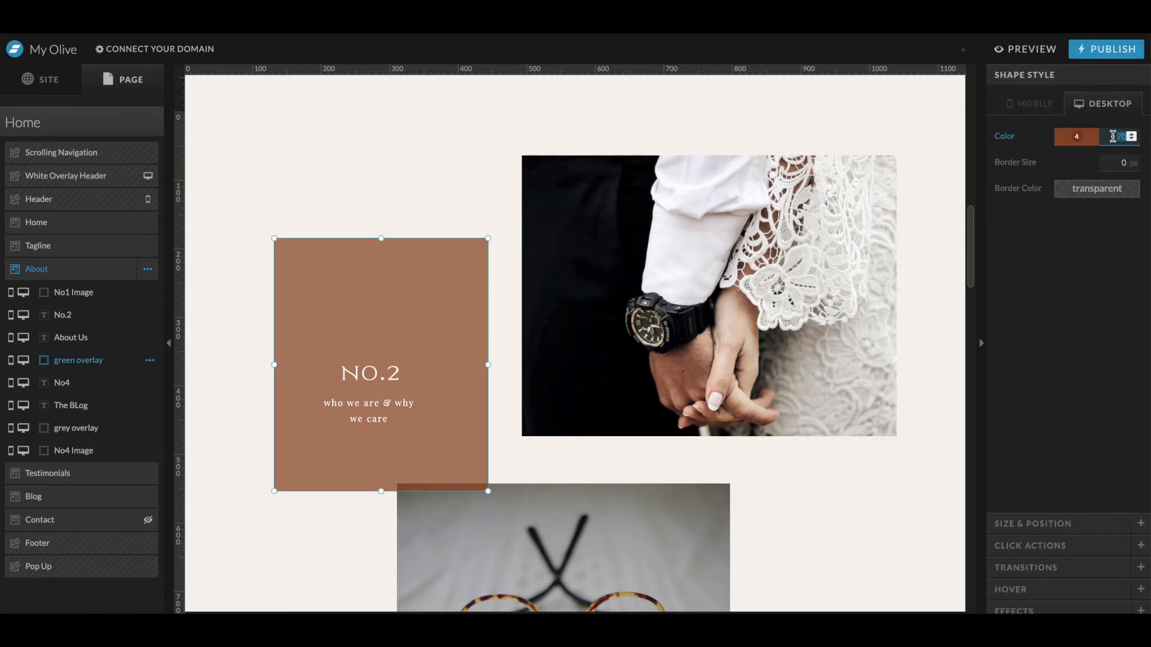
{"action": "type", "text": "00"}
- Change the NO.2 heading to 'JUST A LADY...' and widen its text box
{"action": "left_click_drag", "start_coordinate": [368, 398], "coordinate": [342, 350]}
{"action": "double_click", "coordinate": [344, 335]}
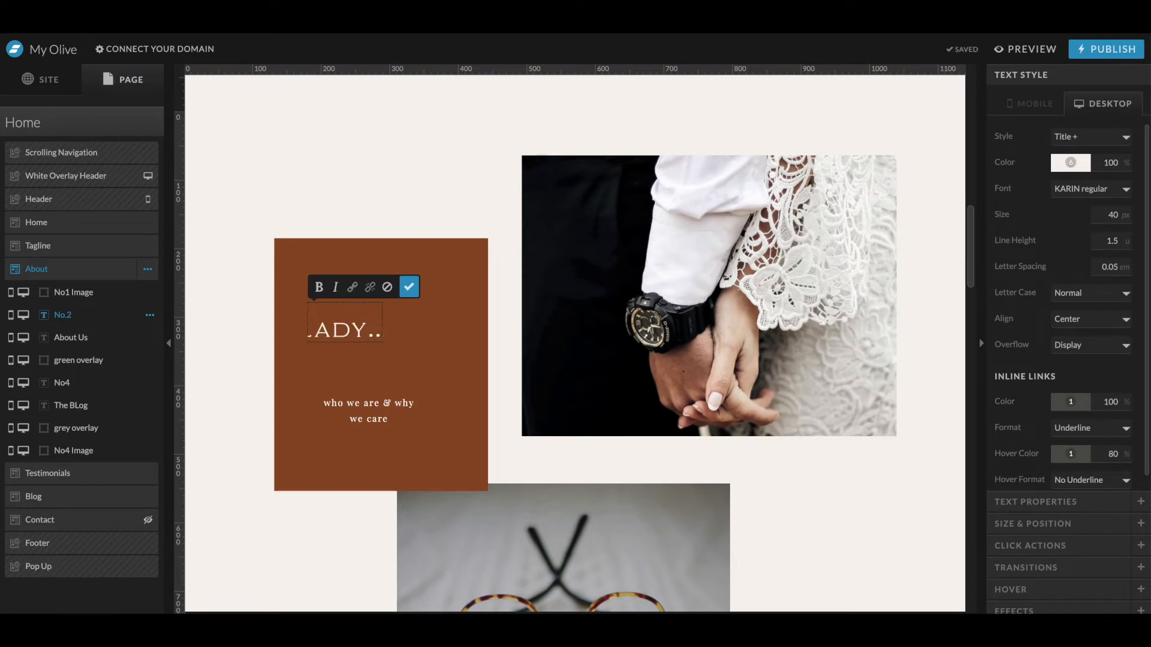
{"action": "left_click", "coordinate": [394, 336]}
{"action": "left_click", "coordinate": [369, 328]}
{"action": "left_click_drag", "start_coordinate": [385, 327], "coordinate": [537, 338]}
- Set the heading's style to Title and its text tag to p
{"action": "left_click", "coordinate": [1090, 140]}
{"action": "left_click", "coordinate": [1079, 126]}
{"action": "left_click", "coordinate": [1081, 137]}
{"action": "left_click", "coordinate": [1079, 138]}
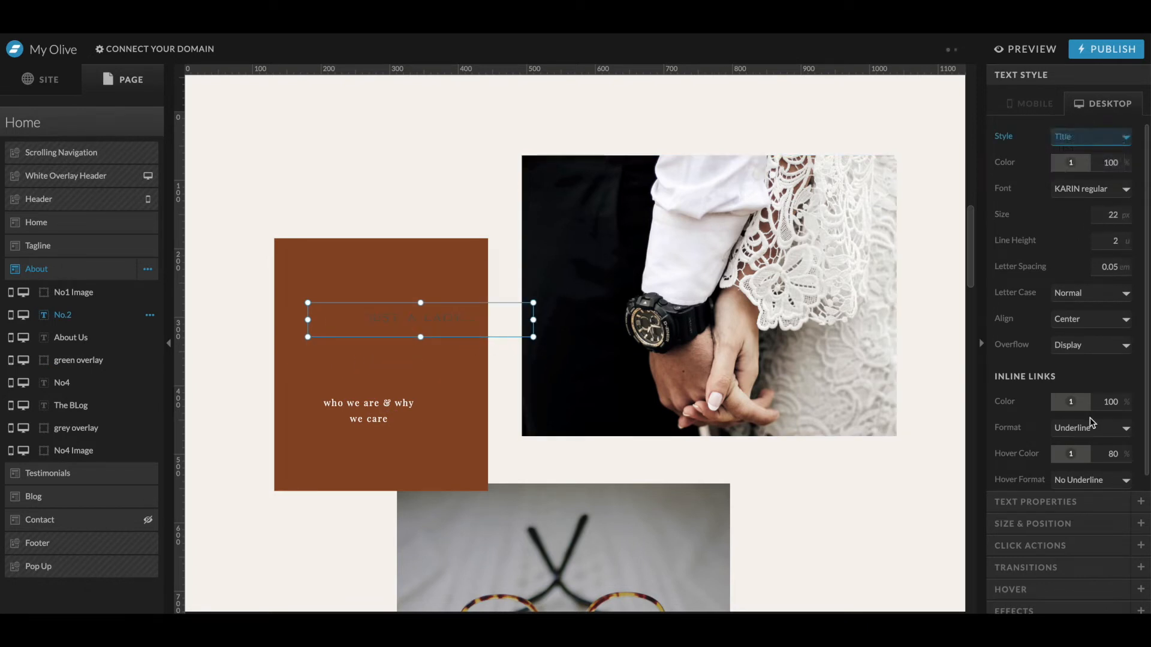
{"action": "left_click", "coordinate": [1043, 508]}
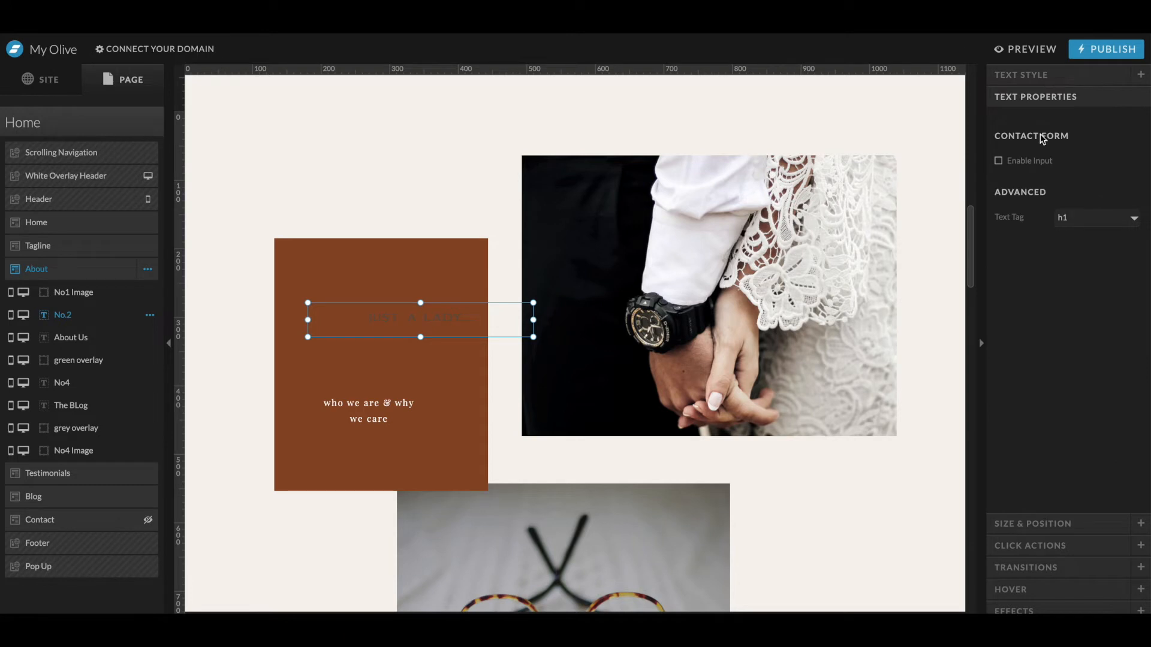
{"action": "left_click", "coordinate": [1036, 77]}
{"action": "left_click", "coordinate": [1056, 506]}
{"action": "left_click", "coordinate": [1066, 222]}
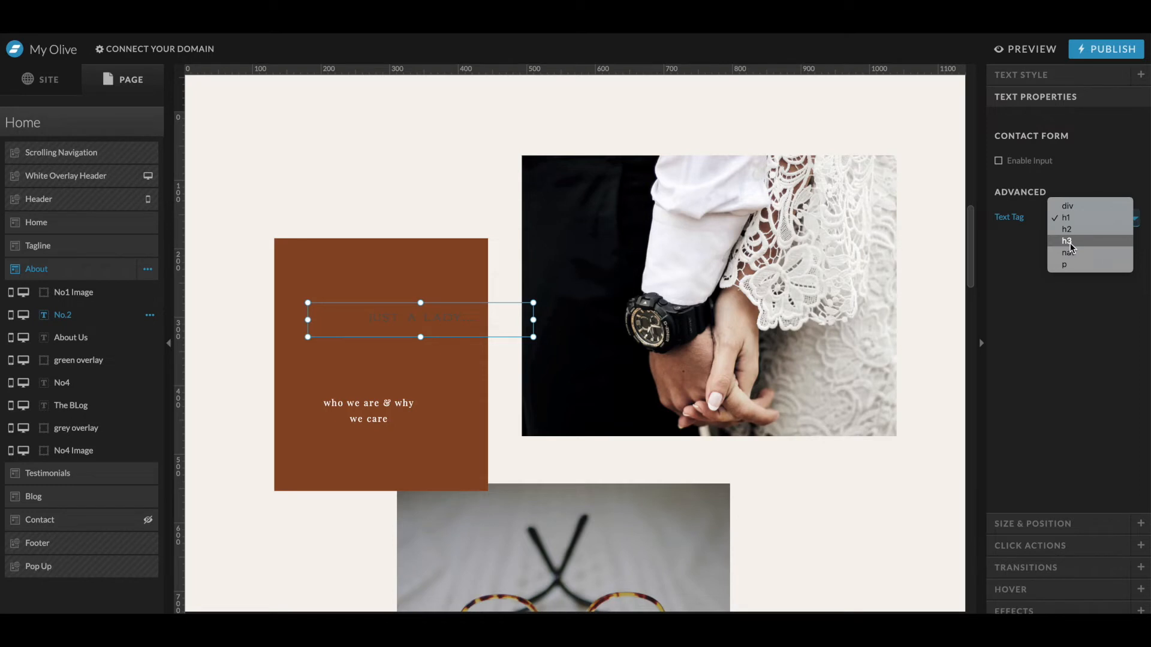
{"action": "left_click", "coordinate": [1067, 265]}
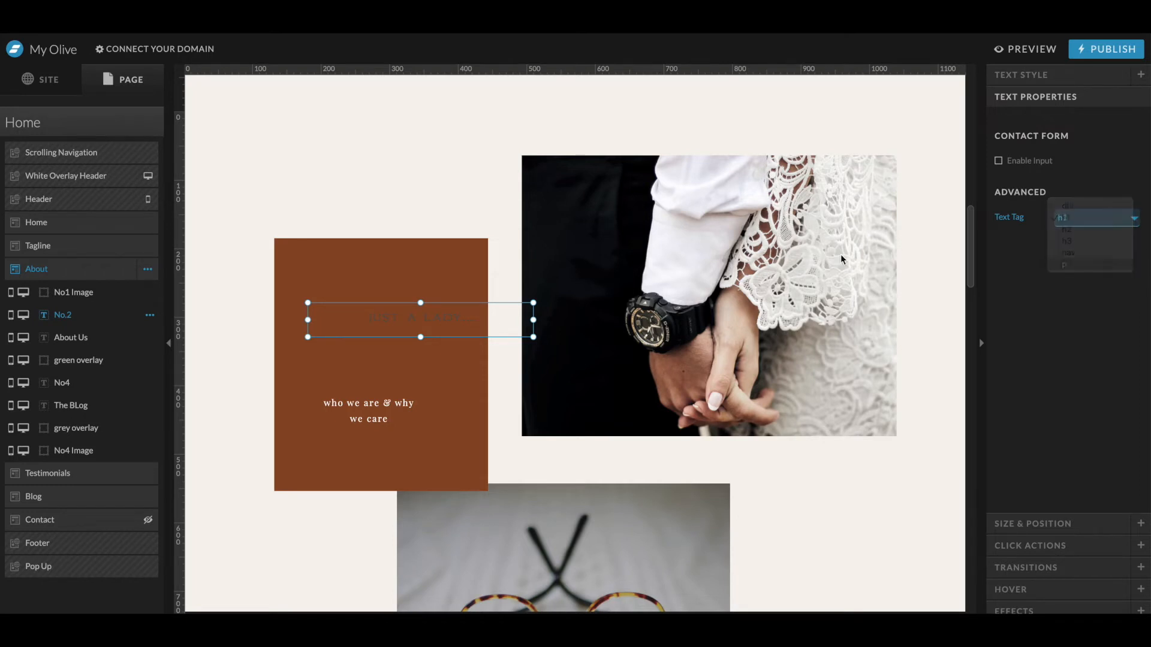
- Switch the heading to the Title + style with white text
{"action": "left_click", "coordinate": [1052, 73]}
{"action": "left_click", "coordinate": [1082, 165]}
{"action": "left_click", "coordinate": [1133, 204]}
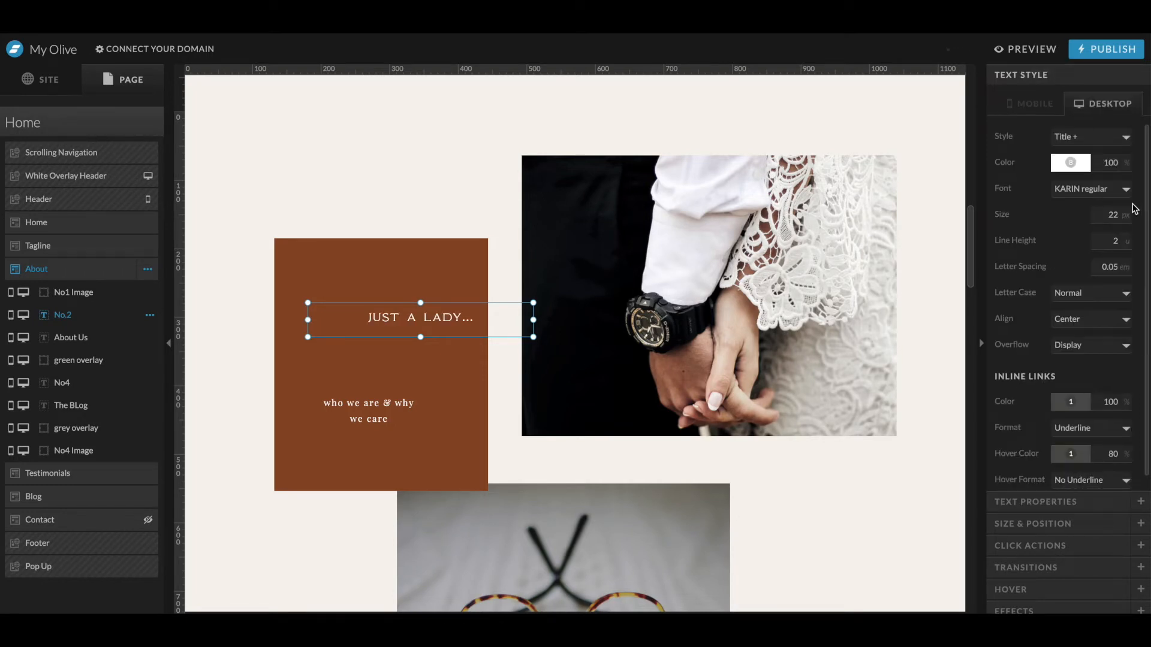
{"action": "left_click", "coordinate": [1077, 319]}
- Replace the 'who we are & why we care' text with the about paragraph copied from the mockup
{"action": "left_click", "coordinate": [369, 411]}
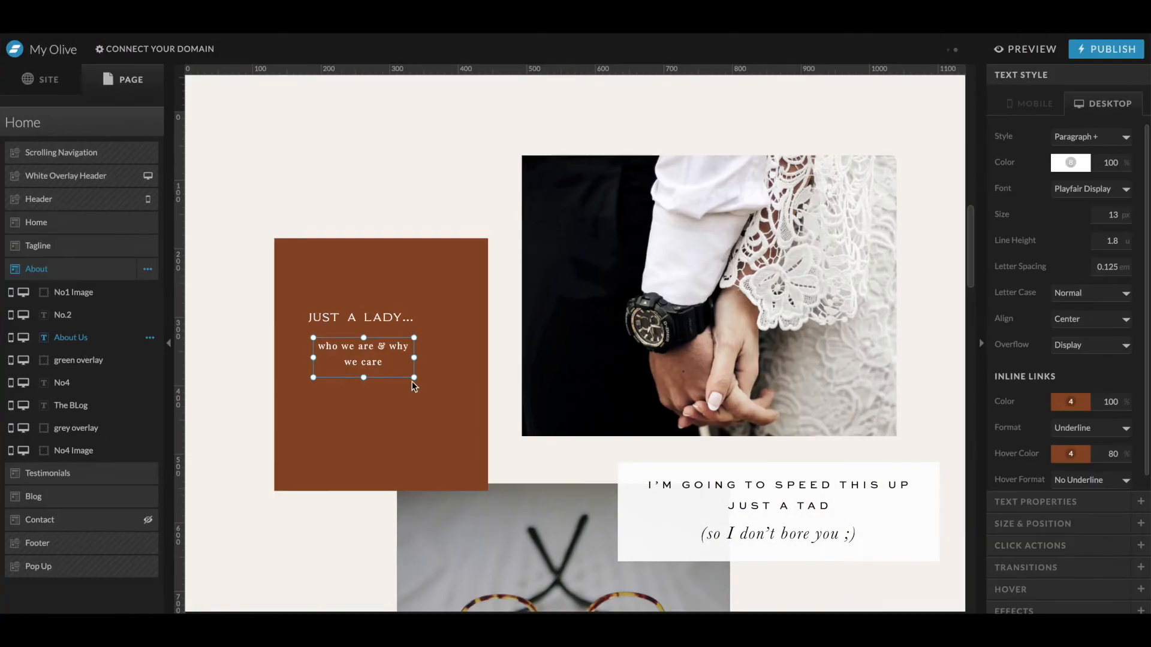
{"action": "double_click", "coordinate": [364, 351]}
{"action": "type", "text": "with an honest heart, an adventurous soul, an obsession with handmade paper and a love for capturing precious moments. Welcome to the online home that I created for you..."}
- Justify the paragraph and set its font size to 11 px
{"action": "left_click", "coordinate": [1085, 319]}
{"action": "left_click", "coordinate": [1072, 296]}
{"action": "left_click", "coordinate": [1084, 320]}
{"action": "left_click", "coordinate": [1081, 354]}
{"action": "double_click", "coordinate": [1113, 216]}
{"action": "type", "text": "11"}
{"action": "key", "text": "Tab"}
- Widen the paragraph's text box and reposition the brown box, bringing it forward
{"action": "left_click_drag", "start_coordinate": [414, 378], "coordinate": [452, 383]}
{"action": "left_click", "coordinate": [294, 270]}
{"action": "mouse_move", "coordinate": [274, 238]}
{"action": "left_mouse_down"}
{"action": "mouse_move", "coordinate": [232, 244]}
{"action": "mouse_move", "coordinate": [295, 230]}
{"action": "left_mouse_up"}
{"action": "key", "text": "ctrl+Up"}
- Copy the 'CHARLESTON | S.C.' heading into the brown box and rewrite it as 'MEET CHLOE'
{"action": "left_click", "coordinate": [750, 408]}
{"action": "triple_click", "coordinate": [512, 311]}
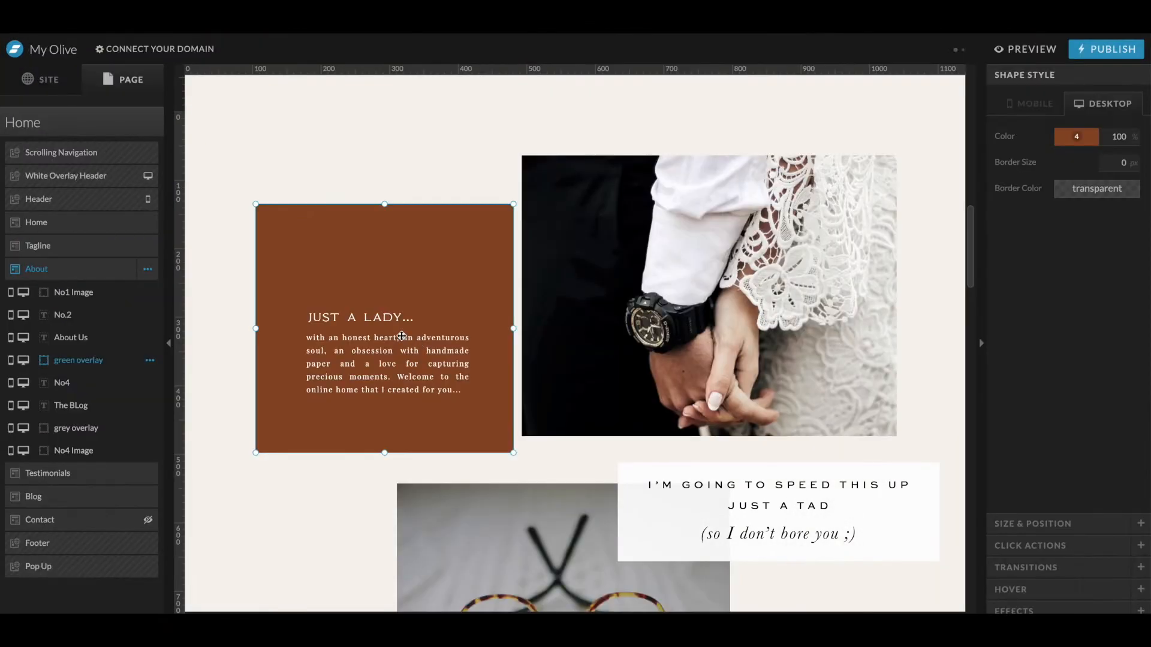
{"action": "left_click", "coordinate": [380, 318]}
{"action": "scroll", "coordinate": [451, 241], "scroll_direction": "up", "scroll_amount": 3}
{"action": "left_click", "coordinate": [596, 162]}
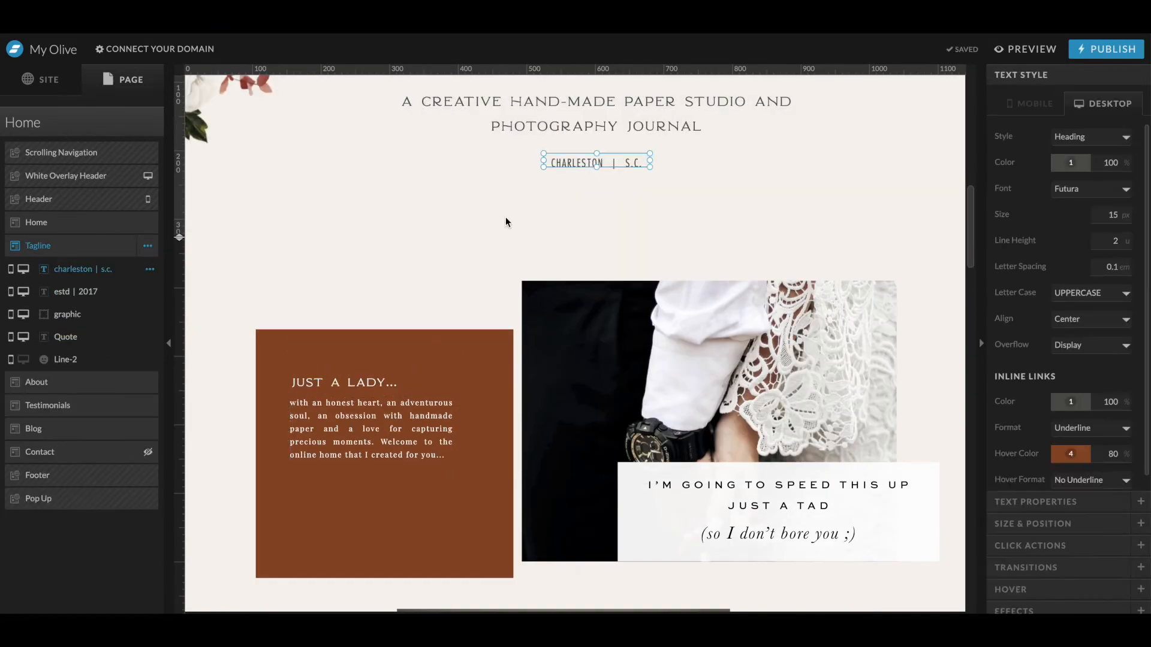
{"action": "key", "text": "super+c"}
{"action": "scroll", "coordinate": [516, 213], "scroll_direction": "down", "scroll_amount": 3}
{"action": "left_click", "coordinate": [624, 326]}
{"action": "key", "text": "super+v"}
{"action": "left_click_drag", "start_coordinate": [627, 175], "coordinate": [431, 307]}
{"action": "double_click", "coordinate": [431, 307]}
{"action": "type", "text": "me"}
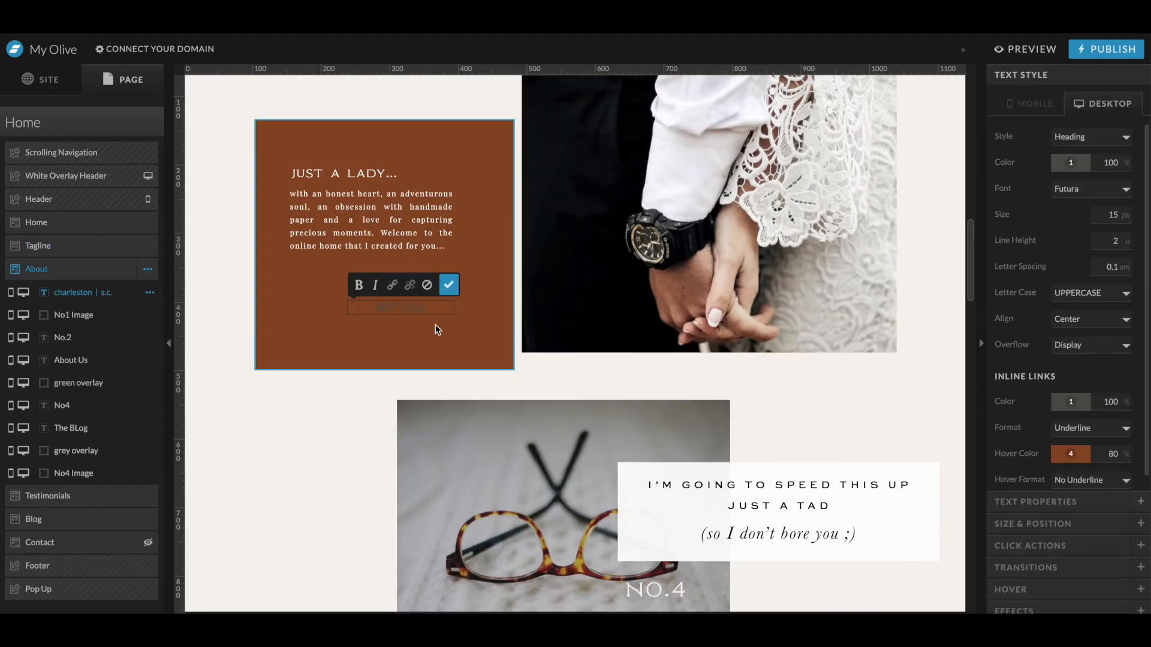
- Colour the 'MEET CHLOE' text white
{"action": "left_click", "coordinate": [449, 285]}
{"action": "left_click", "coordinate": [1071, 163]}
{"action": "left_click", "coordinate": [1135, 192]}
{"action": "left_click", "coordinate": [1128, 366]}
- Stretch the brown box's left edge slightly outward
{"action": "left_click", "coordinate": [336, 284]}
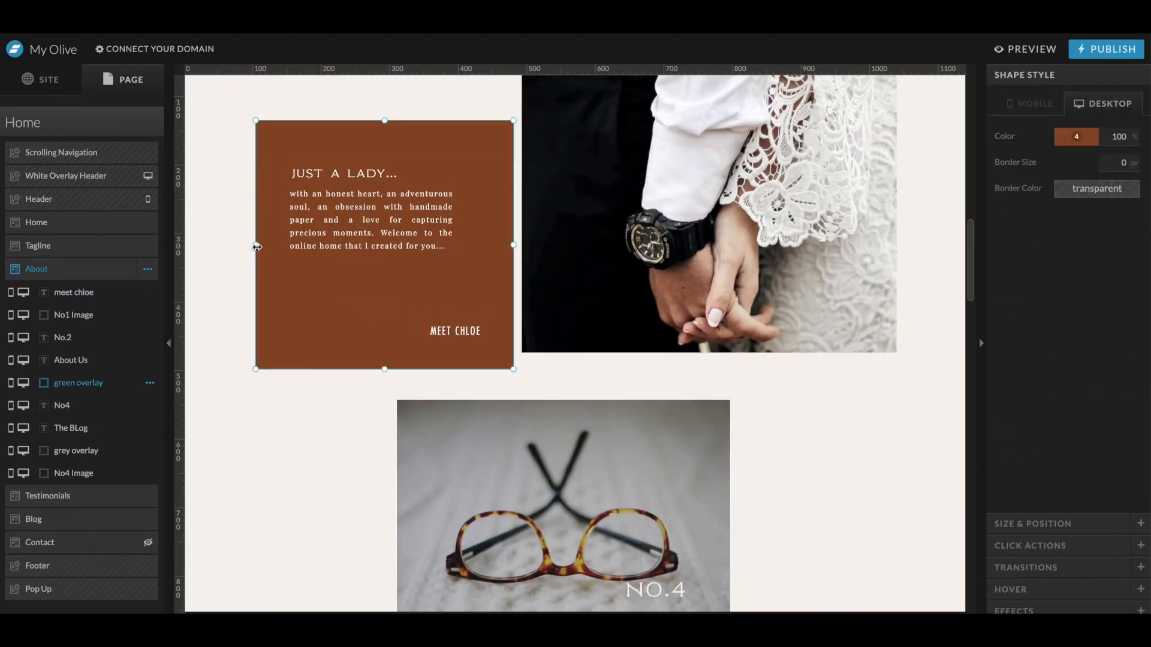
{"action": "left_click_drag", "start_coordinate": [256, 244], "coordinate": [243, 245]}
{"action": "scroll", "coordinate": [282, 267], "scroll_direction": "up", "scroll_amount": 6}
{"action": "scroll", "coordinate": [282, 268], "scroll_direction": "down", "scroll_amount": 5}
- Add a new rectangle shape and fill it with the pink brand swatch 5
{"action": "left_click", "coordinate": [571, 540]}
{"action": "left_click", "coordinate": [1086, 136]}
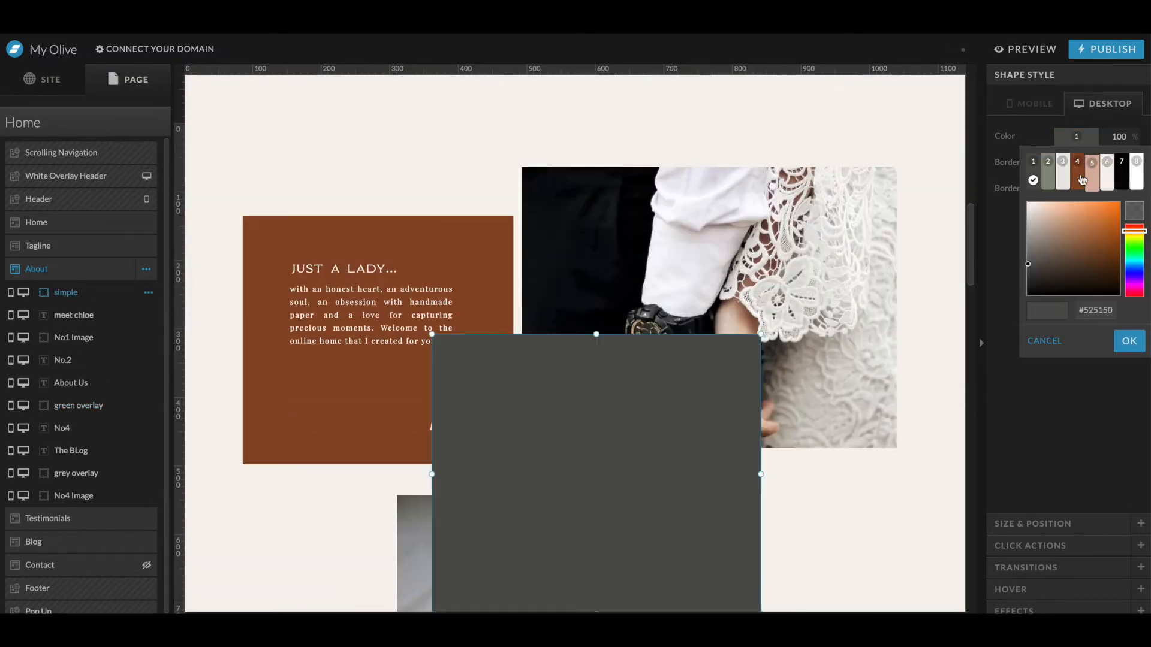
{"action": "left_click", "coordinate": [1103, 164]}
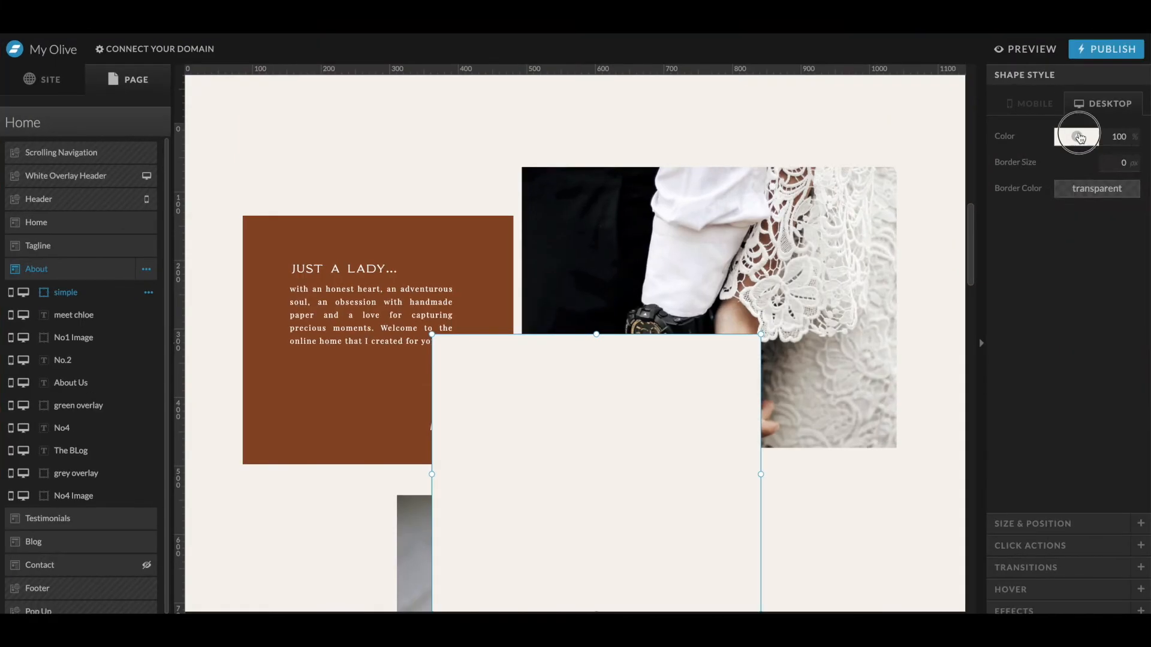
{"action": "left_click", "coordinate": [1079, 136]}
{"action": "left_click", "coordinate": [1093, 173]}
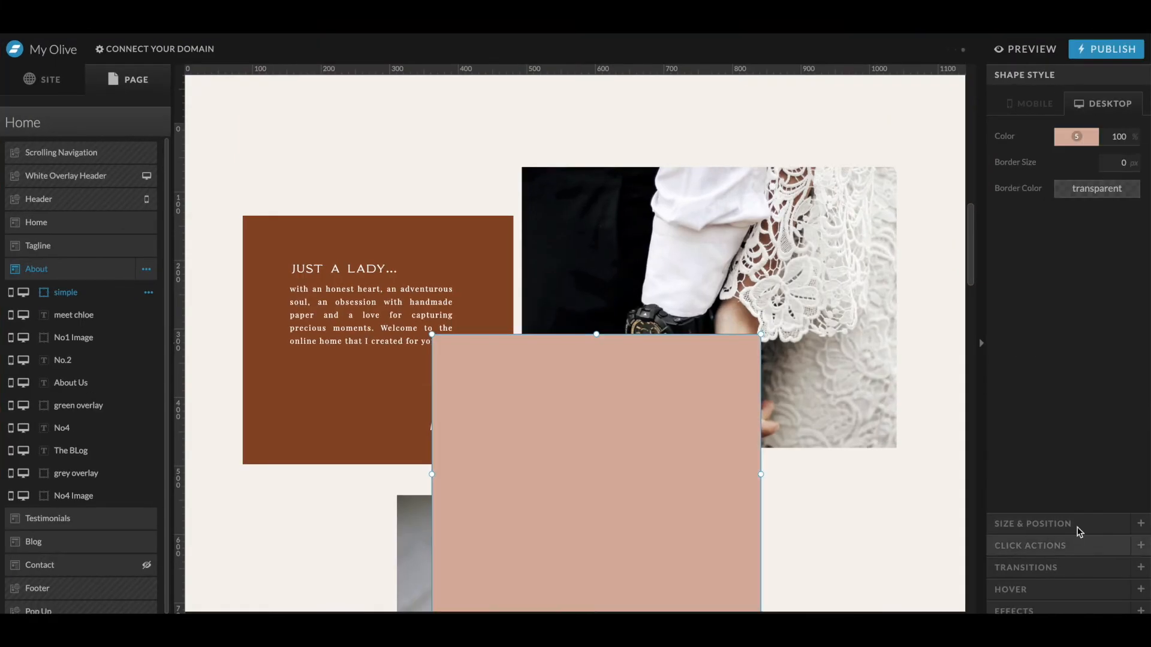
- Resize the pink shape into a 1 px wide vertical line and place it along the brown box's left side
{"action": "left_click", "coordinate": [1064, 523]}
{"action": "double_click", "coordinate": [1042, 159]}
{"action": "type", "text": "1"}
{"action": "key", "text": "Tab"}
{"action": "double_click", "coordinate": [1042, 186]}
{"action": "type", "text": "40300"}
{"action": "left_click_drag", "start_coordinate": [431, 480], "coordinate": [276, 412]}
- Duplicate the heading, change the copy to '01' and place it in the box's top-left corner
{"action": "left_click_drag", "start_coordinate": [321, 185], "coordinate": [295, 157]}
{"action": "key", "text": "super+d"}
{"action": "double_click", "coordinate": [295, 157]}
{"action": "type", "text": "01"}
{"action": "left_click", "coordinate": [254, 219]}
{"action": "left_click_drag", "start_coordinate": [469, 173], "coordinate": [314, 171]}
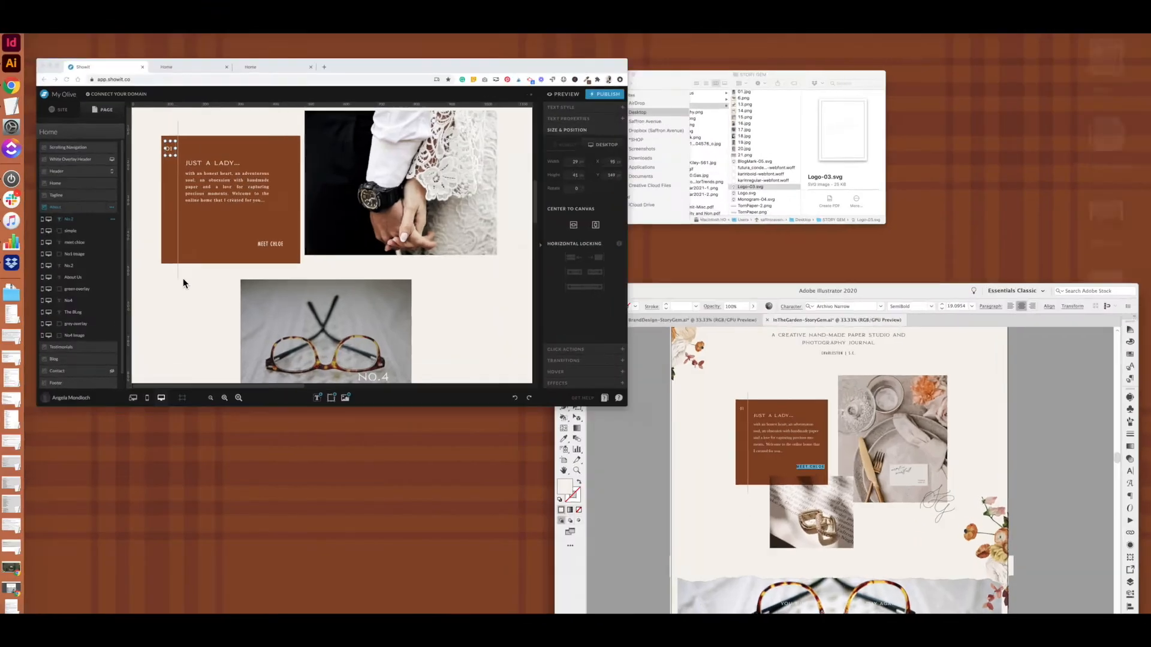
- Apply the Subheading style to '01' and move it up slightly
{"action": "left_click", "coordinate": [1088, 137]}
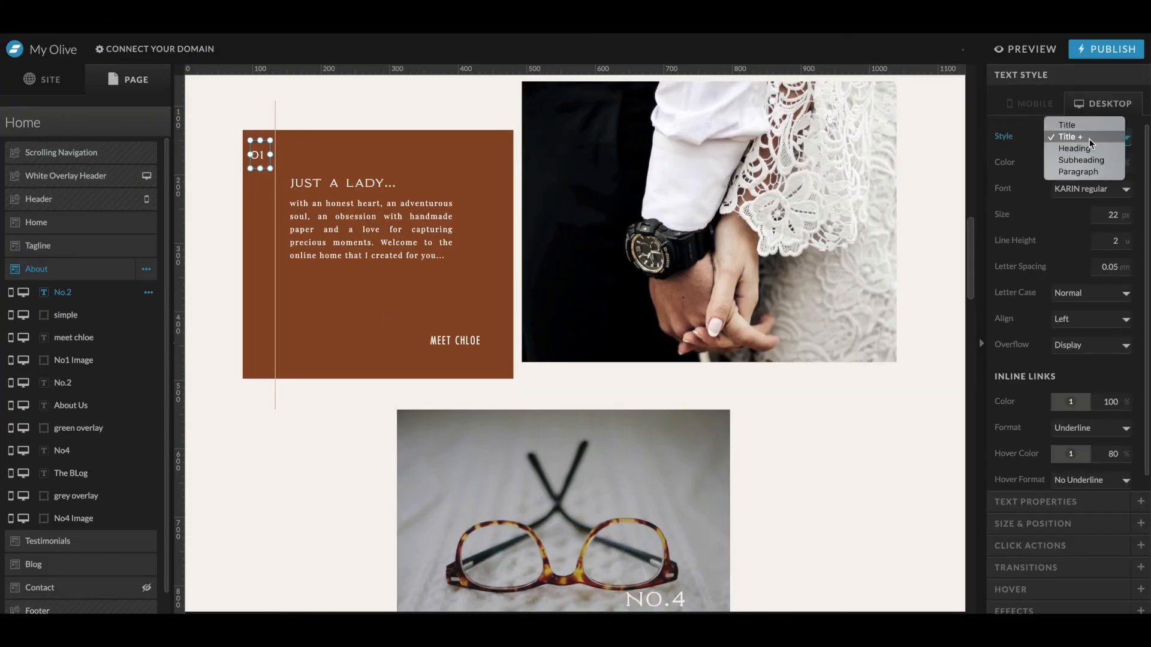
{"action": "left_click", "coordinate": [1069, 165]}
{"action": "left_click", "coordinate": [1033, 205]}
{"action": "left_click_drag", "start_coordinate": [260, 168], "coordinate": [260, 156]}
- Nudge the vertical line three steps to the right
{"action": "left_click", "coordinate": [275, 123]}
{"action": "key", "text": "Right"}
{"action": "key", "text": "Right"}
{"action": "key", "text": "Right"}
{"action": "key", "text": "Right"}
{"action": "left_click", "coordinate": [260, 156]}
{"action": "left_click", "coordinate": [1108, 75]}
- Left-align the paragraph and set its size to 13 px and line height to 2
{"action": "left_click", "coordinate": [413, 226]}
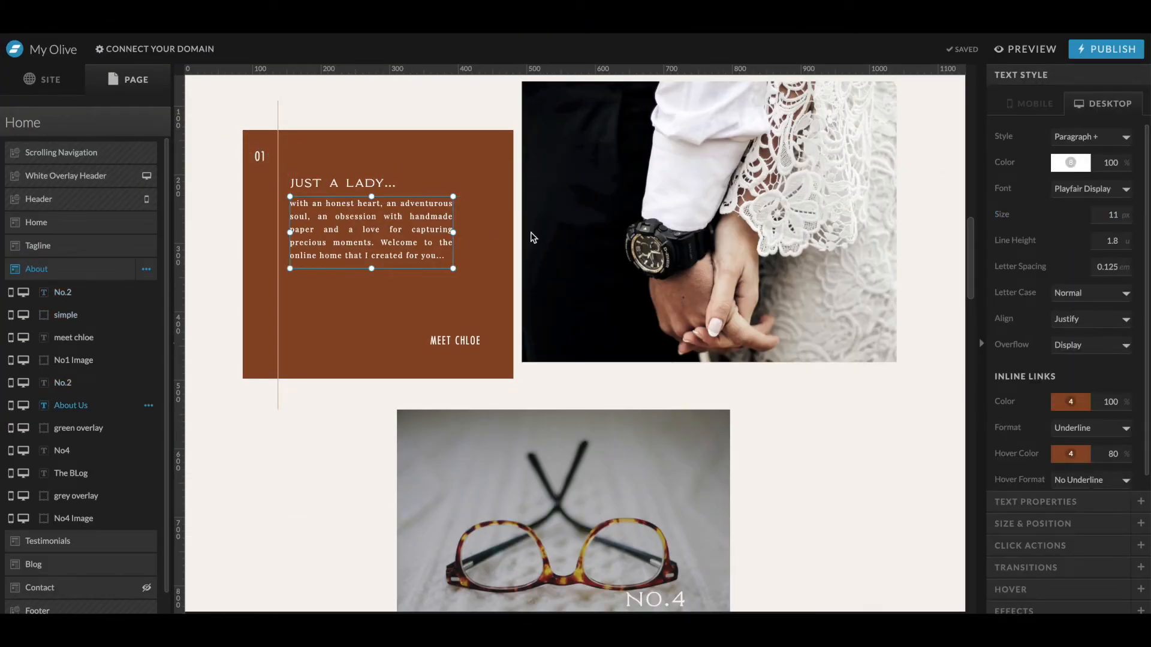
{"action": "left_click", "coordinate": [1124, 213]}
{"action": "left_click", "coordinate": [1091, 319]}
{"action": "left_click", "coordinate": [1066, 283]}
{"action": "mouse_move", "coordinate": [453, 268]}
{"action": "left_mouse_down"}
{"action": "mouse_move", "coordinate": [488, 297]}
{"action": "mouse_move", "coordinate": [444, 270]}
{"action": "left_mouse_up"}
{"action": "left_click", "coordinate": [1124, 214]}
{"action": "type", "text": "13"}
{"action": "left_click", "coordinate": [1122, 241]}
{"action": "type", "text": "2"}
- Set the 'JUST A LADY...' heading size to 24 px
{"action": "left_click", "coordinate": [342, 183]}
{"action": "left_click", "coordinate": [1123, 214]}
{"action": "type", "text": "24"}
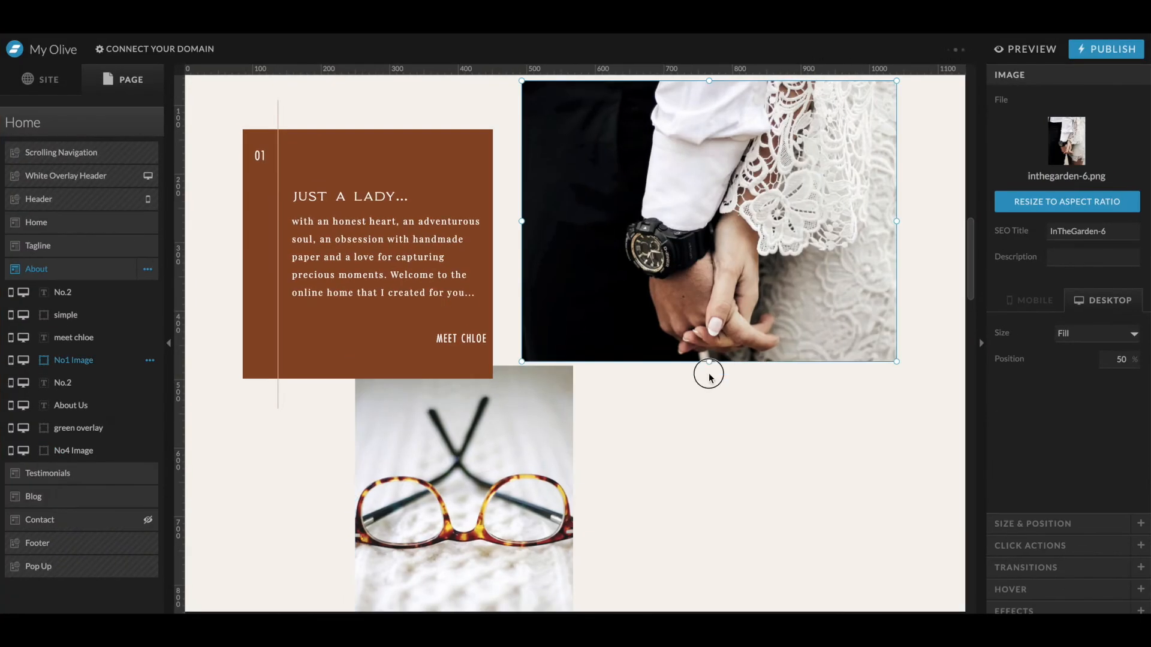
- Lengthen the couple photo downward and reorder layers so the brown box group and glasses photo sit above it
{"action": "left_click_drag", "start_coordinate": [709, 362], "coordinate": [709, 451]}
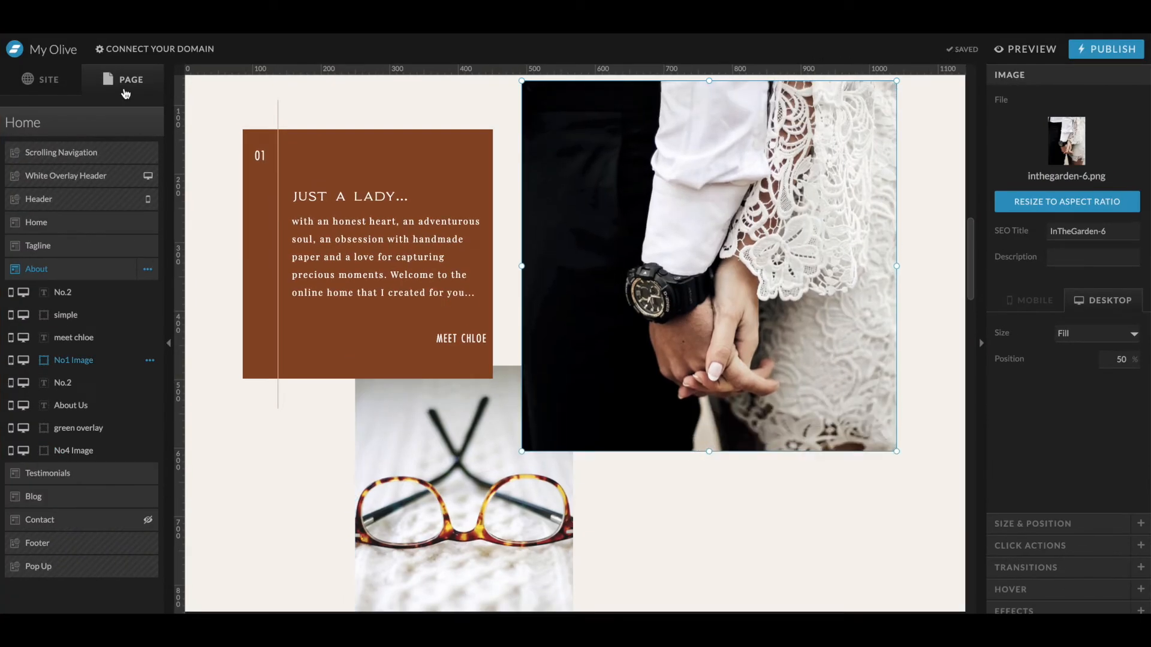
{"action": "left_click_drag", "start_coordinate": [88, 365], "coordinate": [87, 419]}
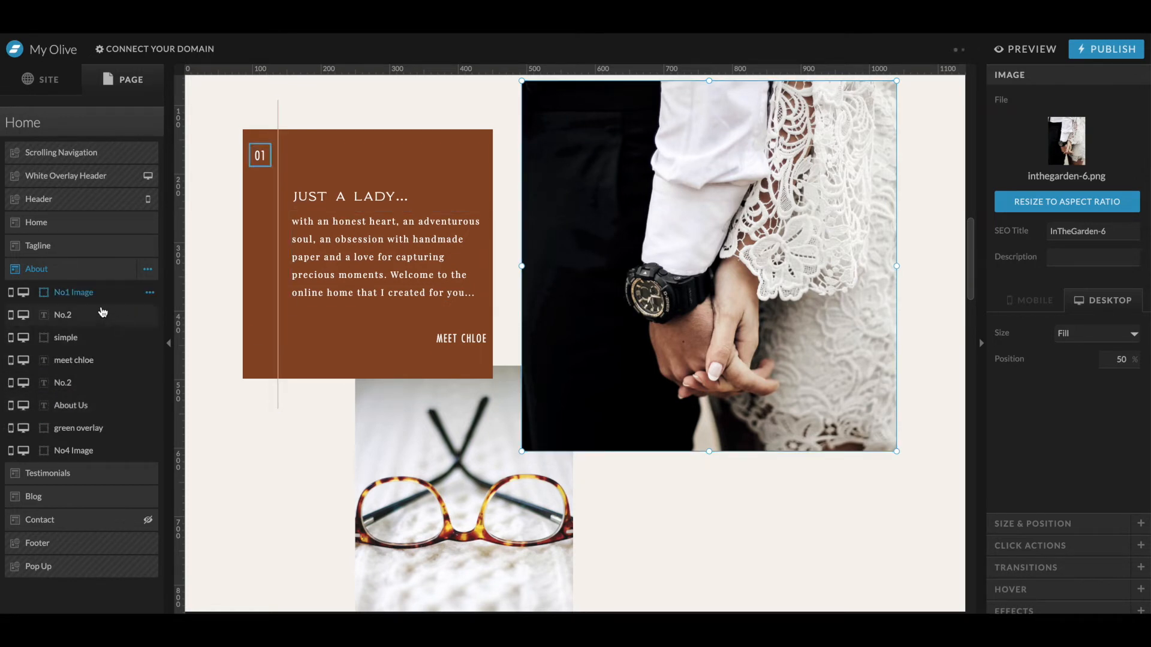
{"action": "left_click_drag", "start_coordinate": [229, 122], "coordinate": [474, 347]}
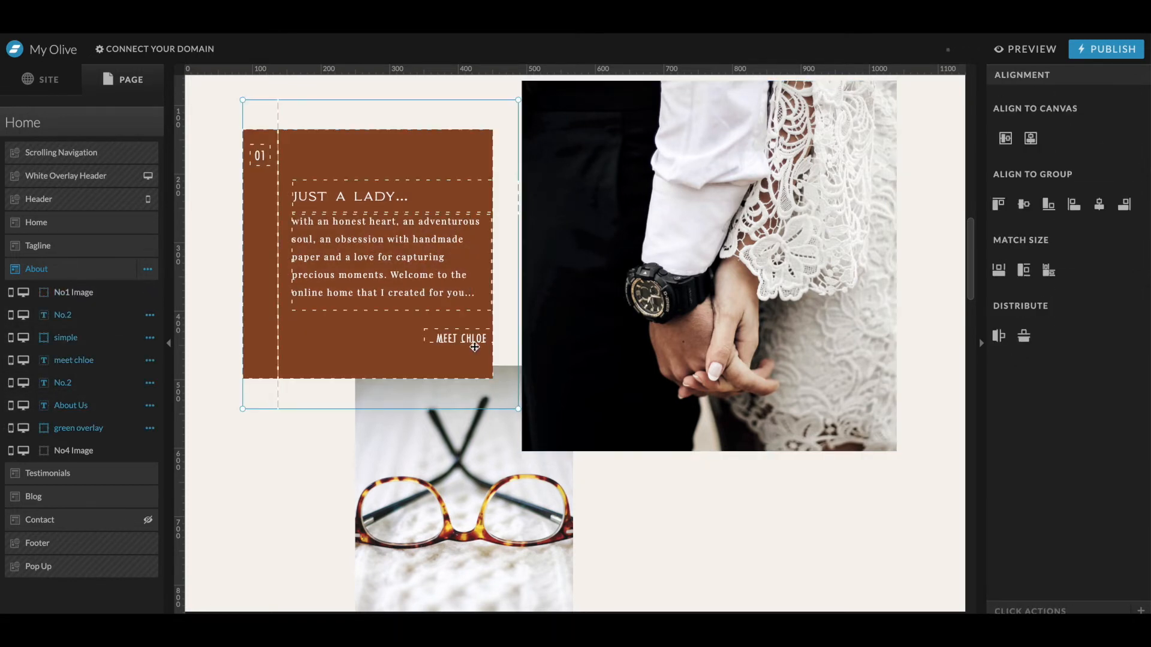
{"action": "left_click_drag", "start_coordinate": [49, 317], "coordinate": [91, 290]}
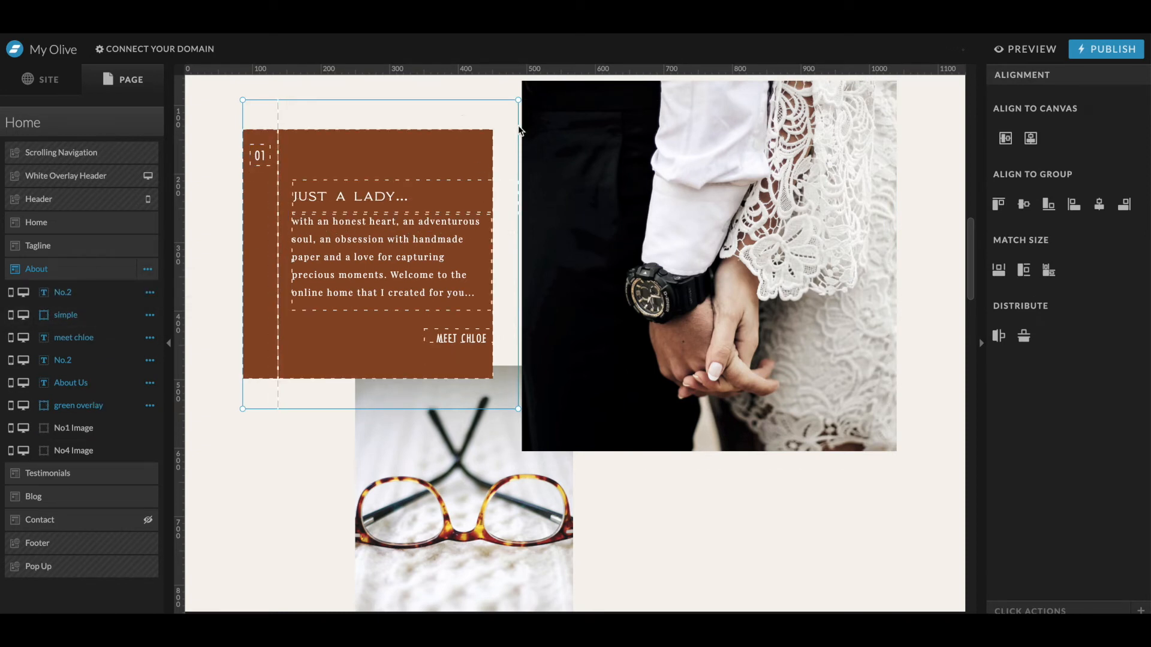
{"action": "left_click", "coordinate": [645, 127]}
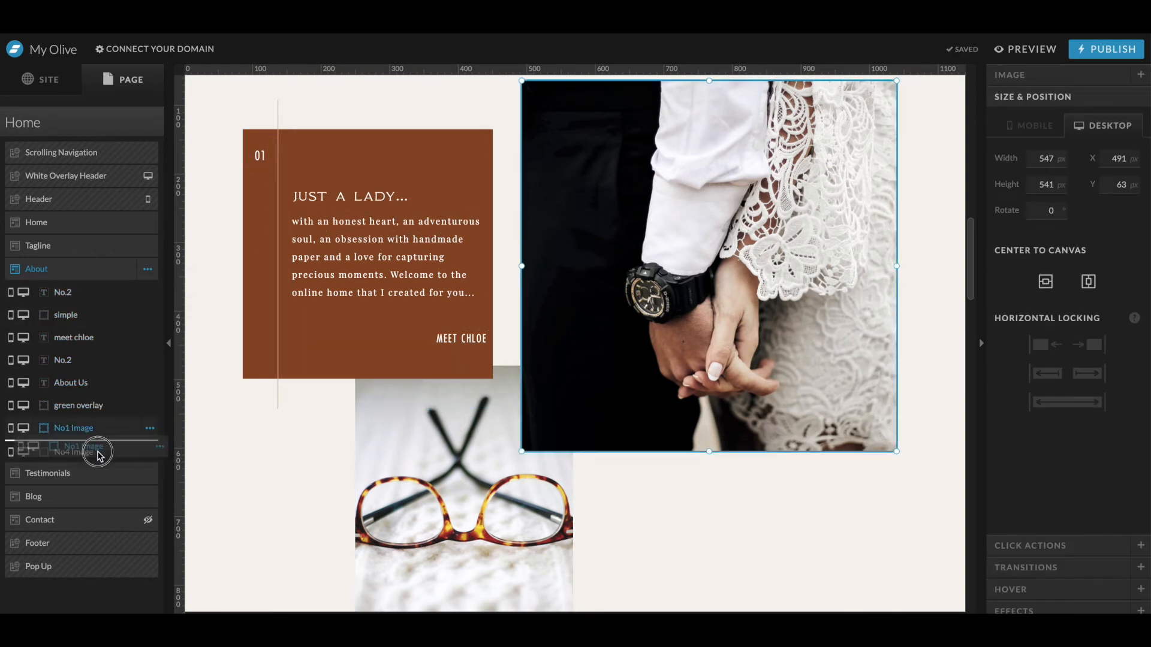
{"action": "left_click_drag", "start_coordinate": [99, 457], "coordinate": [90, 426]}
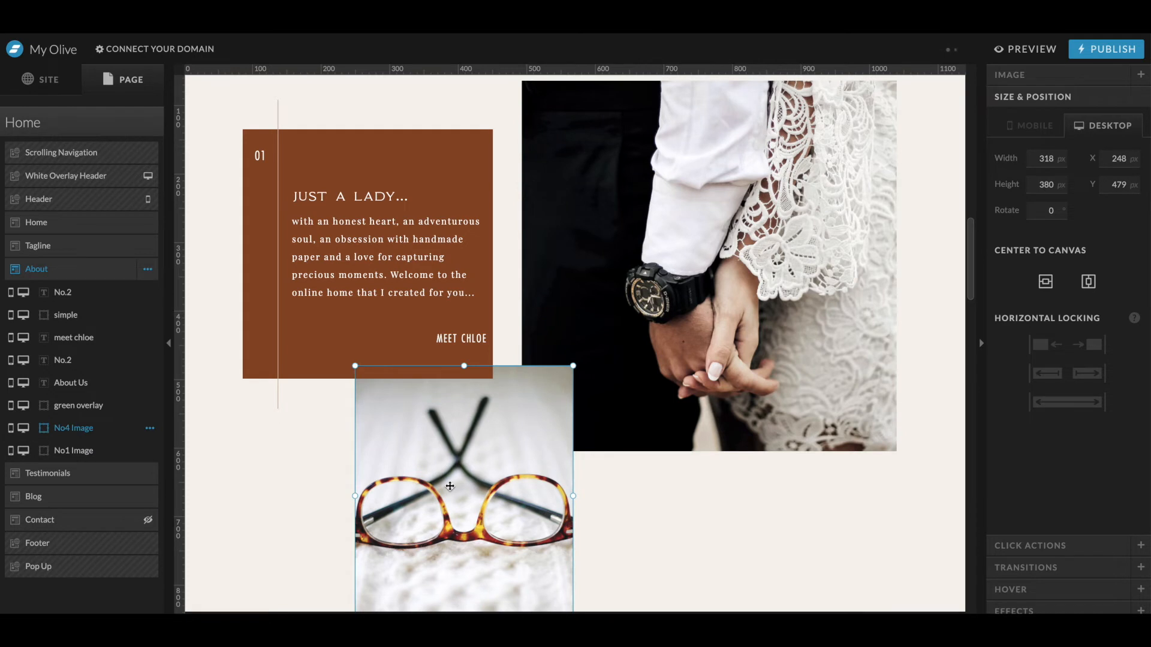
- Raise the glasses photo's opacity in its Effects settings
{"action": "scroll", "coordinate": [449, 486], "scroll_direction": "down", "scroll_amount": 1}
{"action": "left_click", "coordinate": [645, 319]}
{"action": "left_click", "coordinate": [430, 441]}
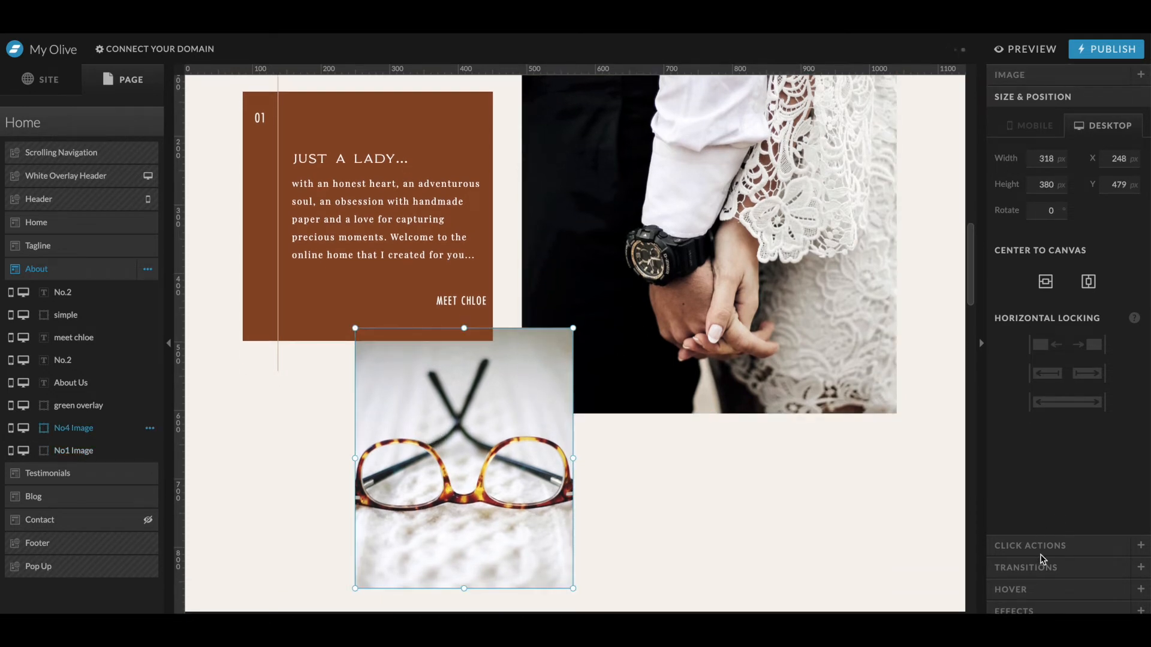
{"action": "left_click", "coordinate": [1044, 610]}
{"action": "left_click", "coordinate": [1133, 249]}
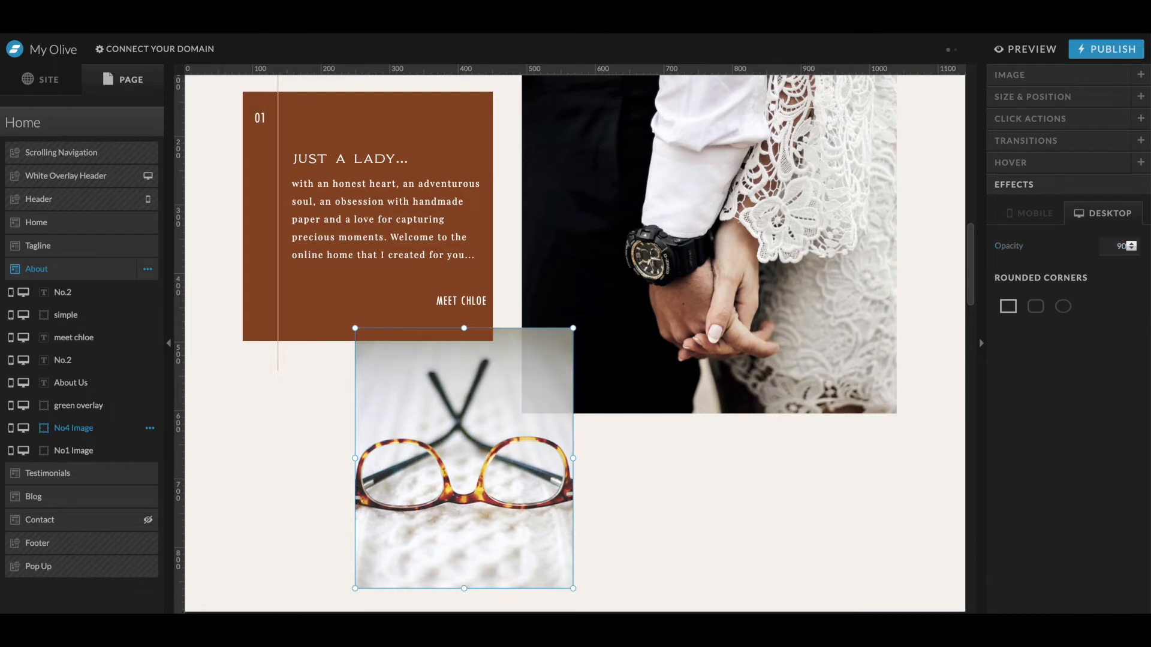
- Keep the brown box's fill at #7e4121 and lower its colour opacity
{"action": "left_click", "coordinate": [382, 302]}
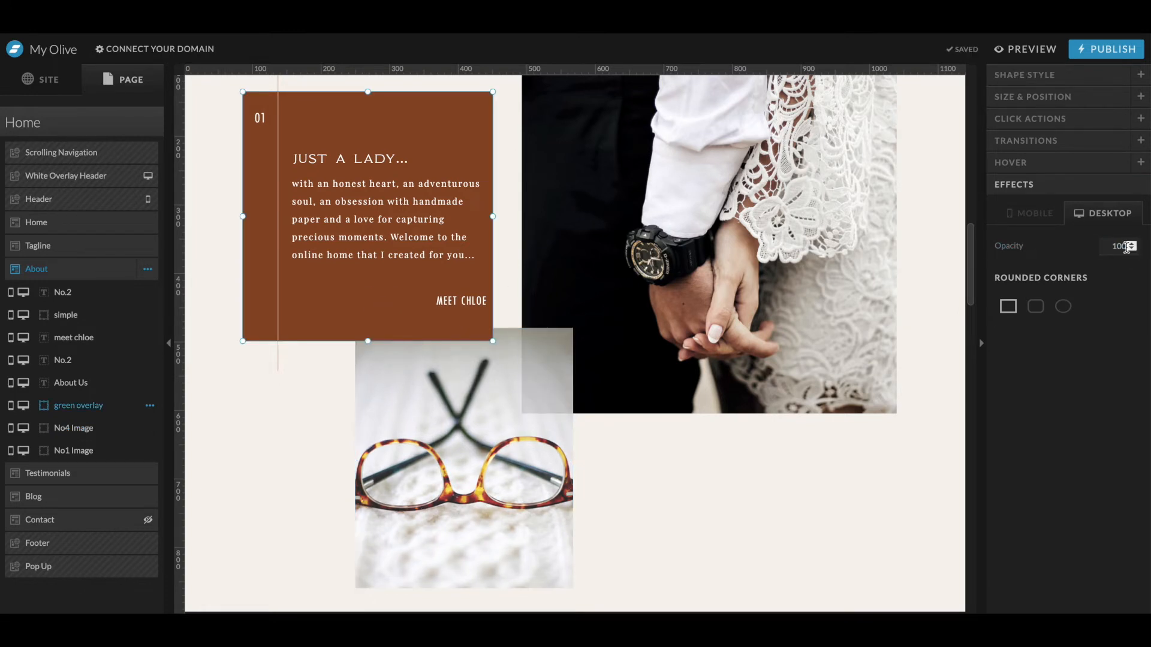
{"action": "left_click", "coordinate": [1026, 74]}
{"action": "left_click", "coordinate": [1089, 141]}
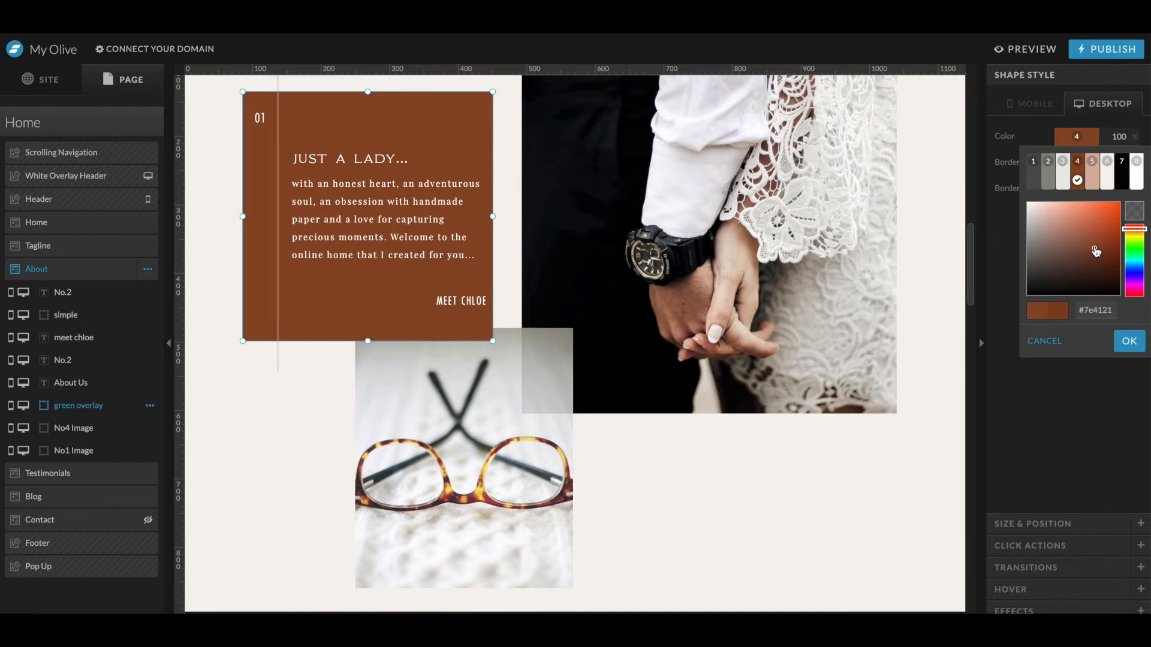
{"action": "left_click", "coordinate": [1129, 343]}
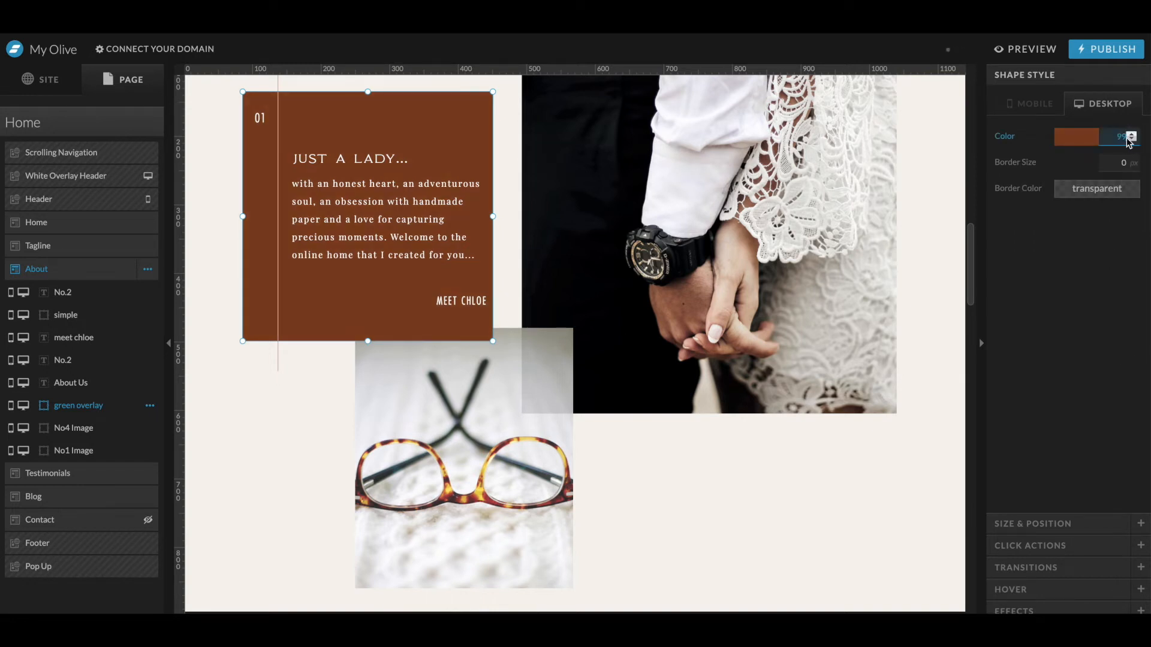
{"action": "key", "text": "Return"}
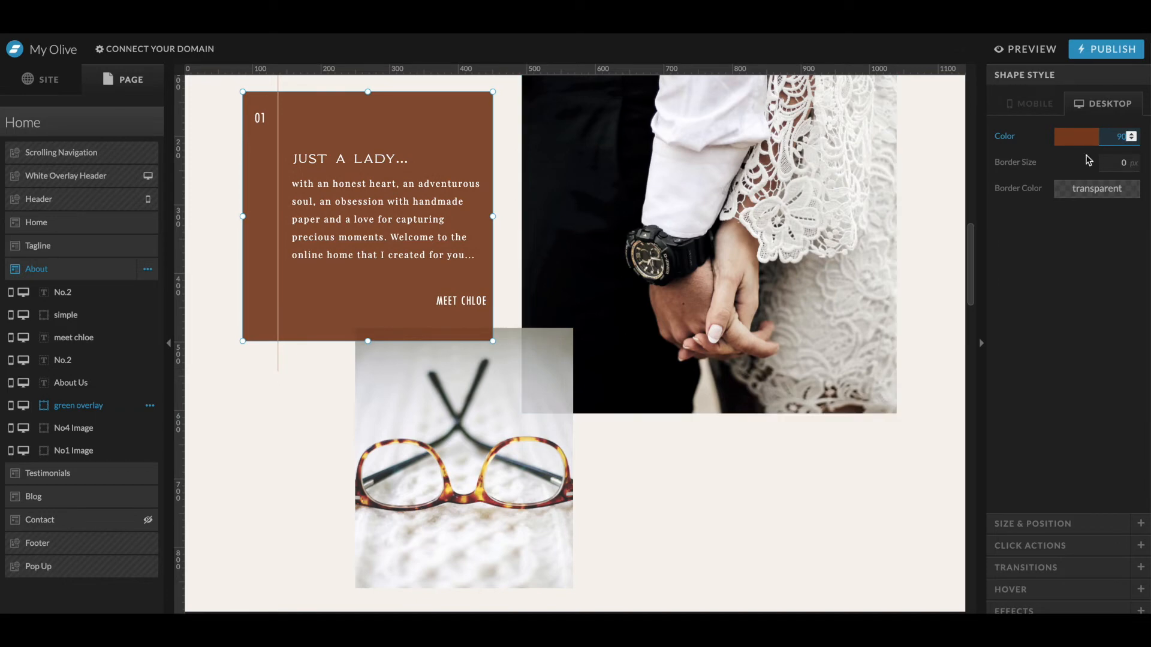
- Compare with the mockup, then enlarge the glasses photo leftward and lengthen the brown box downward
{"action": "key", "text": "ctrl+Up"}
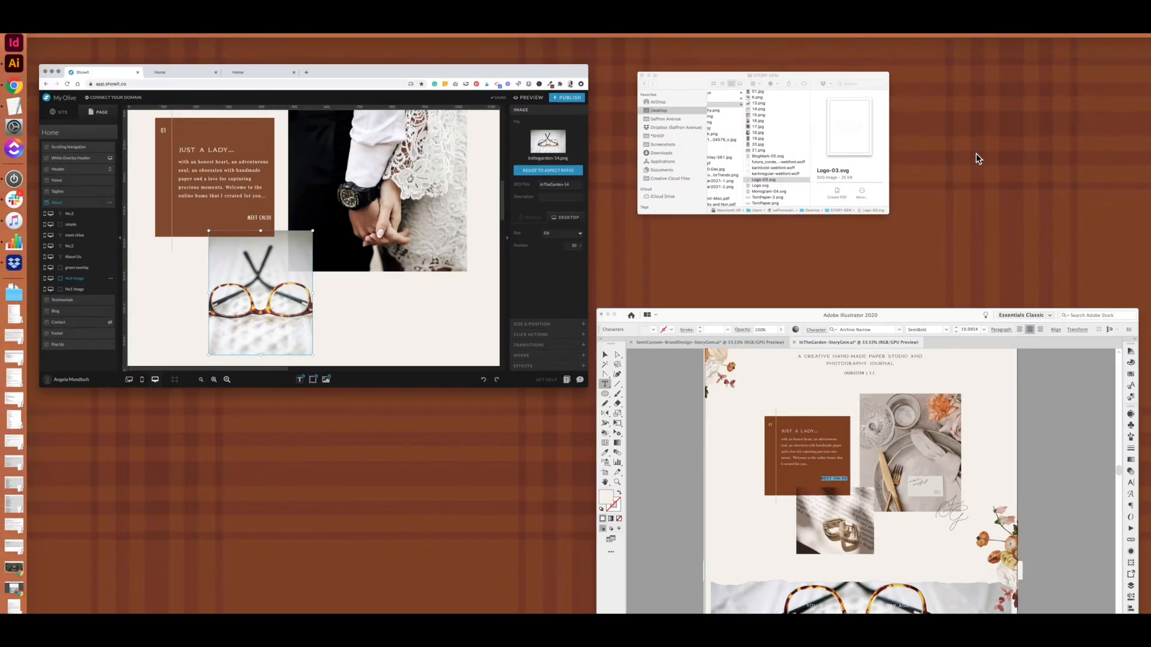
{"action": "left_click", "coordinate": [303, 295]}
{"action": "left_click_drag", "start_coordinate": [355, 329], "coordinate": [369, 358]}
{"action": "left_click", "coordinate": [339, 338]}
- Set the brown box's fill colour to #803e1b
{"action": "left_click", "coordinate": [1093, 139]}
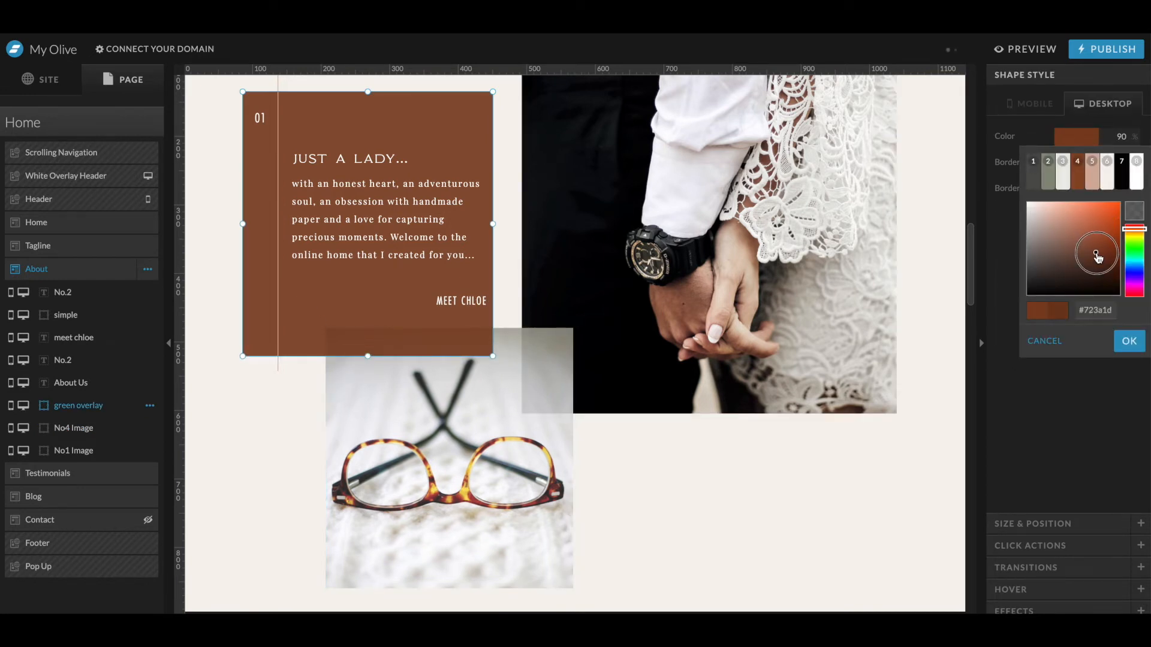
{"action": "left_click", "coordinate": [1128, 343]}
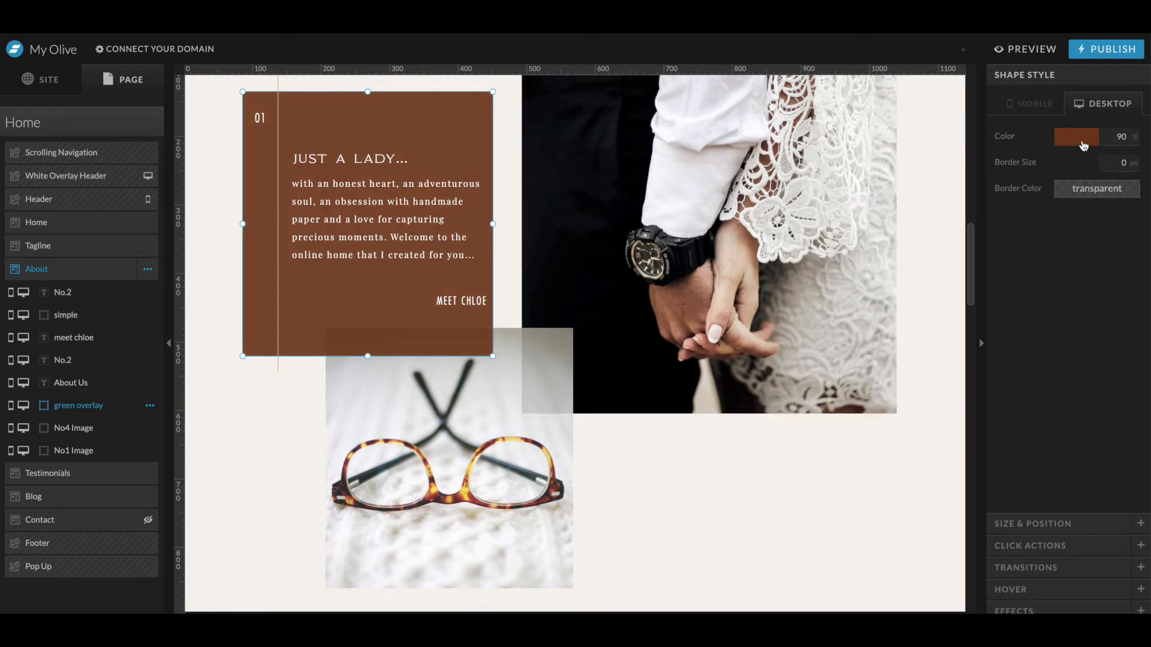
{"action": "left_click", "coordinate": [1076, 137]}
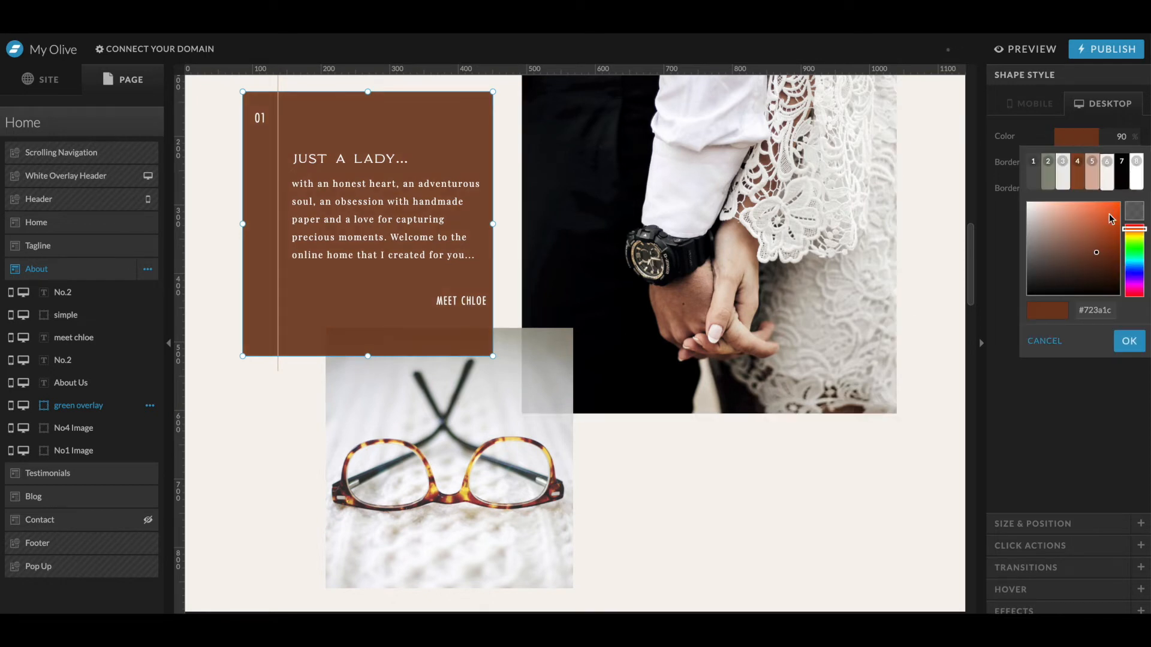
{"action": "left_click", "coordinate": [1129, 343]}
- Nudge the couple photo's left edge and widen the glasses photo to 371 px
{"action": "scroll", "coordinate": [686, 260], "scroll_direction": "up", "scroll_amount": 3}
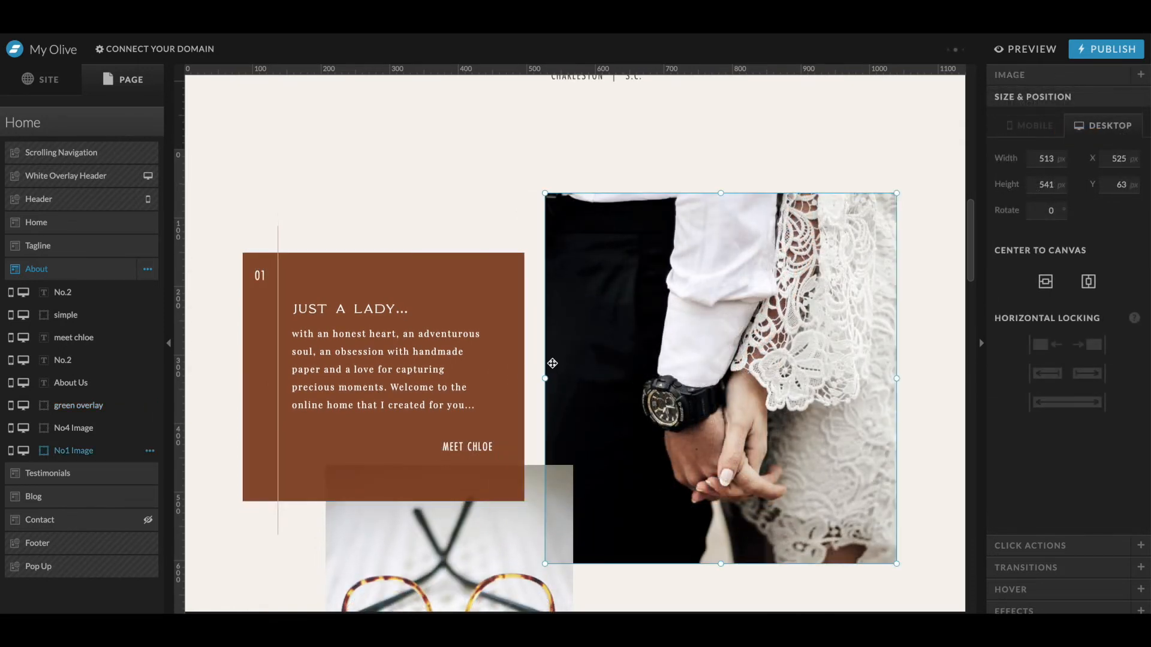
{"action": "left_click_drag", "start_coordinate": [545, 379], "coordinate": [549, 379]}
{"action": "left_click", "coordinate": [515, 560]}
{"action": "scroll", "coordinate": [579, 574], "scroll_direction": "down", "scroll_amount": 1}
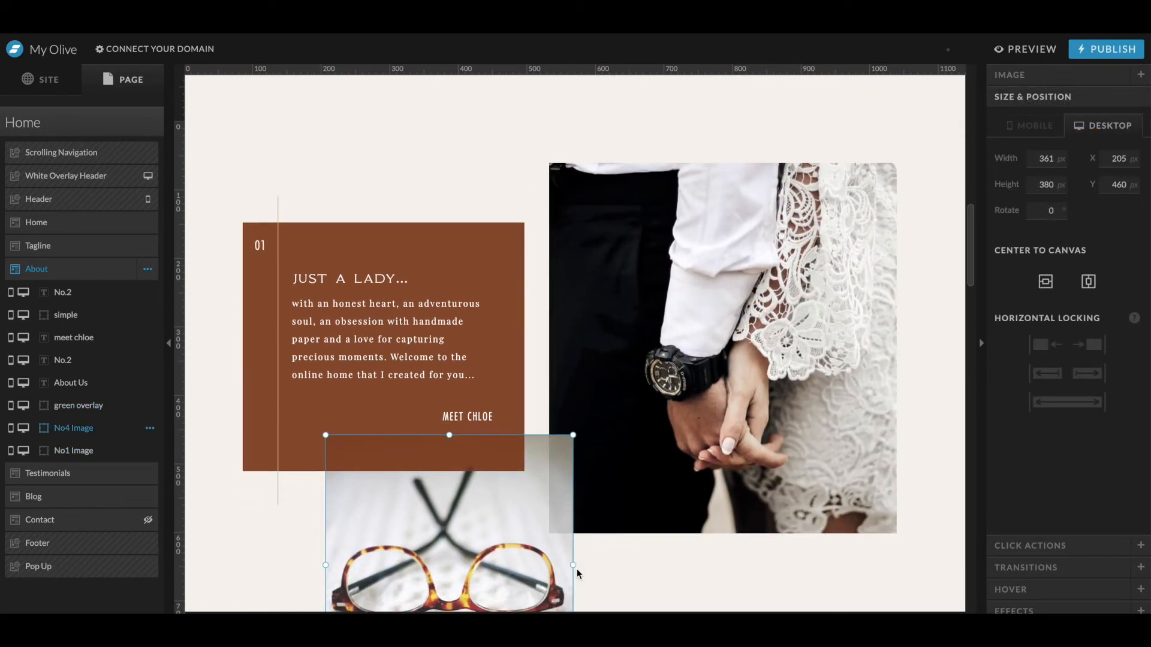
{"action": "left_click_drag", "start_coordinate": [574, 557], "coordinate": [580, 557]}
{"action": "scroll", "coordinate": [578, 570], "scroll_direction": "down", "scroll_amount": 3}
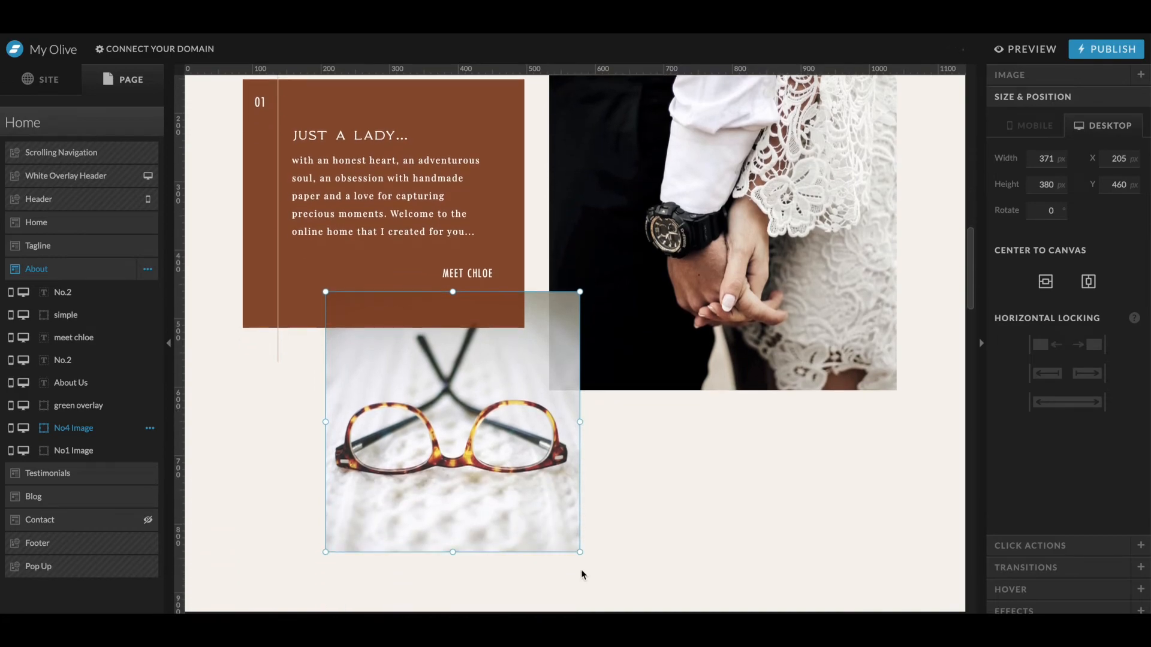
- Add the Monogram-04.svg graphic from the Story Gem folder to the About section
{"action": "left_click", "coordinate": [601, 605]}
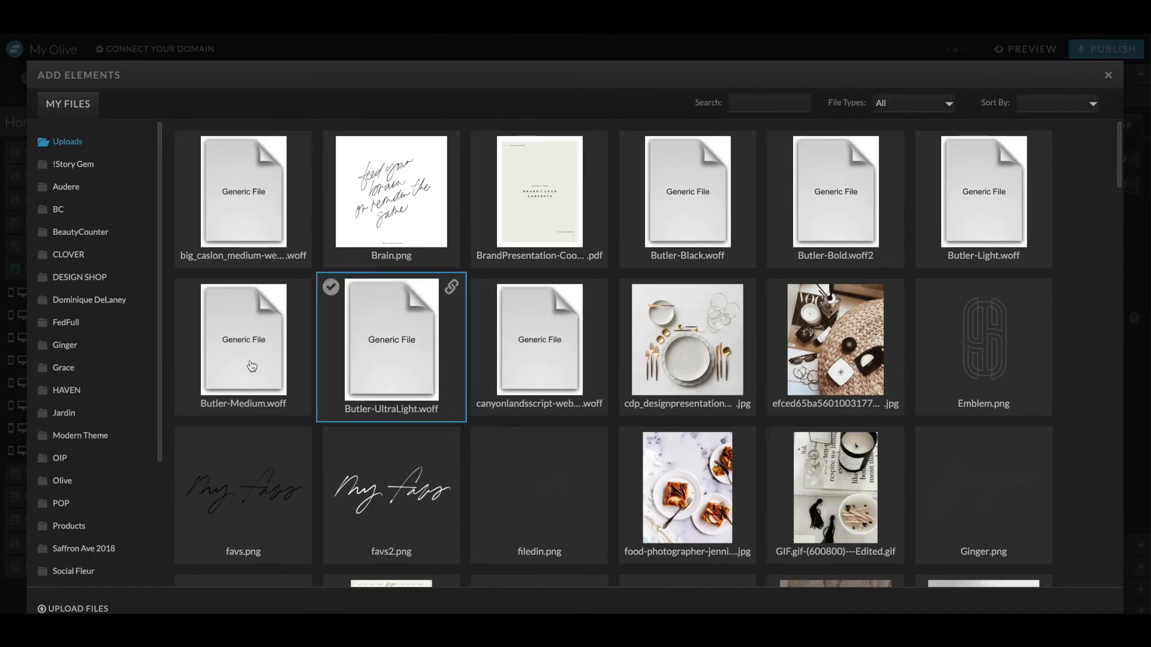
{"action": "left_click", "coordinate": [84, 166]}
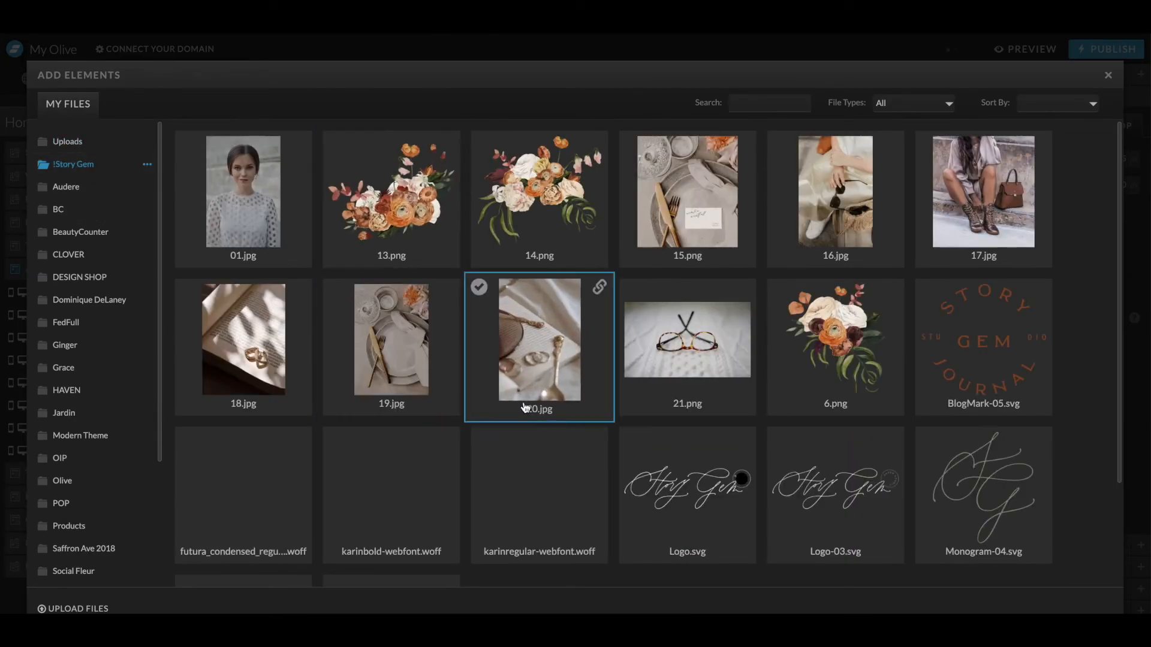
{"action": "left_click", "coordinate": [1032, 511]}
{"action": "left_click", "coordinate": [1091, 607]}
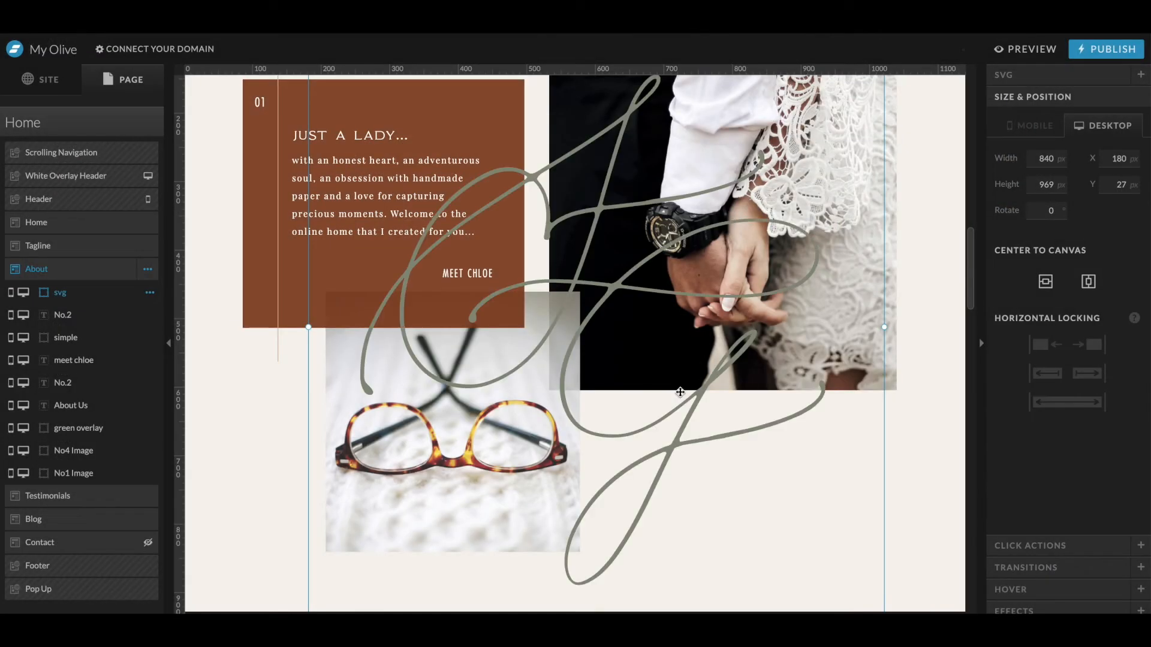
- Shrink the monogram to about 191 × 220 px and place it at the couple photo's lower right corner
{"action": "scroll", "coordinate": [346, 152], "scroll_direction": "up", "scroll_amount": 4}
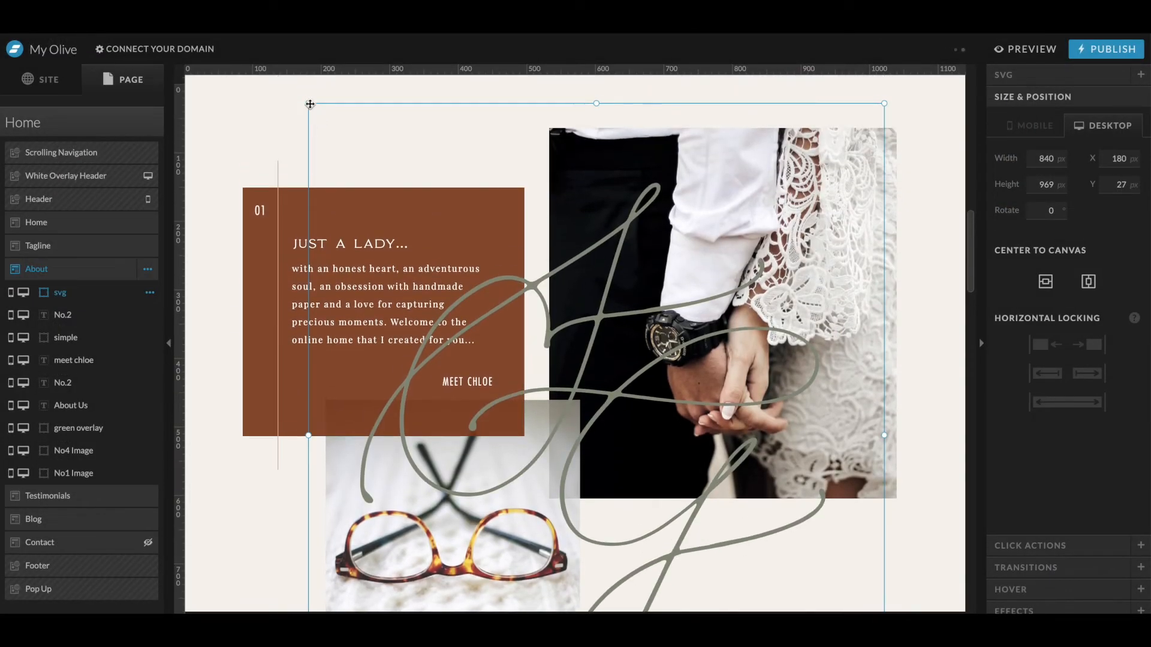
{"action": "left_click_drag", "start_coordinate": [317, 114], "coordinate": [816, 364]}
{"action": "scroll", "coordinate": [708, 476], "scroll_direction": "down", "scroll_amount": 6}
{"action": "left_click_drag", "start_coordinate": [702, 229], "coordinate": [791, 263]}
{"action": "left_click_drag", "start_coordinate": [833, 323], "coordinate": [832, 300]}
{"action": "scroll", "coordinate": [832, 300], "scroll_direction": "up", "scroll_amount": 5}
- Replace the couple photo with the 15.png plate image
{"action": "double_click", "coordinate": [775, 290]}
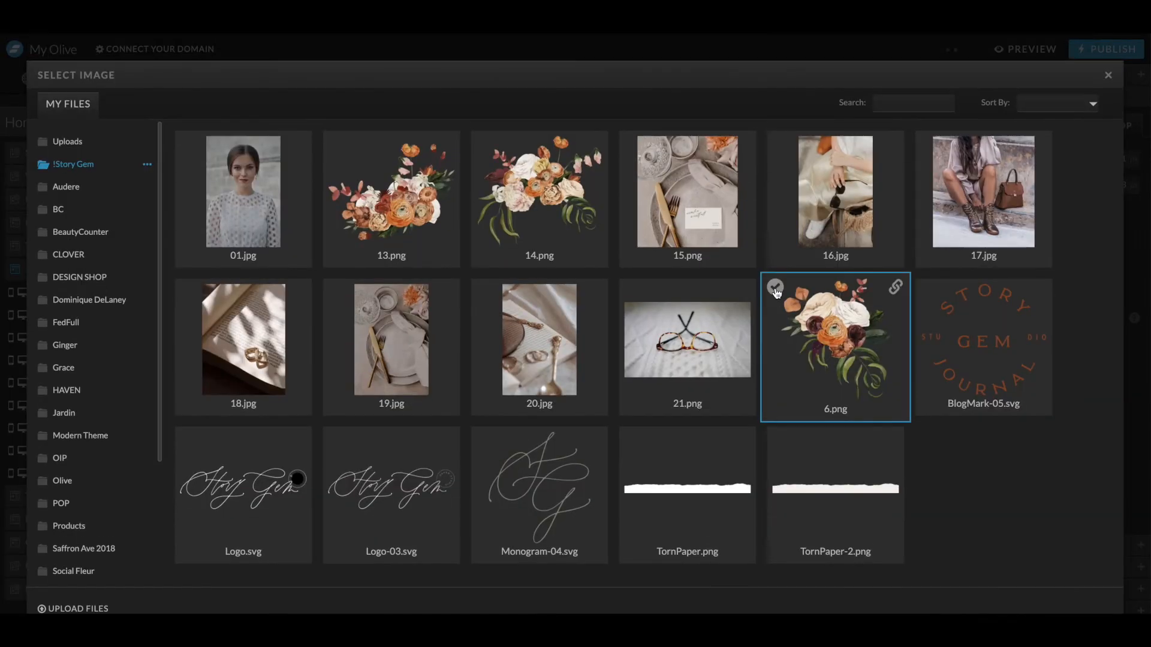
{"action": "left_click", "coordinate": [424, 372]}
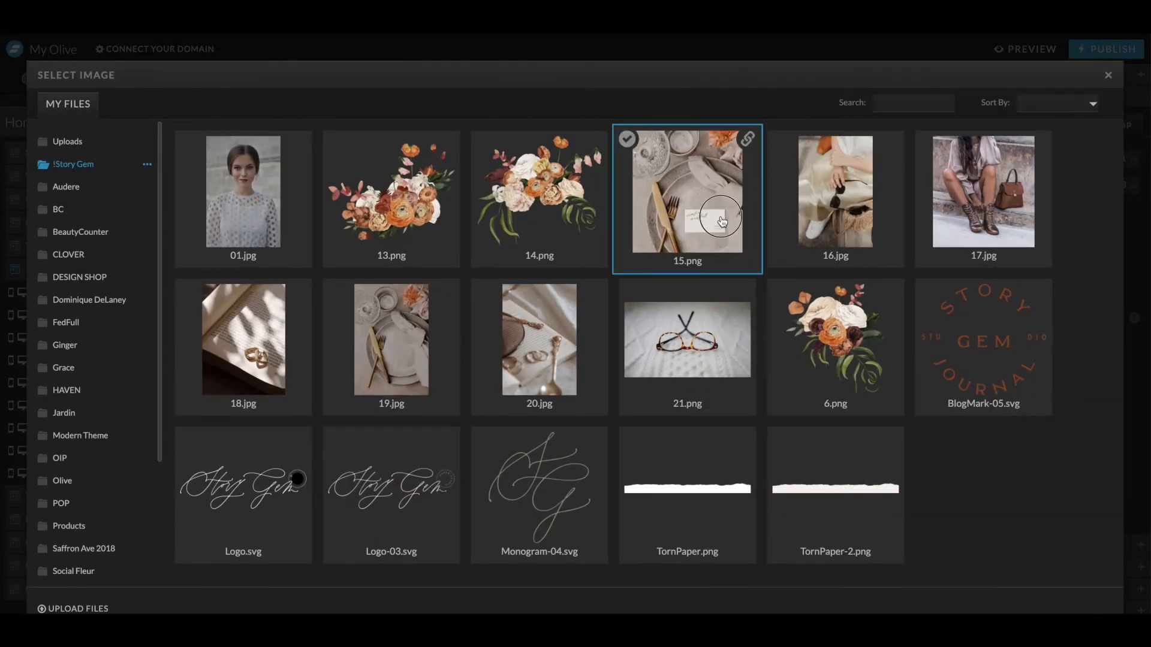
{"action": "left_click", "coordinate": [688, 201]}
- Replace the glasses photo with the 18.jpg rings image
{"action": "scroll", "coordinate": [449, 512], "scroll_direction": "down", "scroll_amount": 3}
{"action": "left_click", "coordinate": [467, 419]}
{"action": "double_click", "coordinate": [466, 419]}
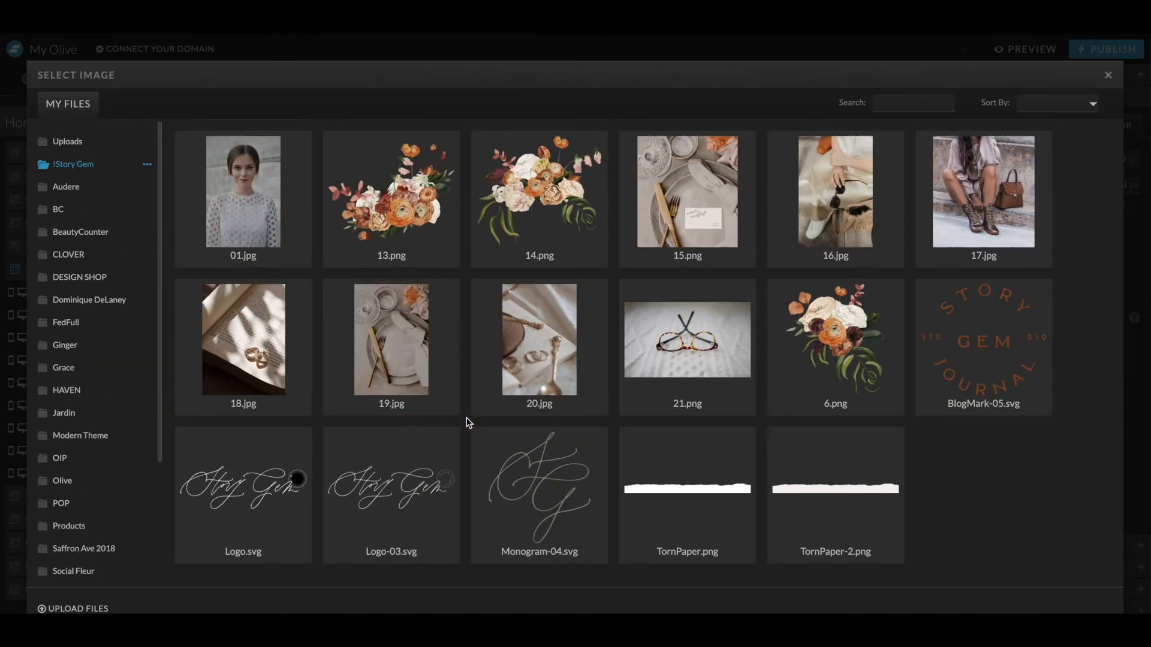
{"action": "left_click", "coordinate": [458, 411]}
{"action": "scroll", "coordinate": [527, 463], "scroll_direction": "up", "scroll_amount": 1}
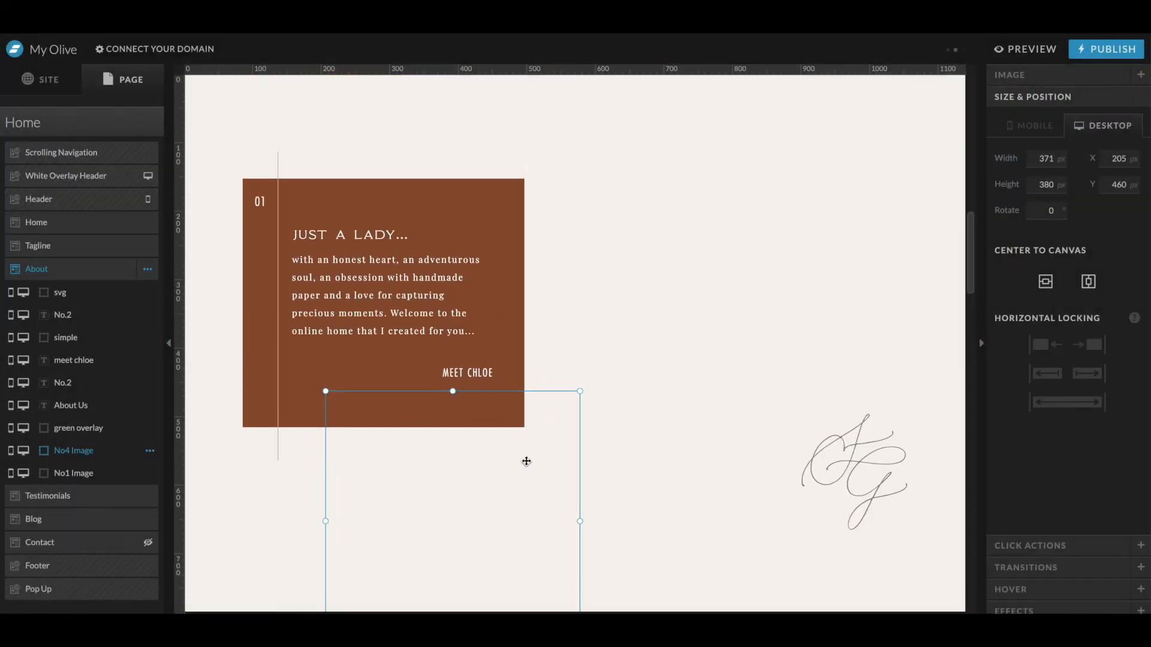
- Compare the About section's layout with the Illustrator mockup
{"action": "scroll", "coordinate": [527, 463], "scroll_direction": "down", "scroll_amount": 3}
{"action": "left_click", "coordinate": [771, 399]}
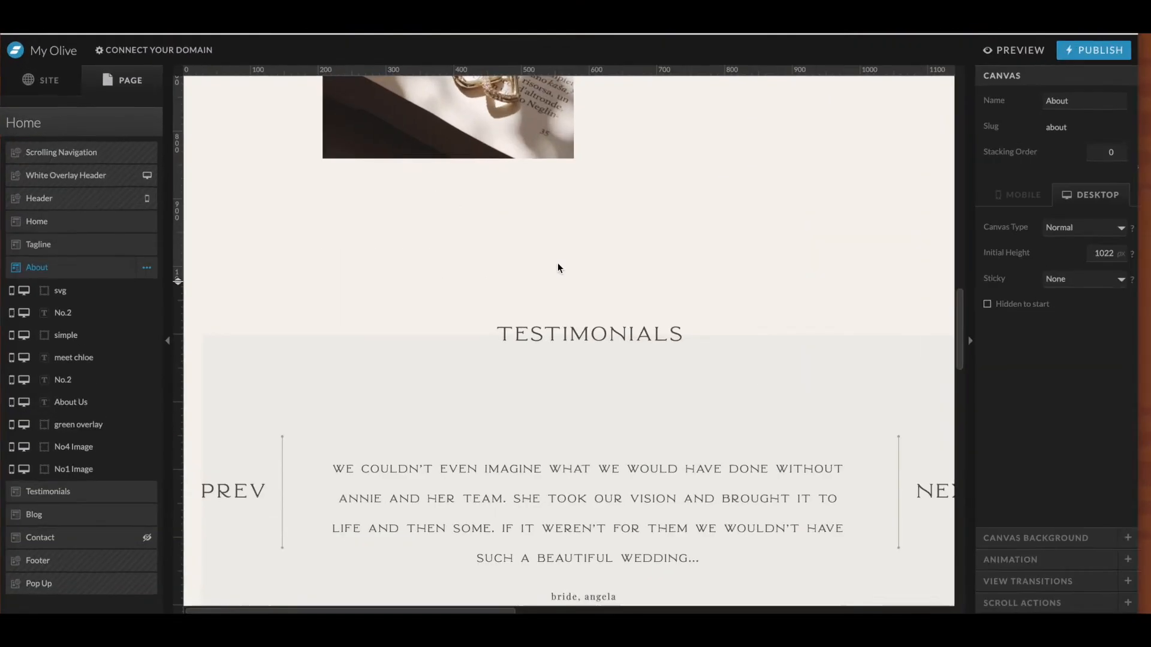
{"action": "scroll", "coordinate": [557, 264], "scroll_direction": "up", "scroll_amount": 4}
{"action": "scroll", "coordinate": [577, 284], "scroll_direction": "up", "scroll_amount": 2}
{"action": "left_click", "coordinate": [876, 390]}
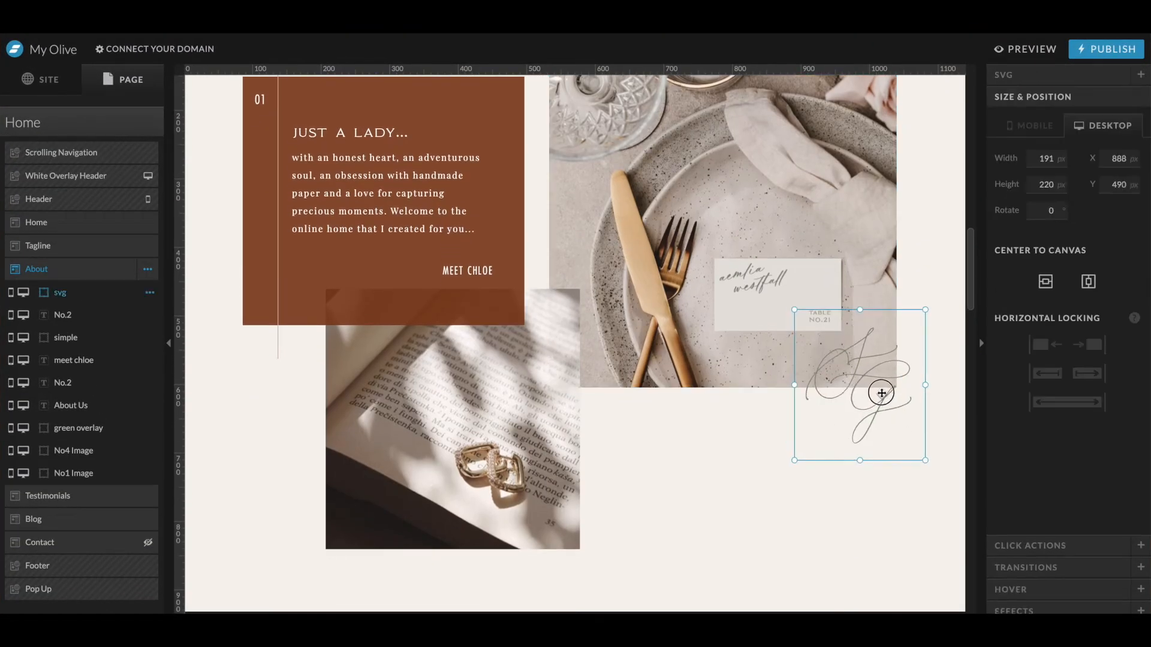
{"action": "scroll", "coordinate": [878, 392], "scroll_direction": "right", "scroll_amount": 1}
{"action": "scroll", "coordinate": [883, 395], "scroll_direction": "down", "scroll_amount": 2}
{"action": "left_click", "coordinate": [887, 438]}
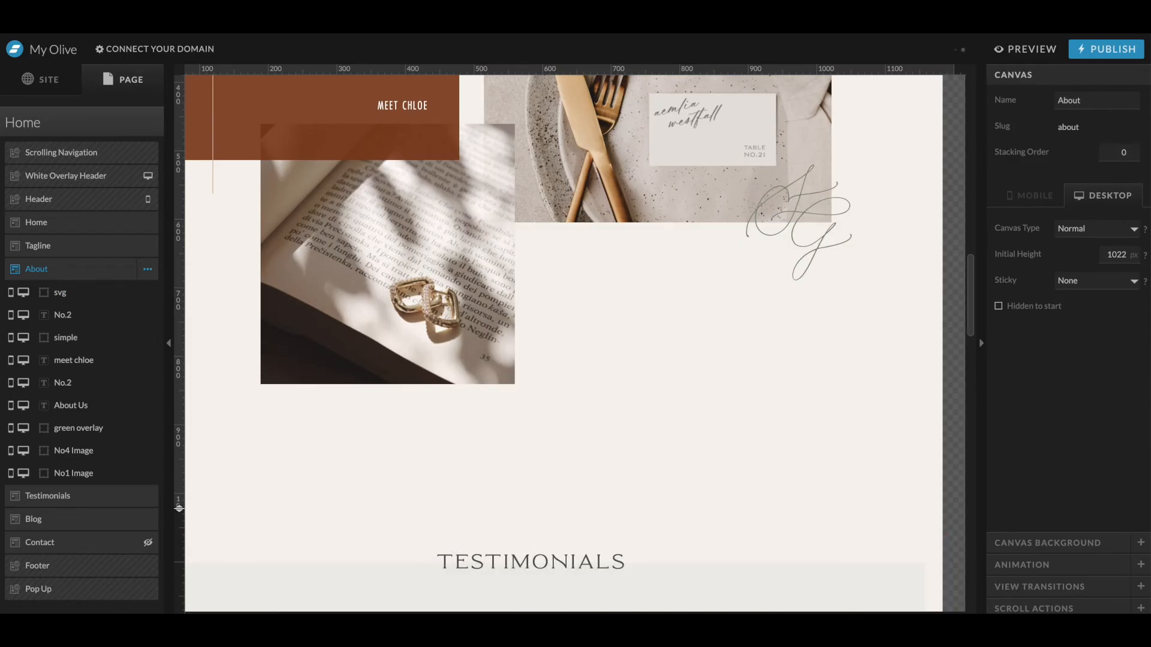
- Add the 13.png floral graphic from the Story Gem folder to the page
{"action": "left_click", "coordinate": [573, 624]}
{"action": "left_click", "coordinate": [412, 232]}
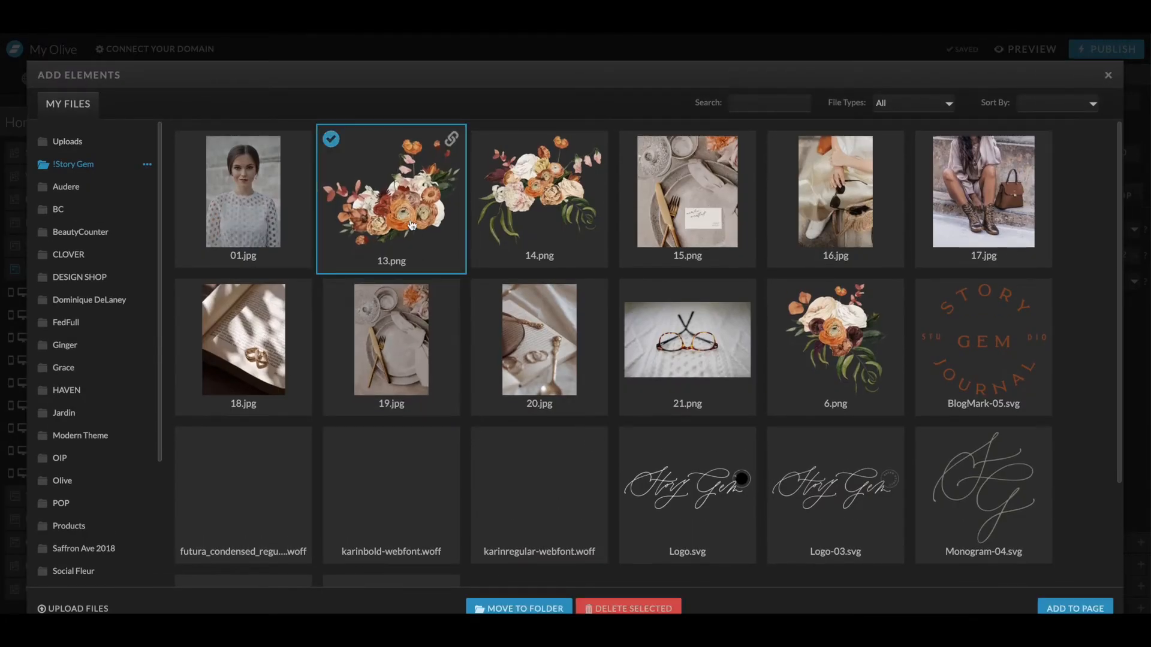
{"action": "left_click", "coordinate": [1075, 609]}
- Rotate the floral graphic to -90° and shrink it to about 552 × 427 px beside the plate photo
{"action": "key", "text": "super+minus"}
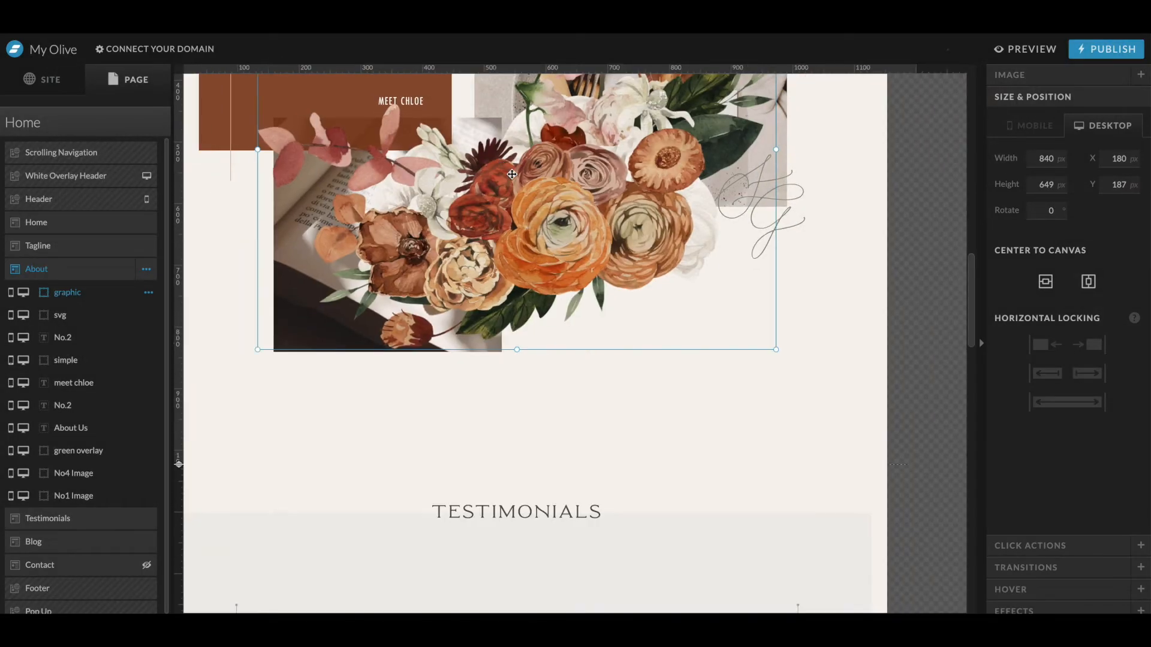
{"action": "scroll", "coordinate": [512, 175], "scroll_direction": "up", "scroll_amount": 4}
{"action": "left_click_drag", "start_coordinate": [787, 202], "coordinate": [432, 233]}
{"action": "left_click_drag", "start_coordinate": [348, 120], "coordinate": [453, 321]}
{"action": "scroll", "coordinate": [628, 281], "scroll_direction": "down", "scroll_amount": 4}
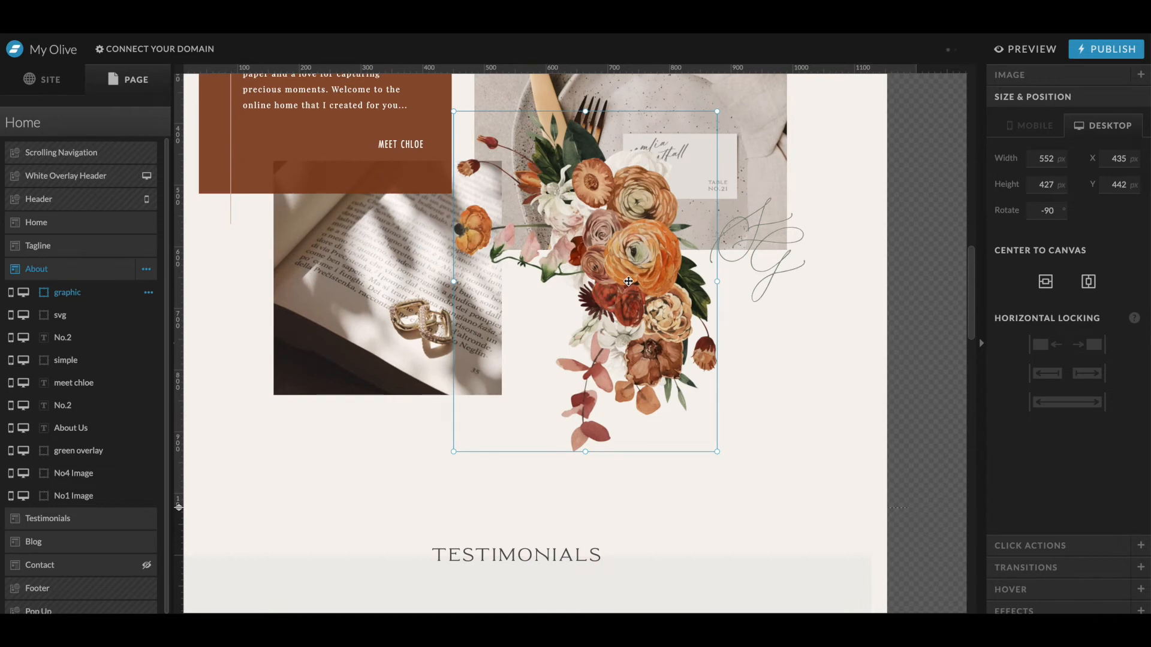
- Rotate the floral graphic to about -103° and position it at the Testimonials section's right edge
{"action": "scroll", "coordinate": [628, 281], "scroll_direction": "down", "scroll_amount": 5}
{"action": "left_click", "coordinate": [704, 343]}
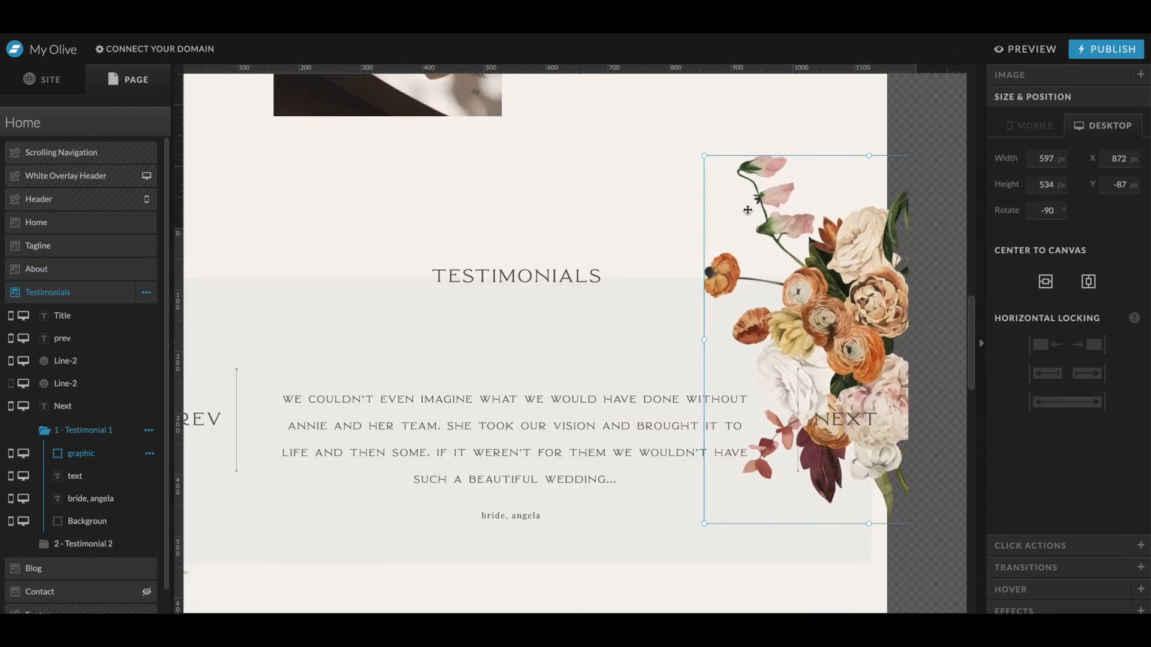
{"action": "left_click_drag", "start_coordinate": [700, 154], "coordinate": [668, 199]}
{"action": "left_click_drag", "start_coordinate": [733, 230], "coordinate": [797, 189]}
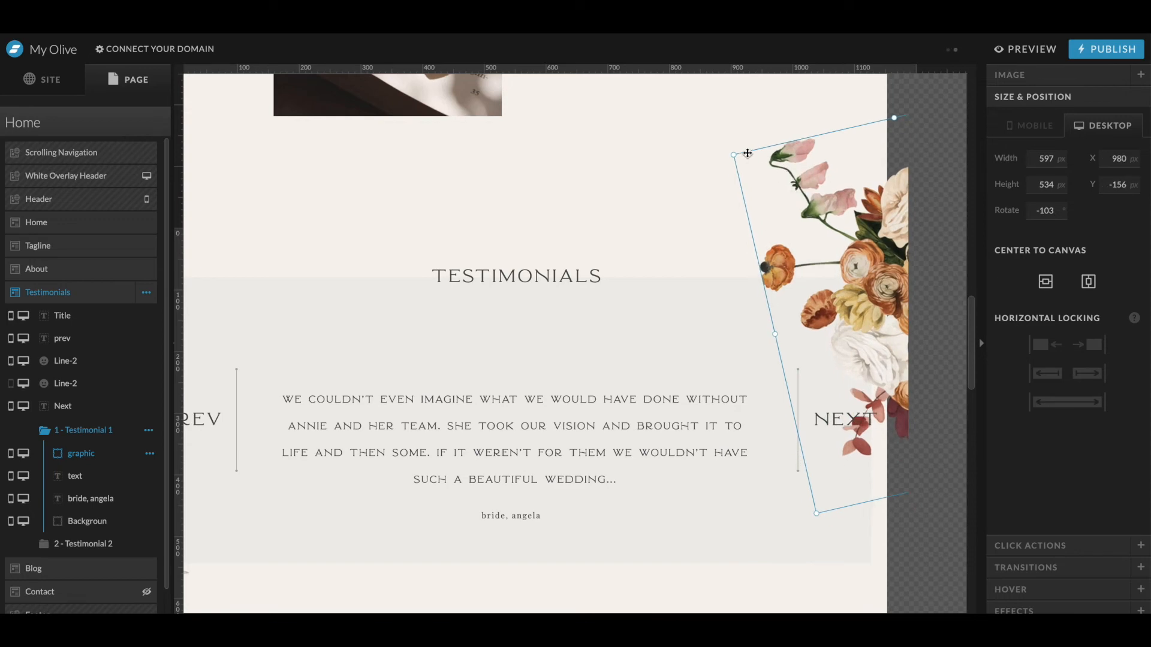
{"action": "left_click_drag", "start_coordinate": [732, 156], "coordinate": [745, 154]}
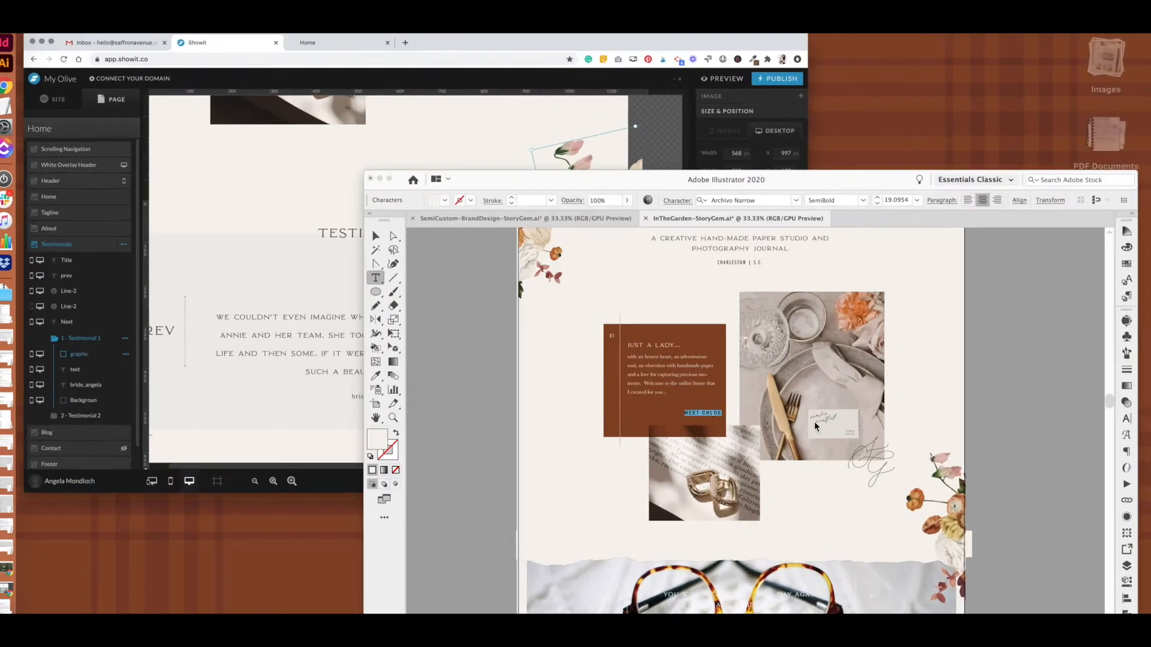
- Copy the three torn paper graphics from the Home canvas and paste them into the first testimonial
{"action": "scroll", "coordinate": [814, 422], "scroll_direction": "down", "scroll_amount": 5}
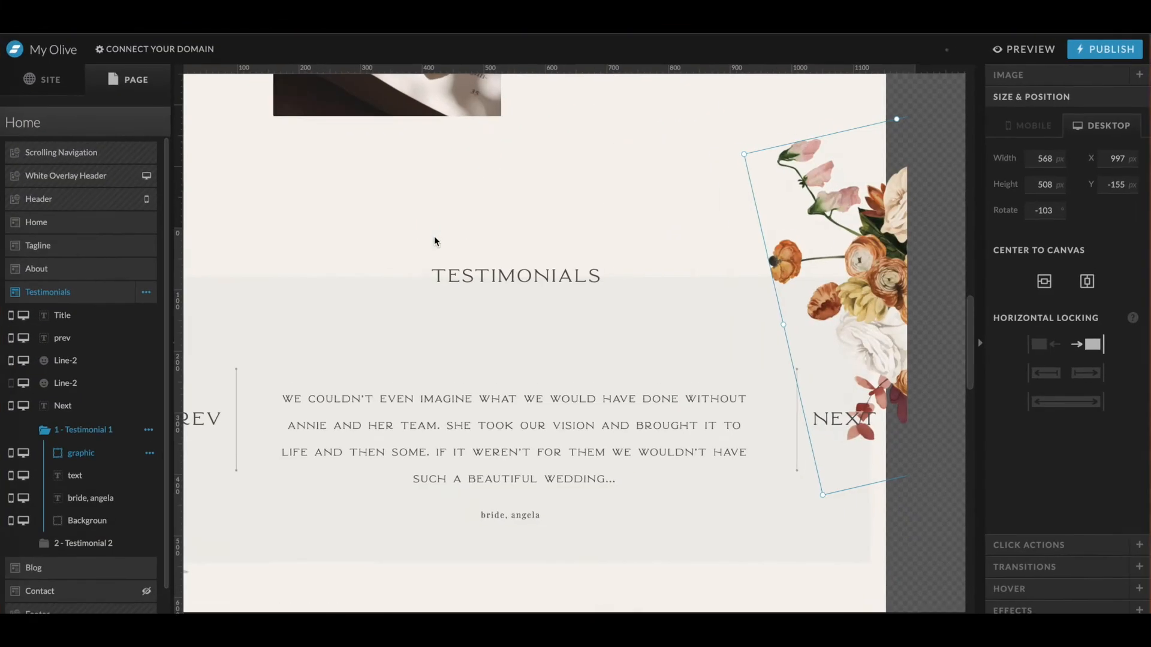
{"action": "scroll", "coordinate": [434, 236], "scroll_direction": "up", "scroll_amount": 10}
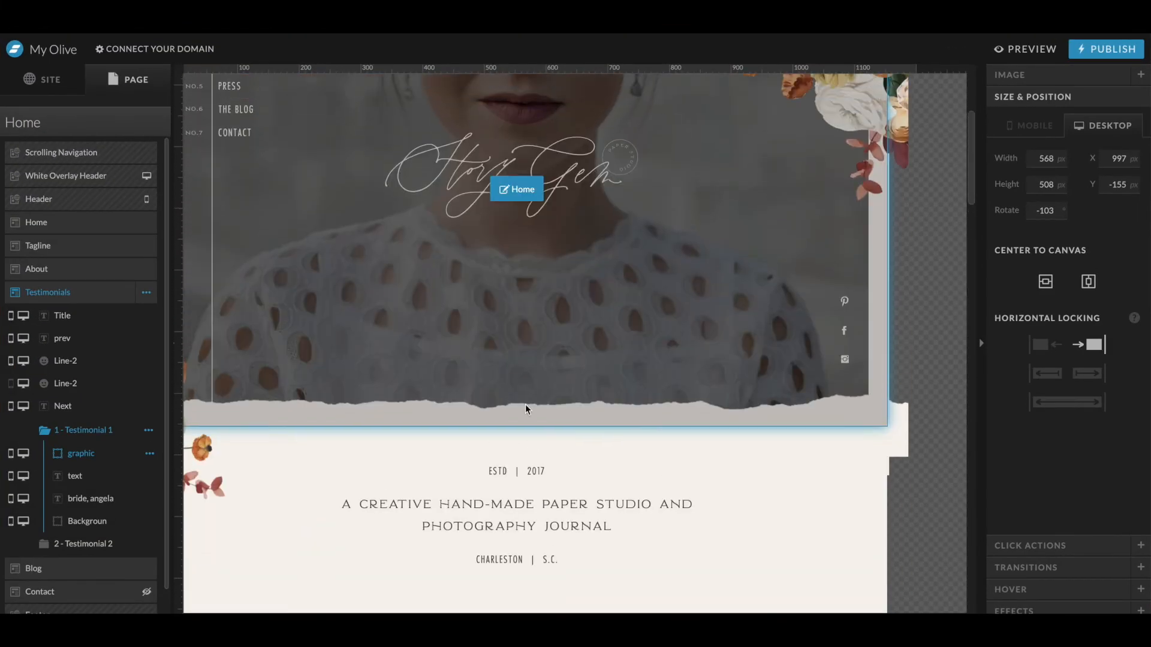
{"action": "left_click", "coordinate": [869, 408]}
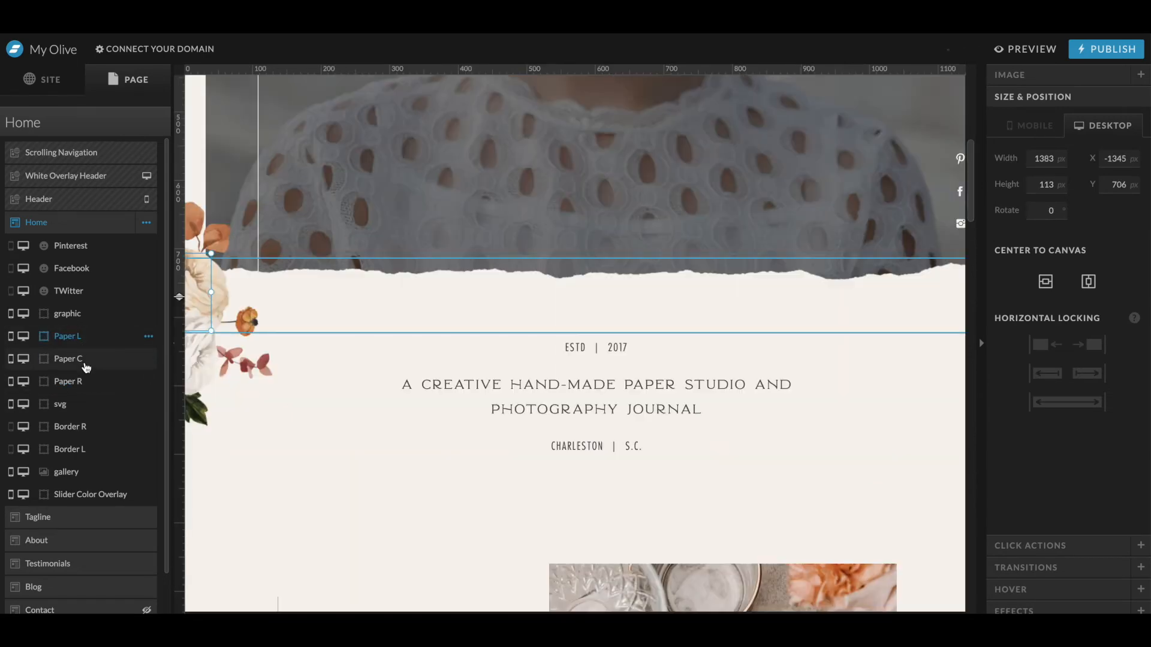
{"action": "left_click", "coordinate": [84, 381], "text": "shift"}
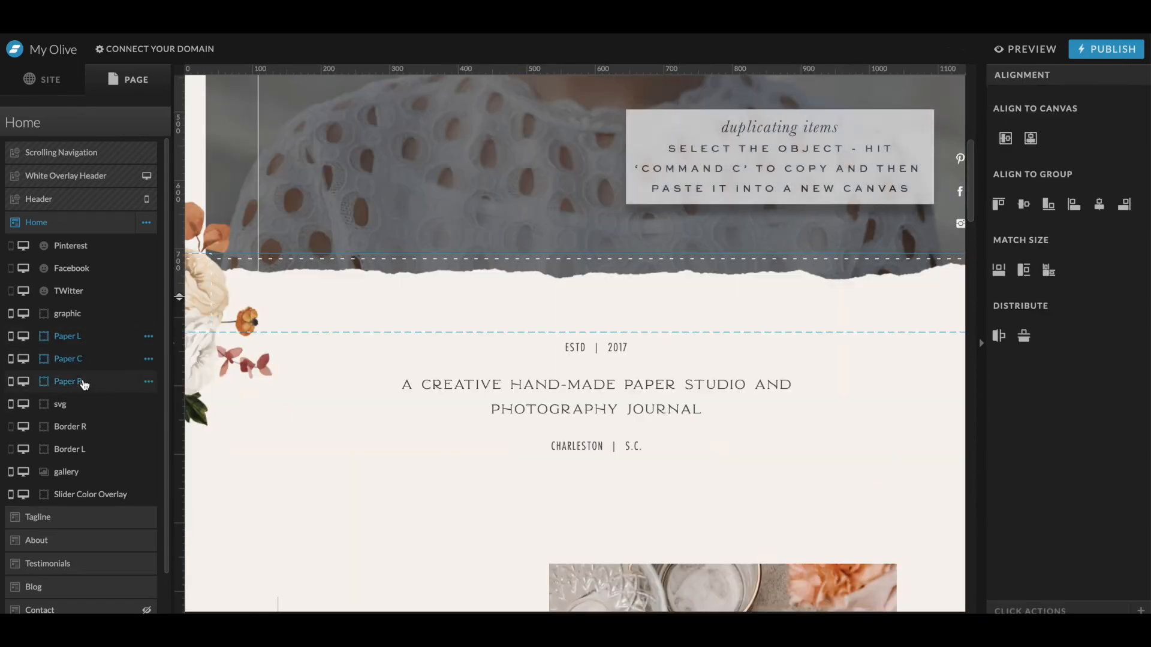
{"action": "scroll", "coordinate": [567, 329], "scroll_direction": "down", "scroll_amount": 10}
{"action": "left_click", "coordinate": [567, 329]}
{"action": "key", "text": "super+v"}
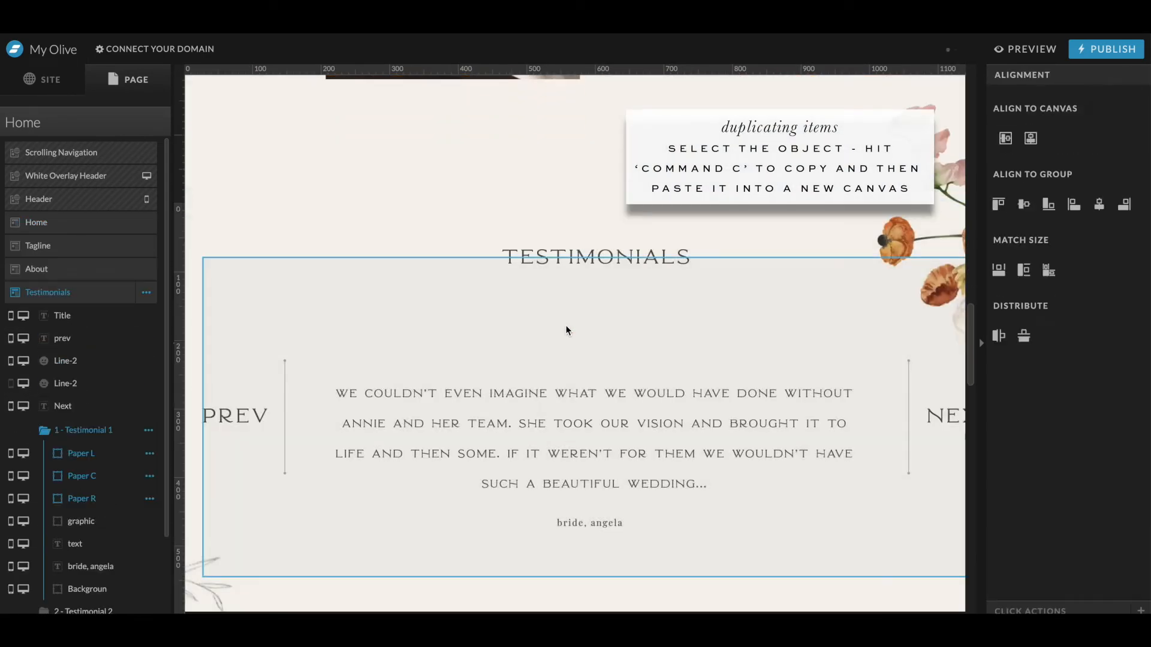
{"action": "scroll", "coordinate": [566, 331], "scroll_direction": "down", "scroll_amount": 5}
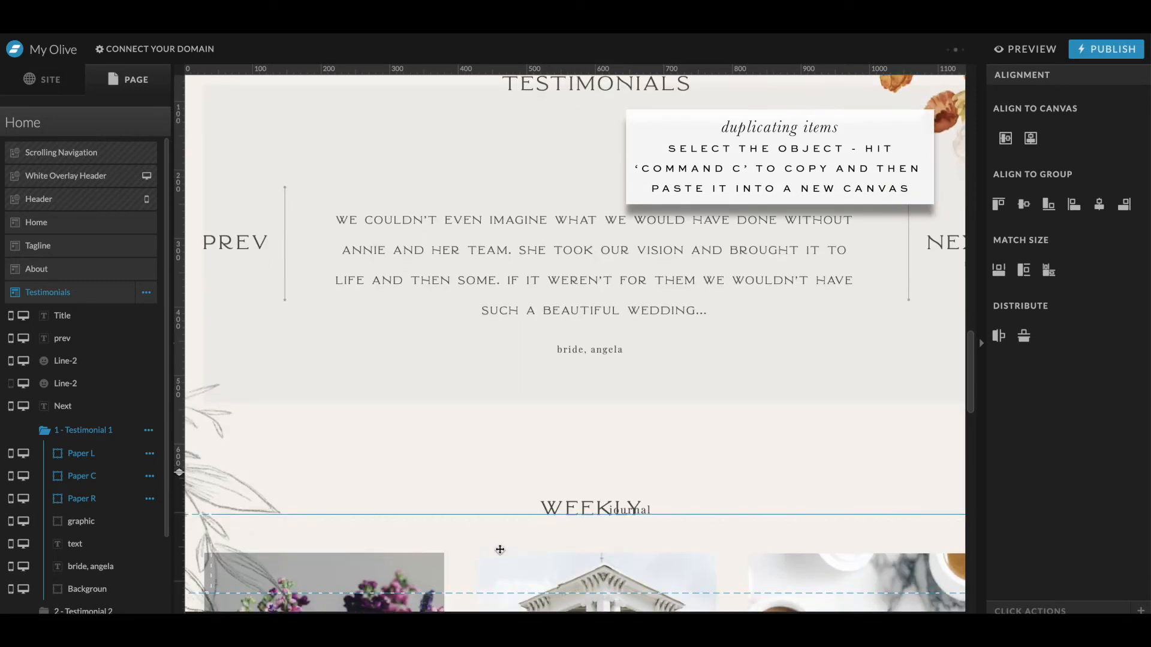
{"action": "left_click", "coordinate": [551, 526]}
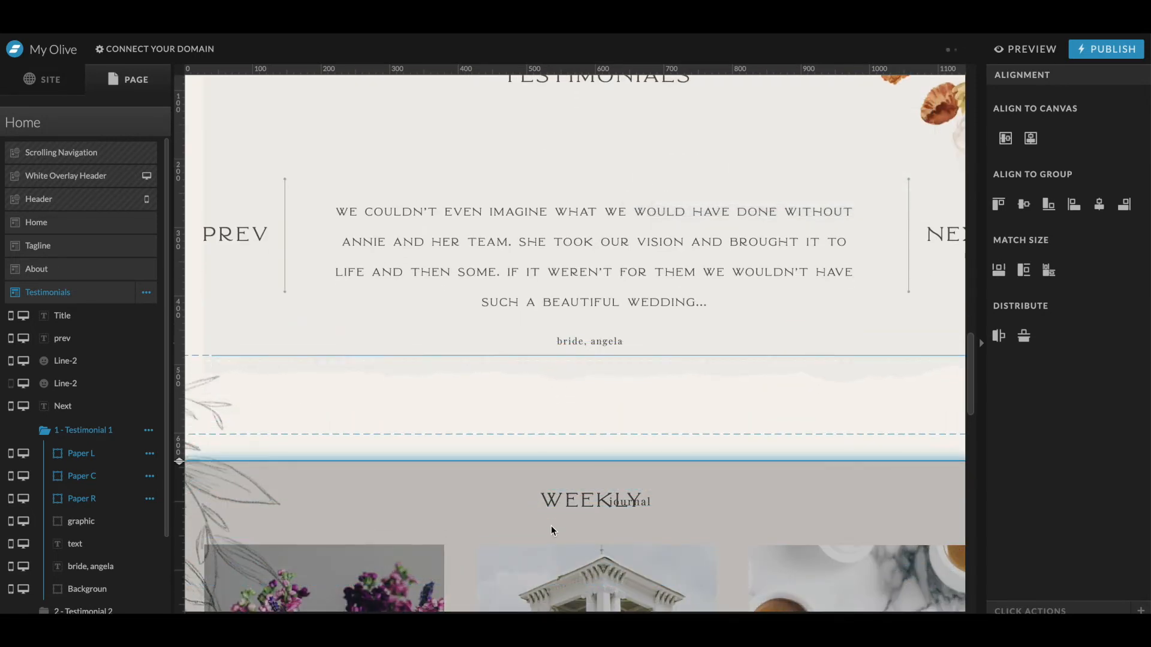
- Delete the background rectangle from the first testimonial
{"action": "left_click", "coordinate": [309, 328]}
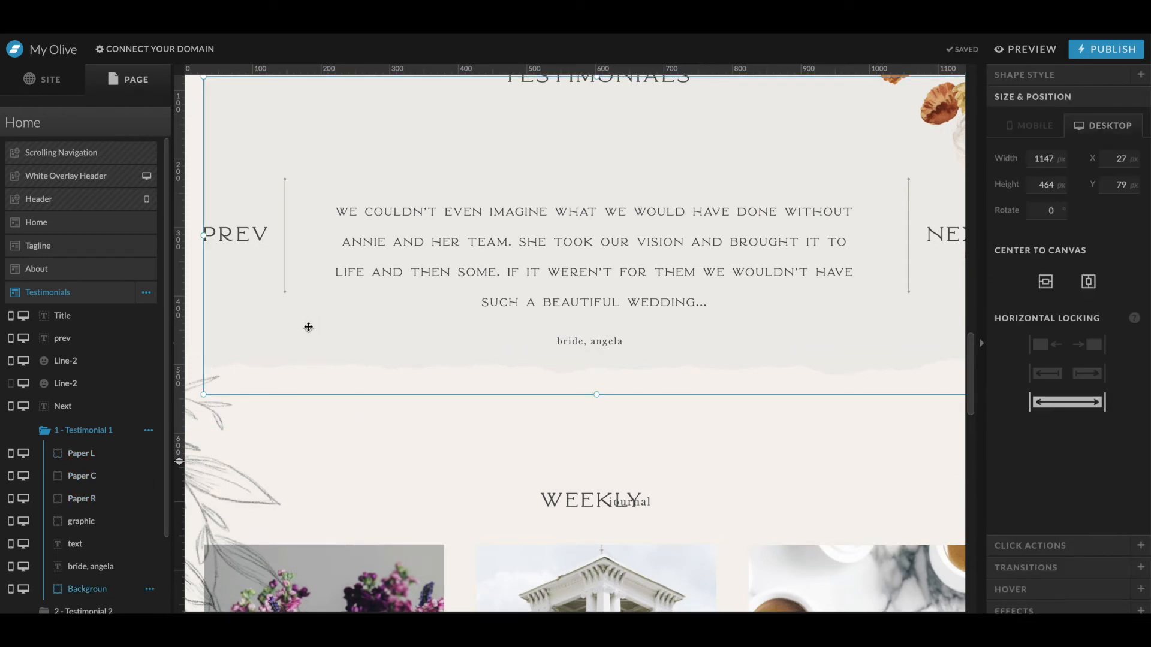
{"action": "left_click", "coordinate": [197, 330]}
{"action": "left_click", "coordinate": [229, 330]}
{"action": "key", "text": "Delete"}
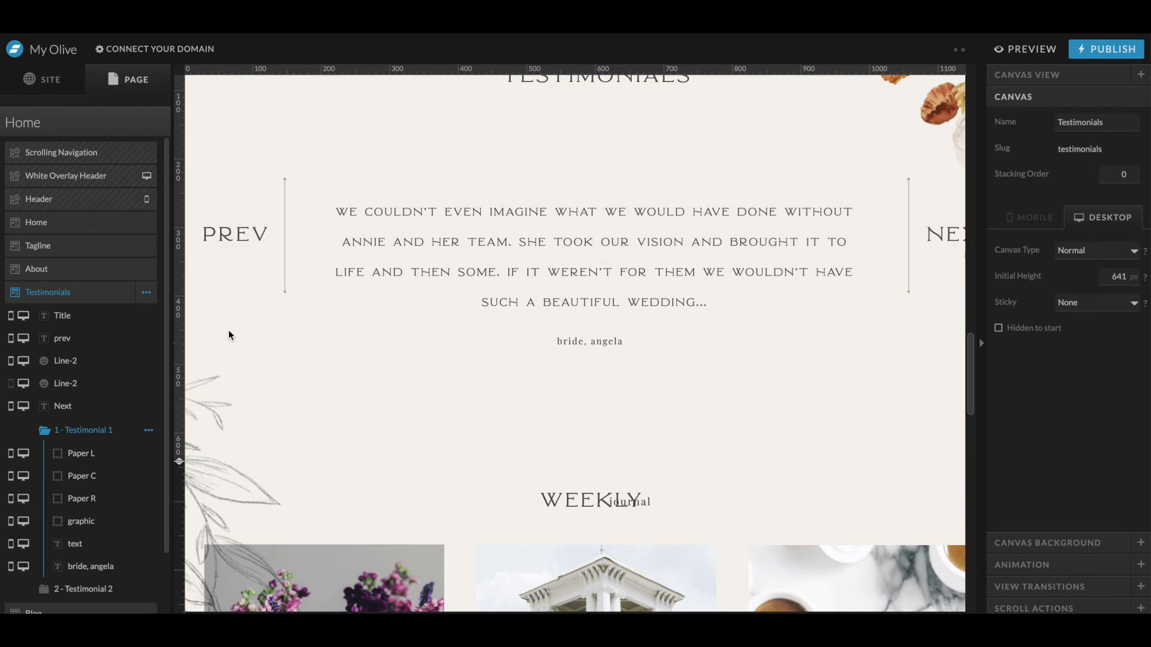
- Set the Testimonials canvas background to the 21.png glasses image
{"action": "scroll", "coordinate": [328, 360], "scroll_direction": "up", "scroll_amount": 2}
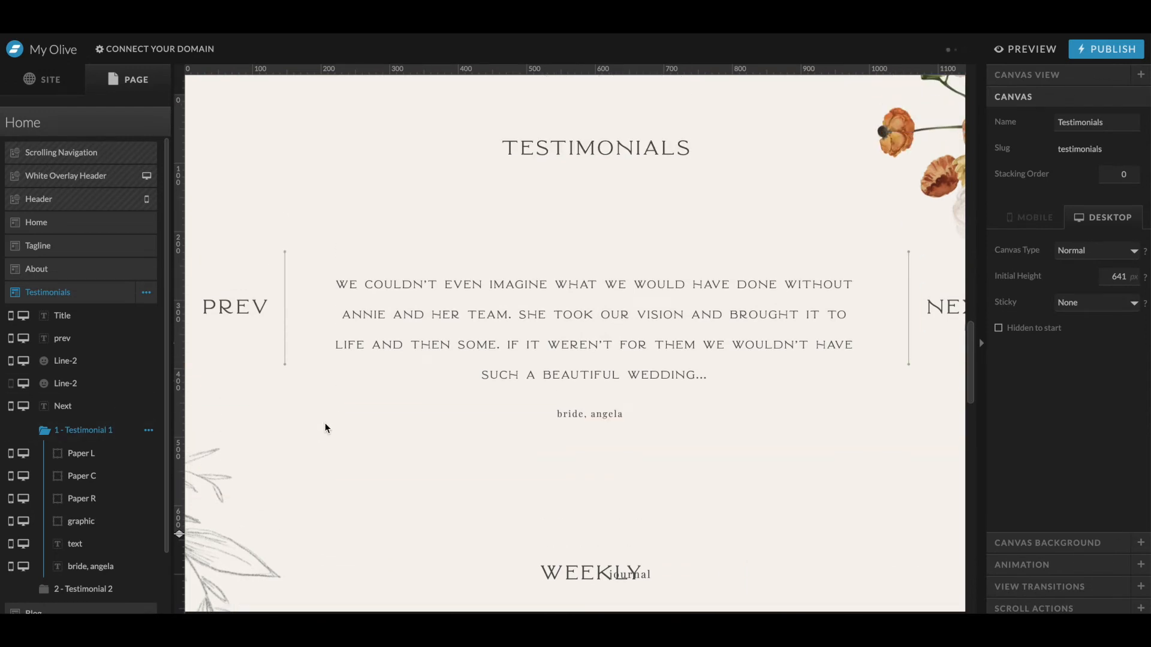
{"action": "left_click", "coordinate": [1046, 547]}
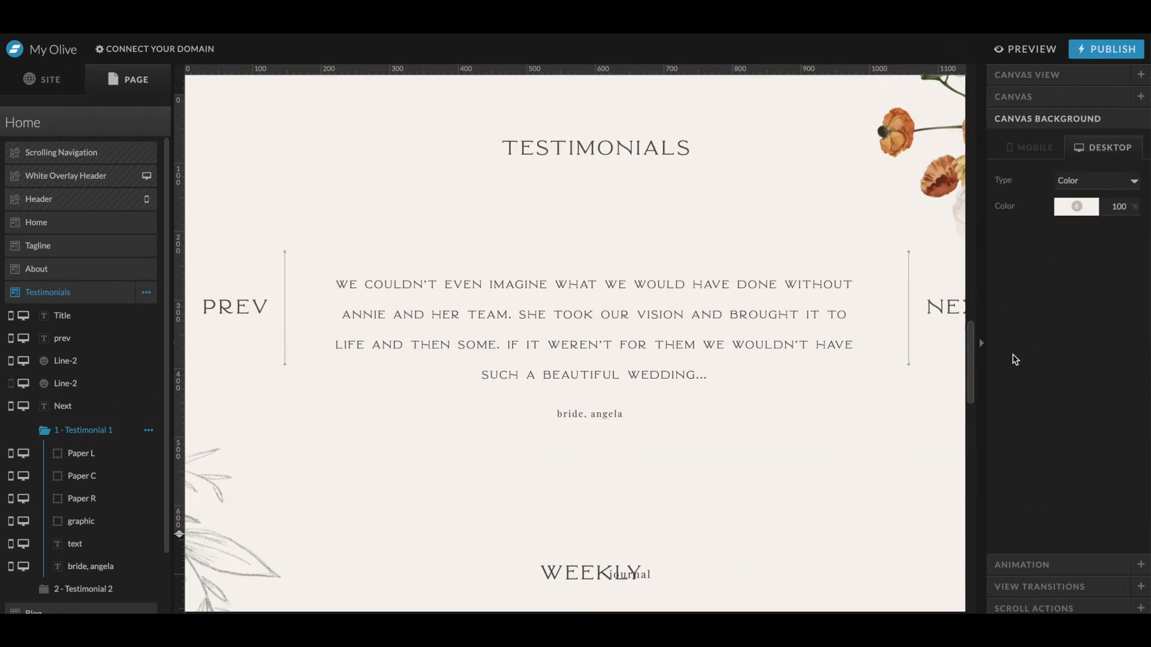
{"action": "left_click", "coordinate": [1084, 182]}
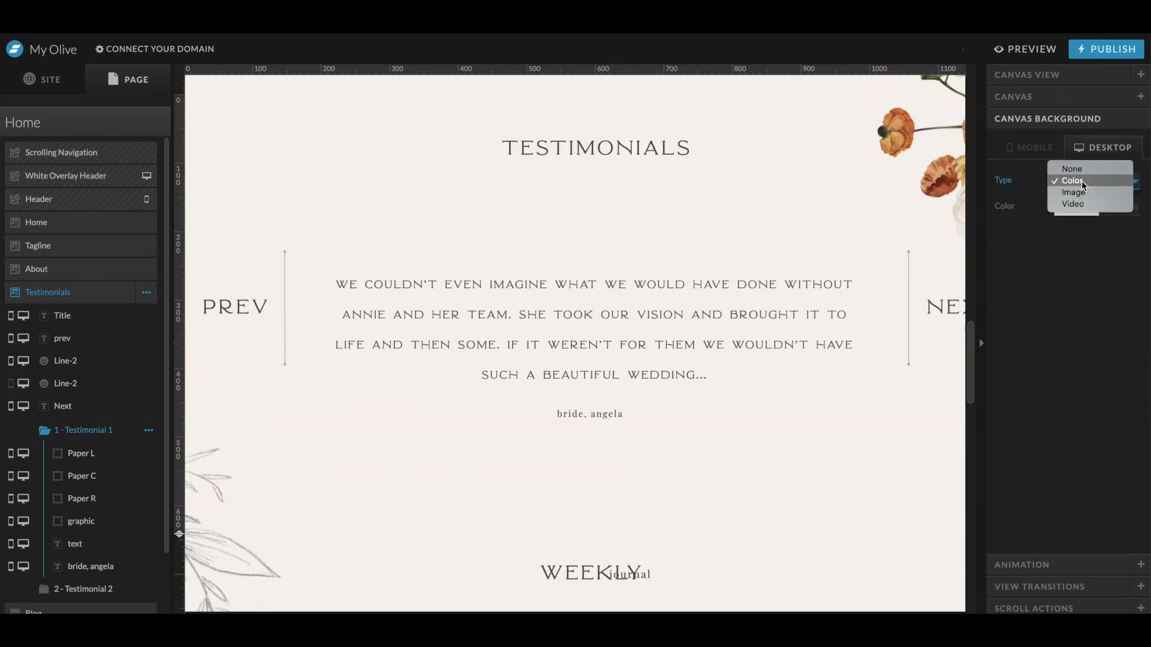
{"action": "left_click", "coordinate": [1040, 100]}
{"action": "left_click", "coordinate": [1052, 541]}
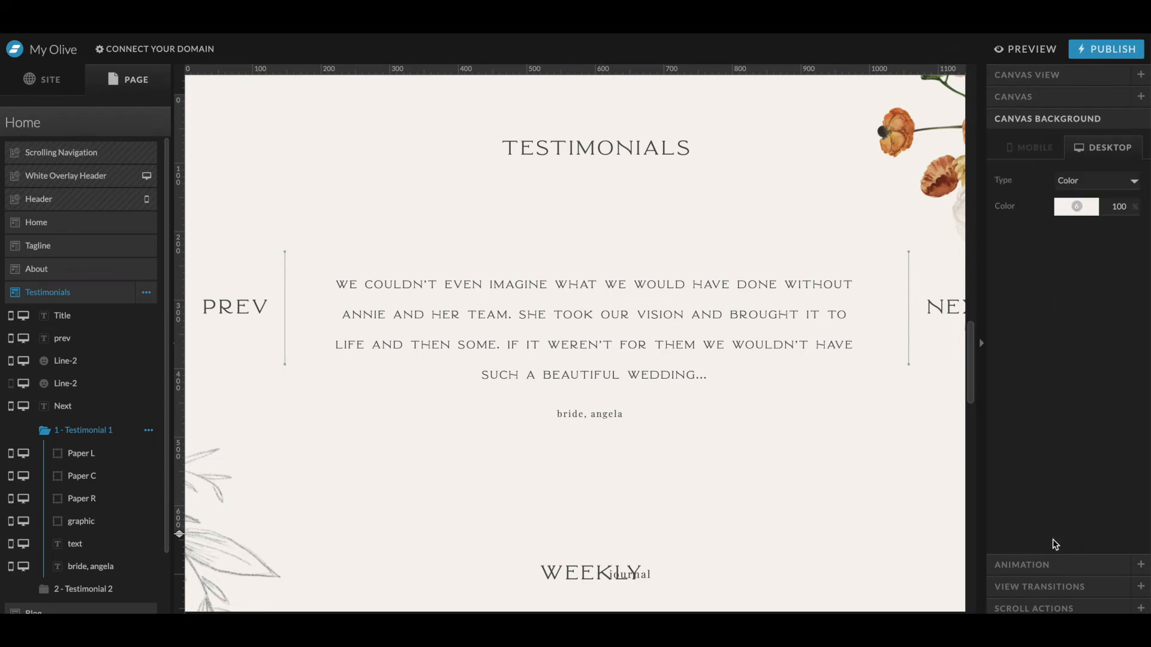
{"action": "left_click", "coordinate": [1079, 178]}
{"action": "left_click", "coordinate": [1089, 189]}
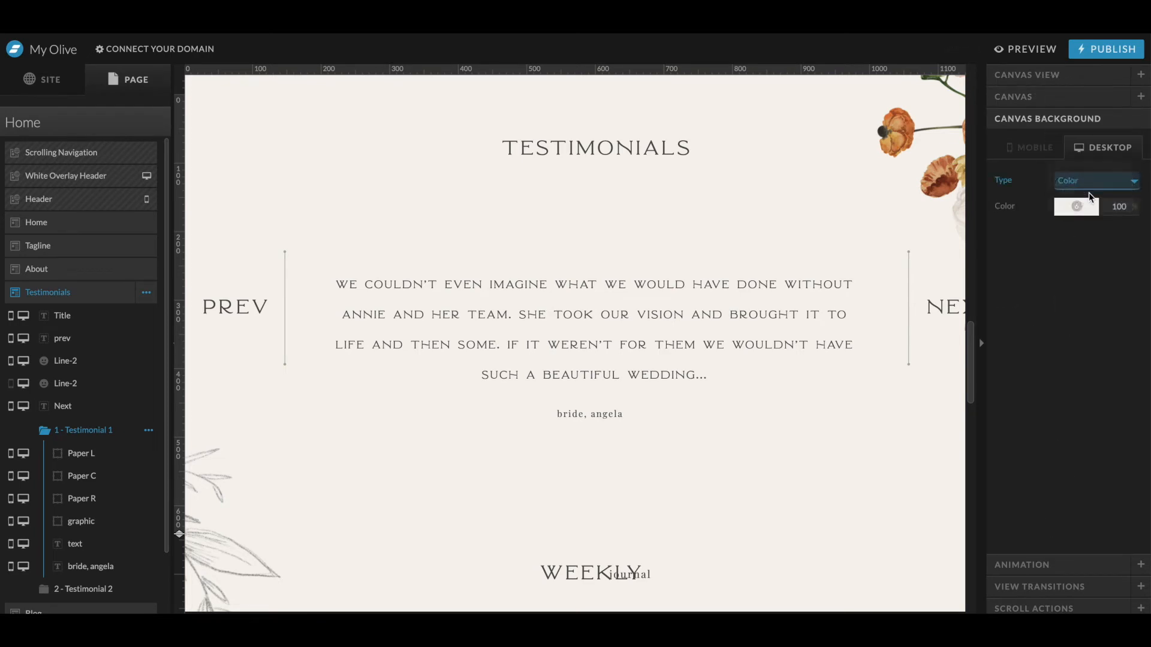
{"action": "left_click", "coordinate": [1088, 253]}
{"action": "left_click", "coordinate": [717, 348]}
- Copy the left and right border strips from the Home canvas and paste them into the Testimonials section
{"action": "scroll", "coordinate": [716, 371], "scroll_direction": "up", "scroll_amount": 1}
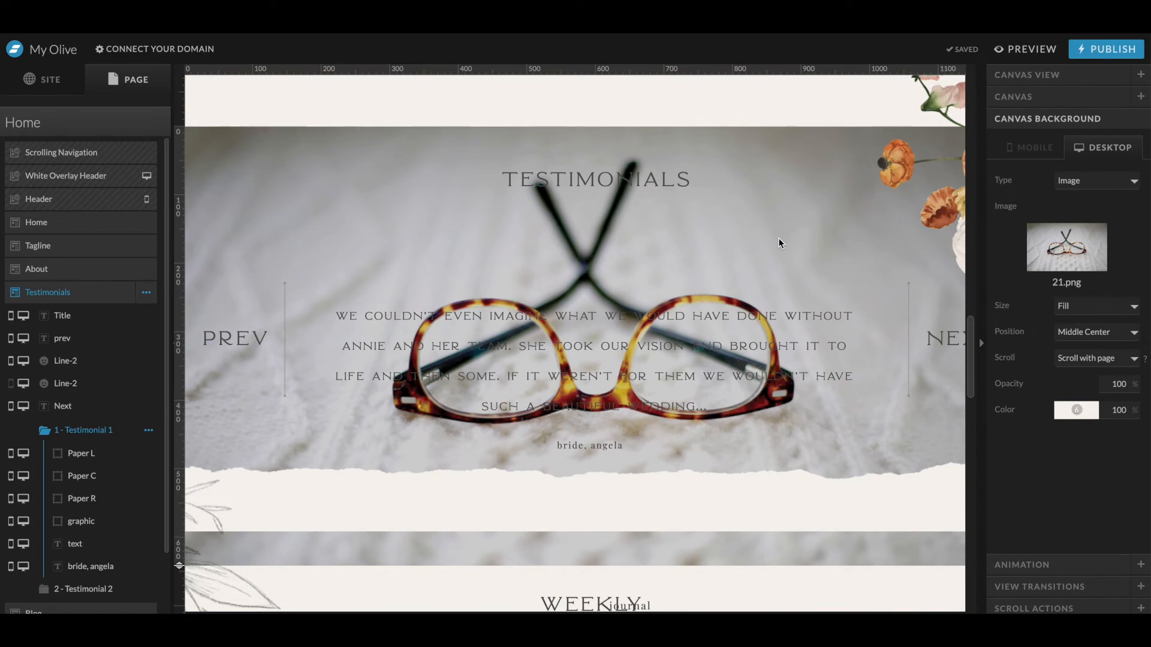
{"action": "scroll", "coordinate": [229, 154], "scroll_direction": "up", "scroll_amount": 10}
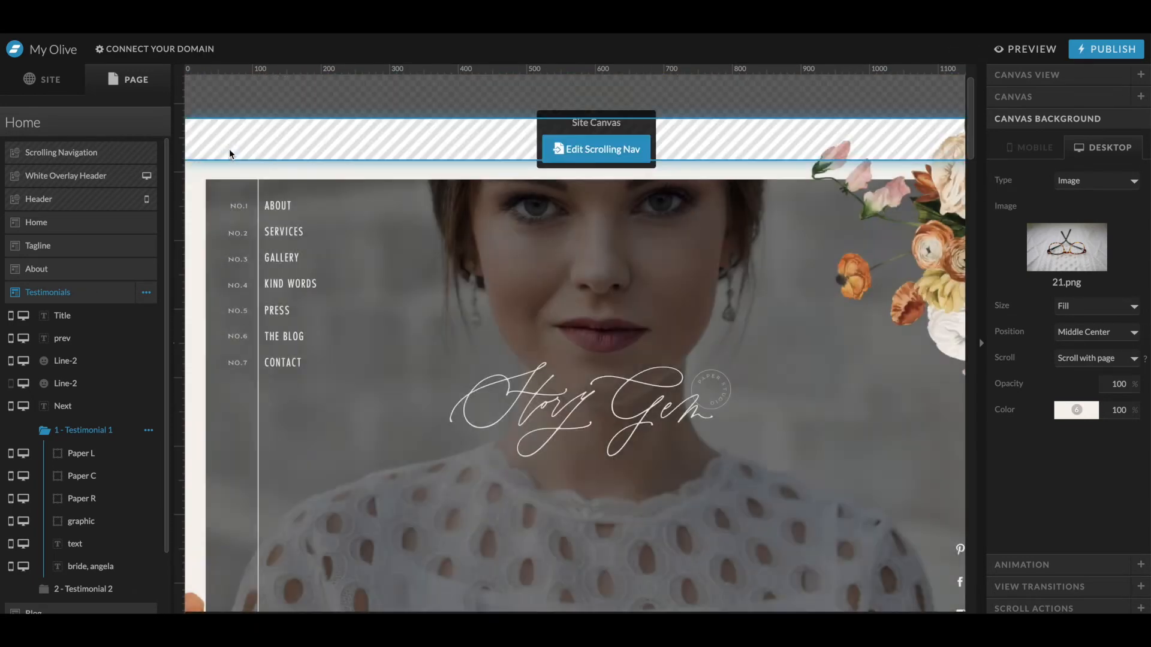
{"action": "left_click", "coordinate": [221, 178]}
{"action": "left_click", "coordinate": [198, 185]}
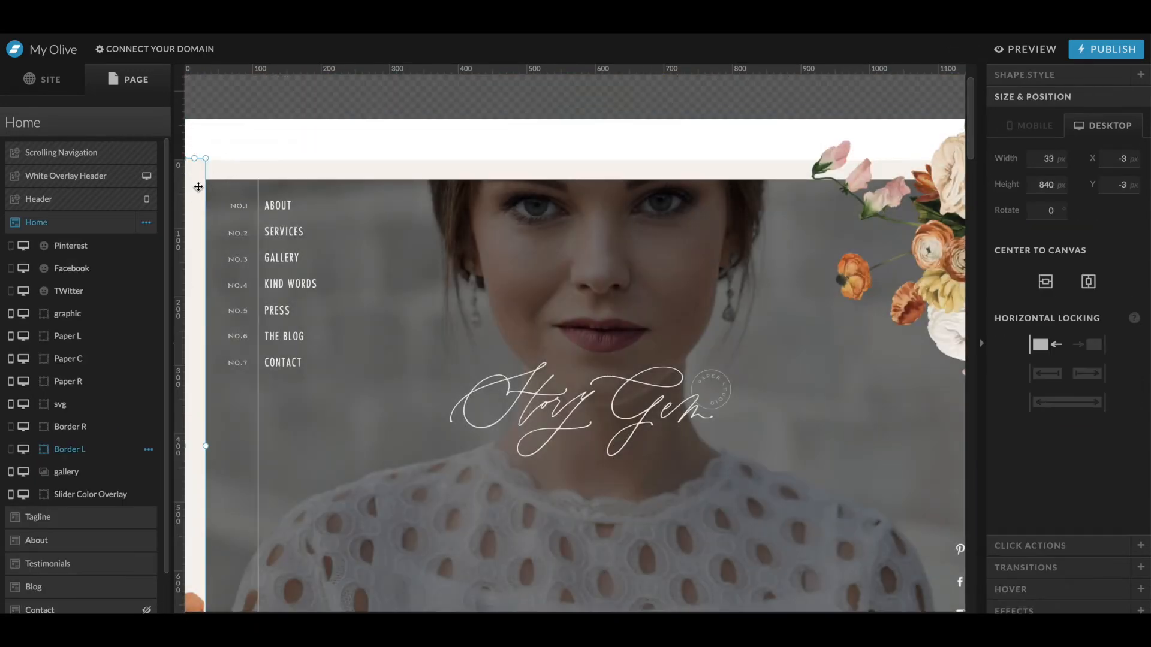
{"action": "scroll", "coordinate": [224, 246], "scroll_direction": "right", "scroll_amount": 7}
{"action": "left_click", "coordinate": [583, 506], "text": "shift"}
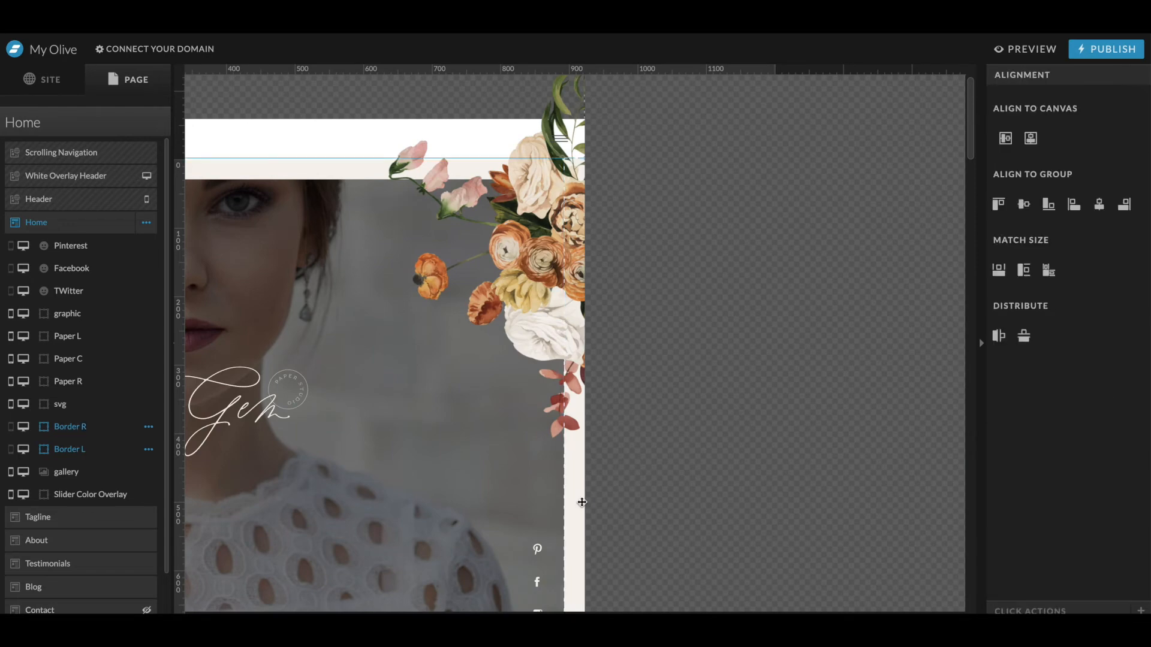
{"action": "scroll", "coordinate": [583, 504], "scroll_direction": "left", "scroll_amount": 7}
{"action": "scroll", "coordinate": [581, 505], "scroll_direction": "down", "scroll_amount": 6}
{"action": "scroll", "coordinate": [581, 503], "scroll_direction": "down", "scroll_amount": 15}
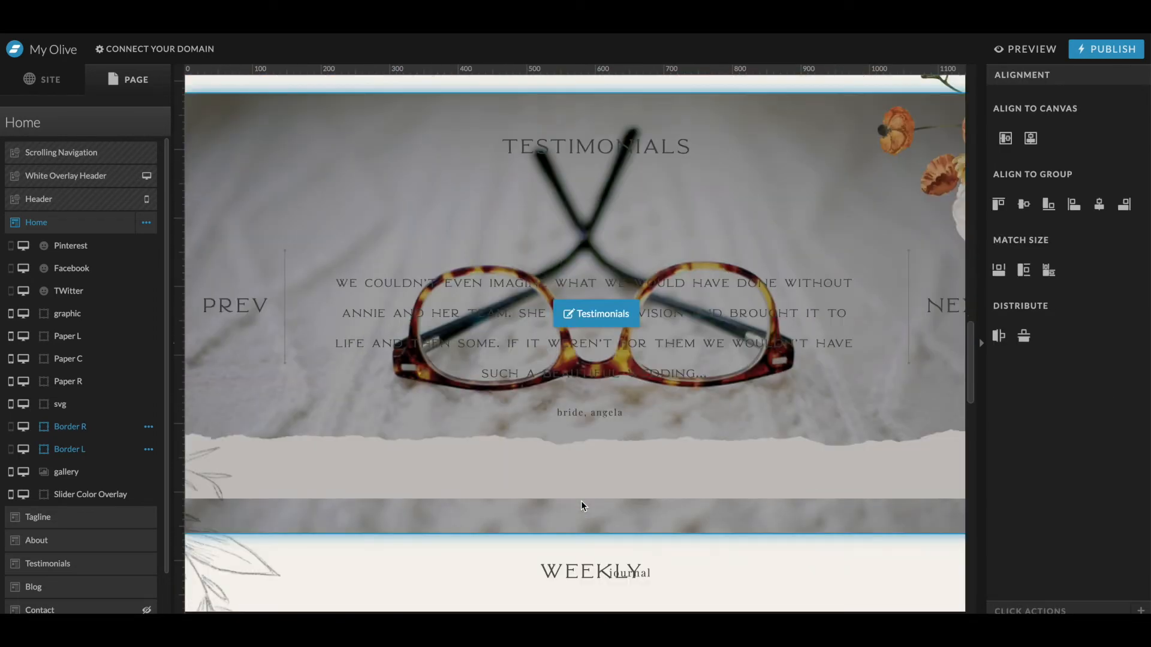
{"action": "left_click", "coordinate": [581, 422]}
{"action": "key", "text": "super+v"}
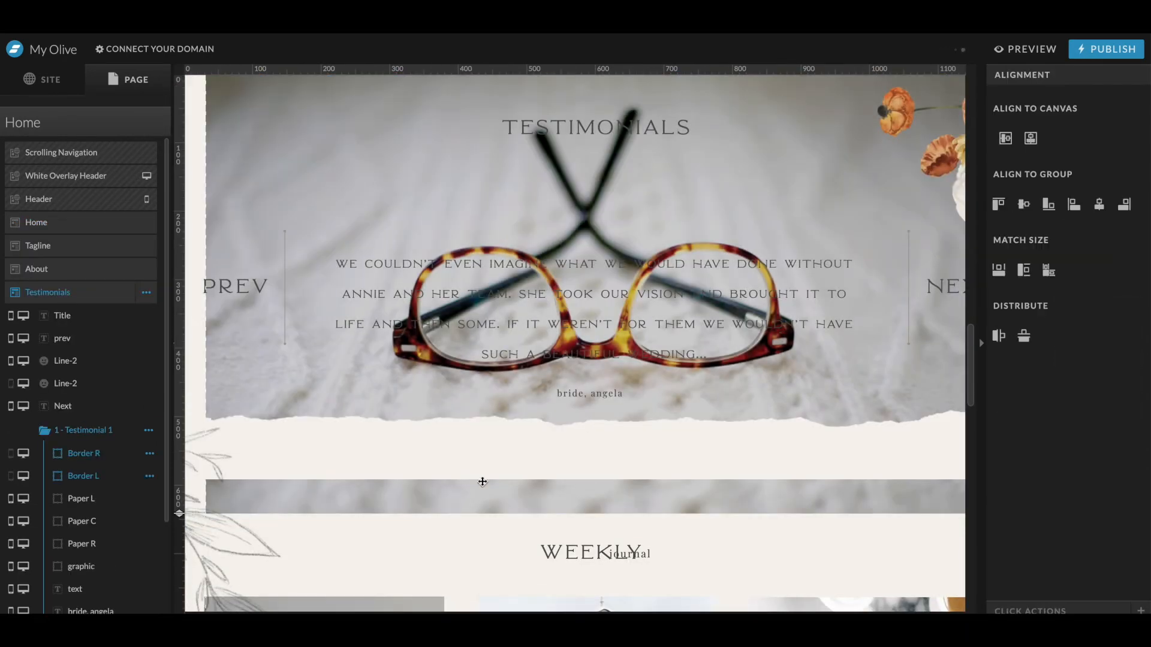
- Shorten the Testimonials canvas height to just below the torn paper edge
{"action": "left_click_drag", "start_coordinate": [179, 517], "coordinate": [179, 473]}
{"action": "scroll", "coordinate": [483, 302], "scroll_direction": "up", "scroll_amount": 3}
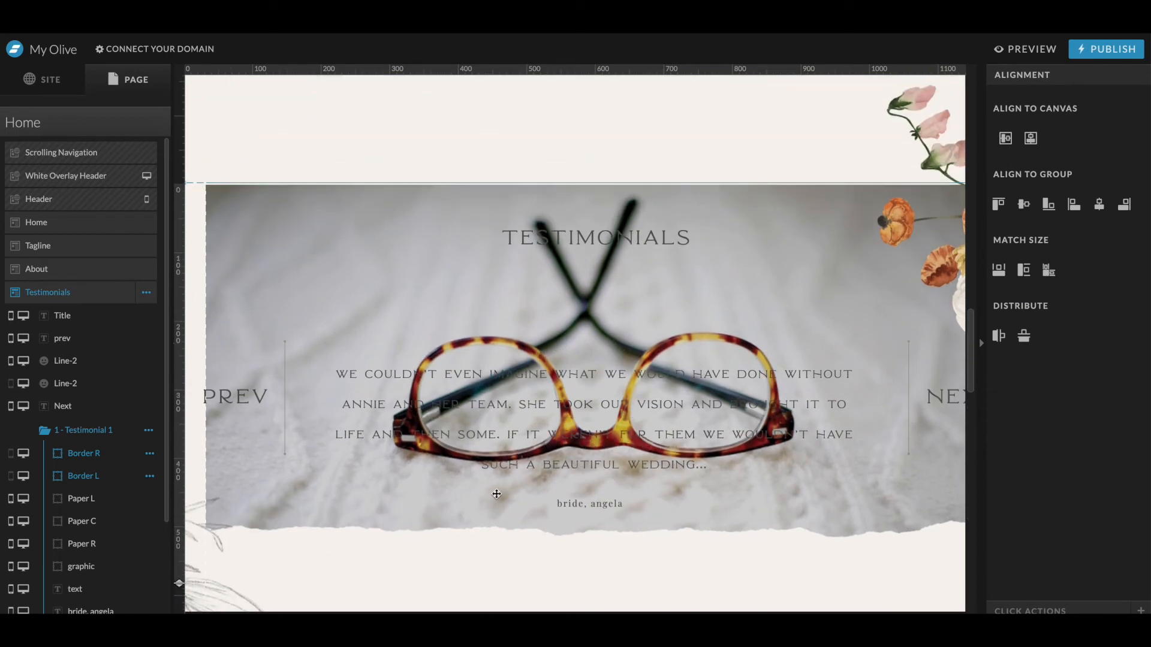
{"action": "scroll", "coordinate": [105, 411], "scroll_direction": "down", "scroll_amount": 3}
- Move the border strips and torn paper layers to the top of the Testimonials layer list
{"action": "left_click", "coordinate": [100, 413]}
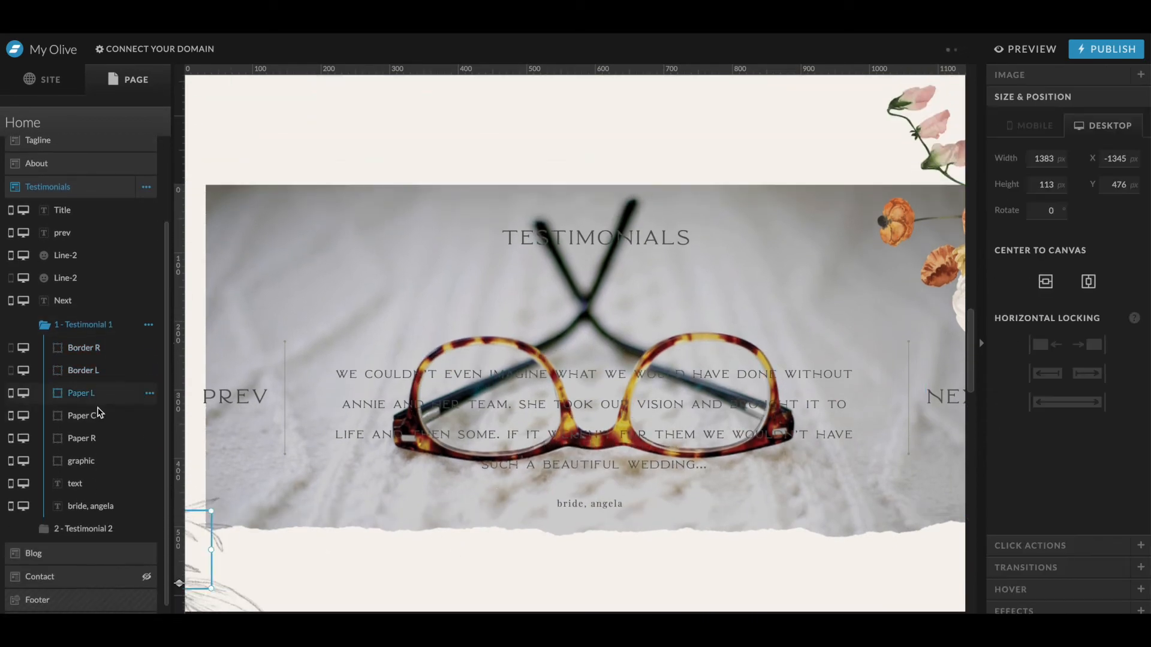
{"action": "left_click", "coordinate": [99, 438]}
{"action": "left_click", "coordinate": [99, 350], "text": "shift"}
{"action": "left_click_drag", "start_coordinate": [99, 351], "coordinate": [101, 207]}
{"action": "left_click", "coordinate": [95, 311]}
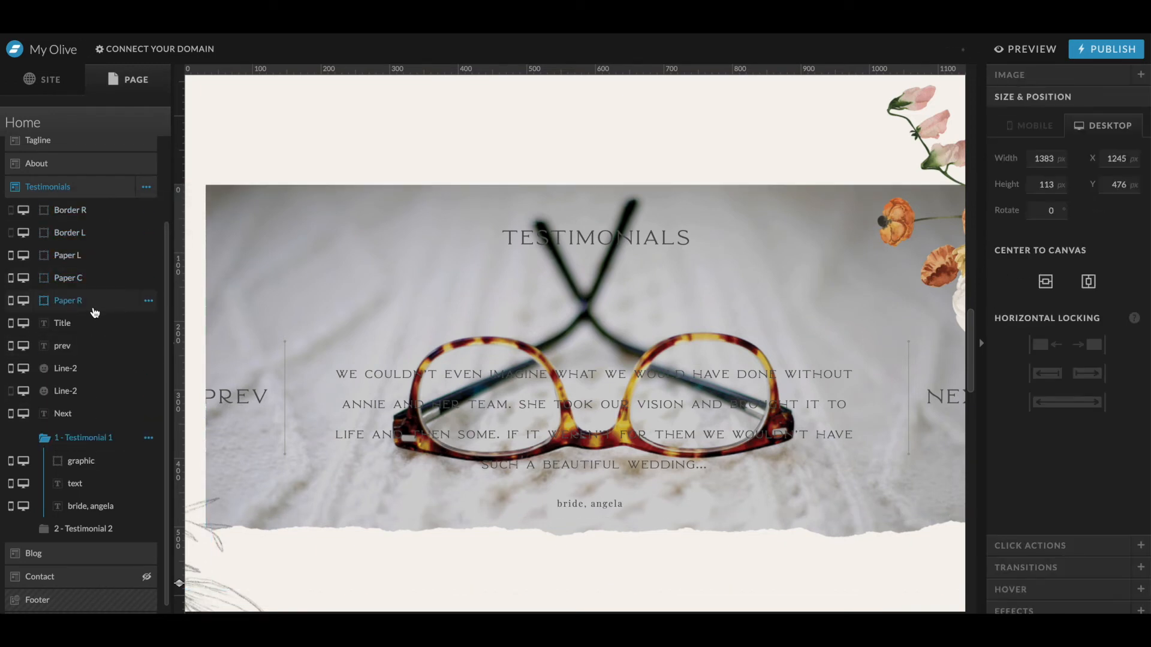
- Duplicate the three torn paper graphics and move the copies to the top edge of the Testimonials section
{"action": "left_click", "coordinate": [86, 256], "text": "shift"}
{"action": "key", "text": "super+c"}
{"action": "key", "text": "super+v"}
{"action": "left_click_drag", "start_coordinate": [91, 469], "coordinate": [112, 207]}
{"action": "key", "text": "shift+Up"}
{"action": "key", "text": "shift+Up"}
{"action": "key", "text": "shift+Up"}
{"action": "key", "text": "shift+Up"}
{"action": "key", "text": "shift+Up"}
{"action": "key", "text": "shift+Up"}
{"action": "key", "text": "shift+Up"}
{"action": "key", "text": "shift+Up"}
{"action": "left_click_drag", "start_coordinate": [396, 487], "coordinate": [576, 136]}
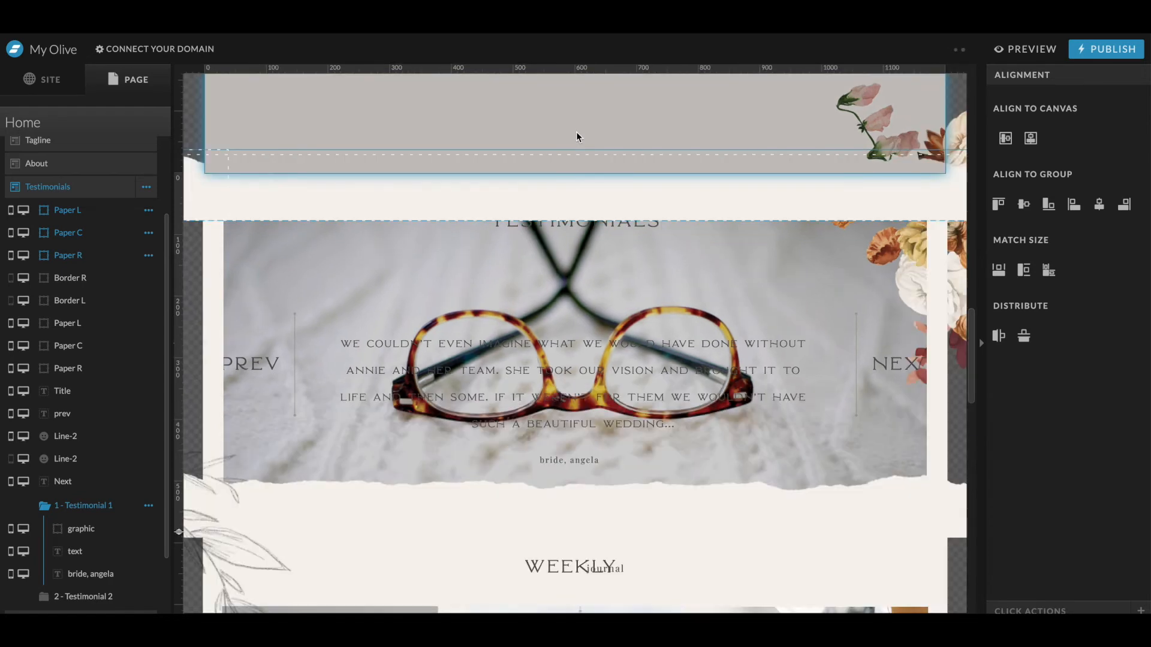
- Rotate the top centre paper piece to 180°
{"action": "left_click", "coordinate": [626, 192]}
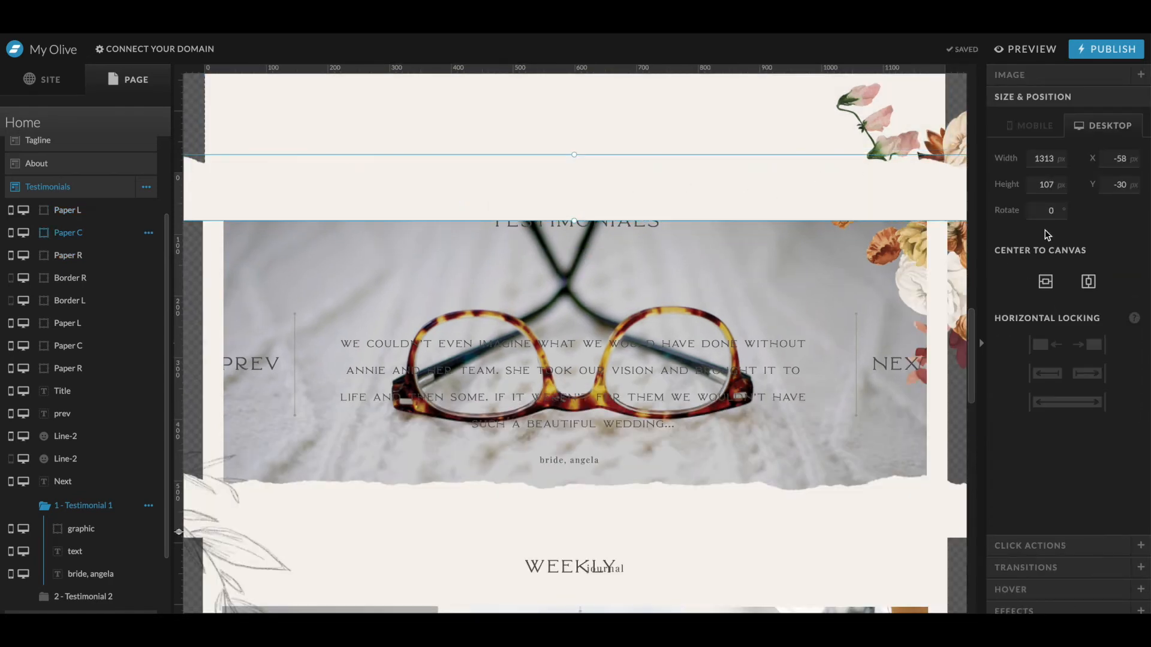
{"action": "scroll", "coordinate": [854, 233], "scroll_direction": "right", "scroll_amount": 2}
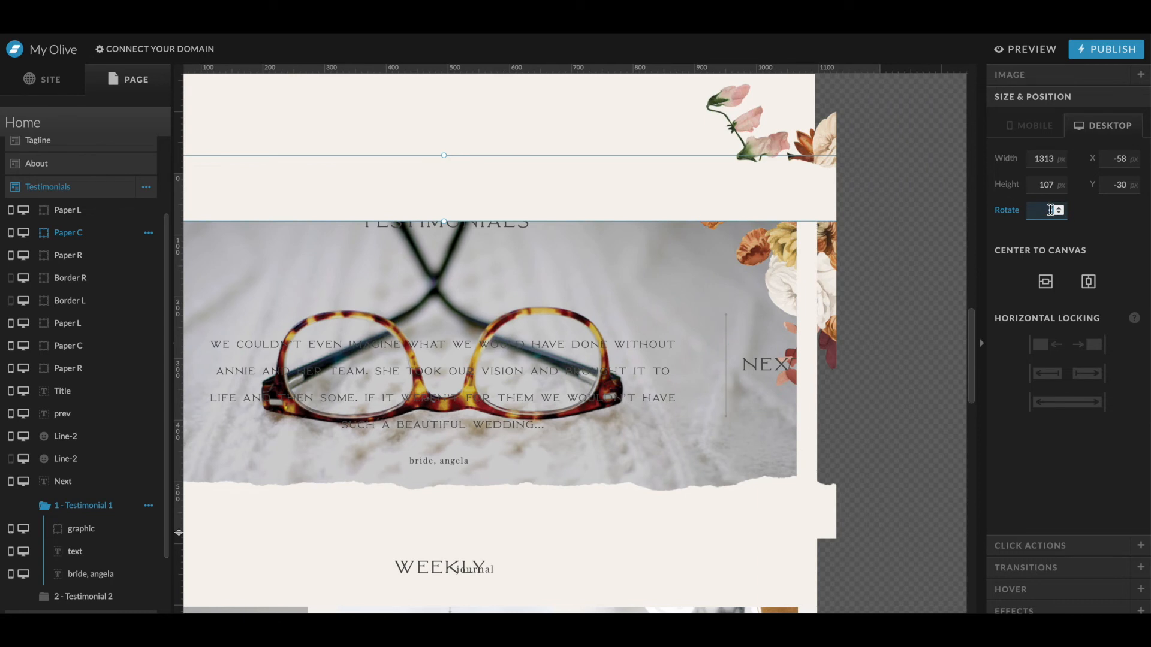
{"action": "type", "text": "90"}
{"action": "key", "text": "Return"}
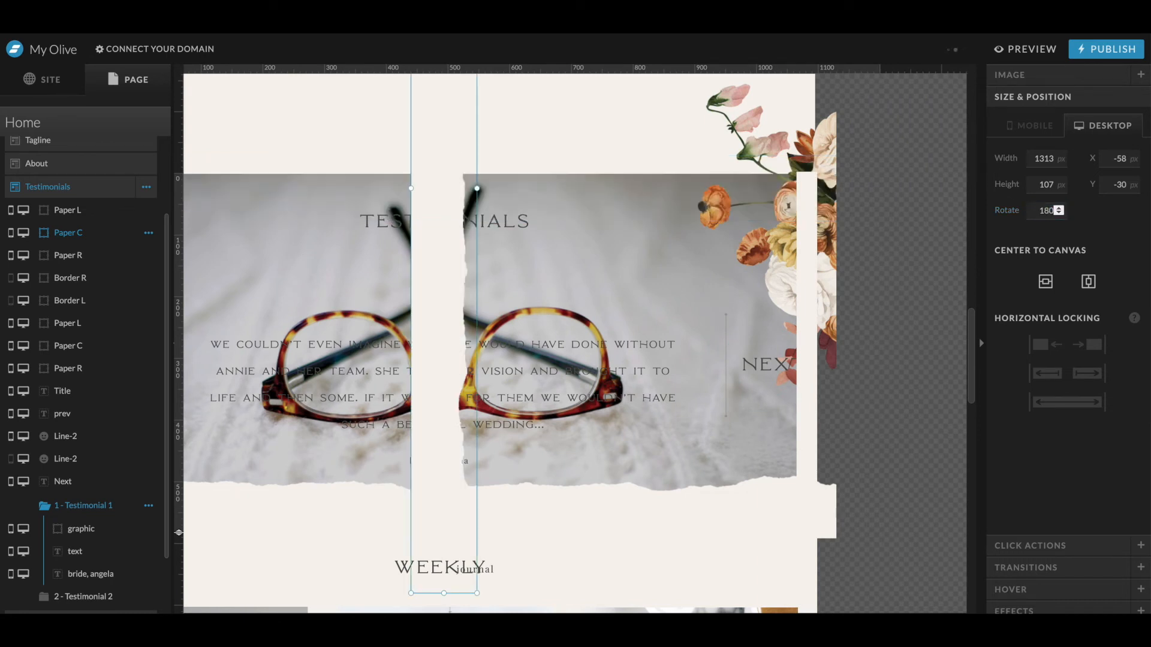
{"action": "key", "text": "Return"}
- Rotate the top right and left paper pieces to 180° as well
{"action": "scroll", "coordinate": [844, 242], "scroll_direction": "left", "scroll_amount": 1}
{"action": "scroll", "coordinate": [844, 242], "scroll_direction": "right", "scroll_amount": 3}
{"action": "left_click", "coordinate": [949, 185]}
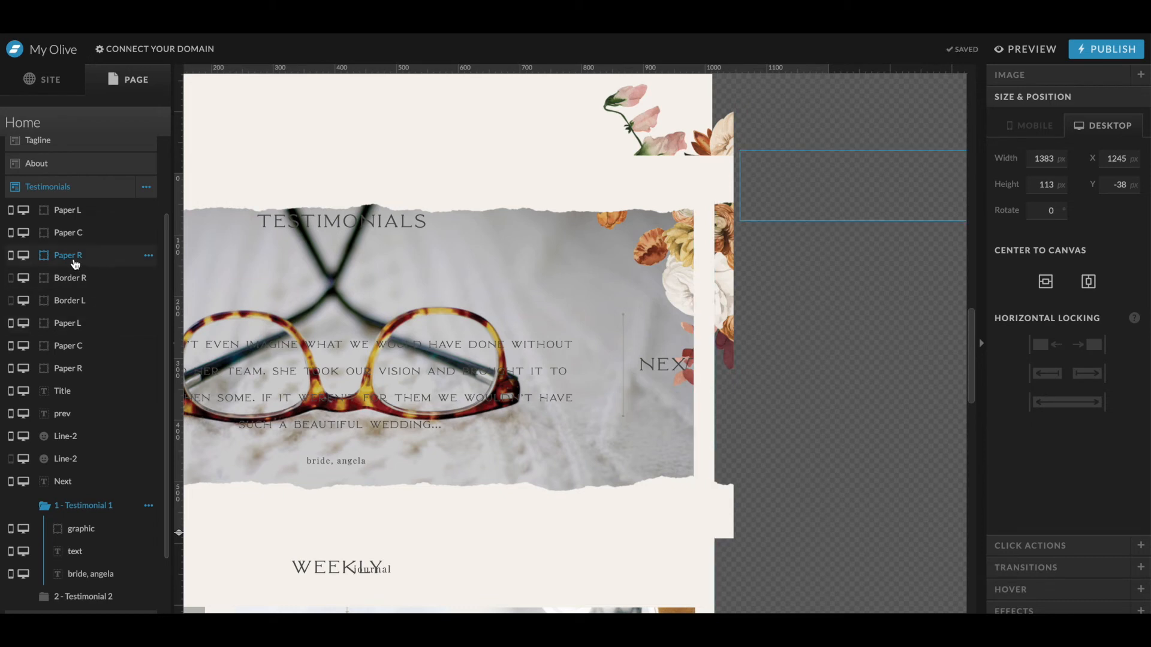
{"action": "left_click", "coordinate": [90, 232]}
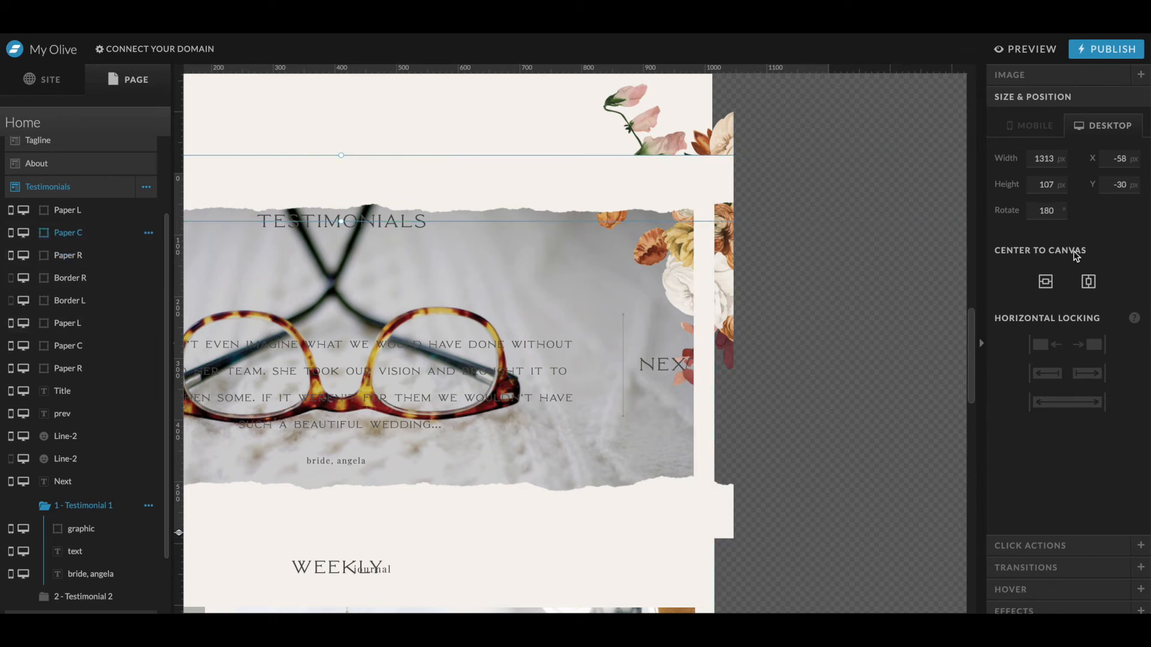
{"action": "left_click", "coordinate": [67, 256]}
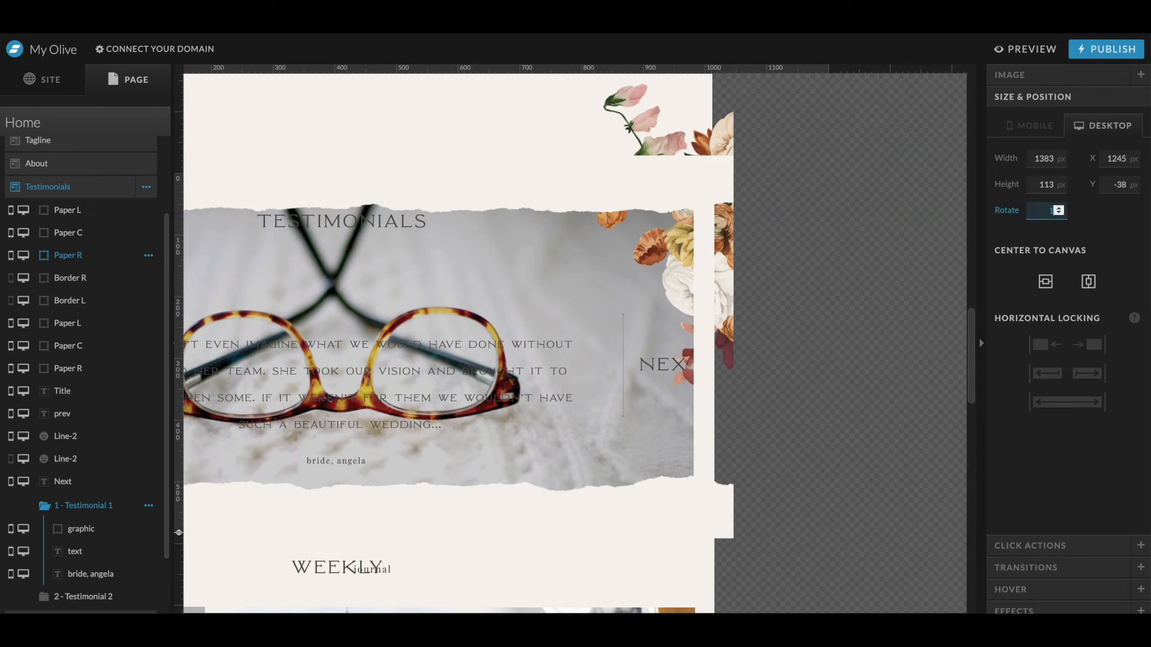
{"action": "scroll", "coordinate": [937, 247], "scroll_direction": "left", "scroll_amount": 4}
{"action": "left_click", "coordinate": [89, 214]}
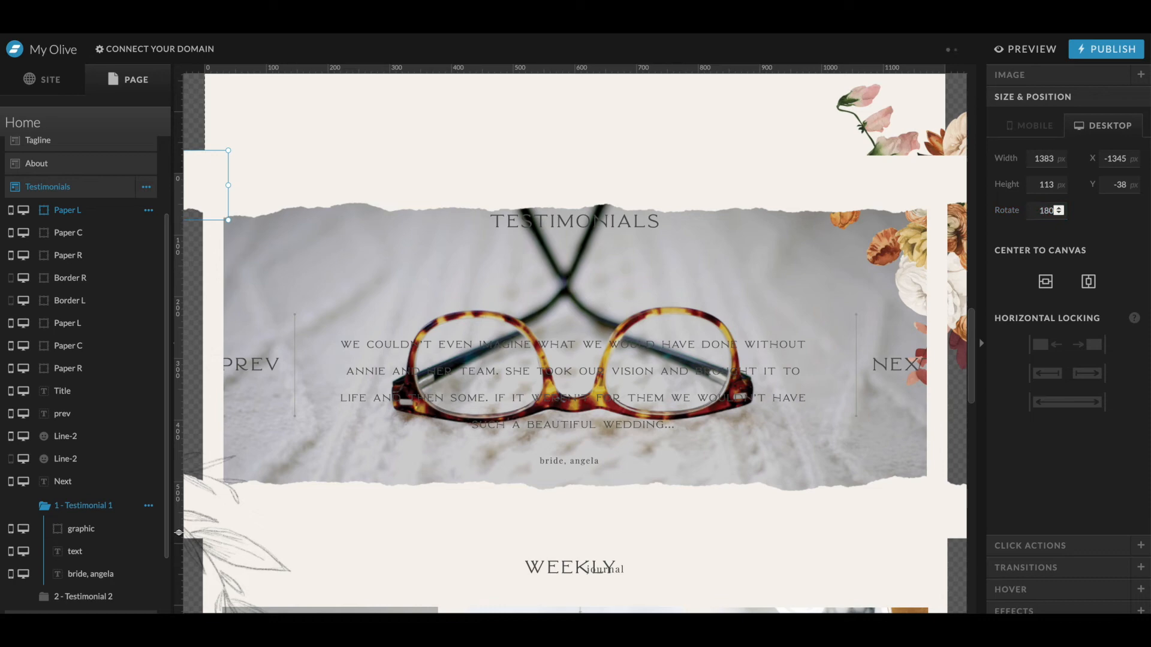
{"action": "left_click", "coordinate": [624, 242]}
{"action": "left_click_drag", "start_coordinate": [592, 219], "coordinate": [594, 243]}
{"action": "key", "text": "ctrl+z"}
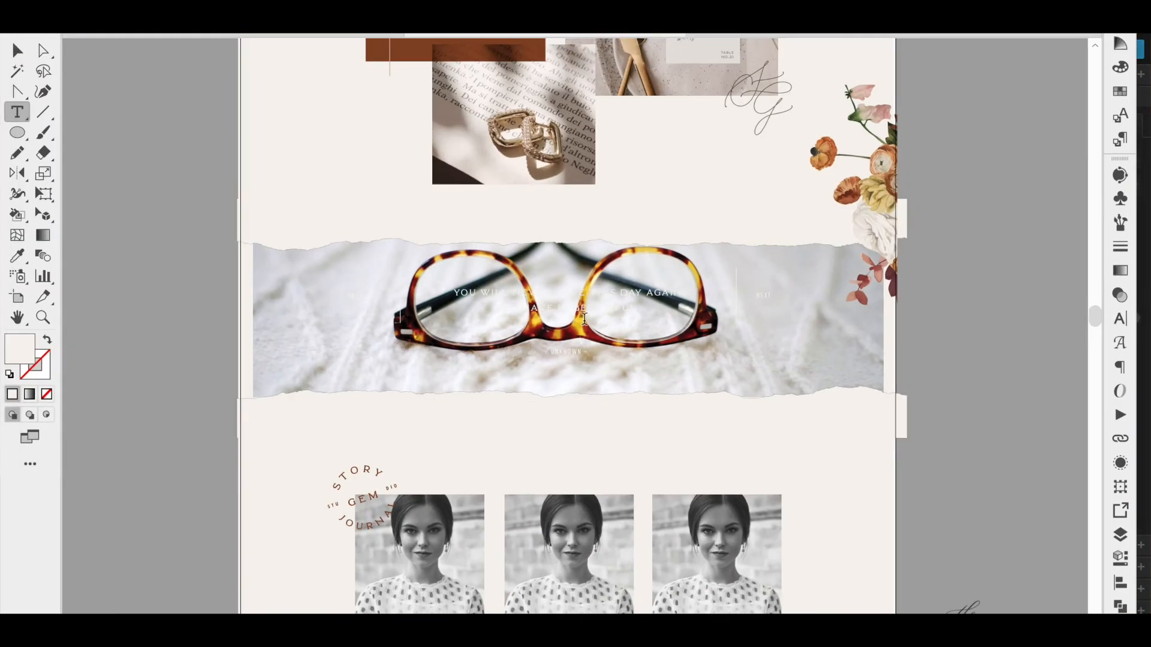
- Replace the testimonial quote with the tagline copied from the Illustrator mockup
{"action": "left_click", "coordinate": [584, 319]}
{"action": "key", "text": "super+a"}
{"action": "key", "text": "ctrl+Up"}
{"action": "left_click", "coordinate": [231, 352]}
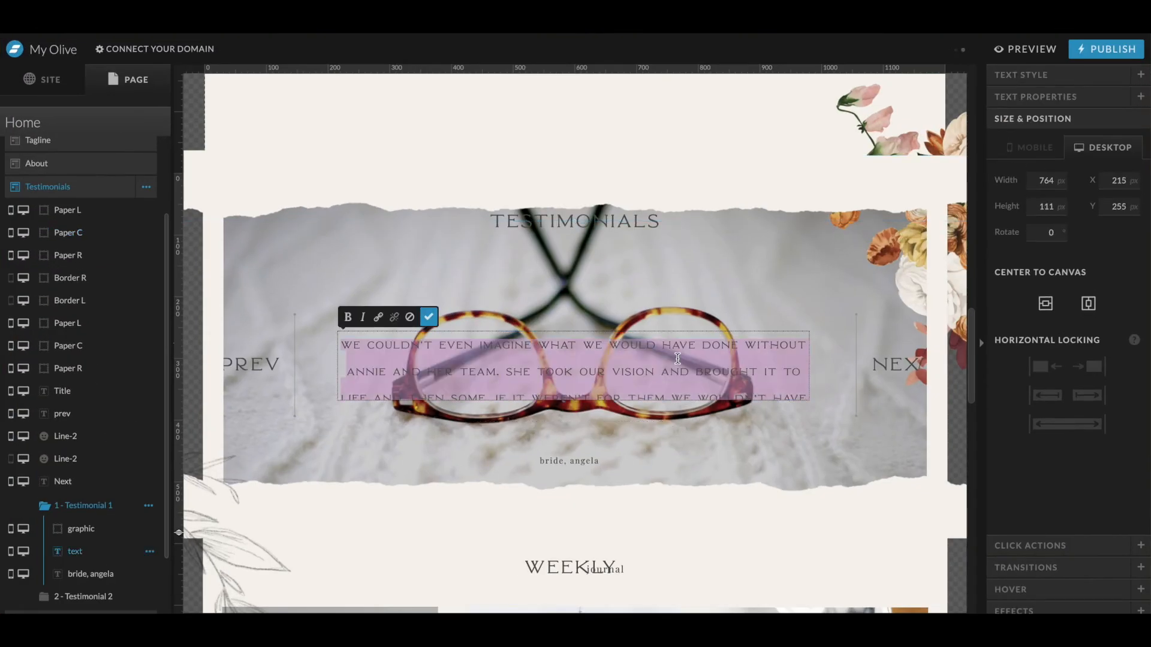
{"action": "key", "text": "super+v"}
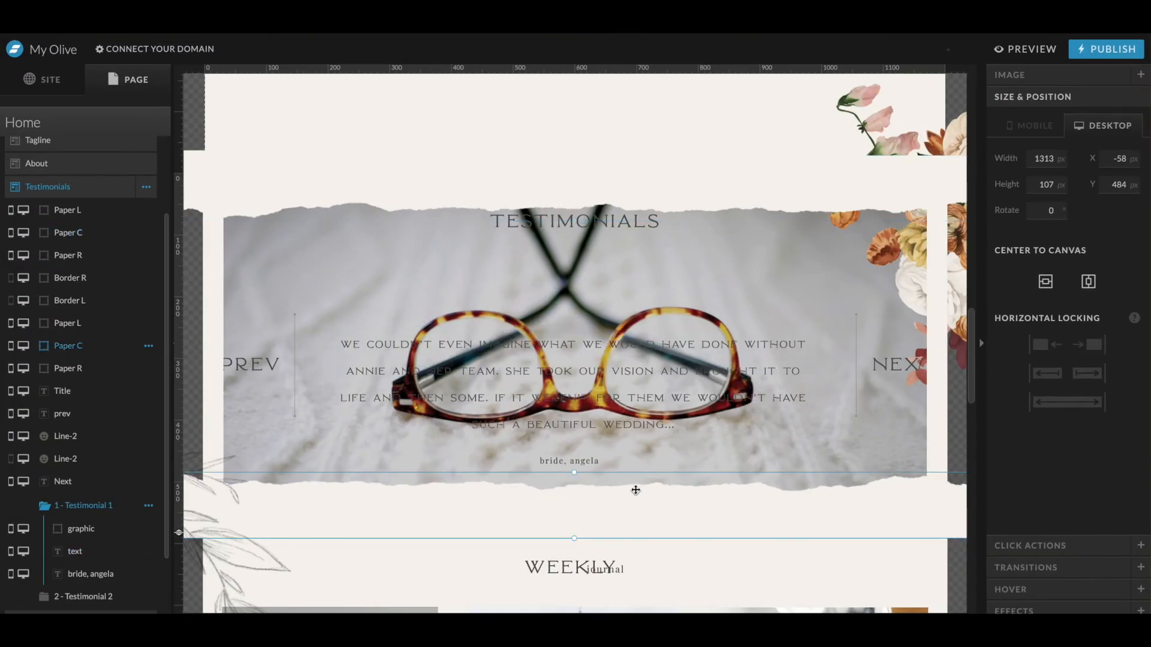
{"action": "left_click", "coordinate": [581, 219]}
{"action": "left_click", "coordinate": [581, 221]}
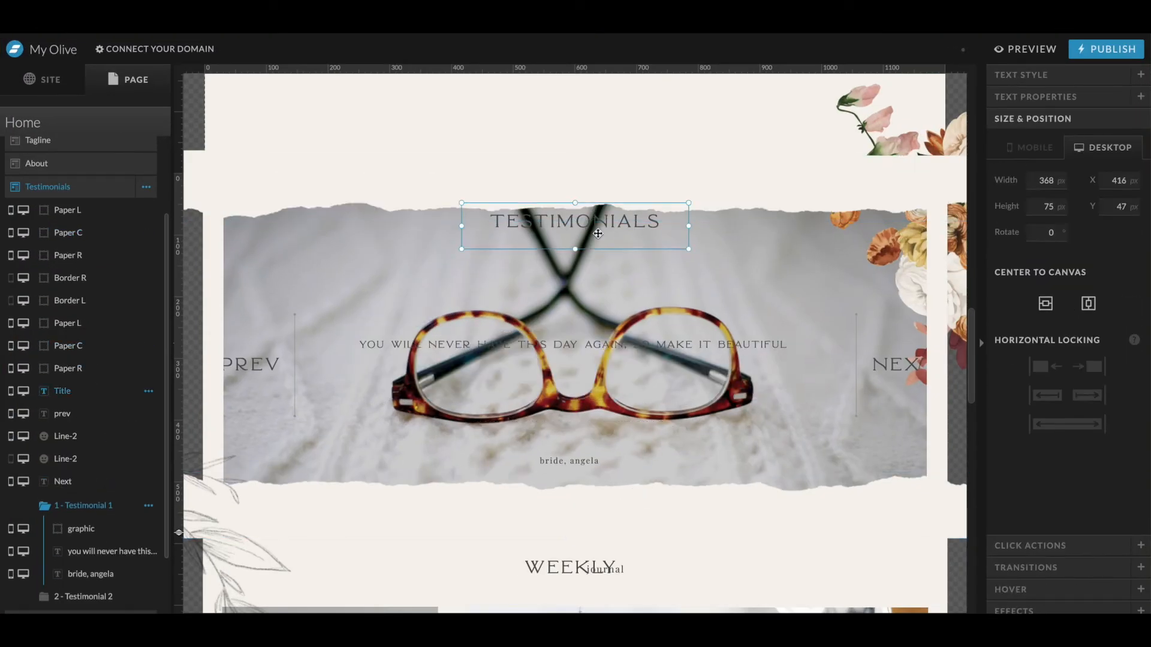
- Apply the Title + text style to the quote and set its size to 27 px
{"action": "left_click", "coordinate": [550, 367]}
{"action": "left_click", "coordinate": [550, 367]}
{"action": "left_click", "coordinate": [1023, 78]}
{"action": "left_click", "coordinate": [1071, 137]}
{"action": "left_click", "coordinate": [1022, 174]}
{"action": "left_click", "coordinate": [1076, 168]}
{"action": "left_click", "coordinate": [1137, 201]}
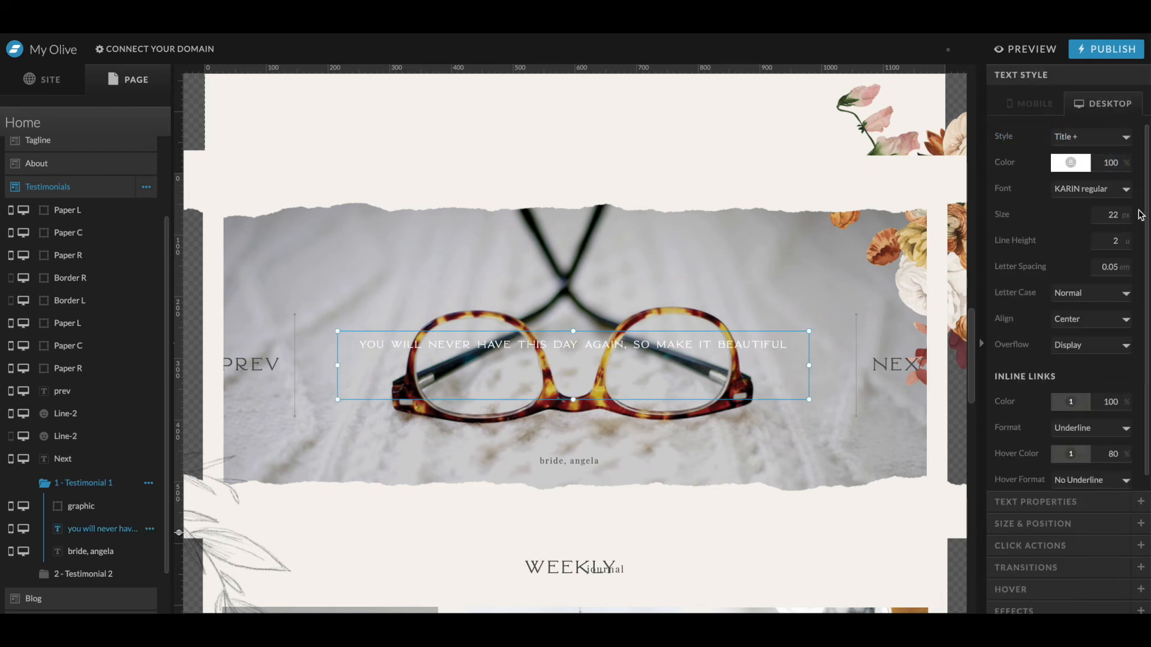
{"action": "type", "text": "27"}
{"action": "key", "text": "Tab"}
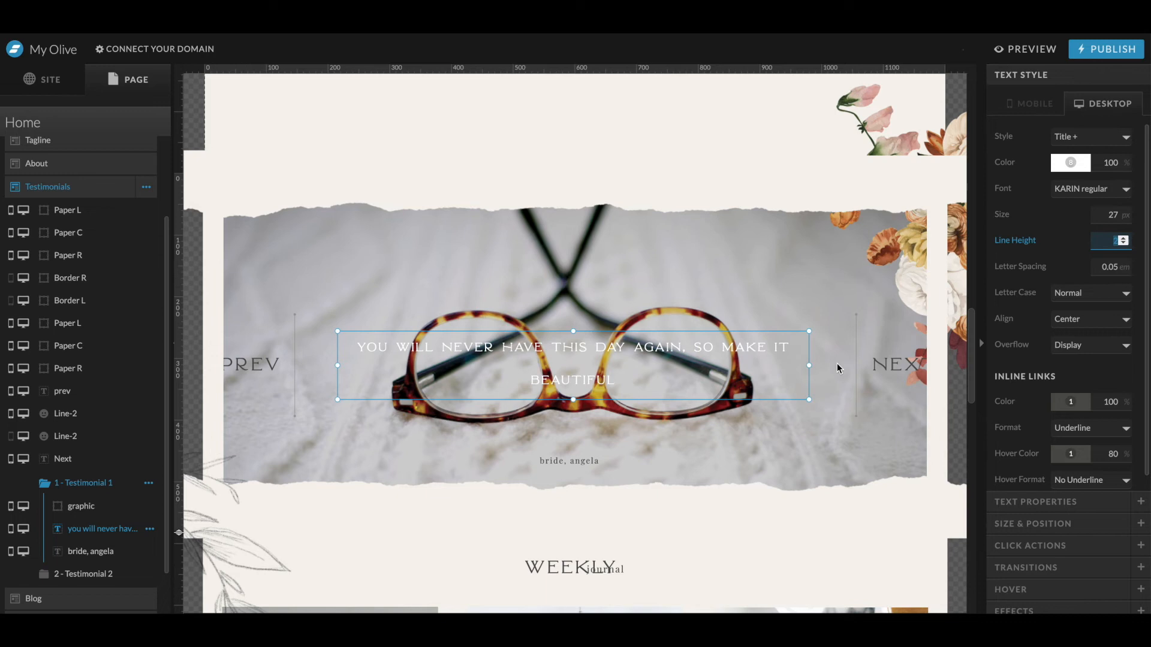
- Tint the Testimonials background image with brand colour 4 and set the image opacity to 80%
{"action": "left_click", "coordinate": [838, 365]}
{"action": "left_click", "coordinate": [1077, 412]}
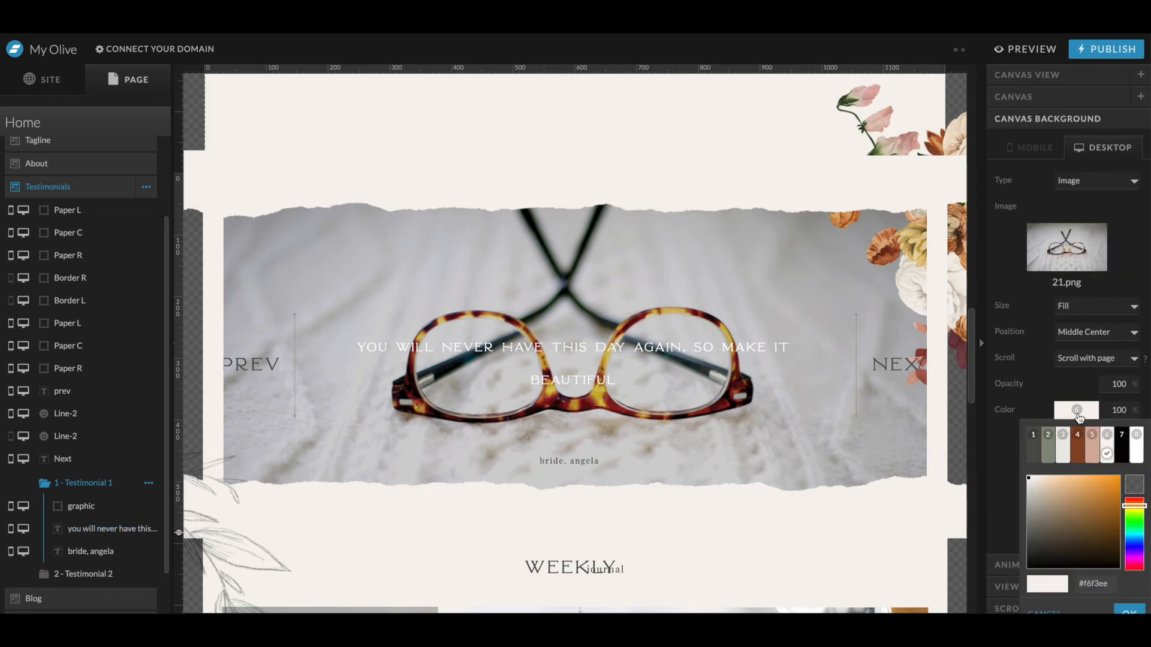
{"action": "left_click", "coordinate": [1121, 447]}
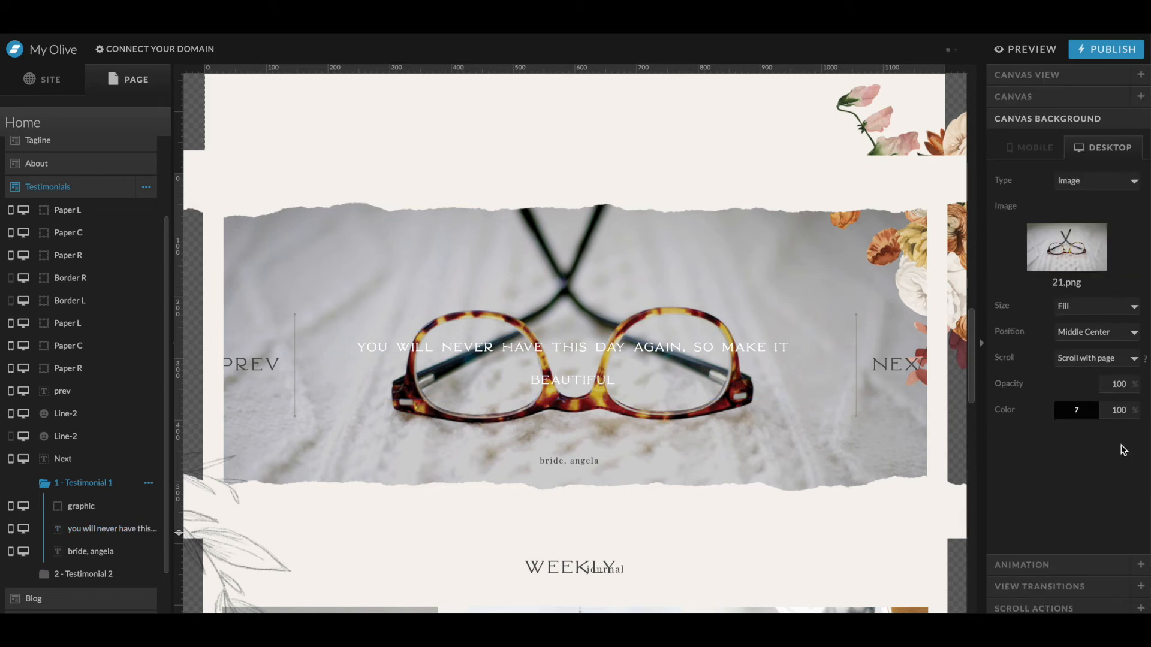
{"action": "left_click", "coordinate": [1089, 412]}
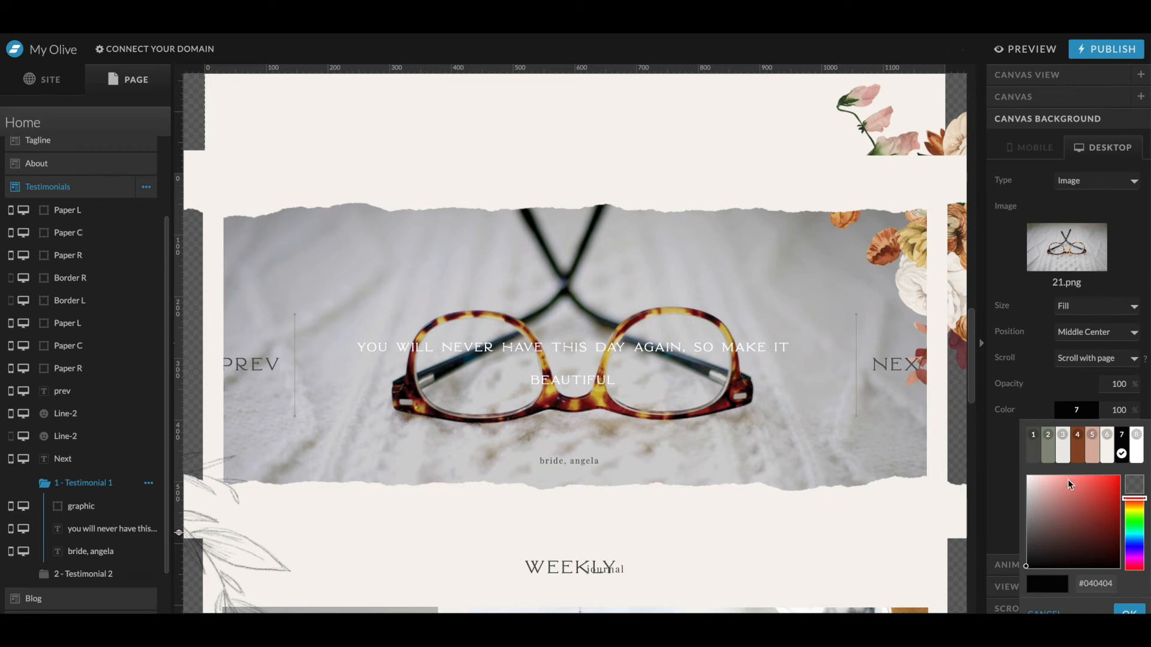
{"action": "left_click", "coordinate": [1077, 444]}
{"action": "type", "text": "80"}
{"action": "key", "text": "Tab"}
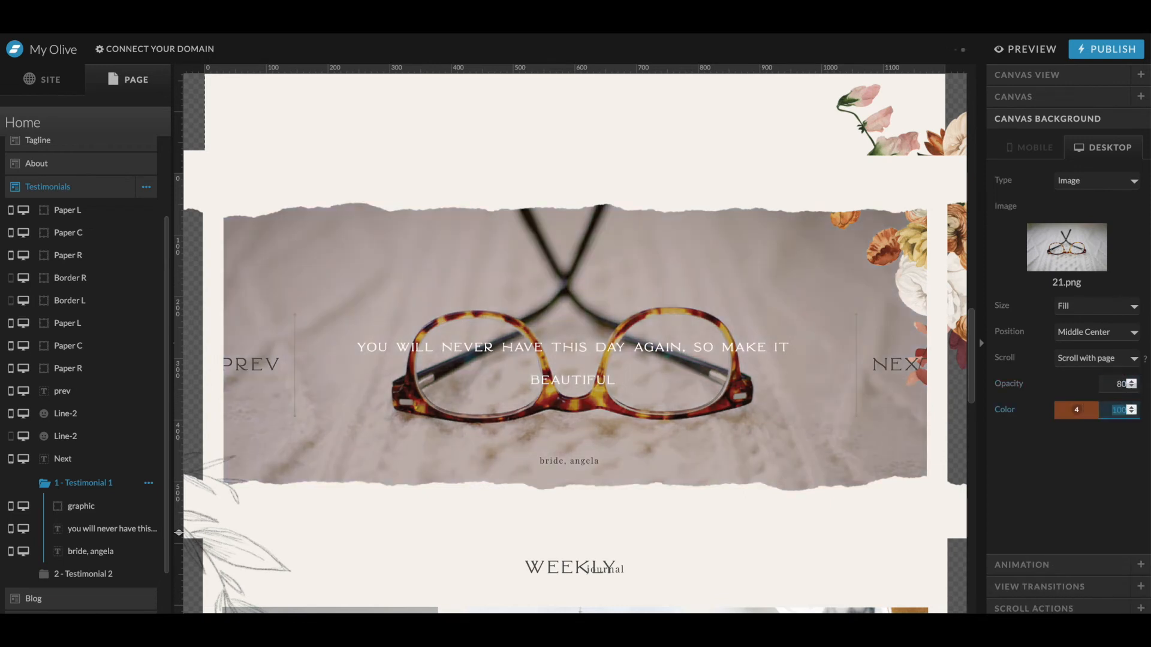
- Change the Testimonials background tint to a darker brown shade
{"action": "left_click", "coordinate": [1089, 413]}
{"action": "left_click", "coordinate": [1063, 539]}
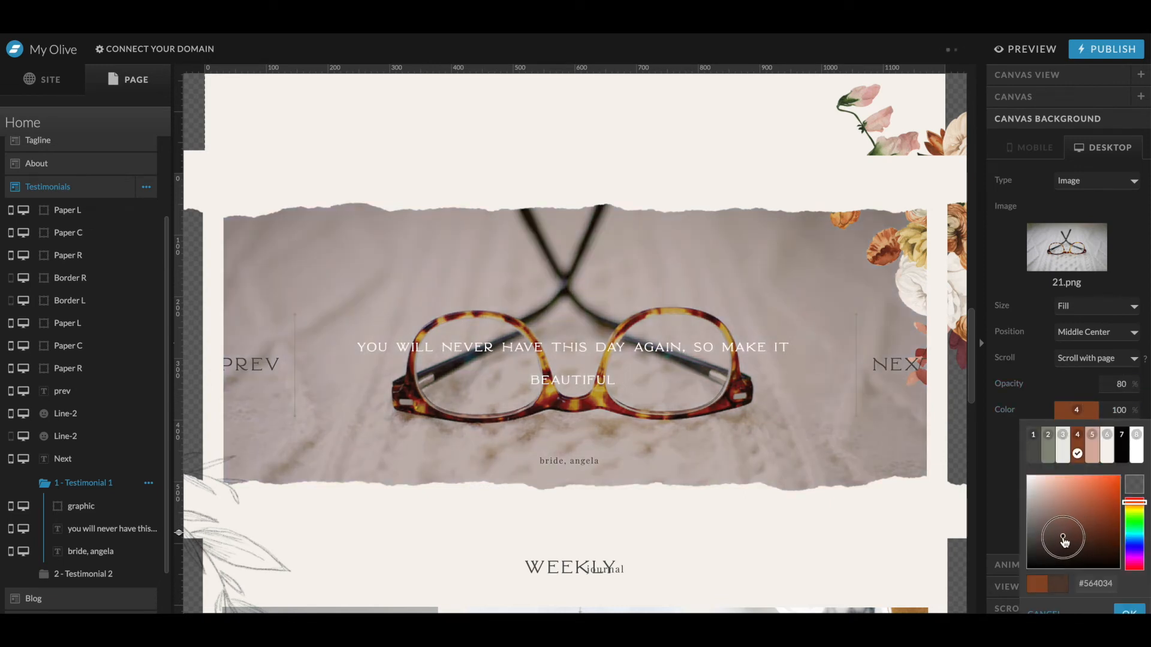
{"action": "left_click", "coordinate": [1126, 609]}
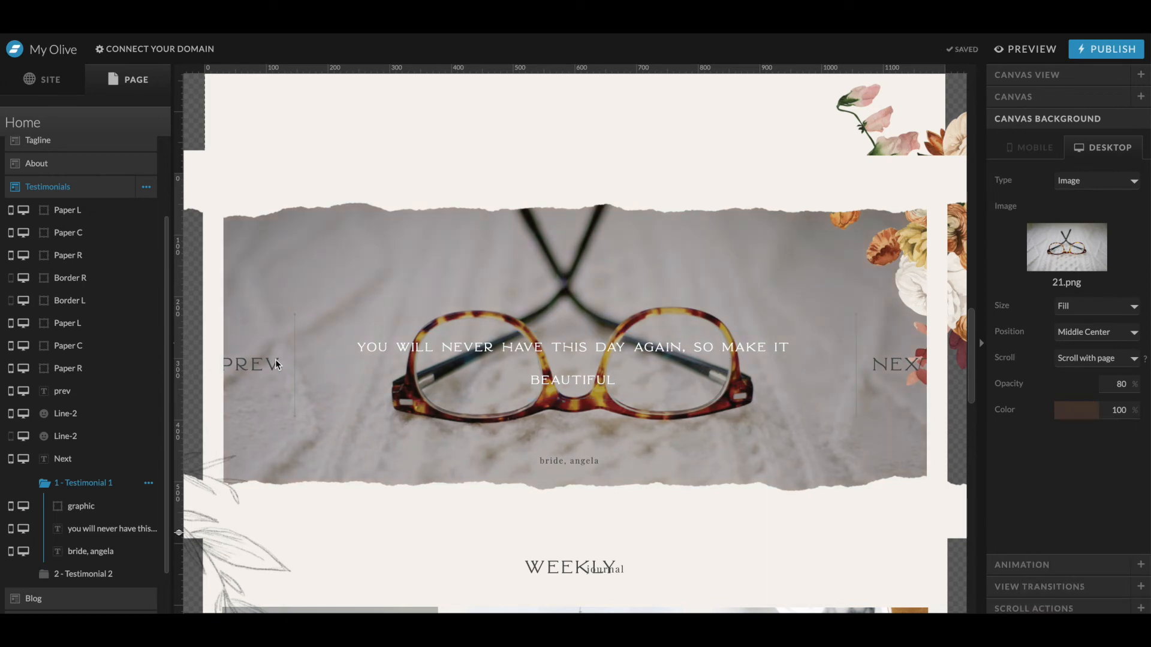
- Select the testimonial quote and resize its text box narrower
{"action": "left_click", "coordinate": [406, 348]}
{"action": "left_click_drag", "start_coordinate": [337, 368], "coordinate": [437, 366]}
{"action": "key", "text": "Tab"}
{"action": "left_click_drag", "start_coordinate": [736, 354], "coordinate": [697, 353]}
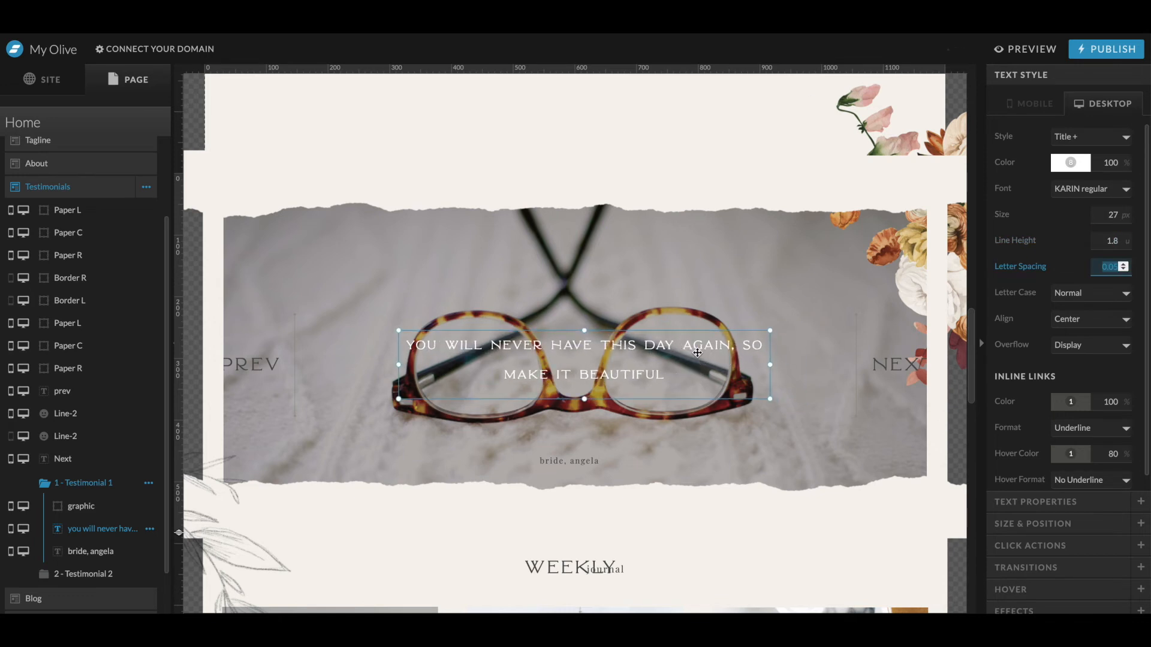
- Set the quote's size to 30 px and line height to 1.7, and centre it horizontally on the canvas
{"action": "left_click", "coordinate": [1123, 214]}
{"action": "key", "text": "Tab"}
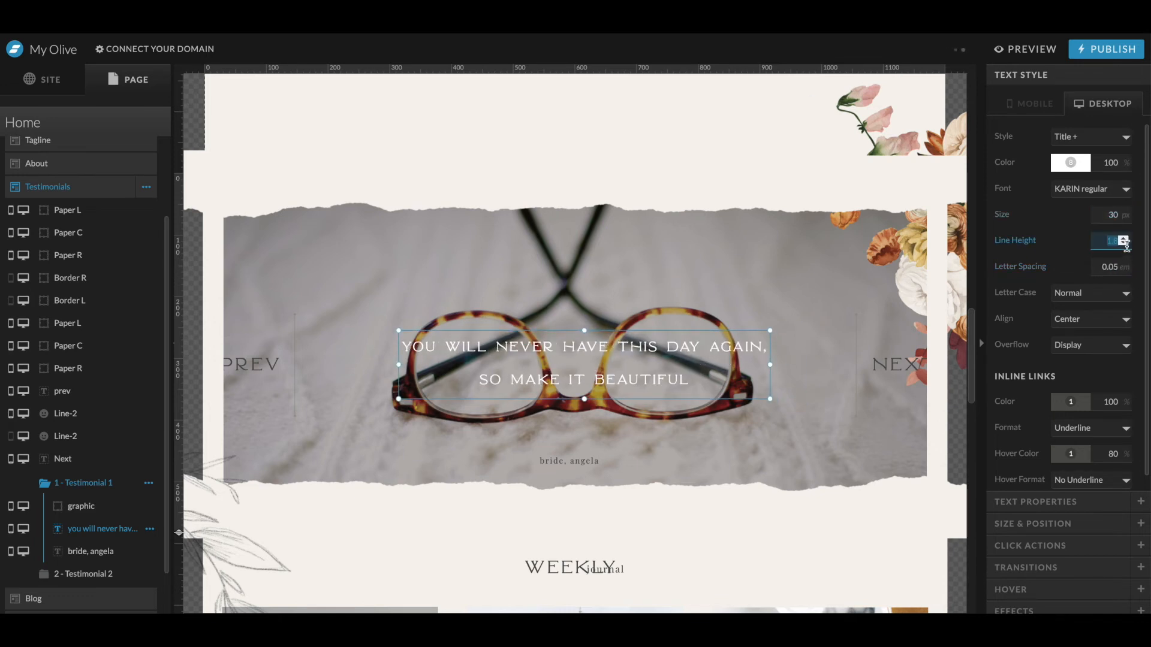
{"action": "key", "text": "Tab"}
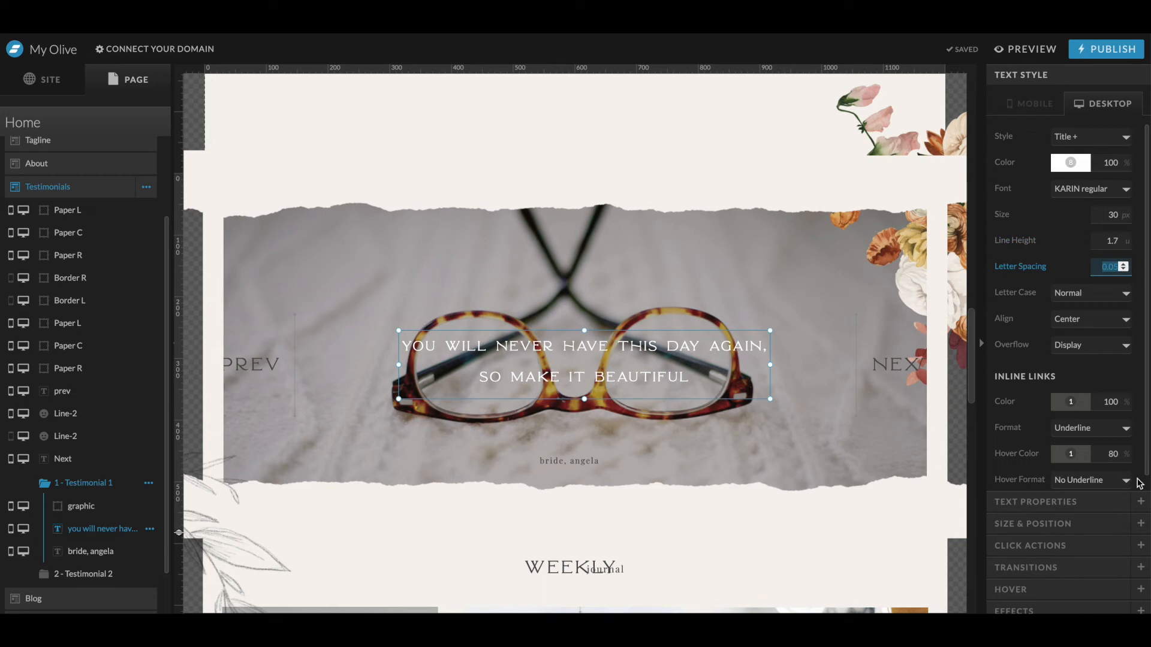
{"action": "left_click", "coordinate": [1053, 524]}
{"action": "left_click", "coordinate": [1051, 305]}
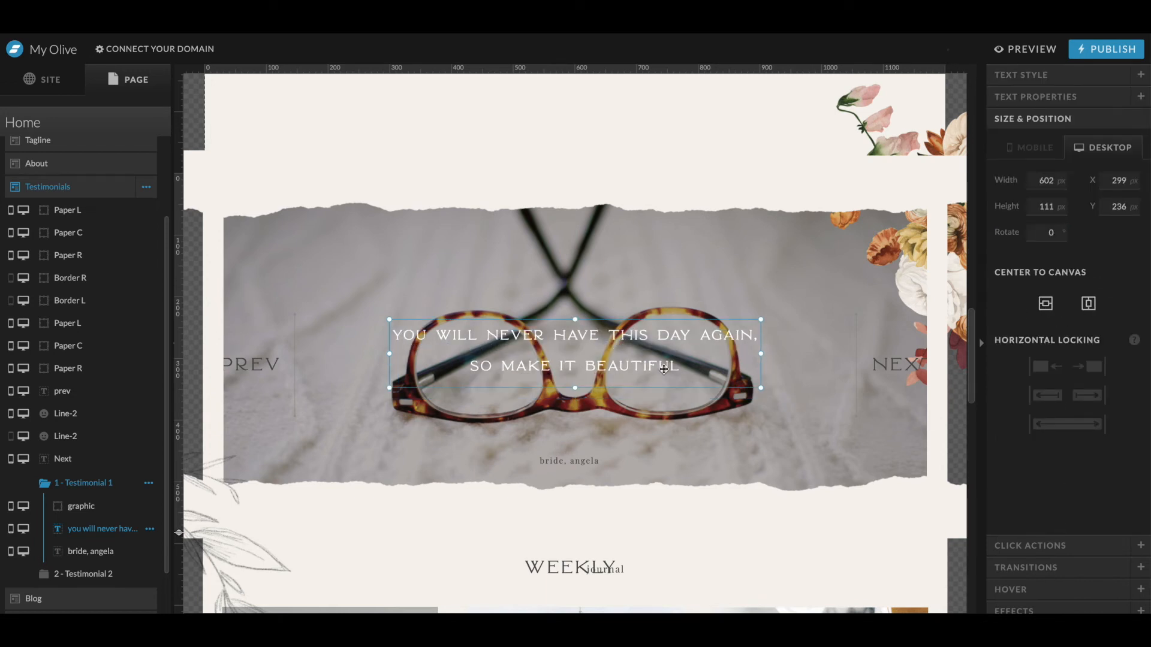
- Move the byline up beneath the quote and restyle it with the Heading style in white
{"action": "left_click_drag", "start_coordinate": [574, 461], "coordinate": [575, 422]}
{"action": "left_click", "coordinate": [1020, 75]}
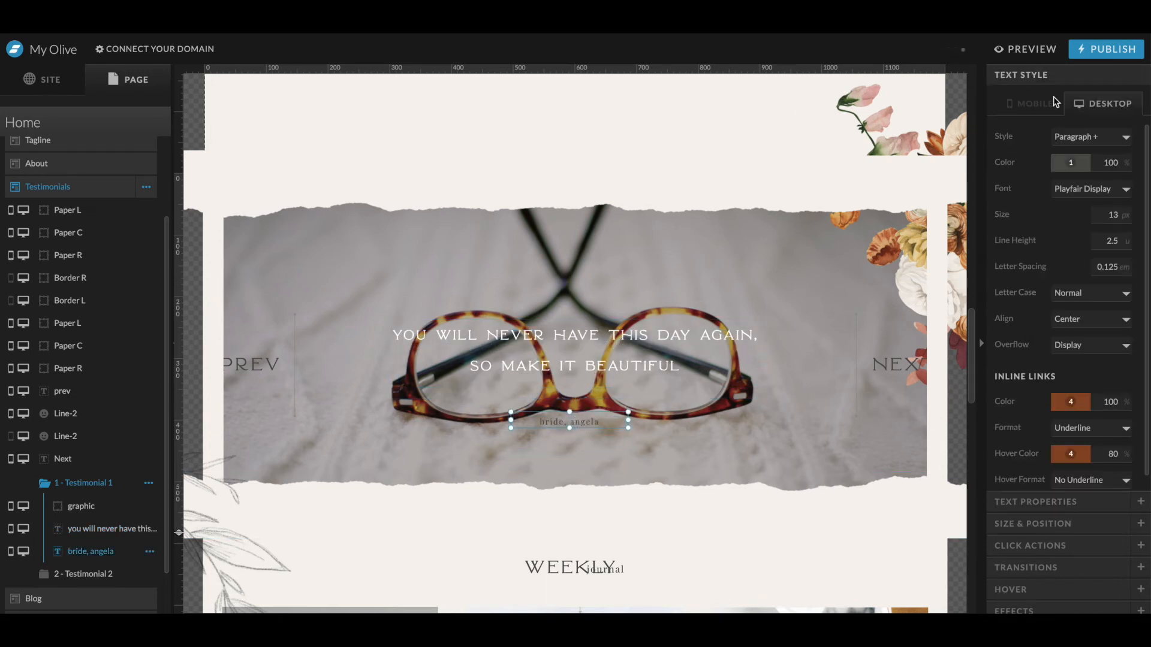
{"action": "left_click", "coordinate": [1077, 103]}
{"action": "left_click", "coordinate": [1082, 163]}
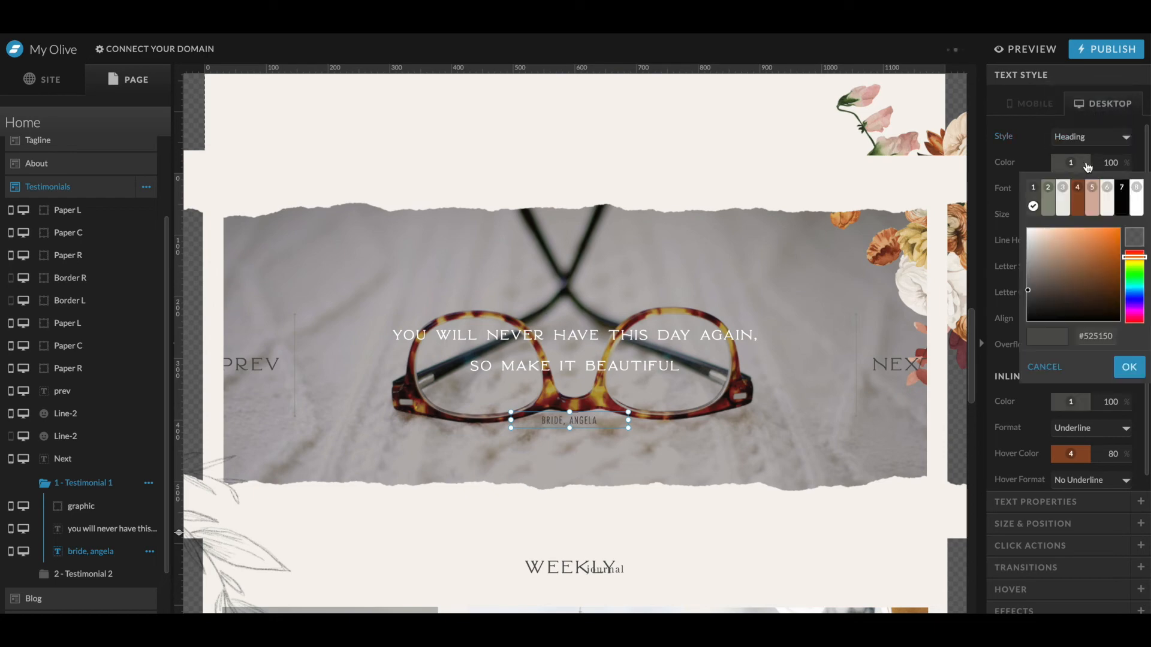
{"action": "left_click", "coordinate": [1137, 210]}
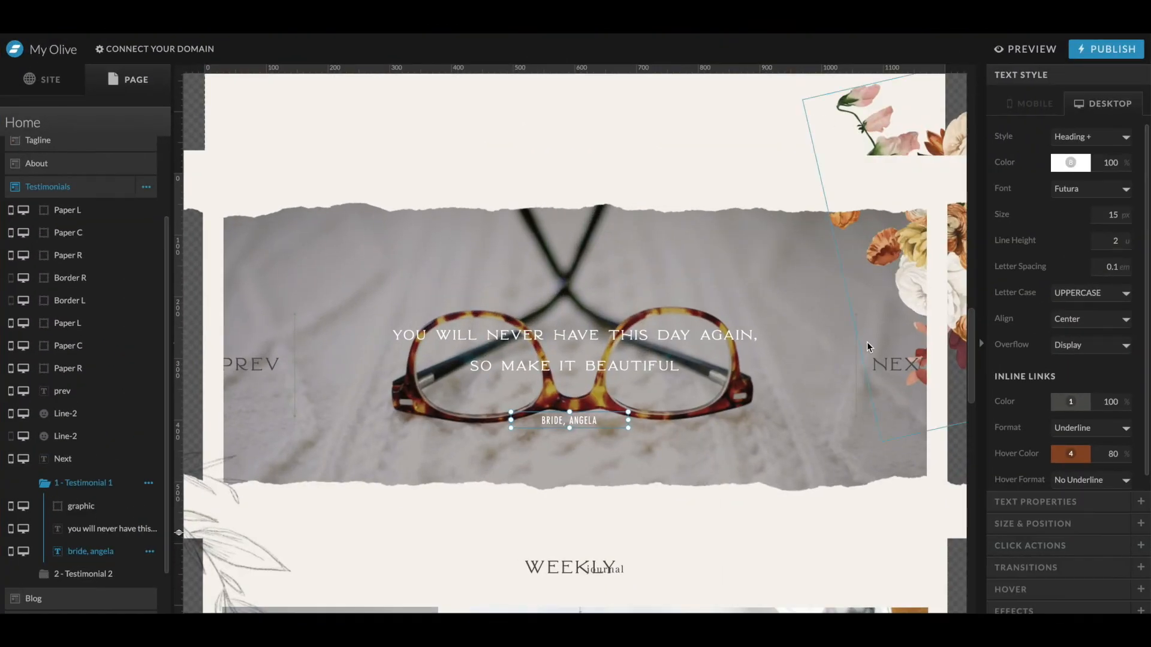
- Colour the left divider line white at 100% opacity, matching the mockup
{"action": "left_click", "coordinate": [856, 347]}
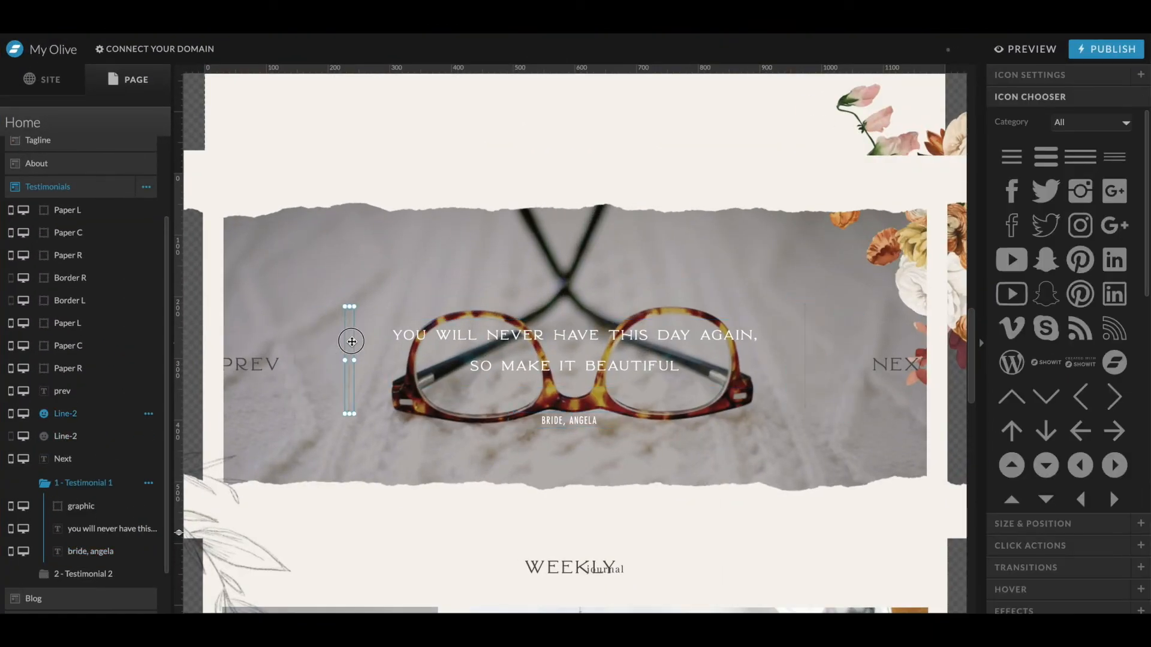
{"action": "left_click", "coordinate": [1032, 75]}
{"action": "left_click", "coordinate": [1076, 340]}
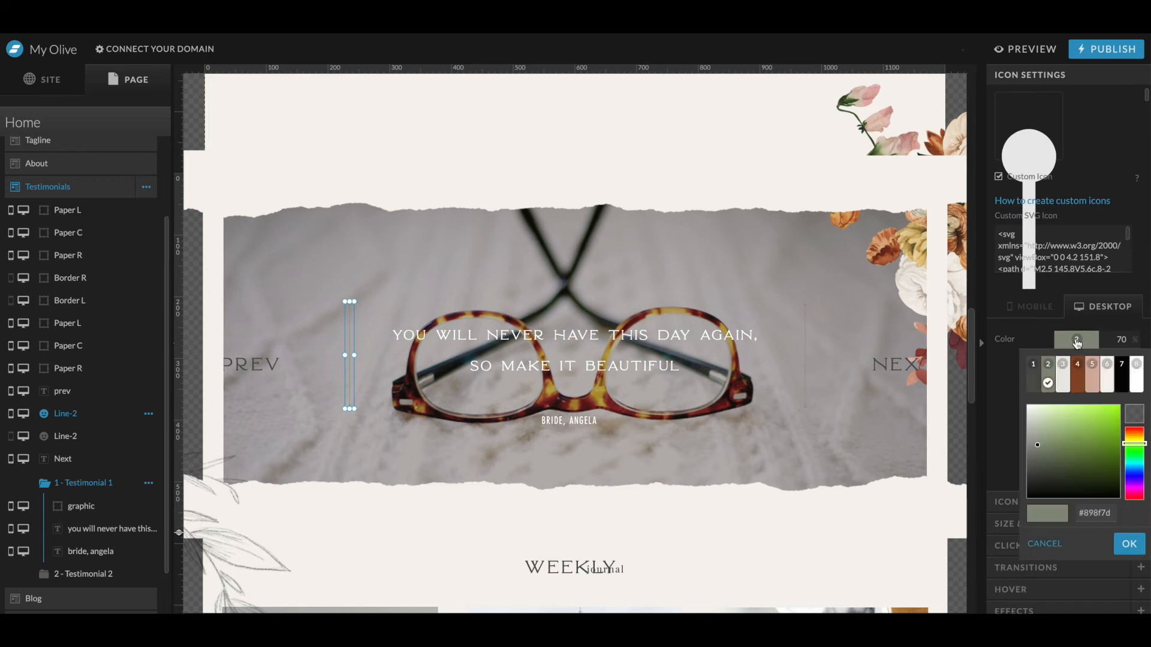
{"action": "left_click", "coordinate": [1137, 377]}
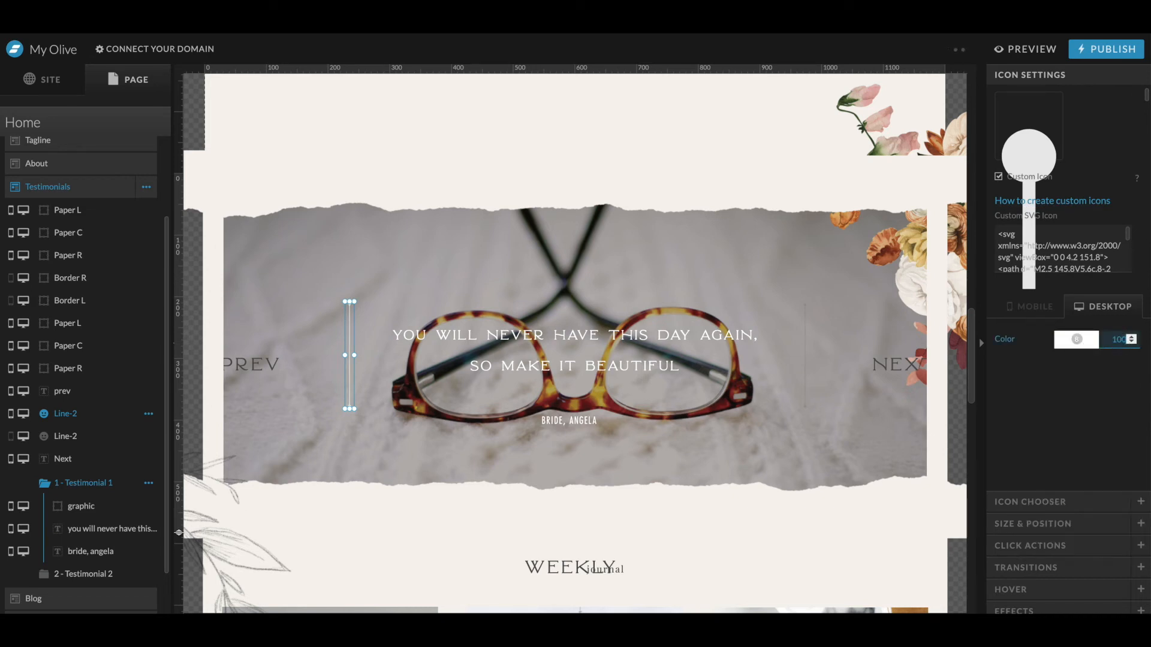
{"action": "left_click", "coordinate": [1086, 343]}
{"action": "left_click", "coordinate": [1107, 378]}
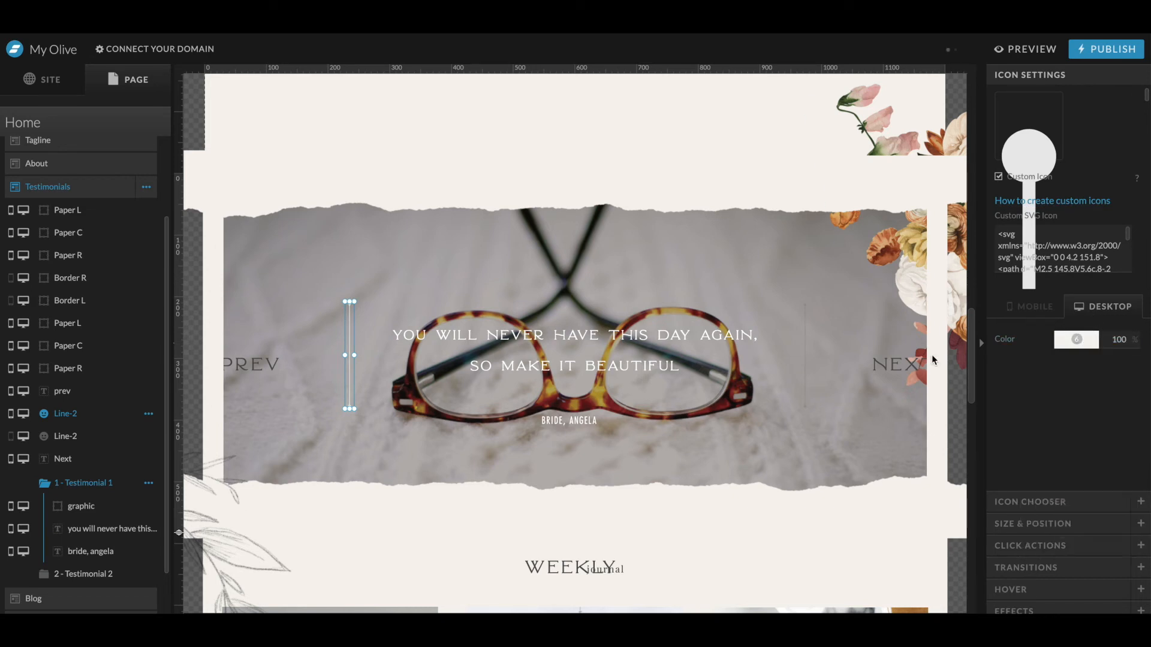
- Restyle the Next label with the Heading style in white
{"action": "left_click", "coordinate": [804, 354]}
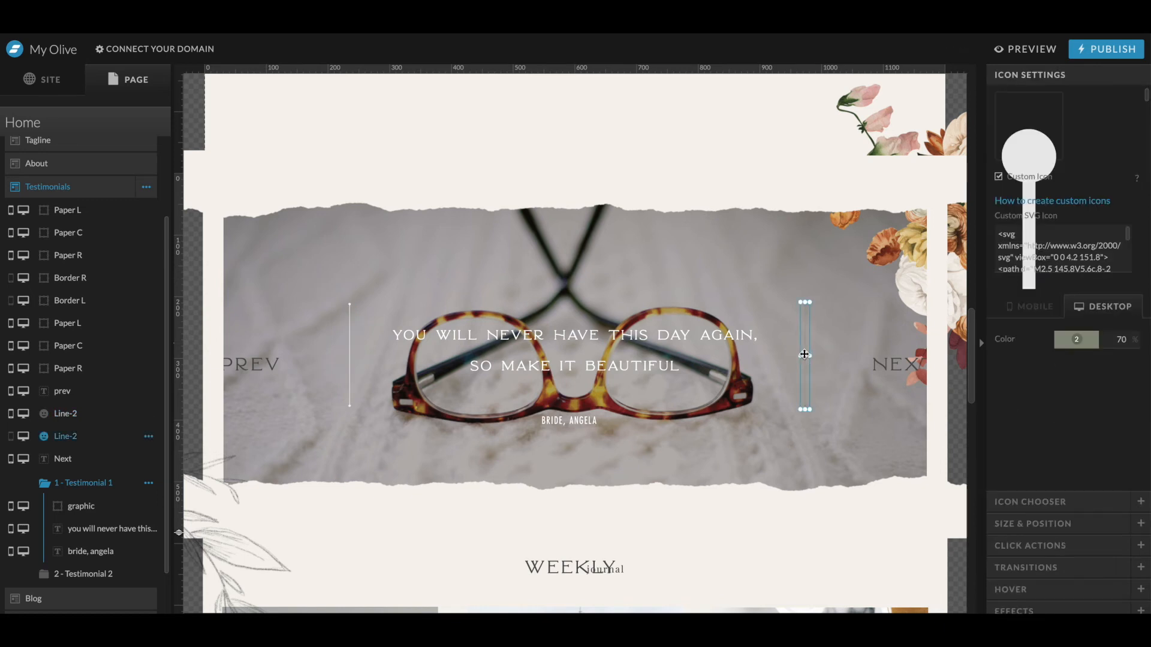
{"action": "left_click", "coordinate": [846, 359]}
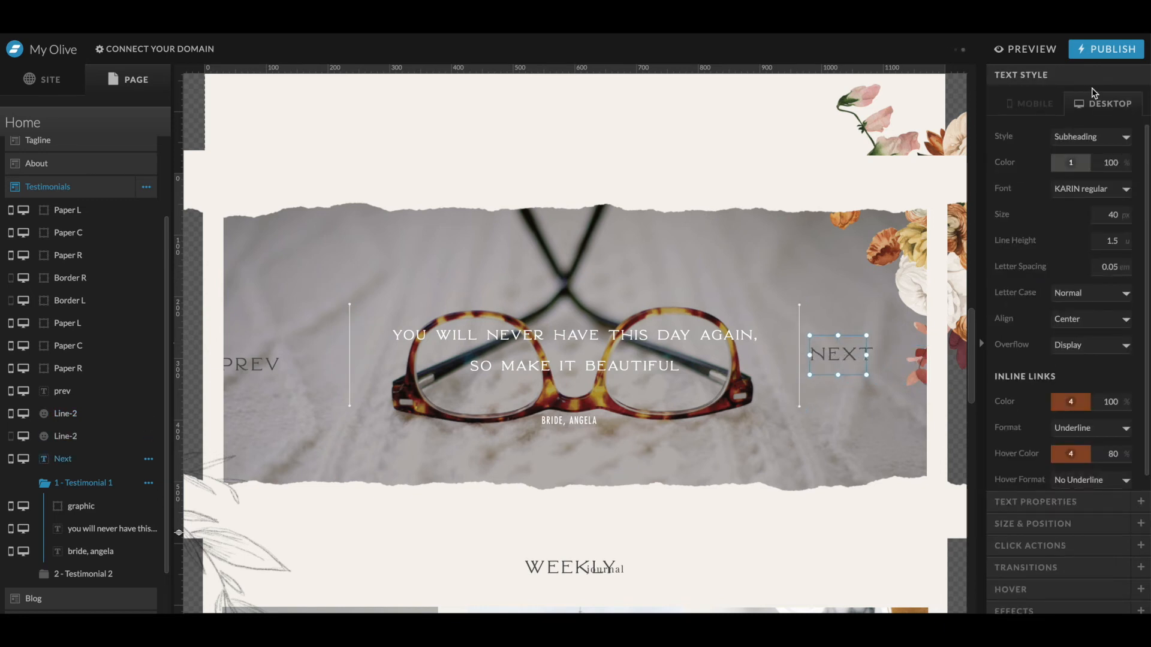
{"action": "left_click", "coordinate": [1085, 126]}
{"action": "left_click", "coordinate": [1082, 166]}
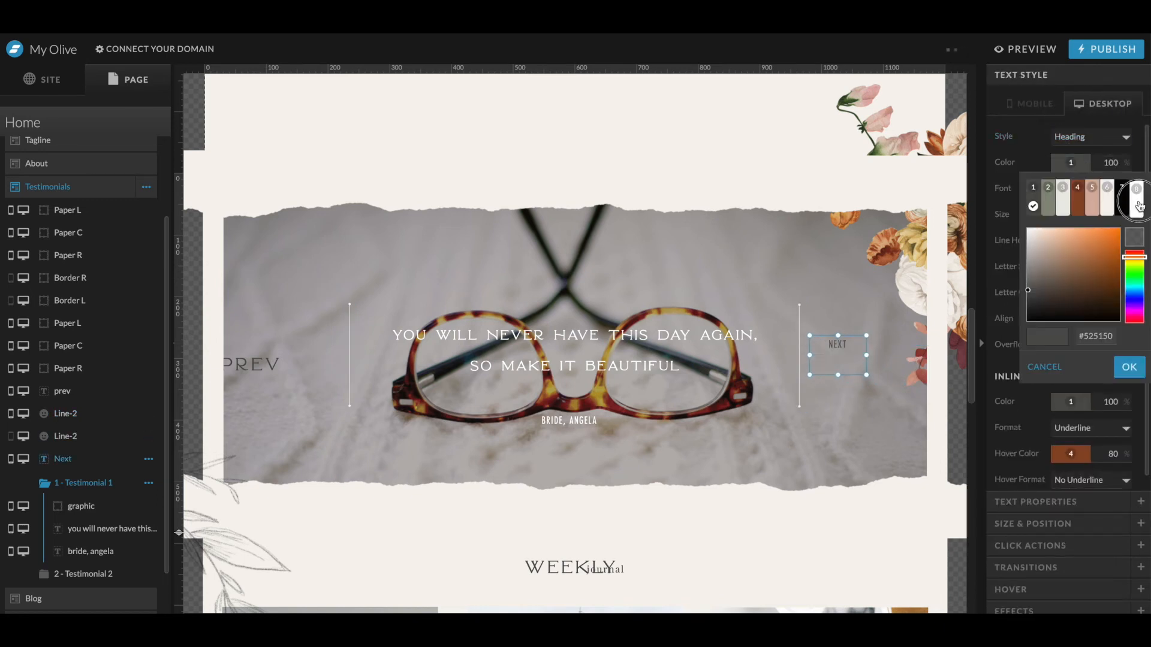
{"action": "left_click", "coordinate": [1137, 205]}
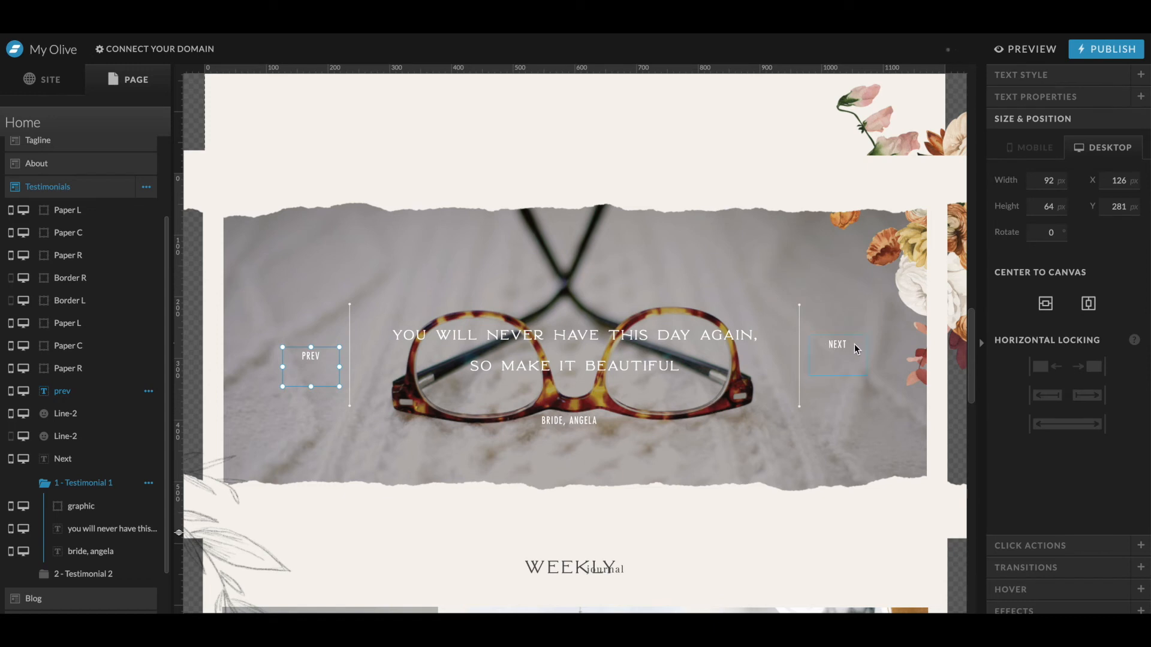
- Move the floral graphic out of the testimonial slide to the top of the Testimonials layers
{"action": "left_click", "coordinate": [597, 474]}
{"action": "left_click", "coordinate": [907, 244]}
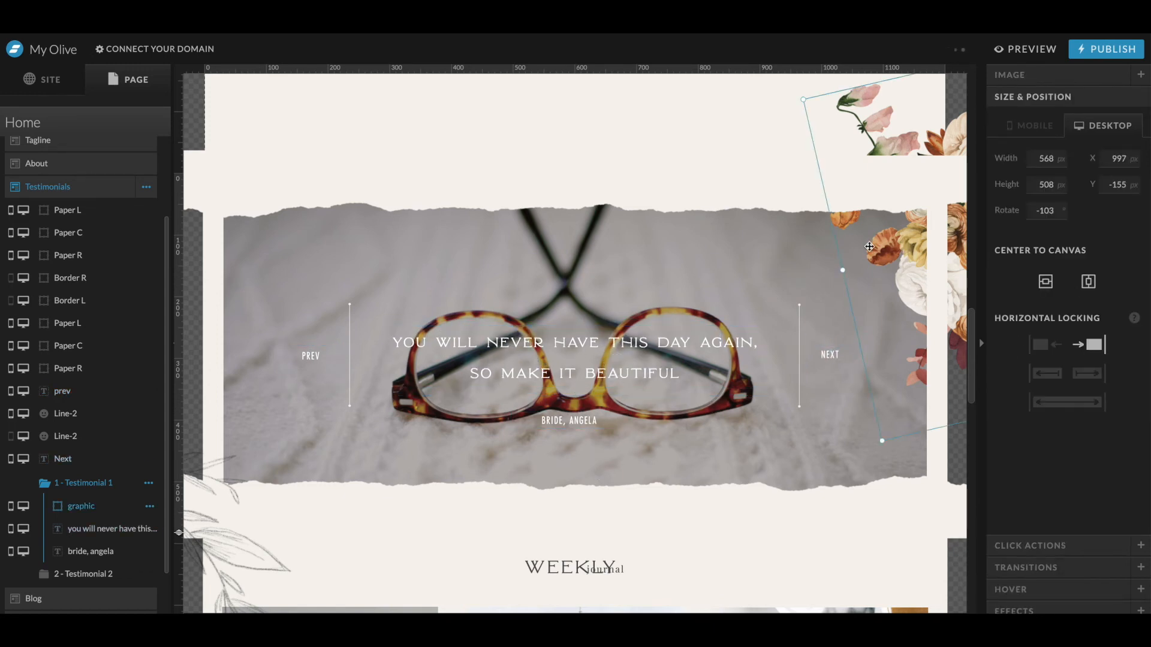
{"action": "left_click_drag", "start_coordinate": [104, 210], "coordinate": [108, 206]}
{"action": "scroll", "coordinate": [729, 235], "scroll_direction": "up", "scroll_amount": 1}
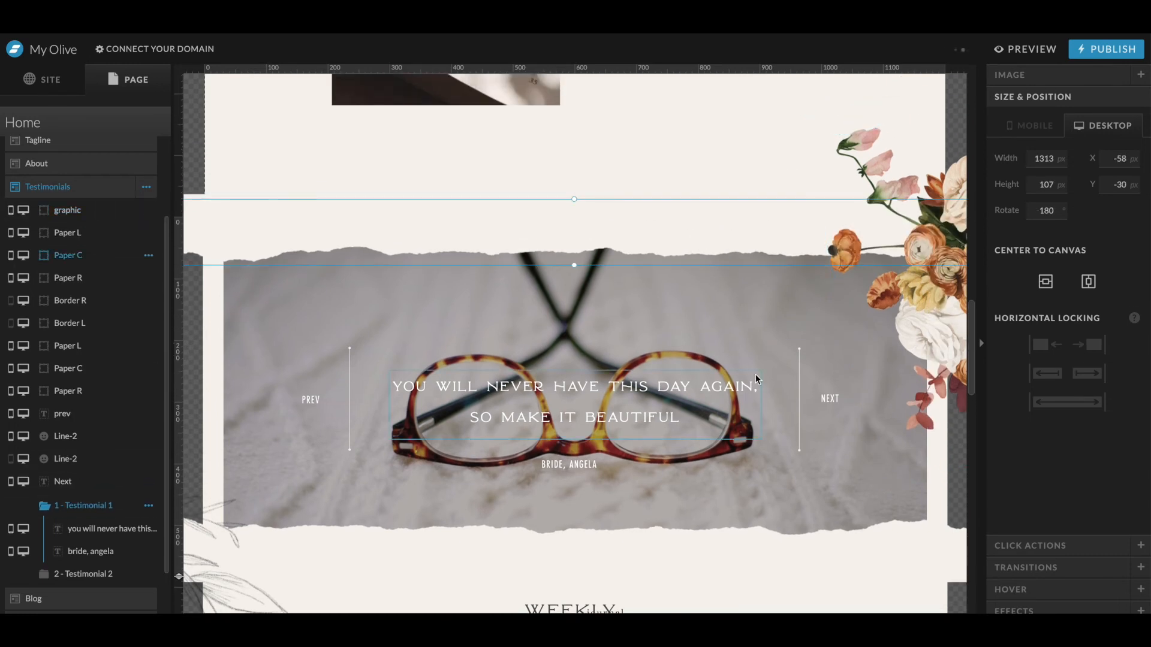
- Delete the second testimonial slide
{"action": "left_click_drag", "start_coordinate": [820, 339], "coordinate": [322, 462]}
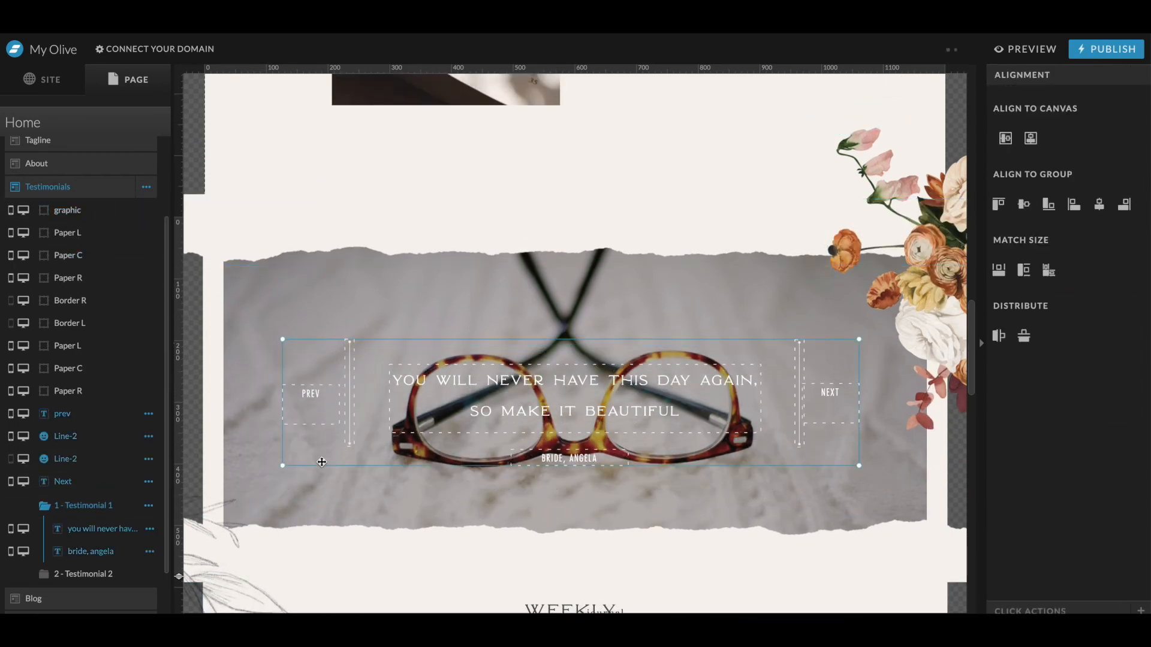
{"action": "left_click", "coordinate": [88, 575]}
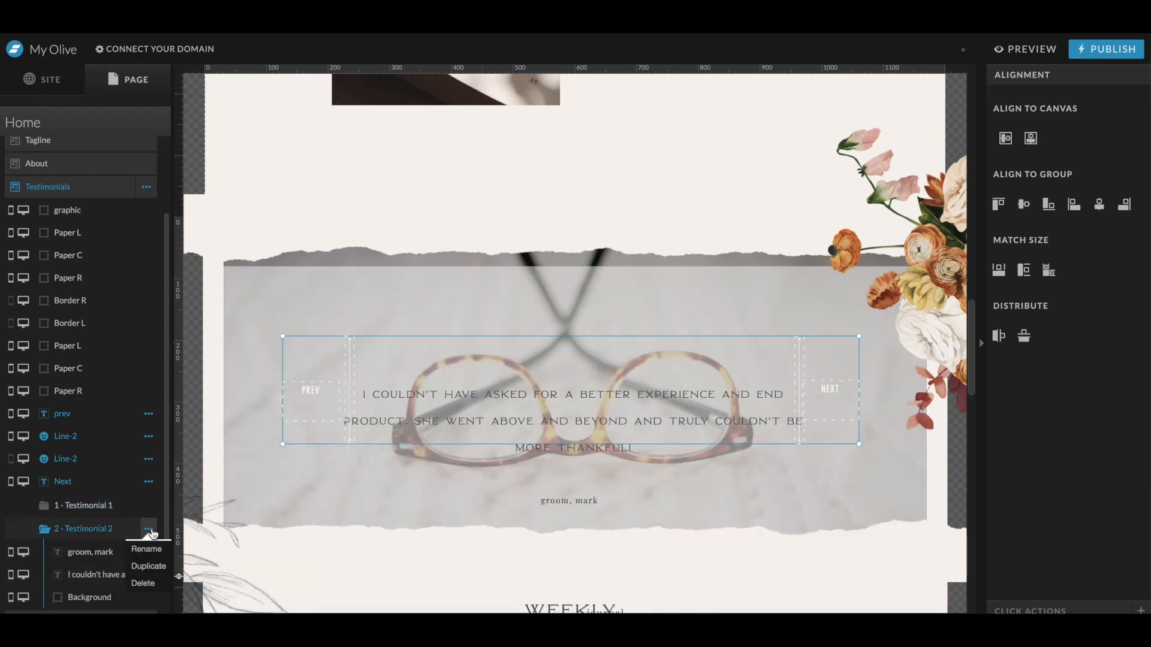
{"action": "left_click", "coordinate": [144, 583]}
{"action": "left_click", "coordinate": [102, 506]}
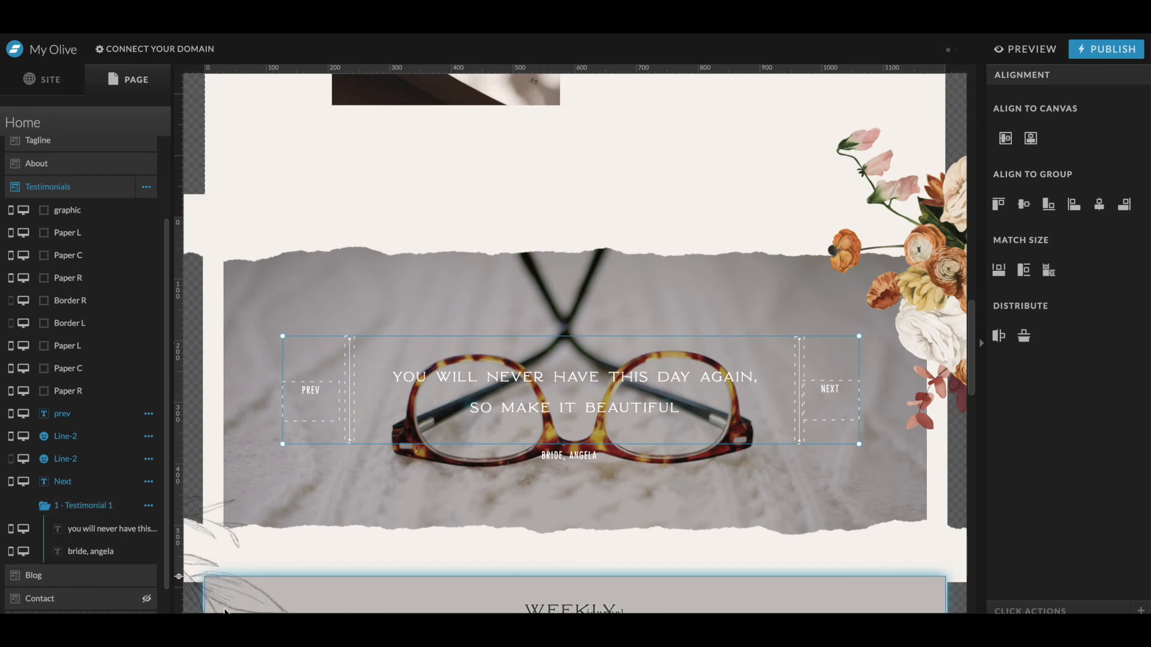
{"action": "left_click", "coordinate": [215, 625]}
{"action": "left_click", "coordinate": [243, 625]}
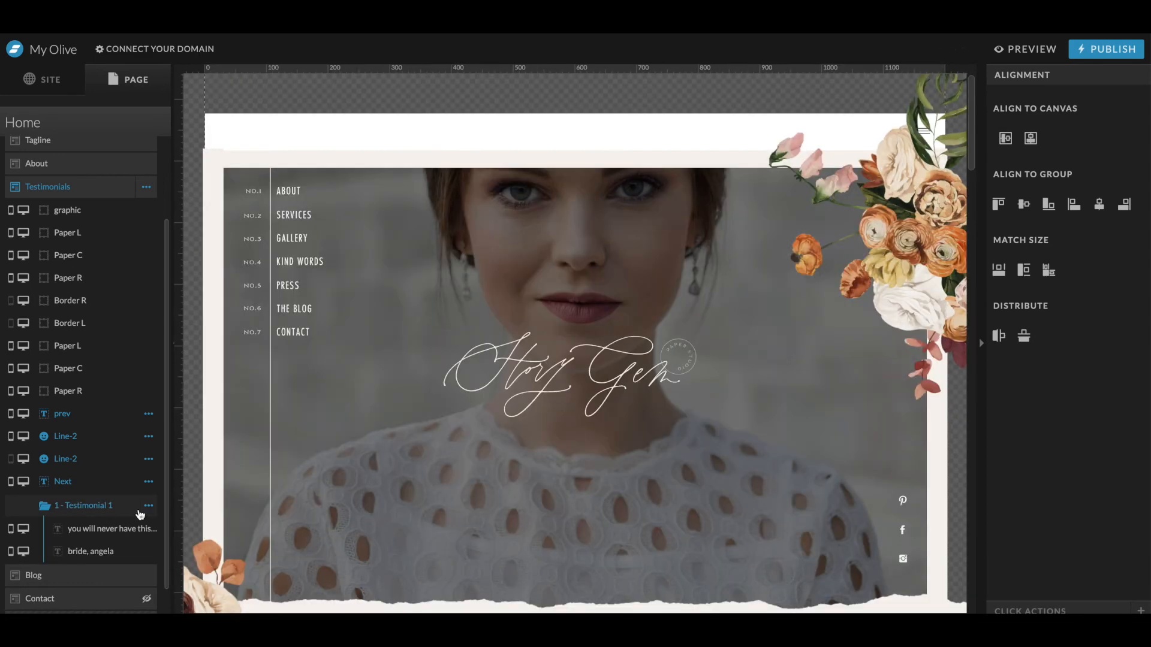
{"action": "scroll", "coordinate": [408, 435], "scroll_direction": "down", "scroll_amount": 3}
{"action": "scroll", "coordinate": [407, 435], "scroll_direction": "down", "scroll_amount": 10}
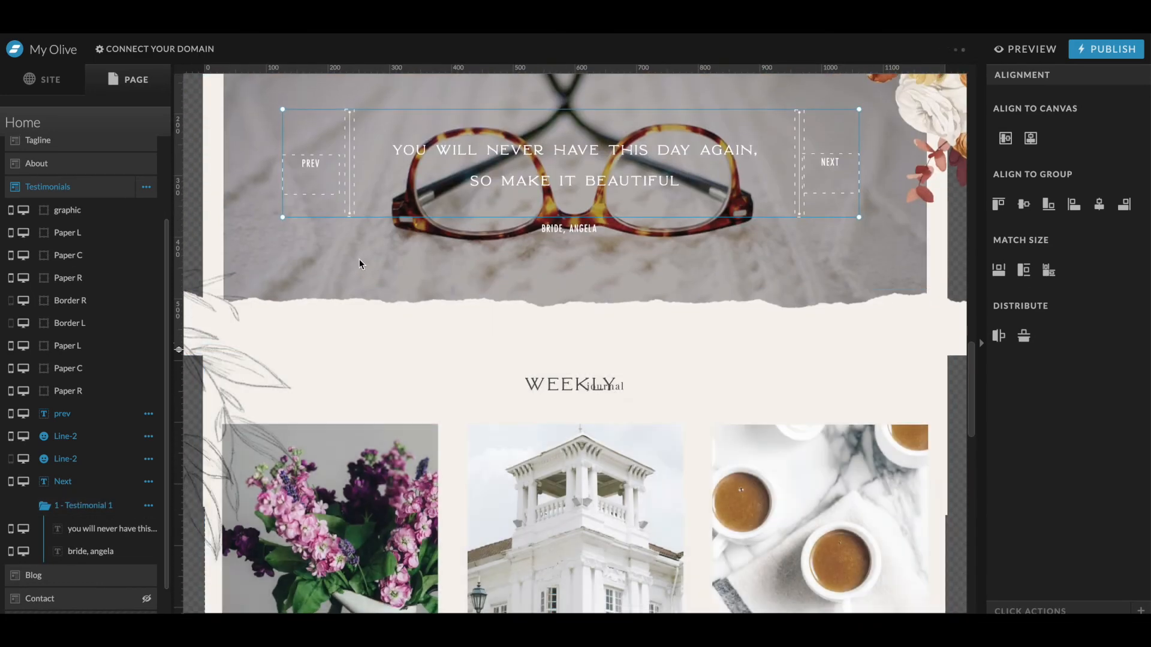
{"action": "scroll", "coordinate": [359, 264], "scroll_direction": "up", "scroll_amount": 3}
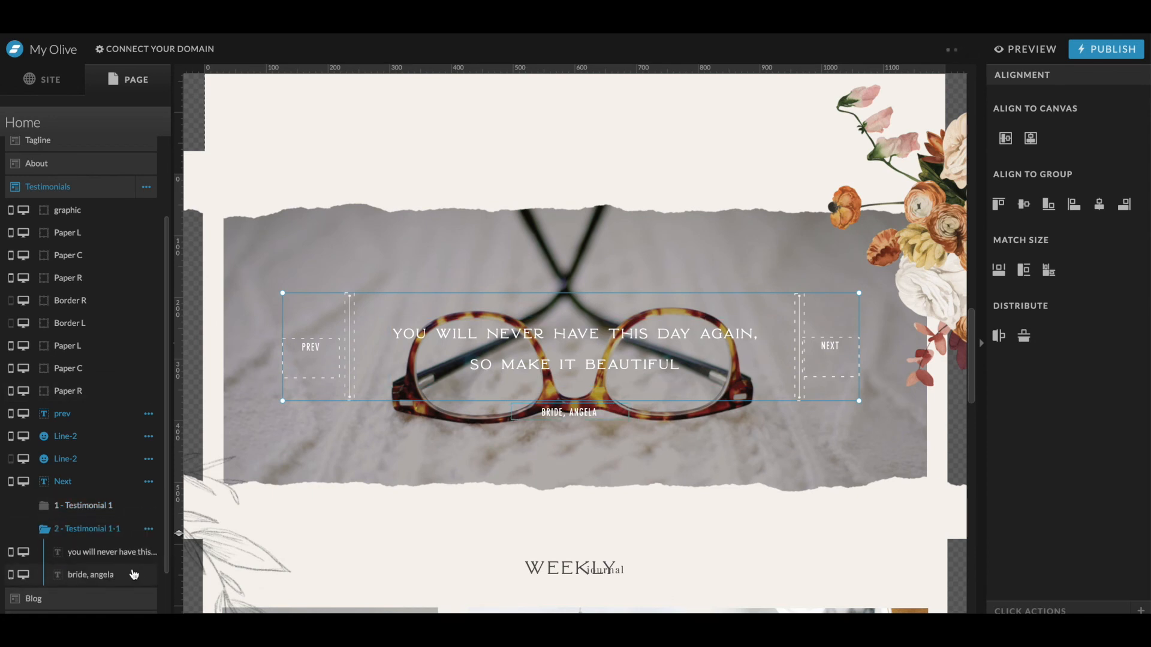
{"action": "double_click", "coordinate": [564, 338]}
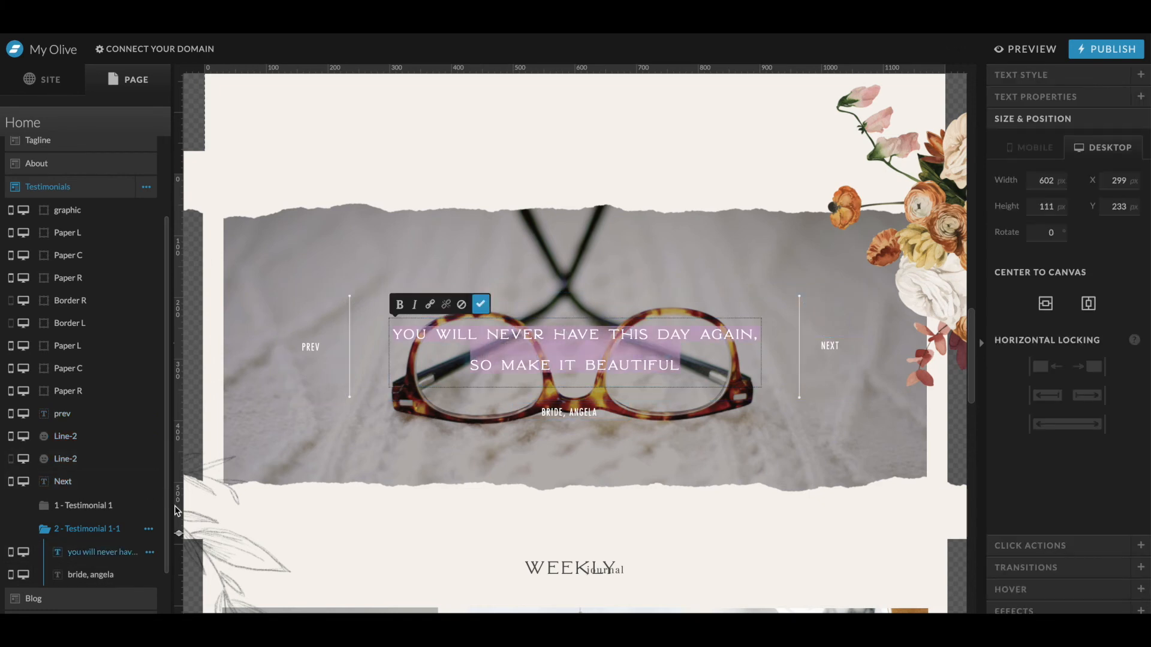
{"action": "left_click", "coordinate": [148, 530]}
{"action": "left_click", "coordinate": [155, 586]}
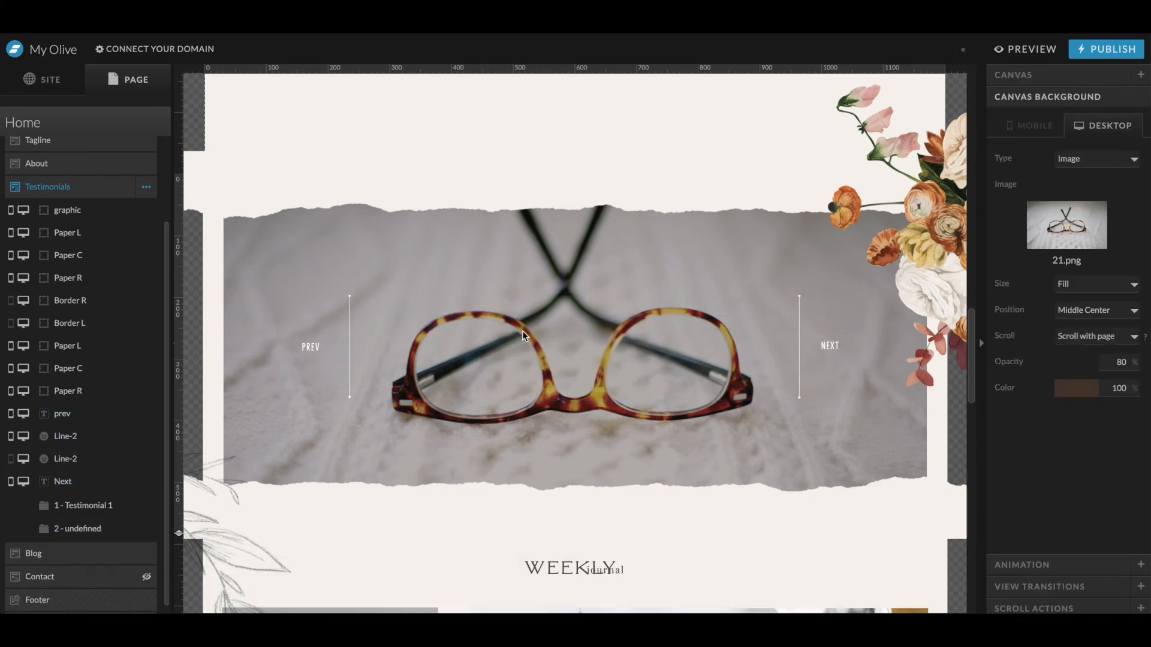
{"action": "left_click", "coordinate": [116, 515]}
{"action": "left_click", "coordinate": [103, 571]}
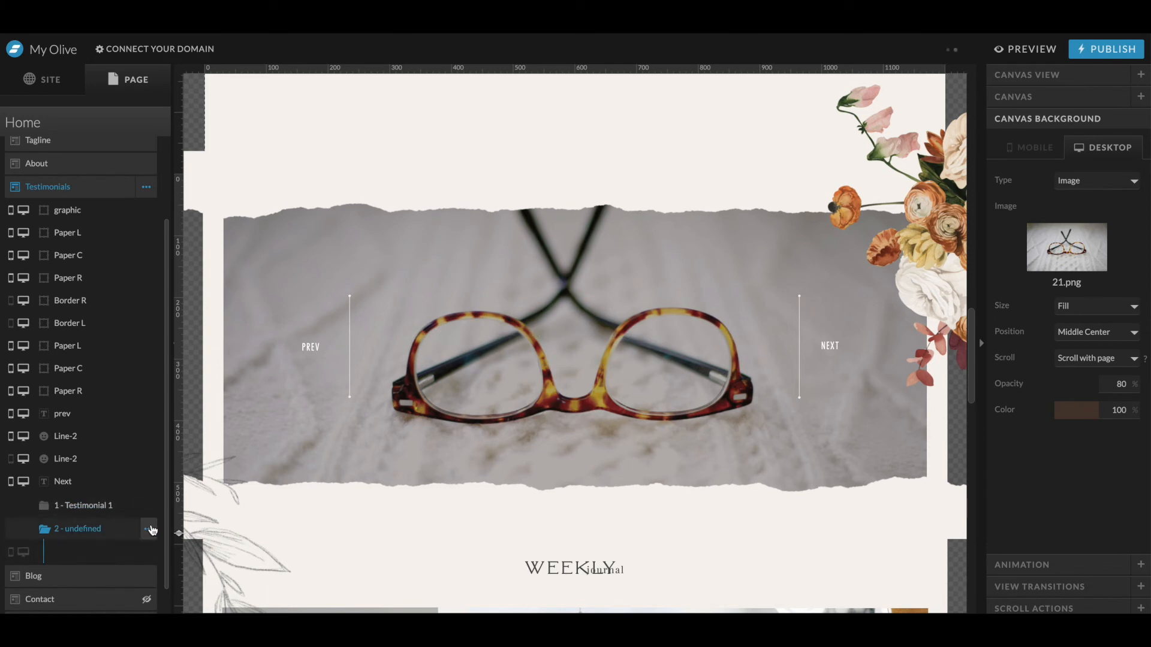
{"action": "left_click", "coordinate": [159, 581]}
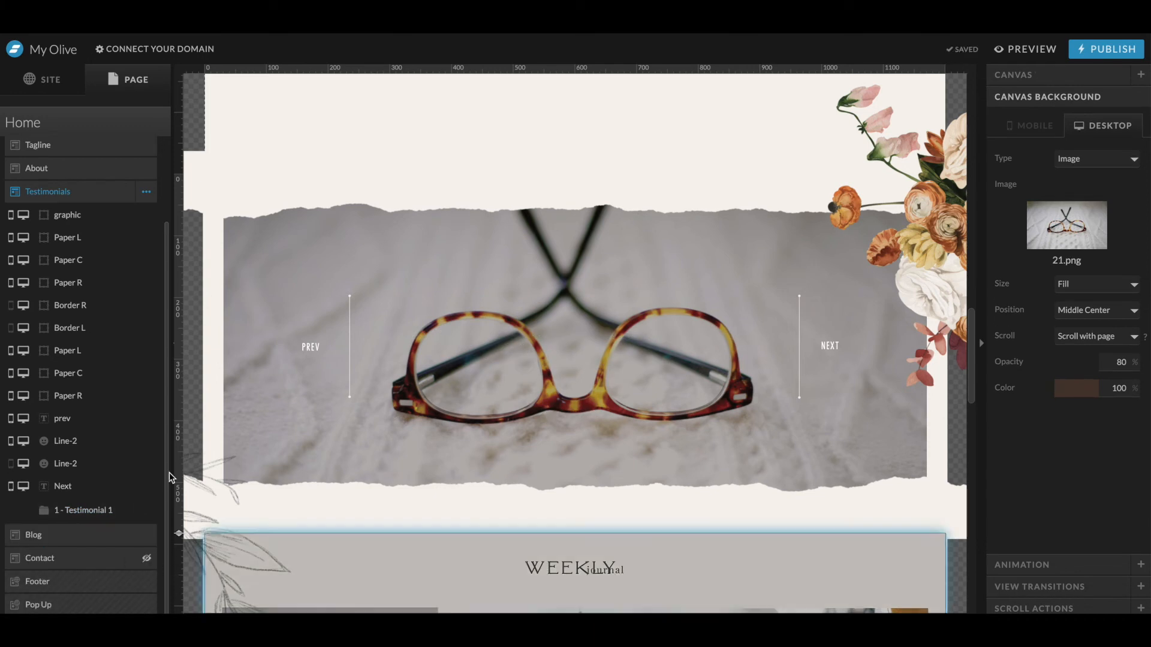
- Shorten the About section's height slightly
{"action": "left_click", "coordinate": [97, 511]}
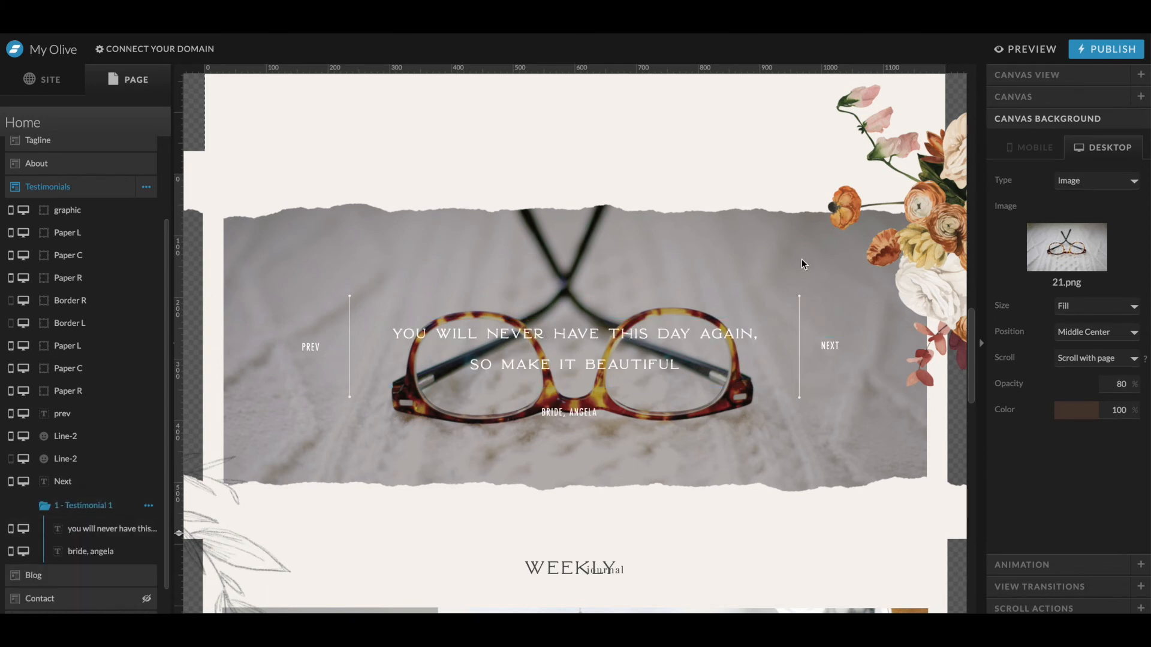
{"action": "scroll", "coordinate": [637, 310], "scroll_direction": "up", "scroll_amount": 3}
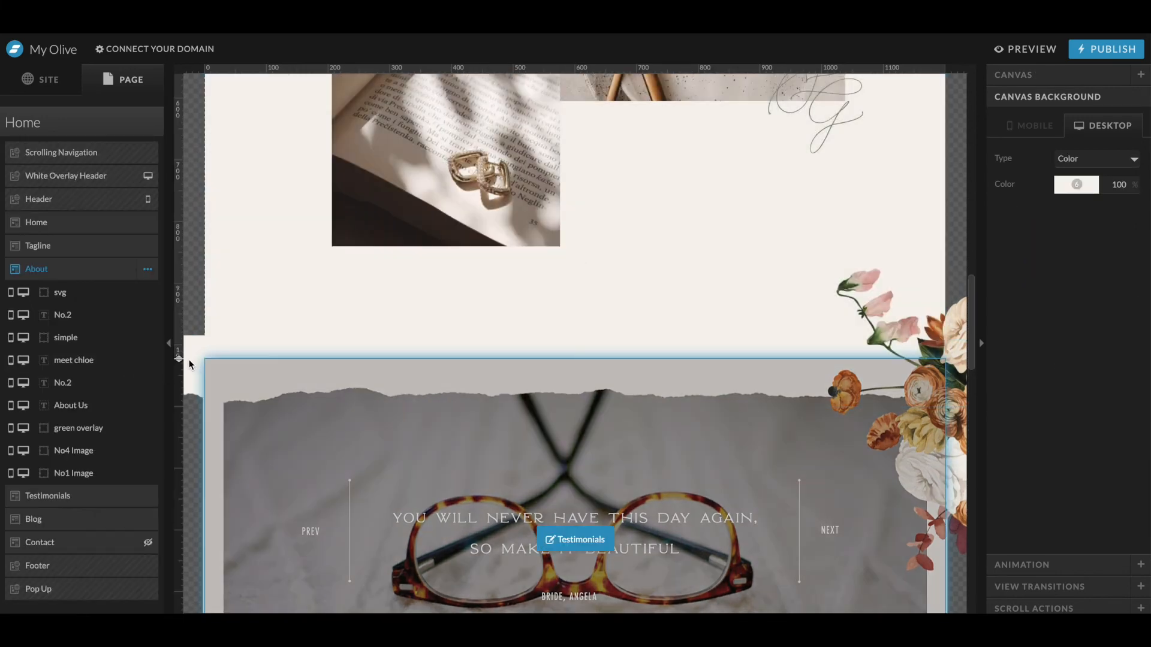
{"action": "left_click_drag", "start_coordinate": [178, 312], "coordinate": [180, 275]}
{"action": "scroll", "coordinate": [576, 297], "scroll_direction": "down", "scroll_amount": 5}
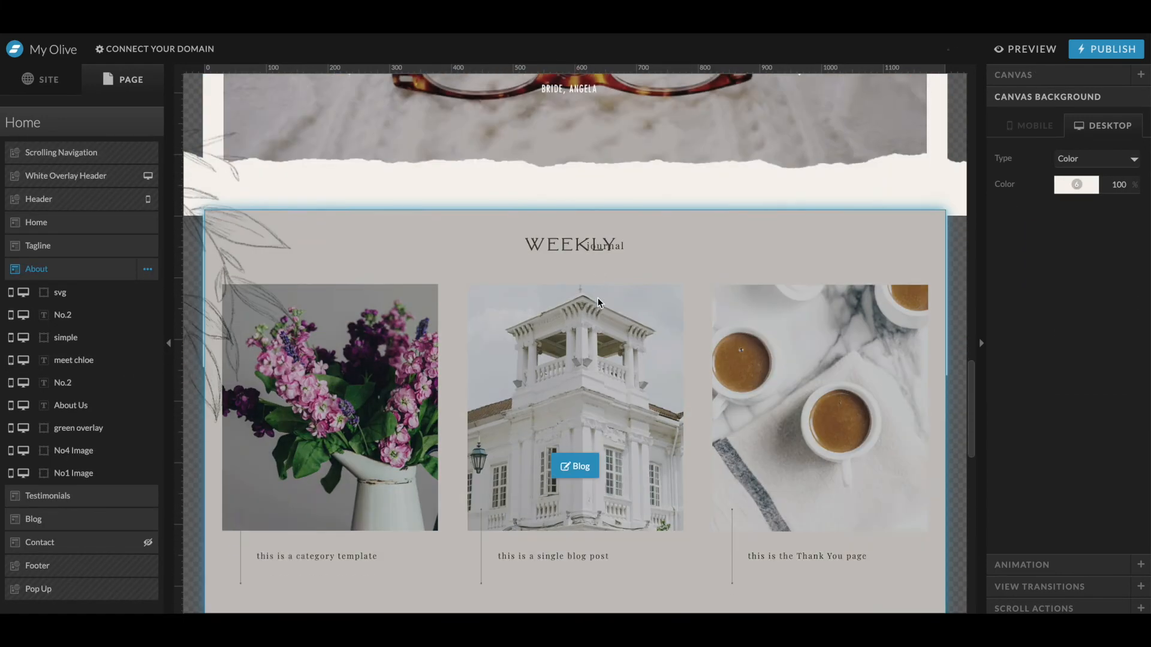
- Delete the Weekly and journal heading texts from the Blog section, comparing with the mockup
{"action": "left_click", "coordinate": [586, 155]}
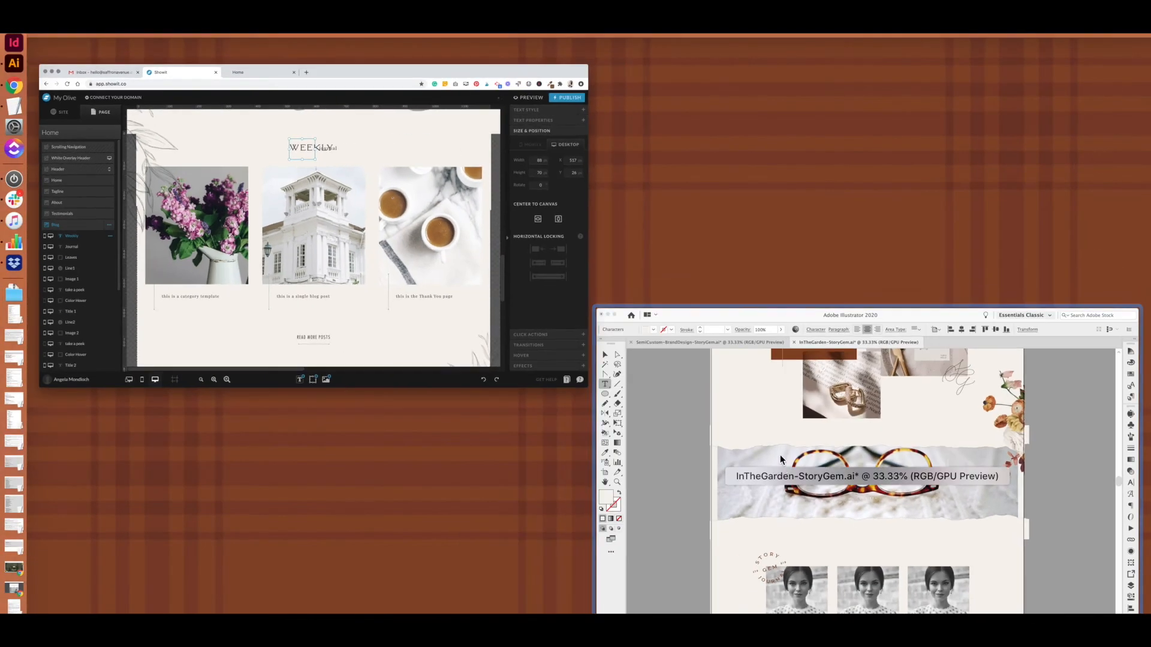
{"action": "scroll", "coordinate": [779, 462], "scroll_direction": "down", "scroll_amount": 5}
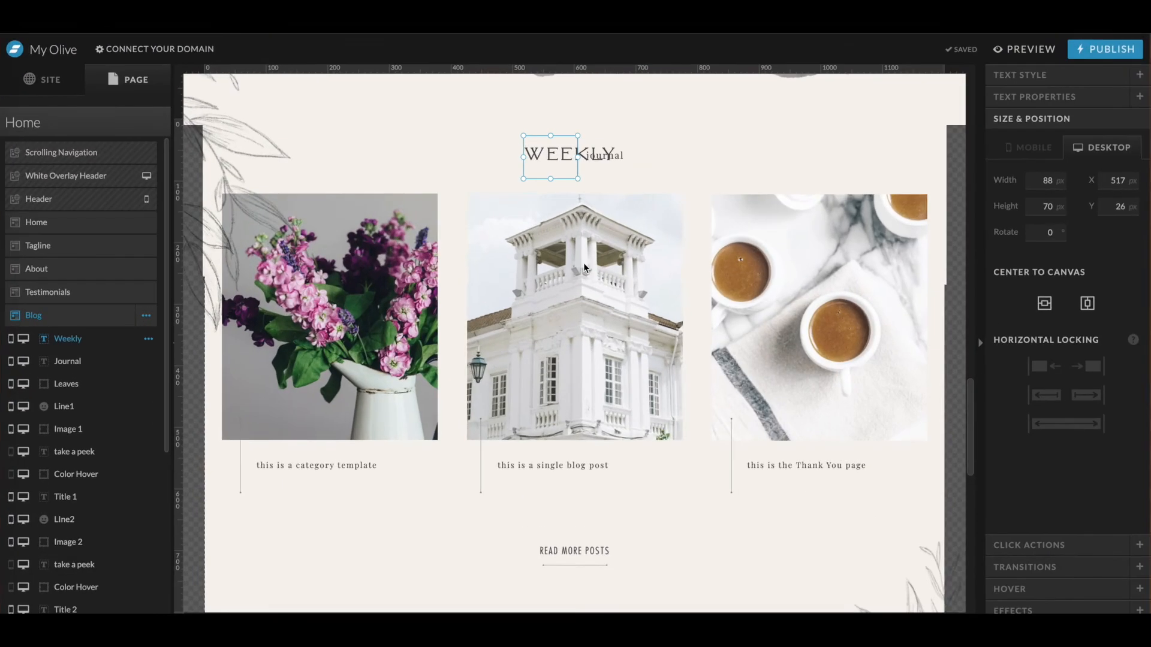
{"action": "key", "text": "Delete"}
{"action": "left_click", "coordinate": [593, 157]}
{"action": "key", "text": "Delete"}
- Delete the leaf graphic from the Blog section
{"action": "left_click", "coordinate": [810, 136]}
{"action": "left_click_drag", "start_coordinate": [810, 136], "coordinate": [242, 506]}
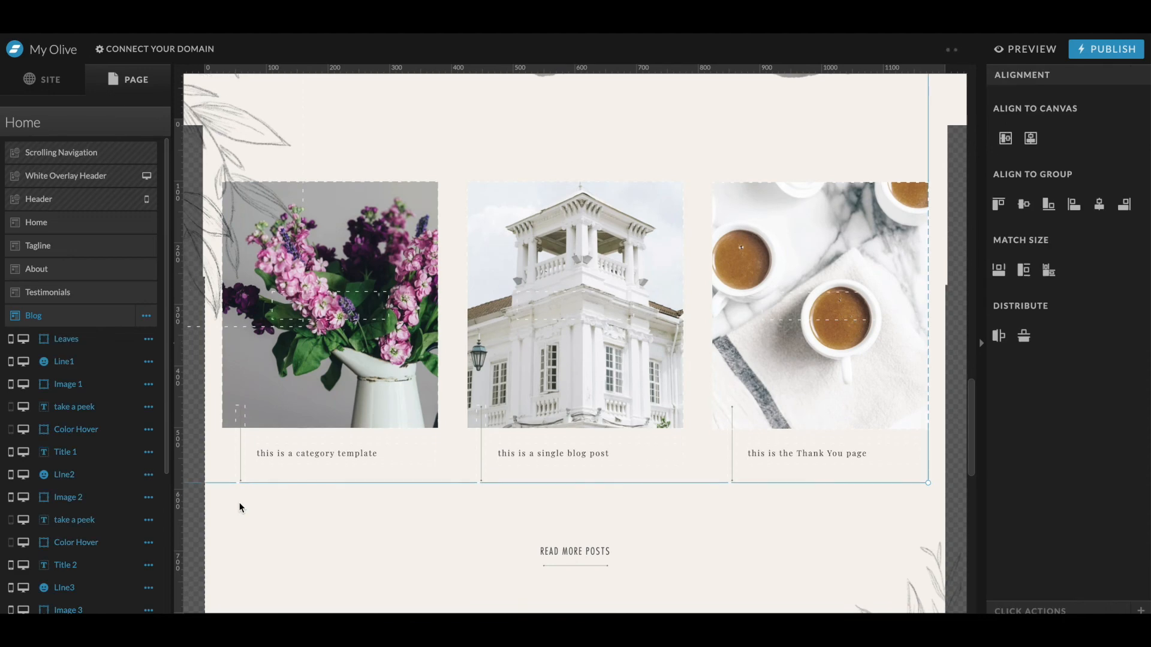
{"action": "scroll", "coordinate": [240, 508], "scroll_direction": "up", "scroll_amount": 3}
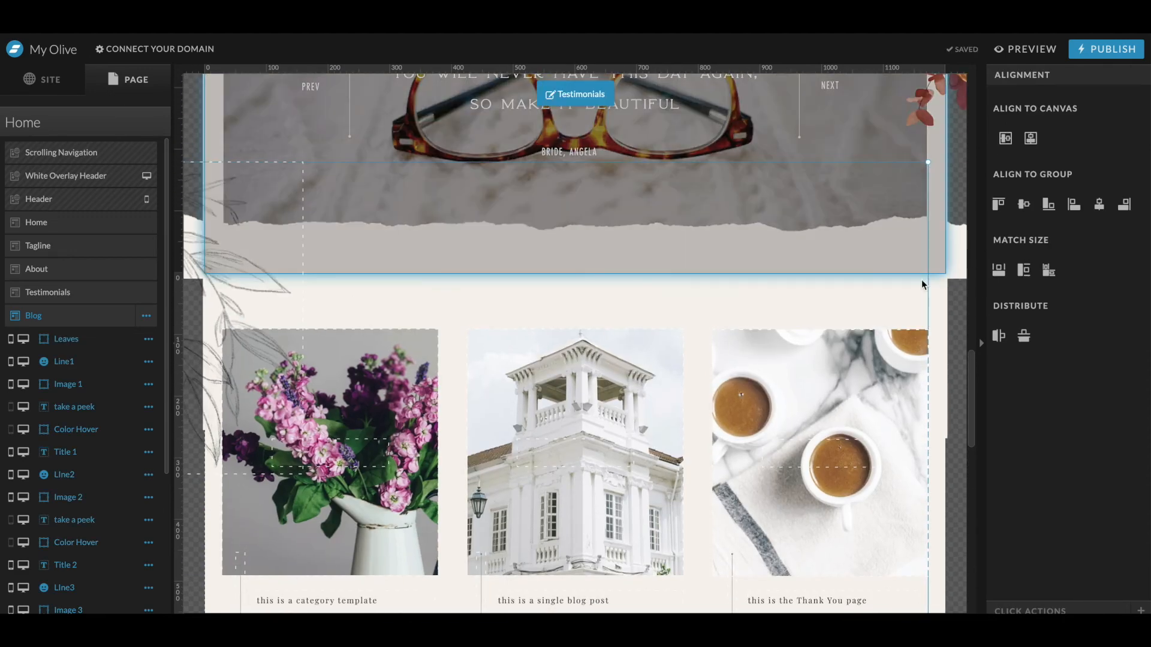
{"action": "left_click", "coordinate": [115, 471]}
{"action": "left_click", "coordinate": [259, 307]}
{"action": "key", "text": "Delete"}
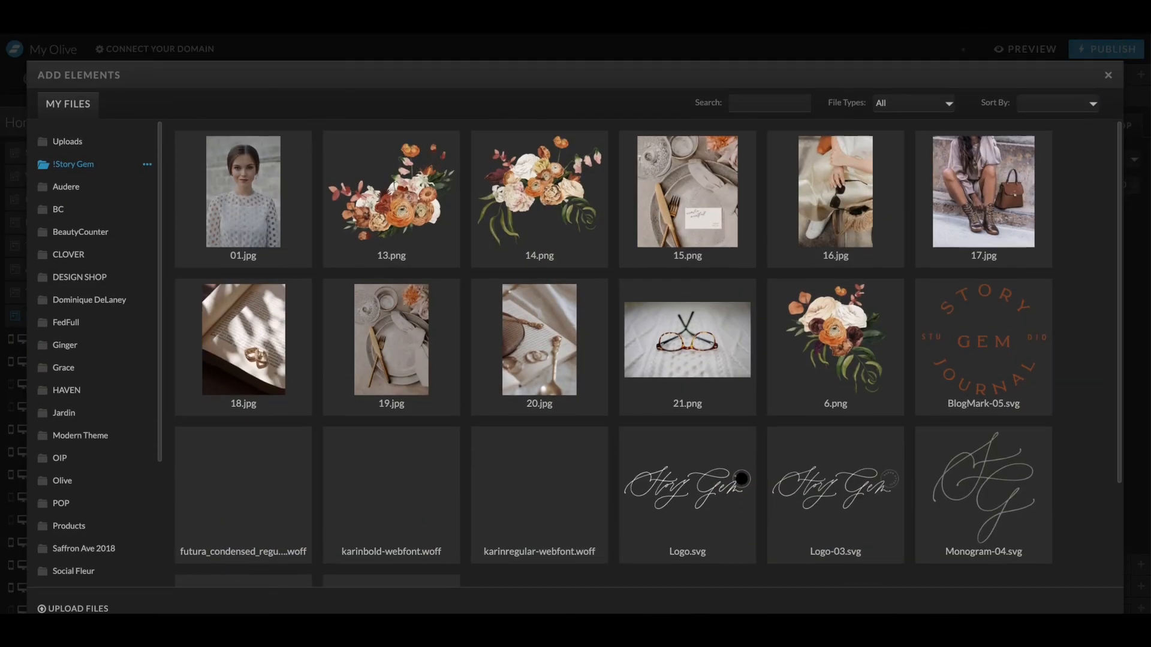
- Add the BlogMark-05.svg to the Blog section, scale it to about 163 × 150 px and tilt it -5° at the first image's top-left corner
{"action": "left_click", "coordinate": [1022, 386]}
{"action": "left_click", "coordinate": [1085, 610]}
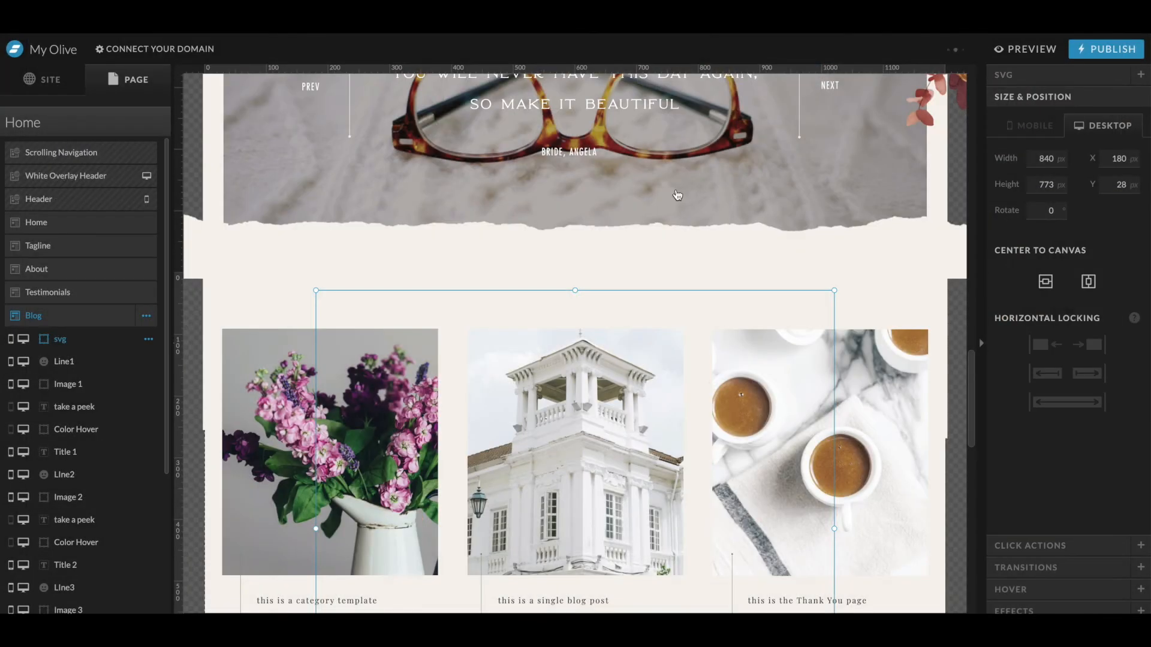
{"action": "left_click_drag", "start_coordinate": [836, 291], "coordinate": [616, 491]}
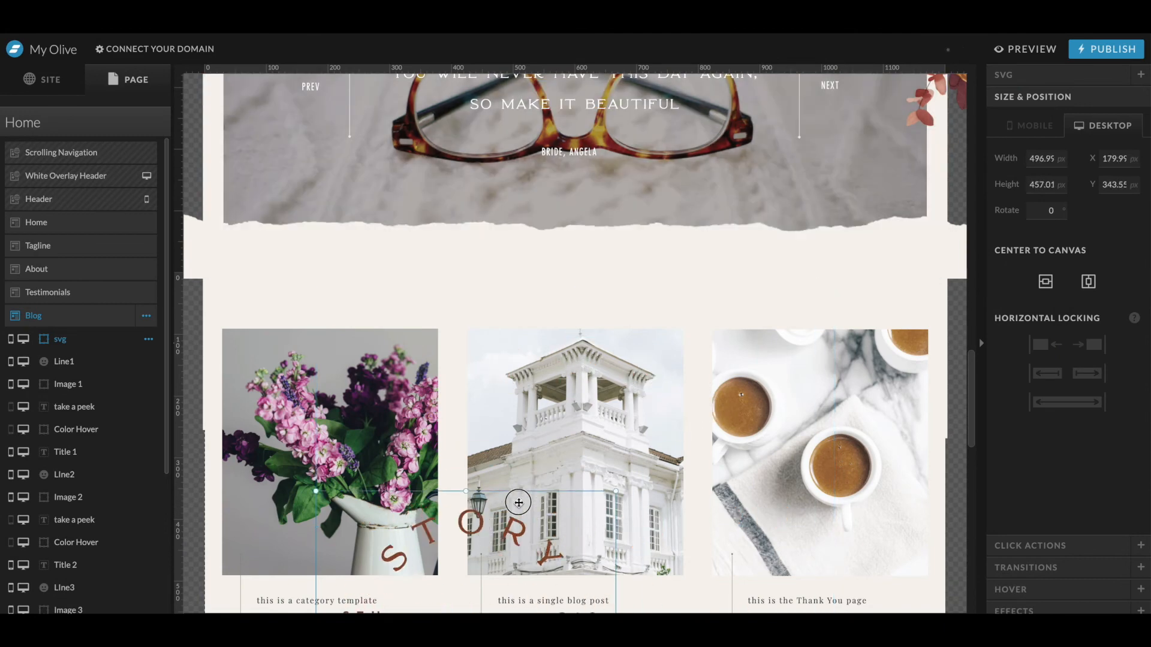
{"action": "left_click_drag", "start_coordinate": [482, 557], "coordinate": [426, 248]}
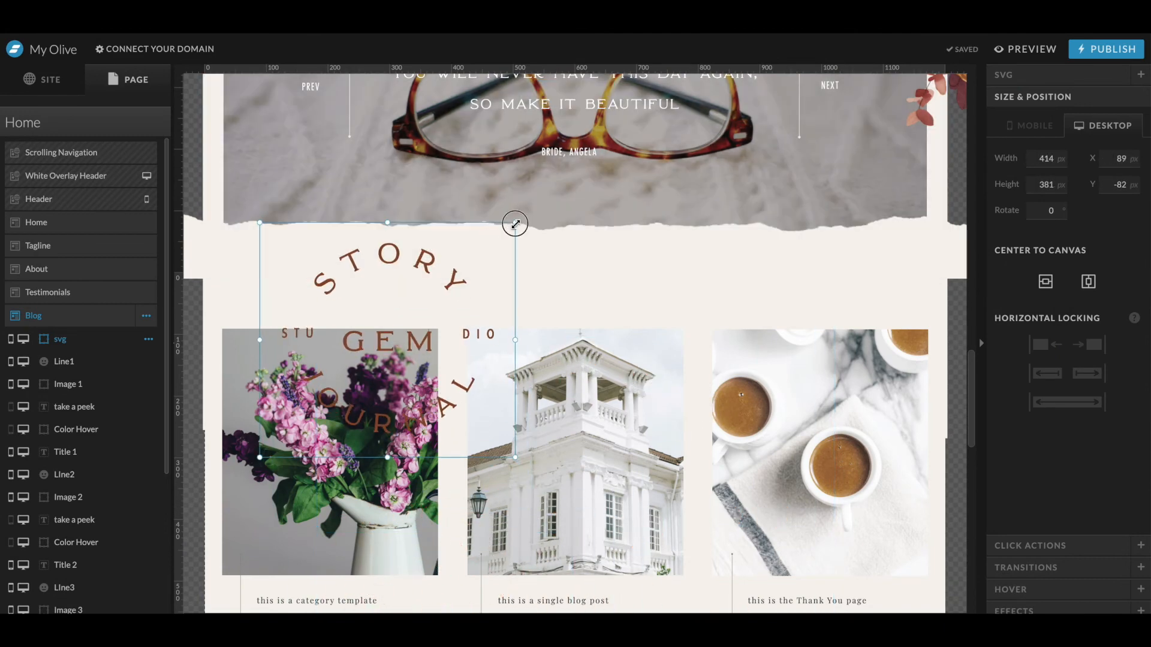
{"action": "left_click_drag", "start_coordinate": [280, 348], "coordinate": [267, 354]}
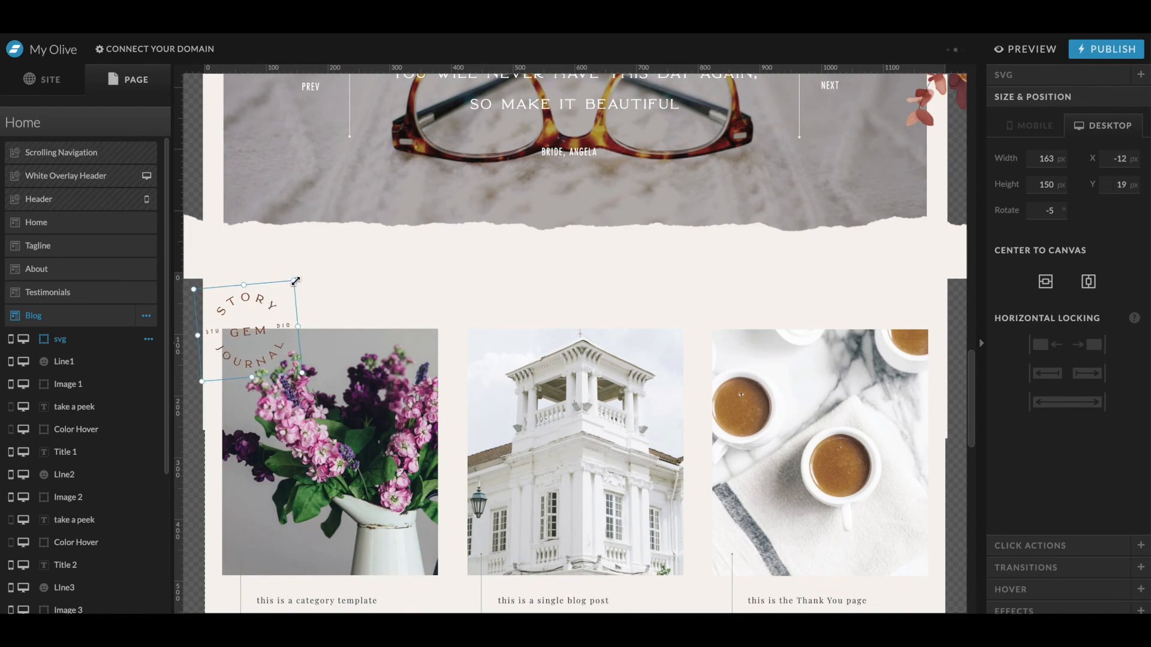
{"action": "left_click_drag", "start_coordinate": [305, 273], "coordinate": [294, 262]}
- Replace the first two blog post images with Story Gem photos
{"action": "double_click", "coordinate": [394, 421]}
{"action": "left_click", "coordinate": [833, 200]}
{"action": "scroll", "coordinate": [655, 548], "scroll_direction": "down", "scroll_amount": 1}
{"action": "double_click", "coordinate": [379, 456]}
{"action": "left_click", "coordinate": [577, 403]}
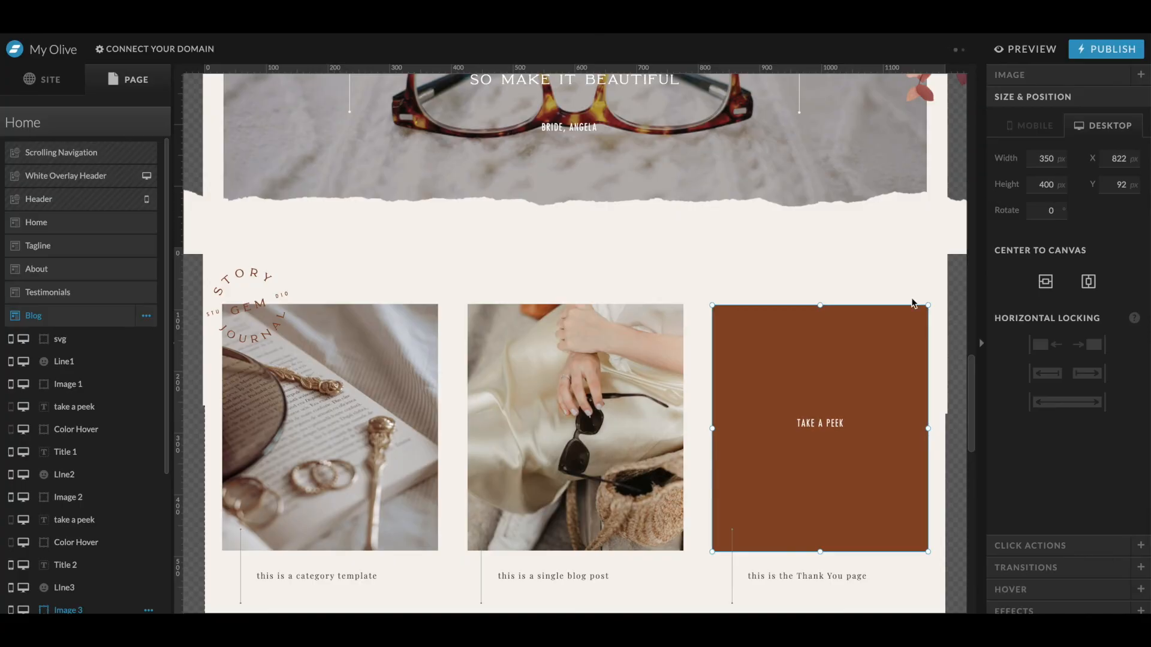
- Replace the third blog post image with a Story Gem photo of rings on a book
{"action": "double_click", "coordinate": [795, 466]}
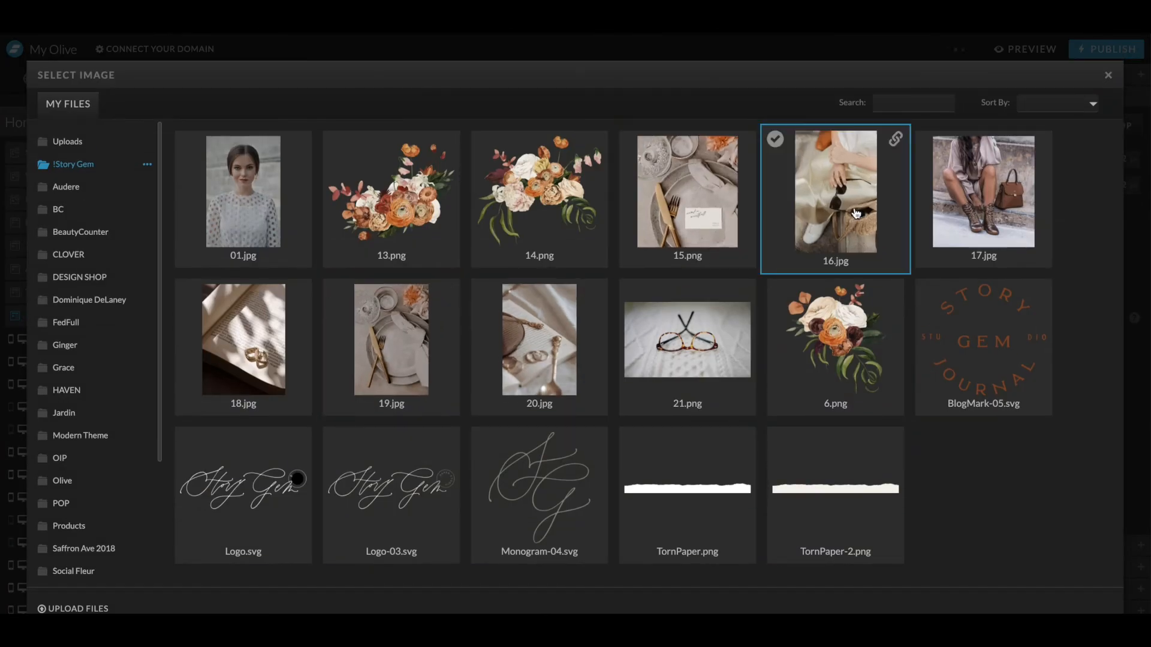
{"action": "left_click", "coordinate": [856, 214]}
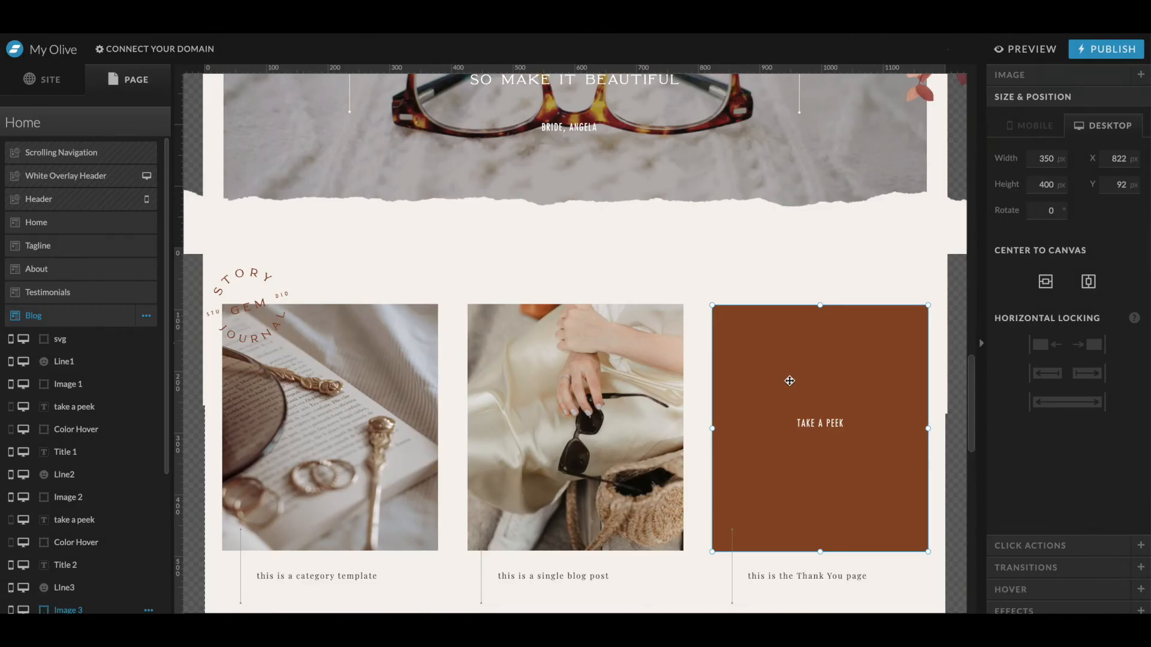
{"action": "double_click", "coordinate": [789, 381]}
{"action": "left_click", "coordinate": [215, 328]}
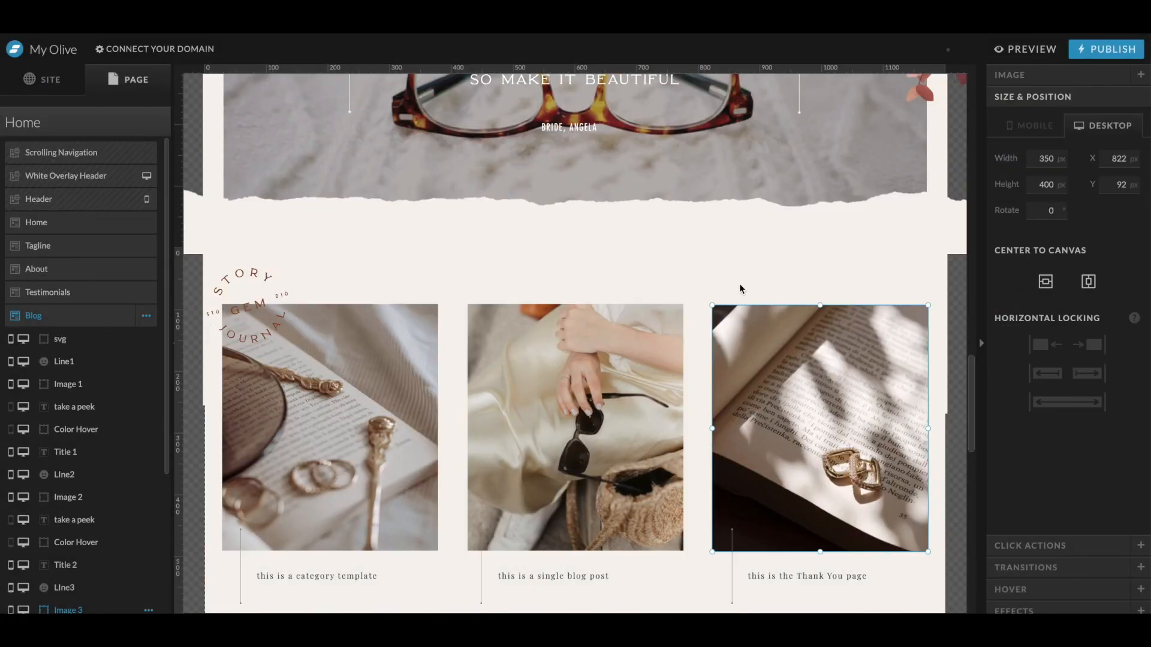
- Restyle the three blog post titles in the uppercase Heading style
{"action": "scroll", "coordinate": [740, 289], "scroll_direction": "down", "scroll_amount": 3}
{"action": "left_click", "coordinate": [354, 379]}
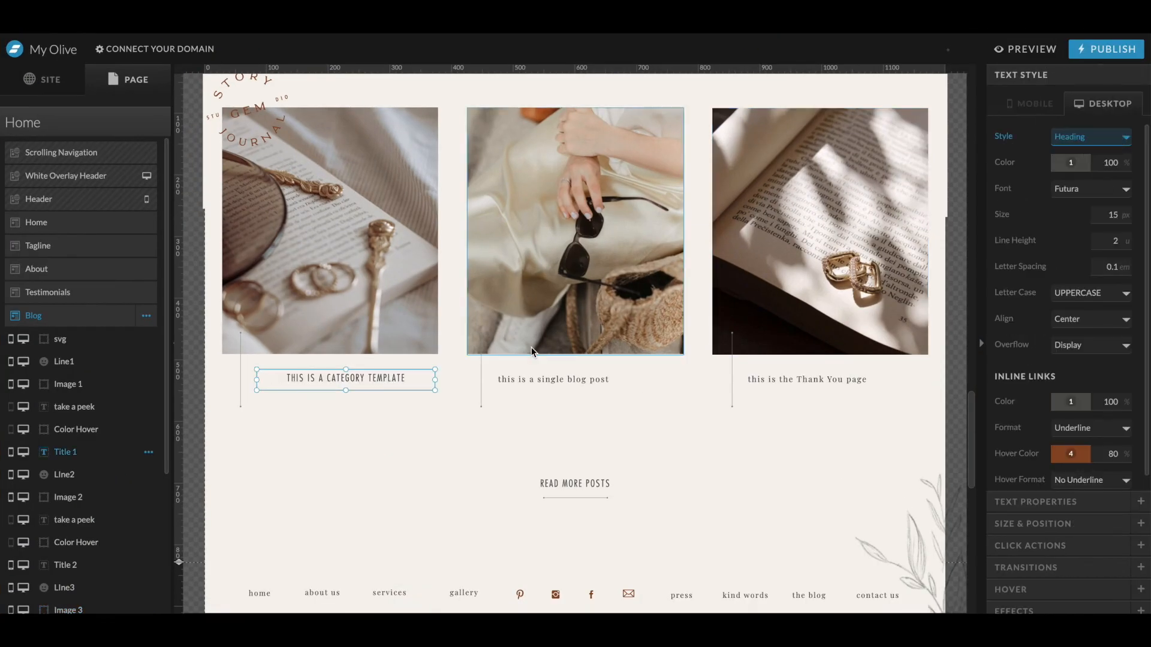
{"action": "left_click", "coordinate": [1070, 297]}
{"action": "left_click", "coordinate": [480, 431]}
{"action": "left_click", "coordinate": [301, 381]}
{"action": "left_click", "coordinate": [594, 413]}
{"action": "left_click", "coordinate": [563, 380]}
{"action": "left_click", "coordinate": [783, 381], "text": "shift"}
{"action": "key", "text": "super+shift+v"}
- Apply the Subheading style to the Read More Posts link and move it with its underline up slightly
{"action": "left_click", "coordinate": [661, 473]}
{"action": "left_click", "coordinate": [562, 485]}
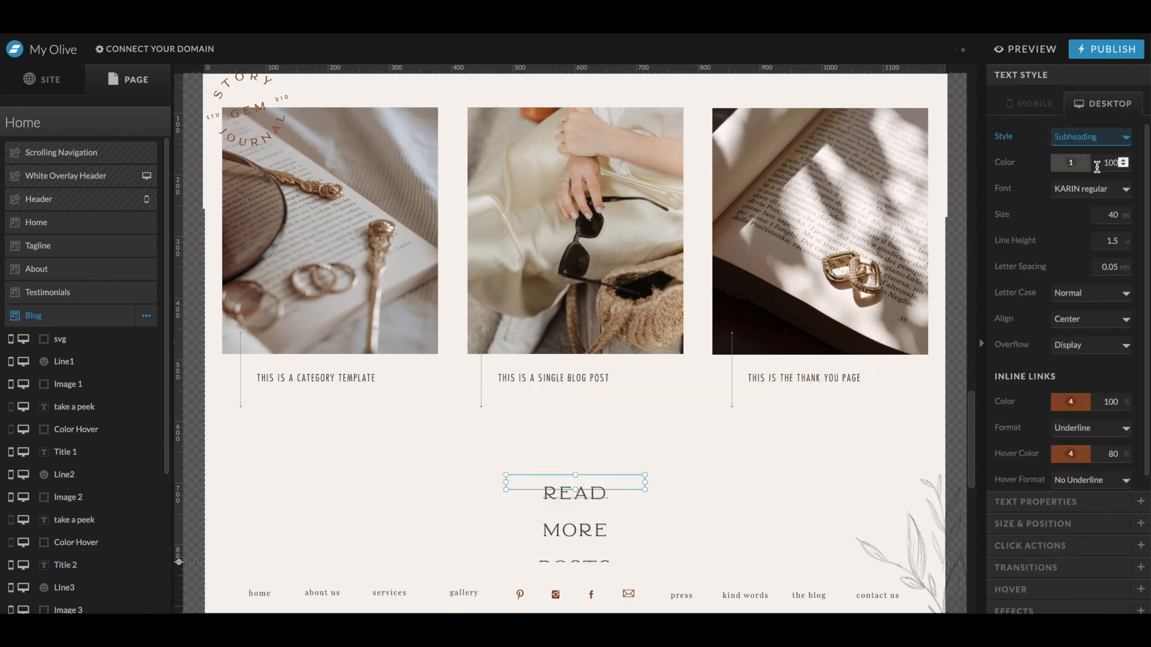
{"action": "left_click", "coordinate": [573, 498], "text": "shift"}
{"action": "key", "text": "shift+Up"}
{"action": "key", "text": "shift+Up"}
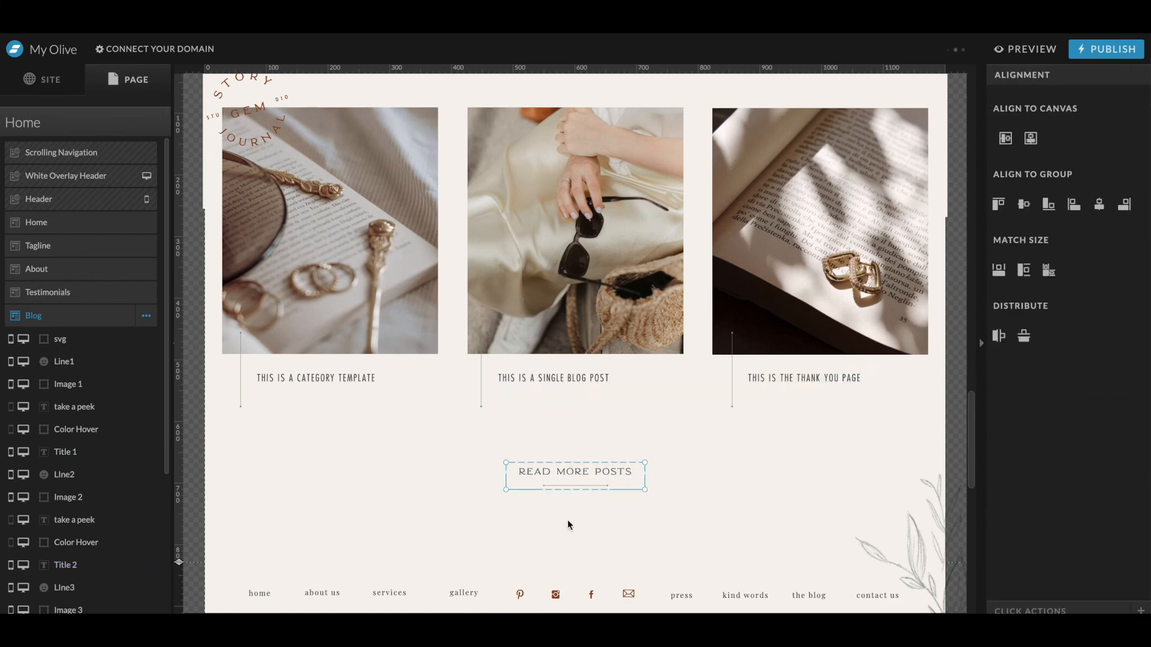
- Compare the Blog section with the Illustrator mockup
{"action": "scroll", "coordinate": [568, 524], "scroll_direction": "down", "scroll_amount": 3}
{"action": "key", "text": "ctrl+Up"}
{"action": "left_click", "coordinate": [803, 440]}
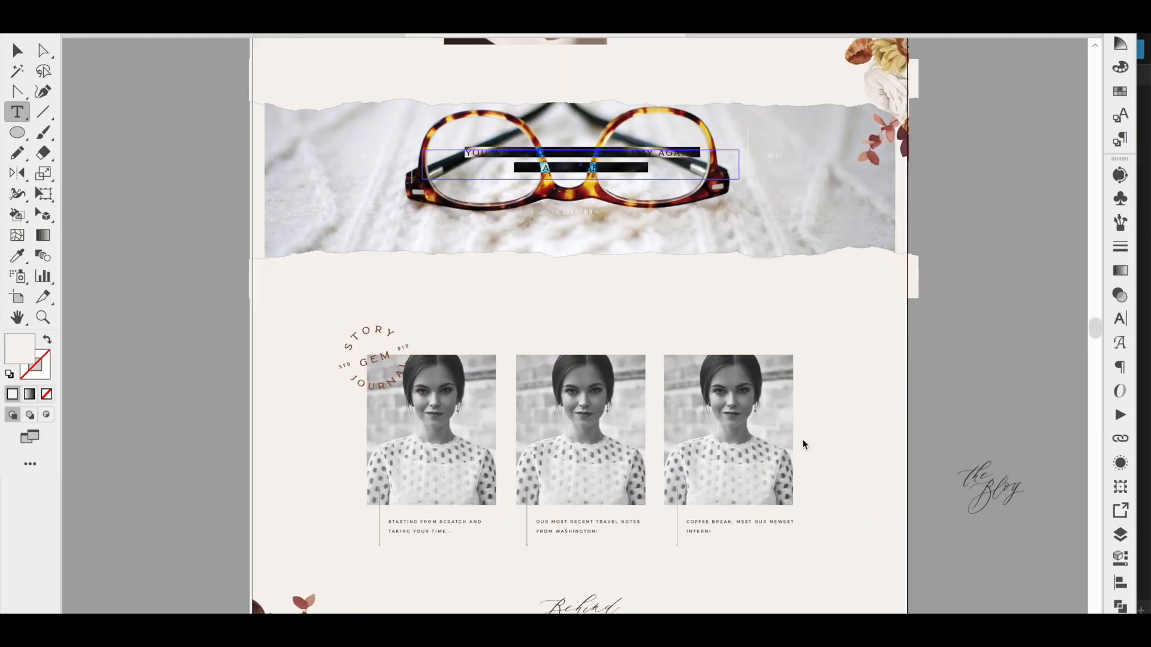
{"action": "scroll", "coordinate": [803, 440], "scroll_direction": "down", "scroll_amount": 10}
{"action": "key", "text": "ctrl+Up"}
{"action": "left_click", "coordinate": [261, 275]}
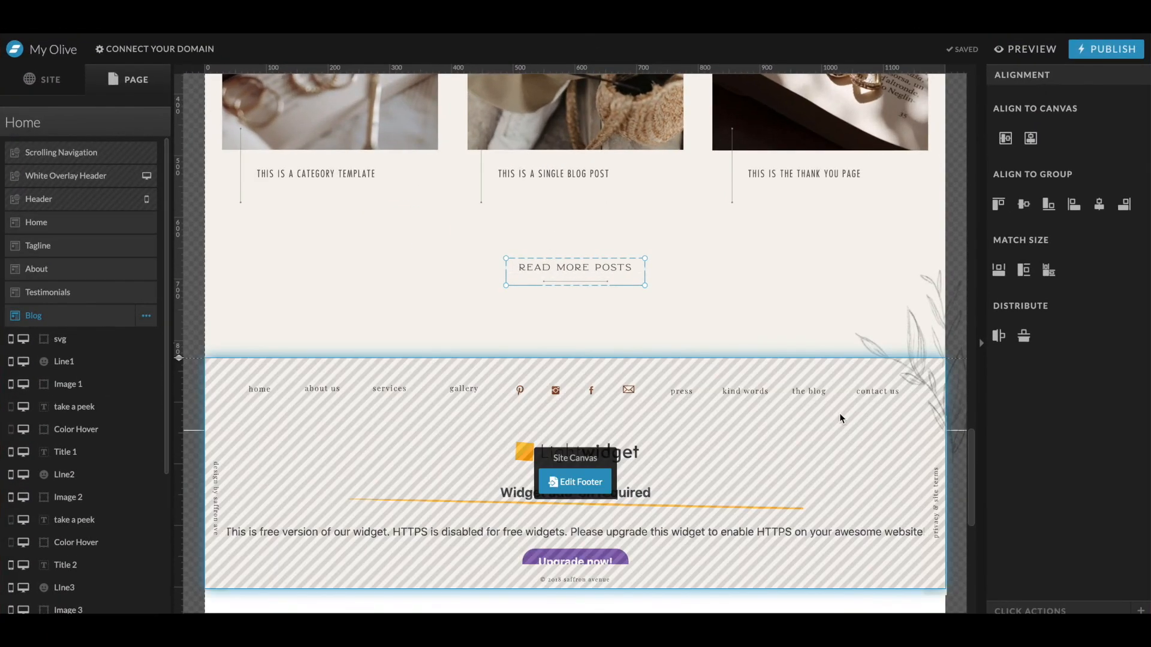
- Open the footer canvas and place a floral graphic, scaling and rotating it into the footer's top-left corner
{"action": "left_click", "coordinate": [600, 489]}
{"action": "key", "text": "Delete"}
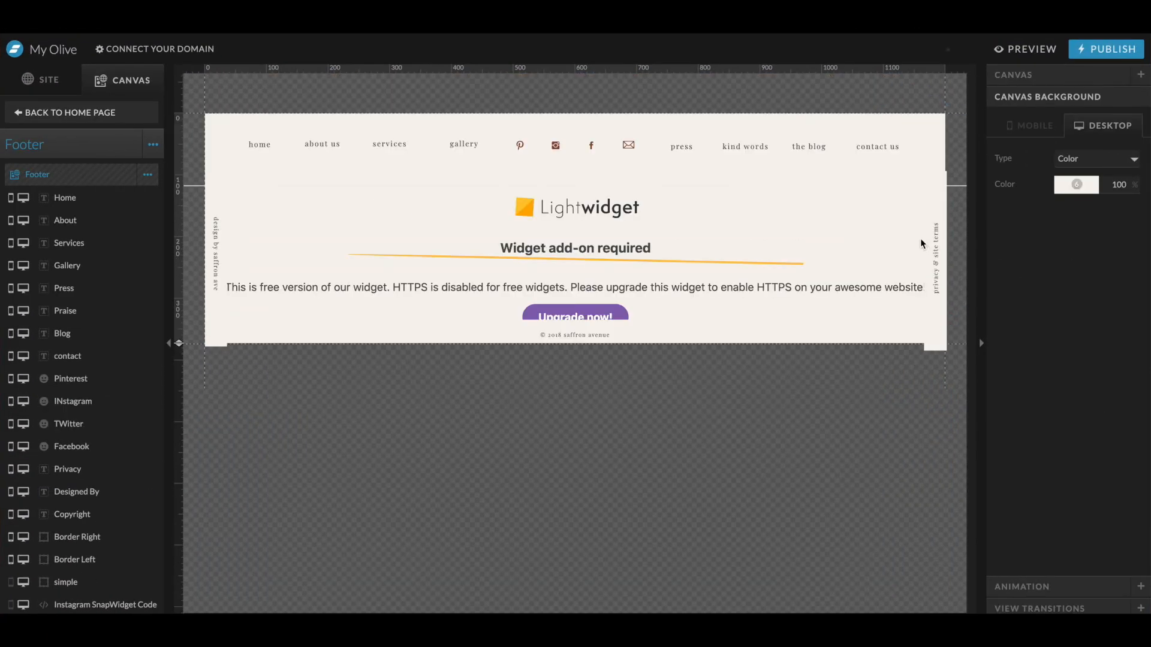
{"action": "left_click", "coordinate": [600, 606]}
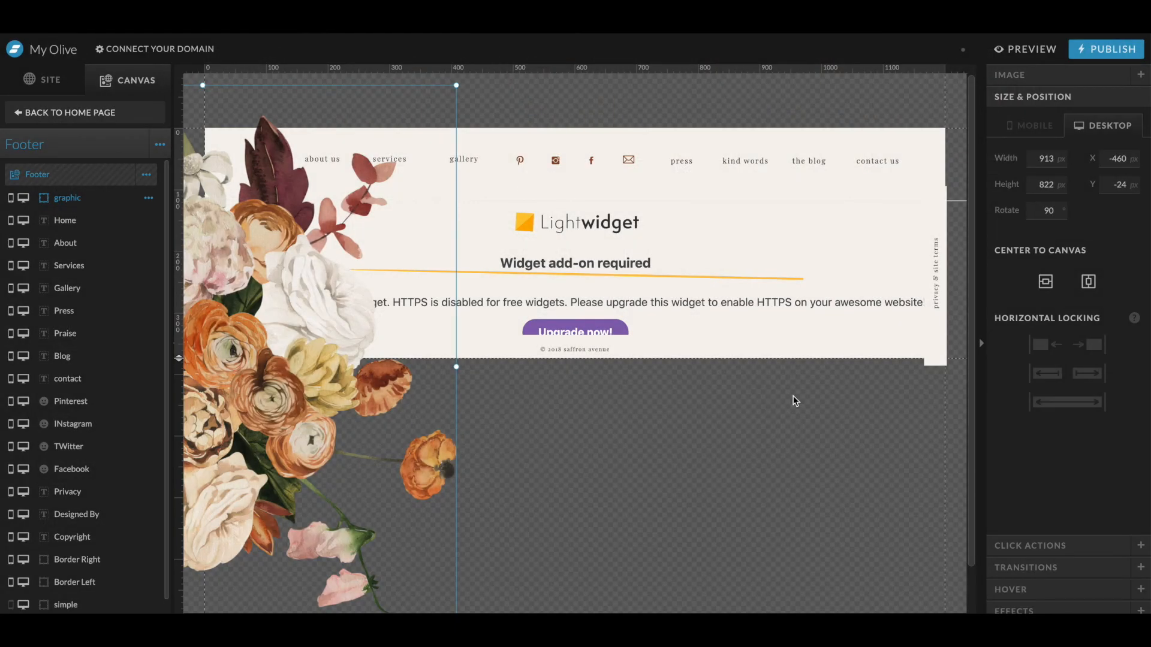
{"action": "left_click_drag", "start_coordinate": [456, 84], "coordinate": [416, 121]}
{"action": "left_click_drag", "start_coordinate": [337, 185], "coordinate": [377, 216]}
{"action": "double_click", "coordinate": [363, 231]}
{"action": "left_click", "coordinate": [395, 214]}
{"action": "left_click_drag", "start_coordinate": [347, 272], "coordinate": [439, 275]}
{"action": "left_click_drag", "start_coordinate": [500, 107], "coordinate": [528, 69]}
{"action": "left_click_drag", "start_coordinate": [373, 266], "coordinate": [432, 339]}
{"action": "left_click_drag", "start_coordinate": [588, 142], "coordinate": [426, 282]}
{"action": "left_click_drag", "start_coordinate": [345, 401], "coordinate": [315, 264]}
{"action": "left_click_drag", "start_coordinate": [395, 132], "coordinate": [397, 74]}
{"action": "left_click_drag", "start_coordinate": [289, 229], "coordinate": [284, 252]}
- Delete the Lightwidget Instagram widget from the footer
{"action": "left_click", "coordinate": [626, 256]}
{"action": "key", "text": "Delete"}
{"action": "left_click", "coordinate": [633, 254]}
{"action": "key", "text": "Delete"}
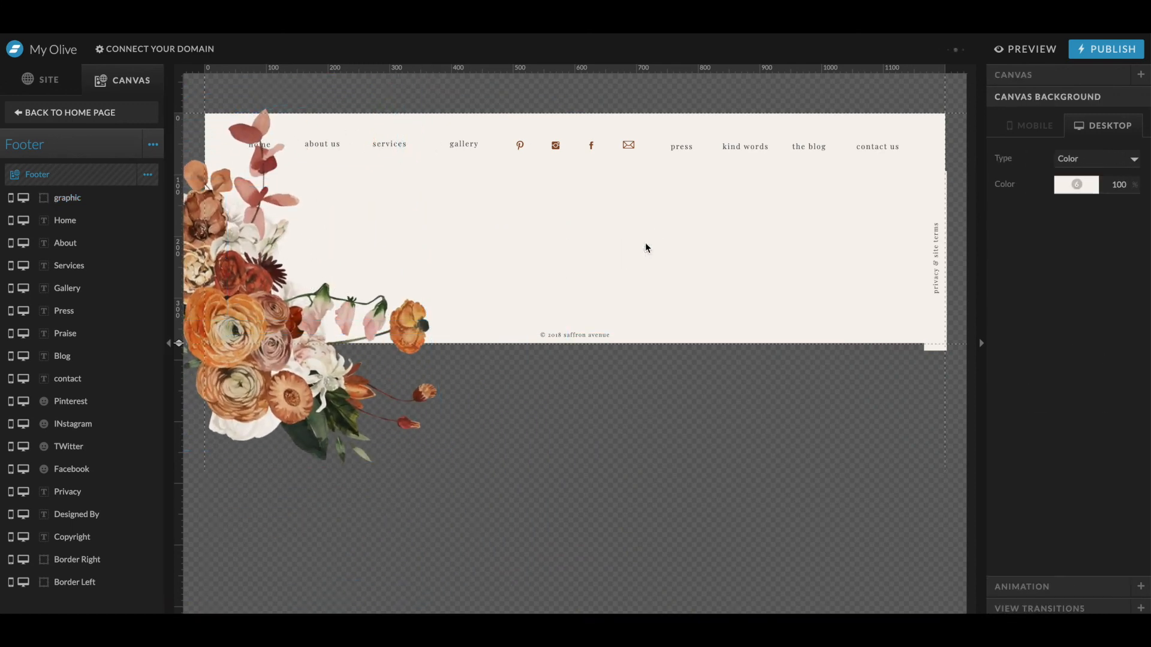
- Move the floral graphic layer to the top of the footer layer list
{"action": "left_click", "coordinate": [647, 337]}
{"action": "left_click", "coordinate": [287, 340]}
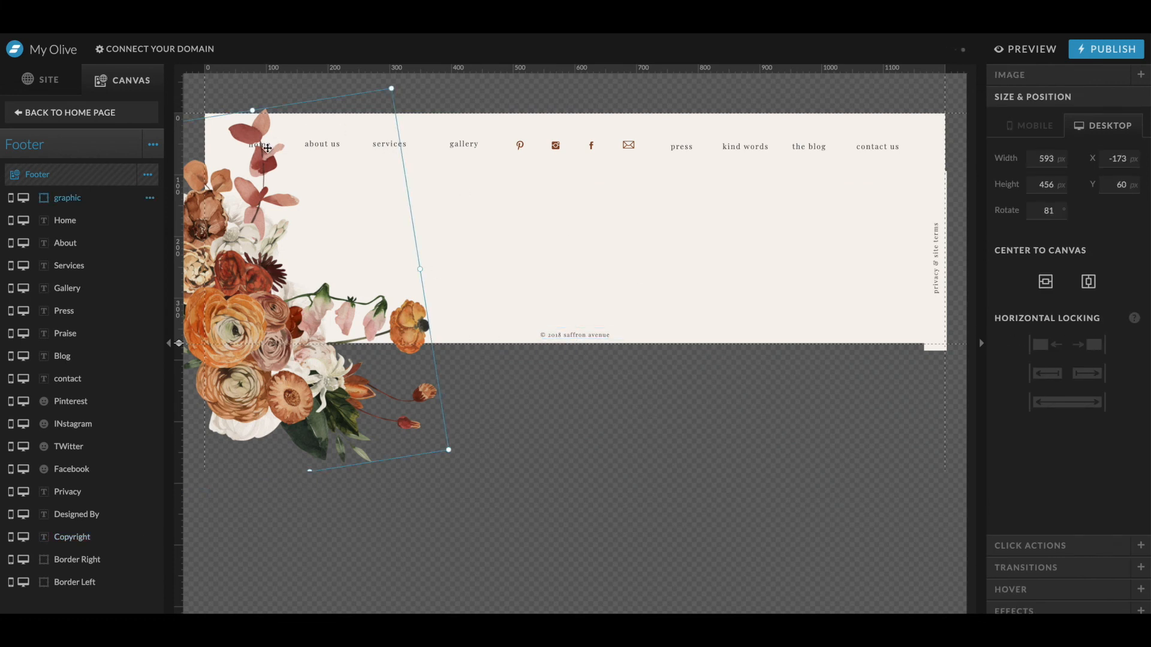
{"action": "left_click", "coordinate": [268, 145]}
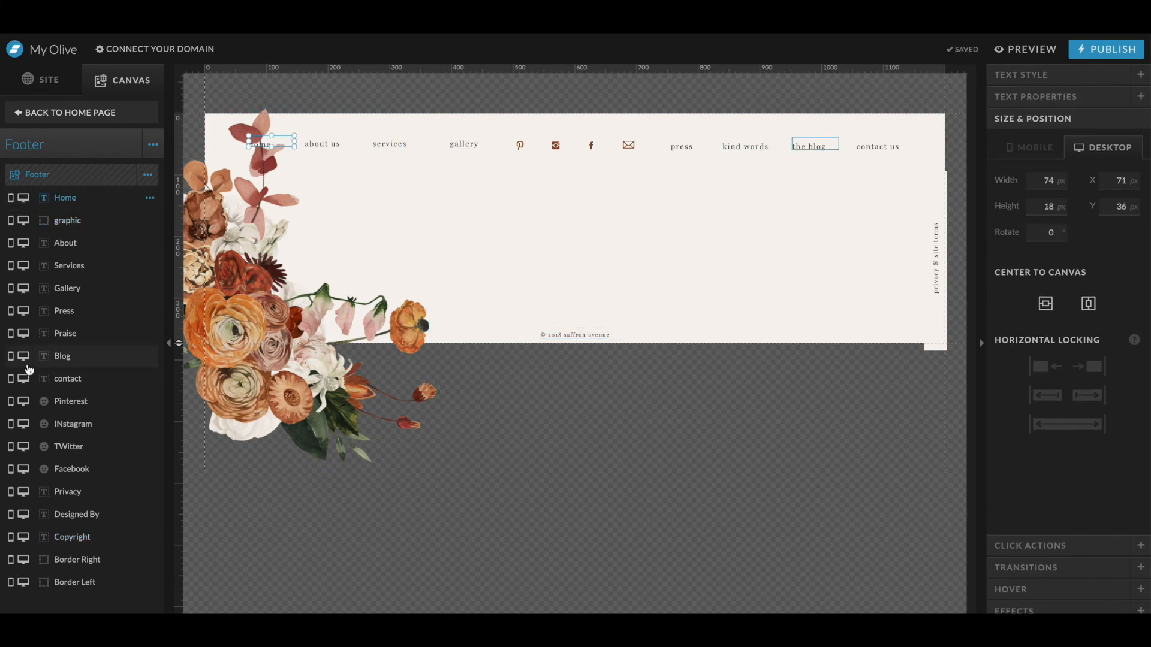
{"action": "left_click_drag", "start_coordinate": [70, 224], "coordinate": [90, 193]}
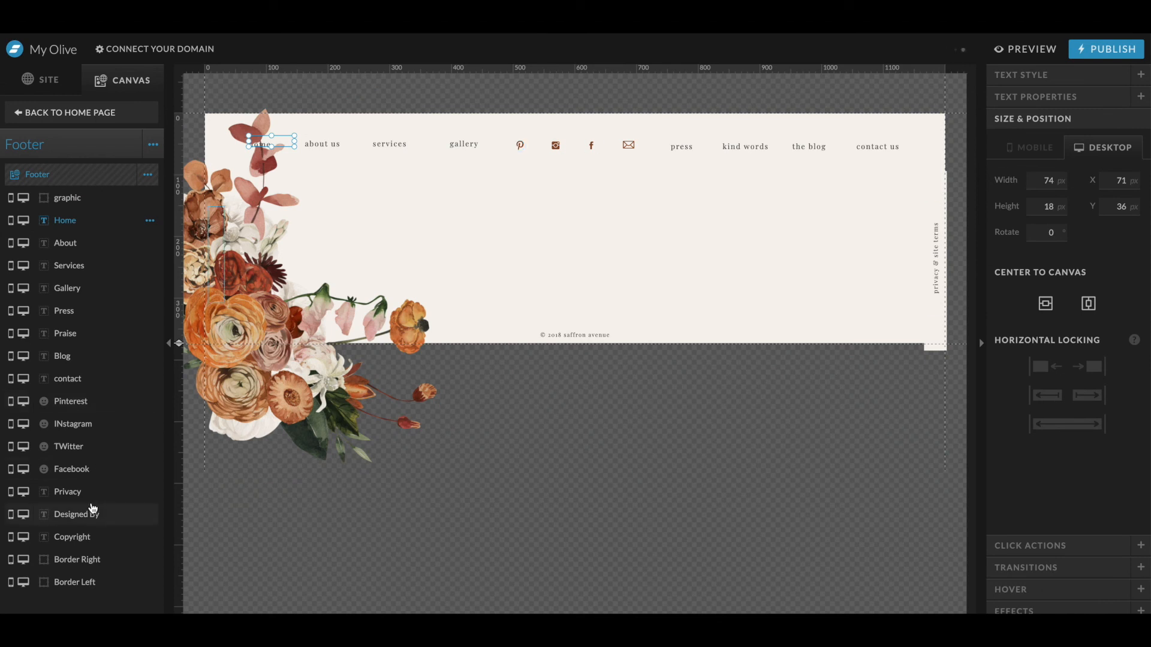
{"action": "left_click", "coordinate": [96, 470], "text": "shift"}
{"action": "key", "text": "shift+Down"}
{"action": "key", "text": "shift+Down"}
{"action": "key", "text": "shift+Down"}
{"action": "key", "text": "shift+Down"}
{"action": "key", "text": "shift+Down"}
{"action": "key", "text": "shift+Up"}
{"action": "key", "text": "shift+Up"}
{"action": "key", "text": "shift+Up"}
{"action": "key", "text": "shift+Up"}
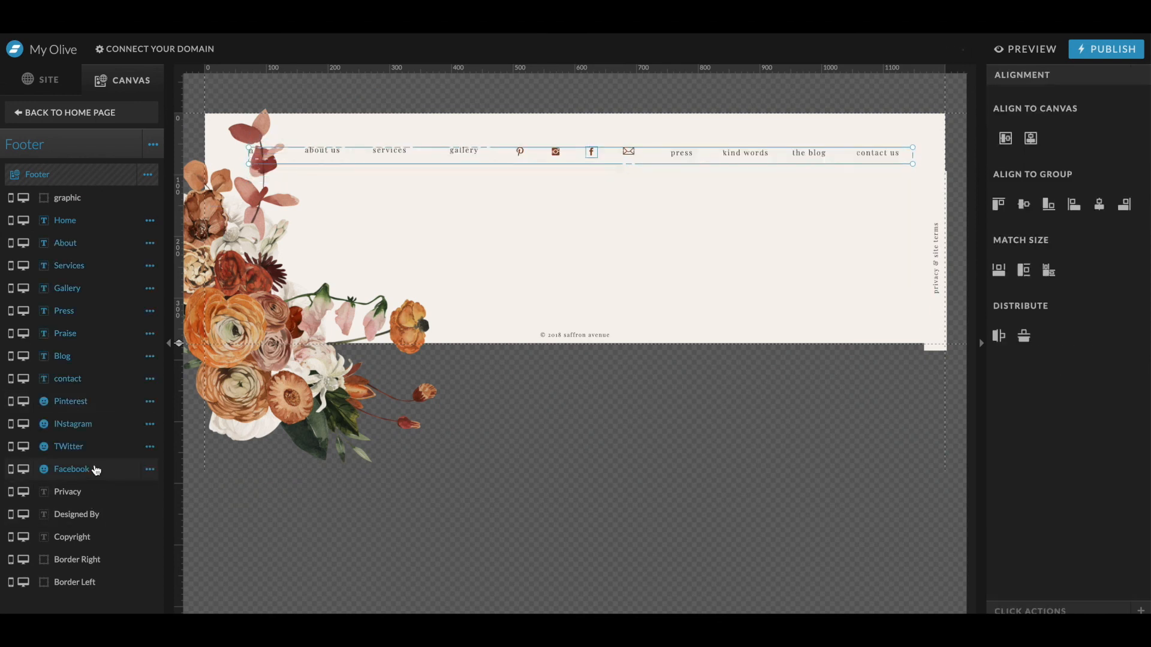
- Shorten the footer canvas and reposition the copyright line and floral graphic to fit
{"action": "left_click", "coordinate": [617, 313]}
{"action": "left_click_drag", "start_coordinate": [575, 335], "coordinate": [575, 192]}
{"action": "left_click_drag", "start_coordinate": [177, 197], "coordinate": [177, 194]}
{"action": "left_click_drag", "start_coordinate": [281, 360], "coordinate": [282, 254]}
{"action": "left_click_drag", "start_coordinate": [437, 404], "coordinate": [408, 376]}
{"action": "left_click", "coordinate": [512, 247]}
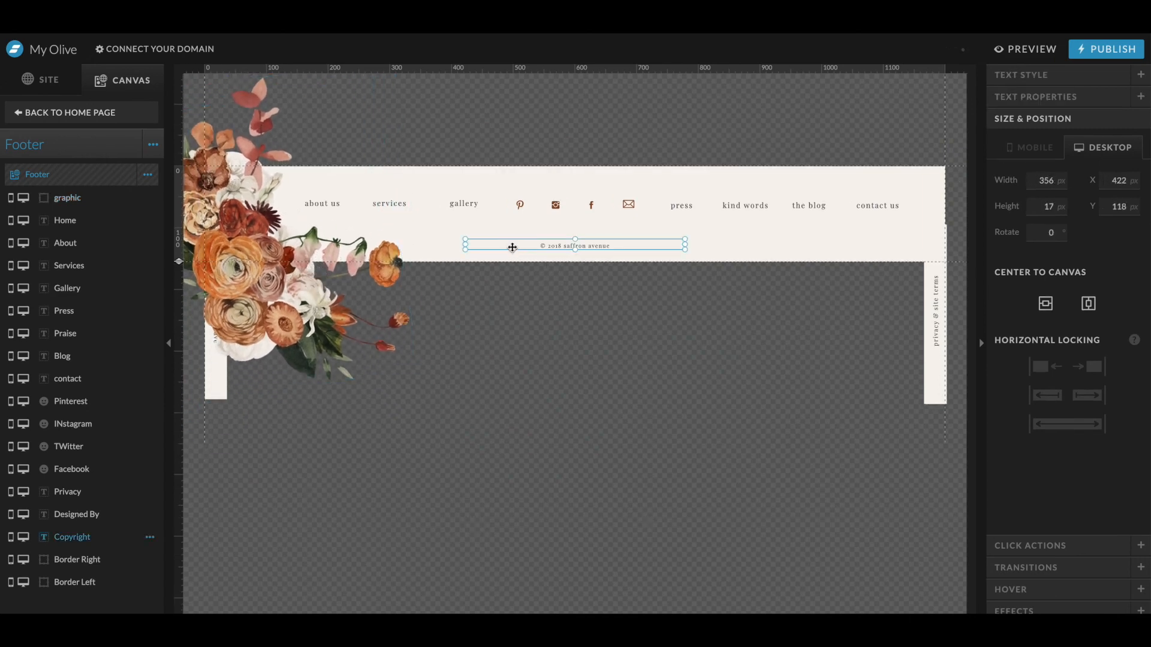
- Return to the home page and scroll through the original Olive template demo site for reference
{"action": "left_click", "coordinate": [63, 120]}
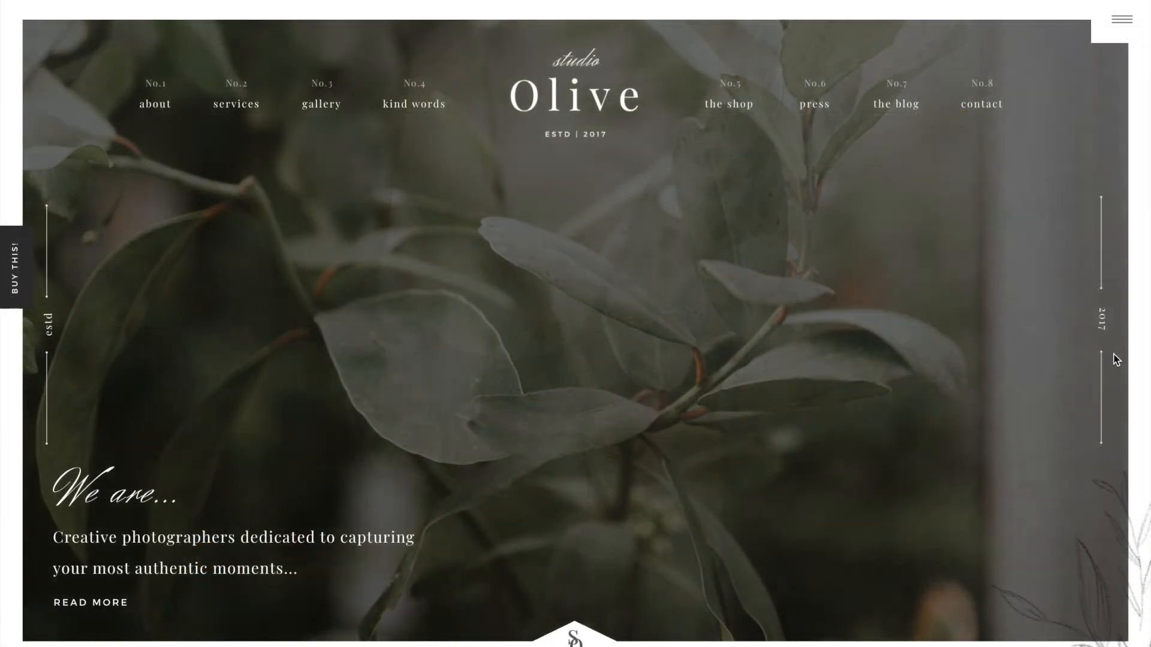
{"action": "scroll", "coordinate": [1114, 355], "scroll_direction": "down", "scroll_amount": 3}
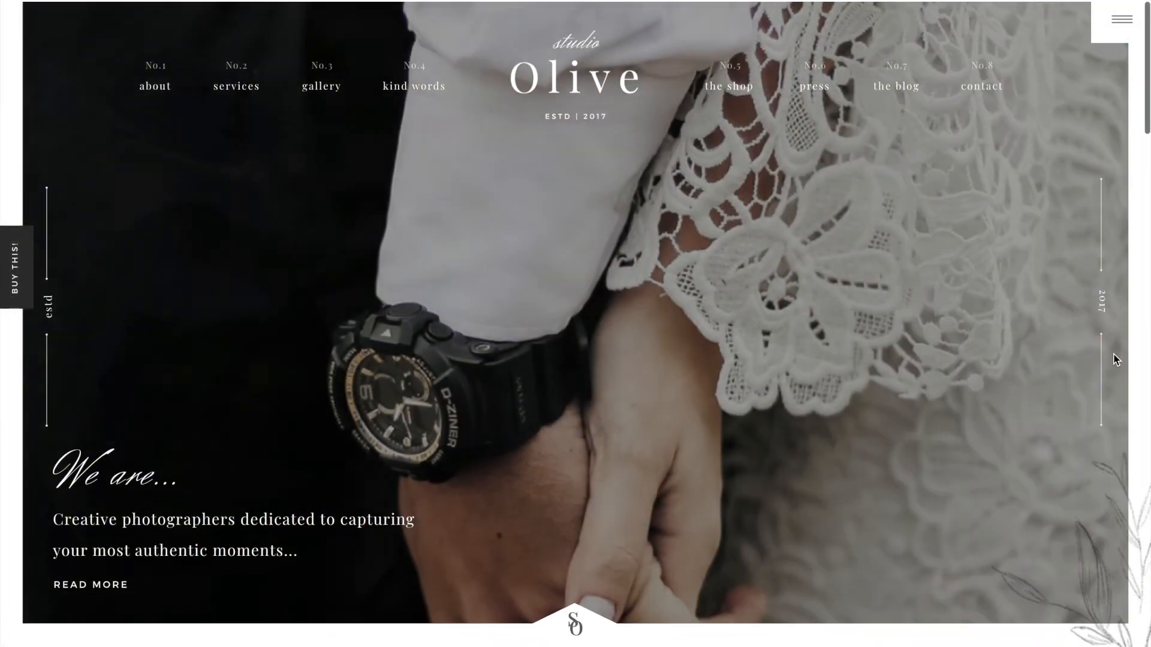
{"action": "scroll", "coordinate": [1115, 358], "scroll_direction": "down", "scroll_amount": 4}
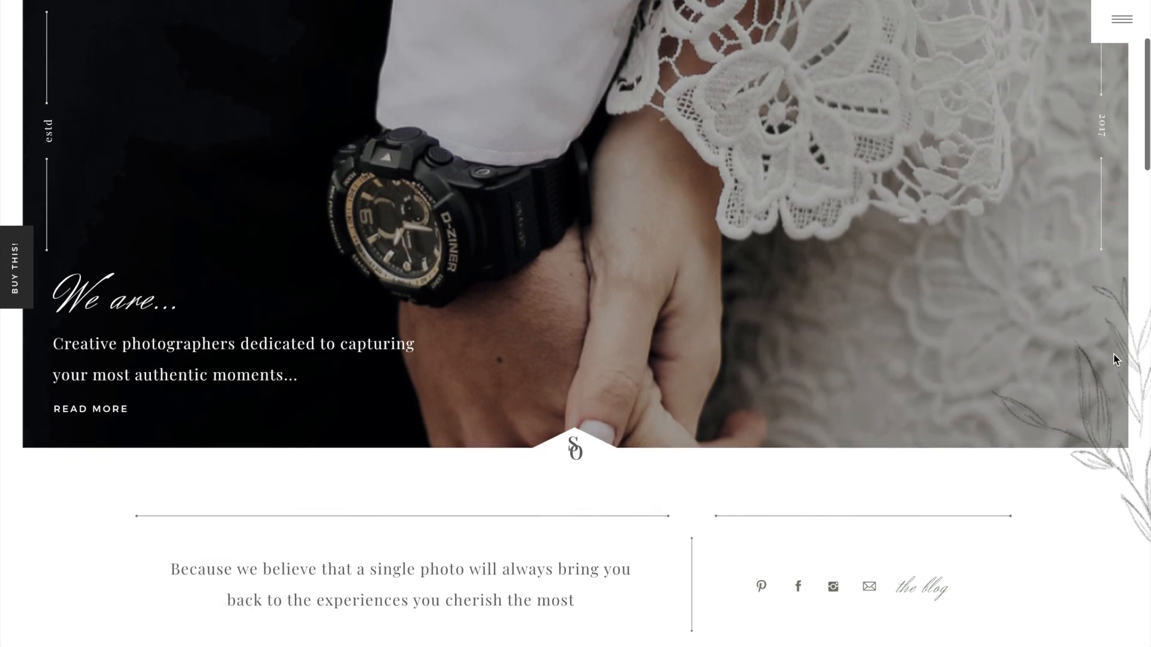
{"action": "scroll", "coordinate": [1113, 354], "scroll_direction": "down", "scroll_amount": 5}
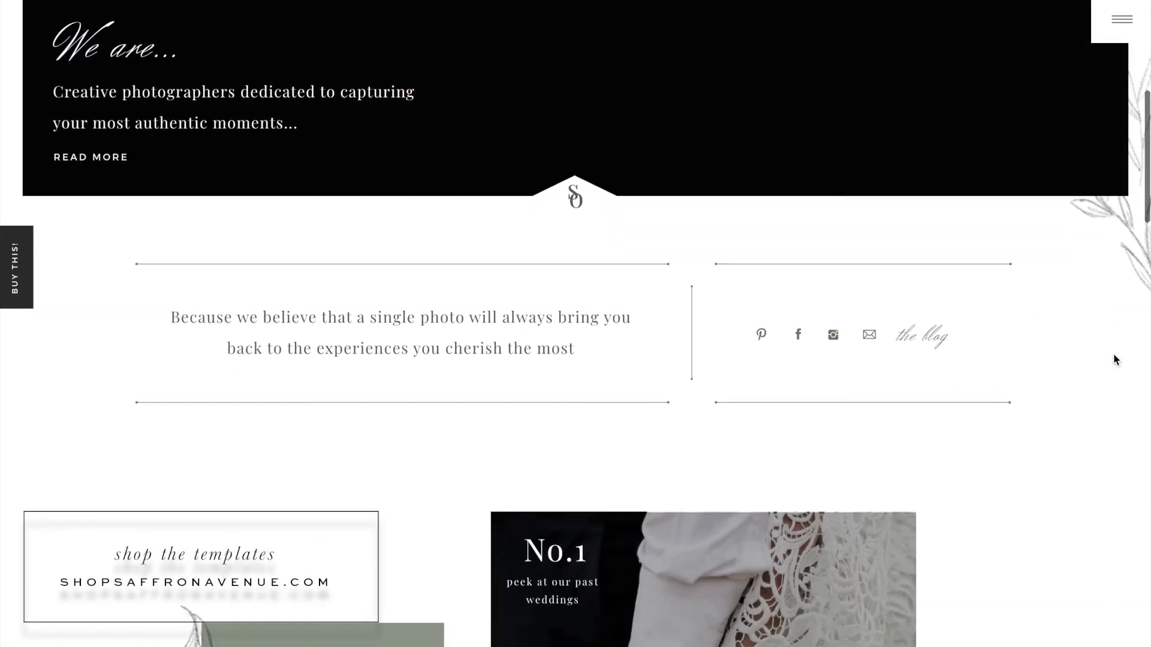
{"action": "scroll", "coordinate": [1113, 354], "scroll_direction": "down", "scroll_amount": 6}
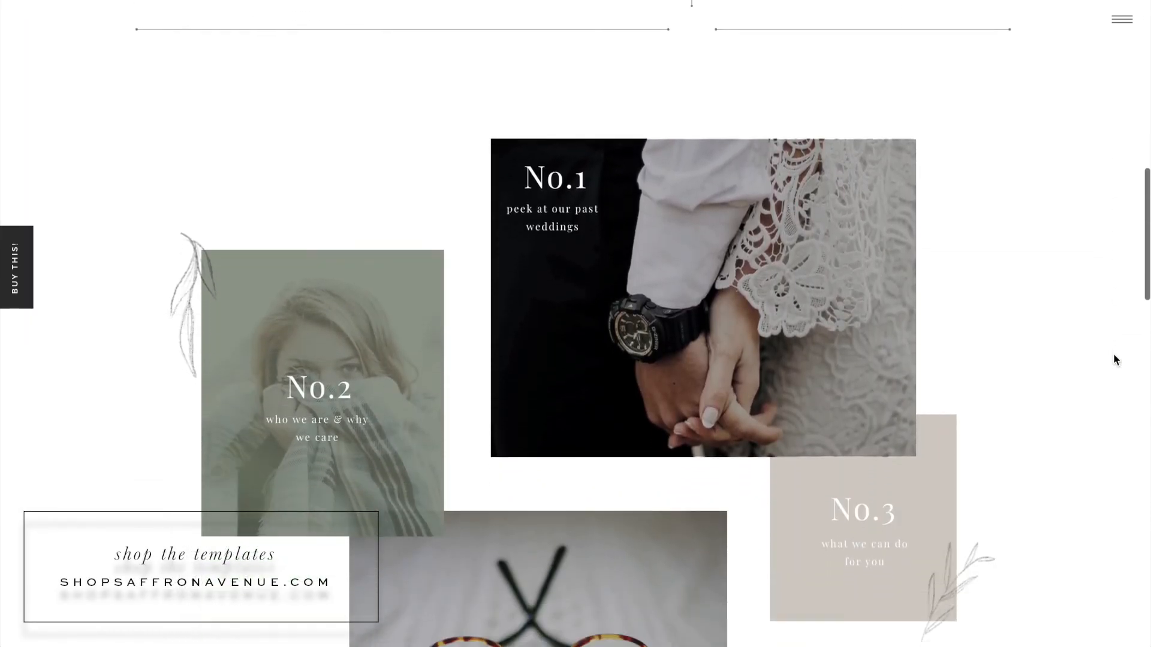
{"action": "scroll", "coordinate": [1113, 354], "scroll_direction": "down", "scroll_amount": 6}
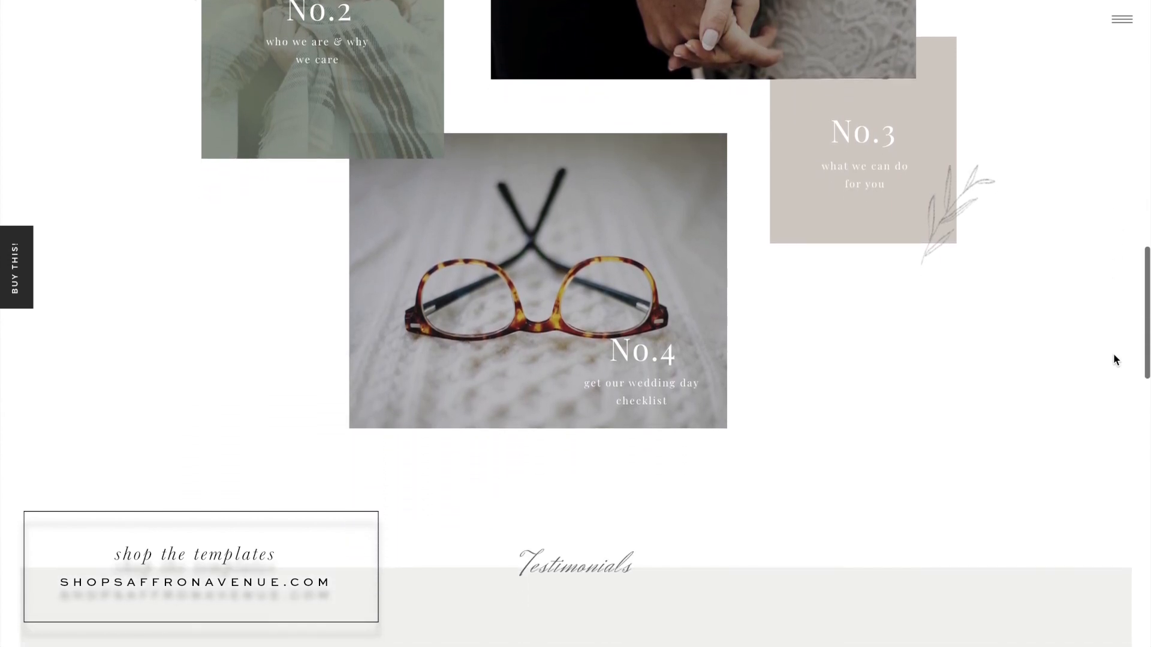
{"action": "scroll", "coordinate": [1114, 354], "scroll_direction": "down", "scroll_amount": 6}
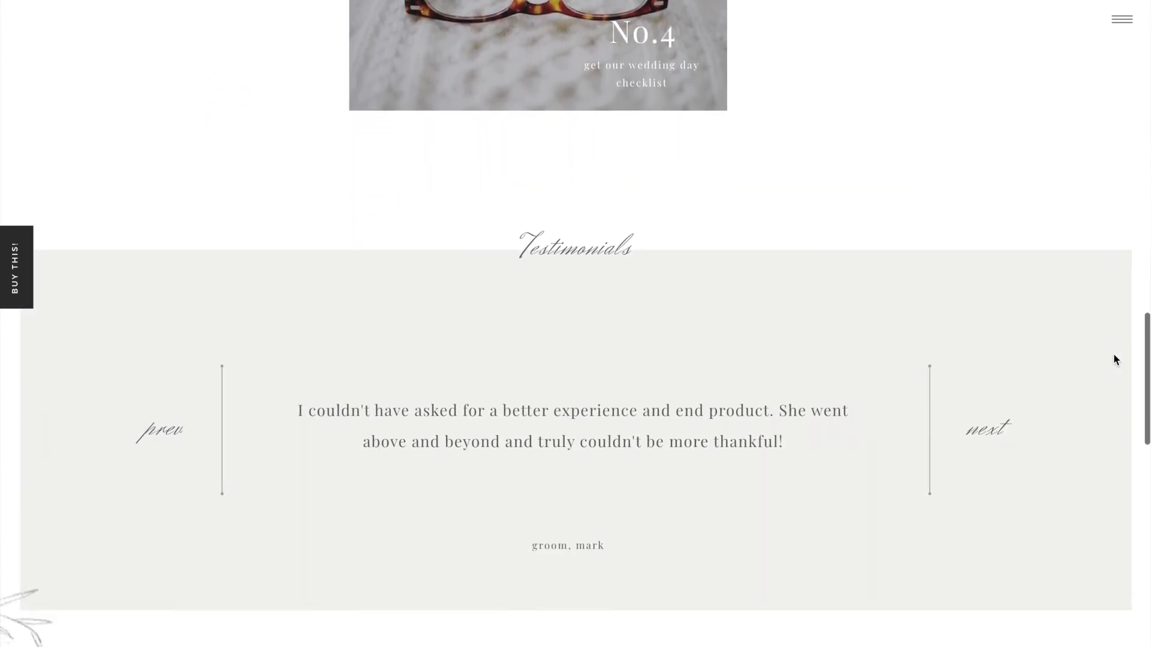
{"action": "scroll", "coordinate": [1113, 355], "scroll_direction": "down", "scroll_amount": 5}
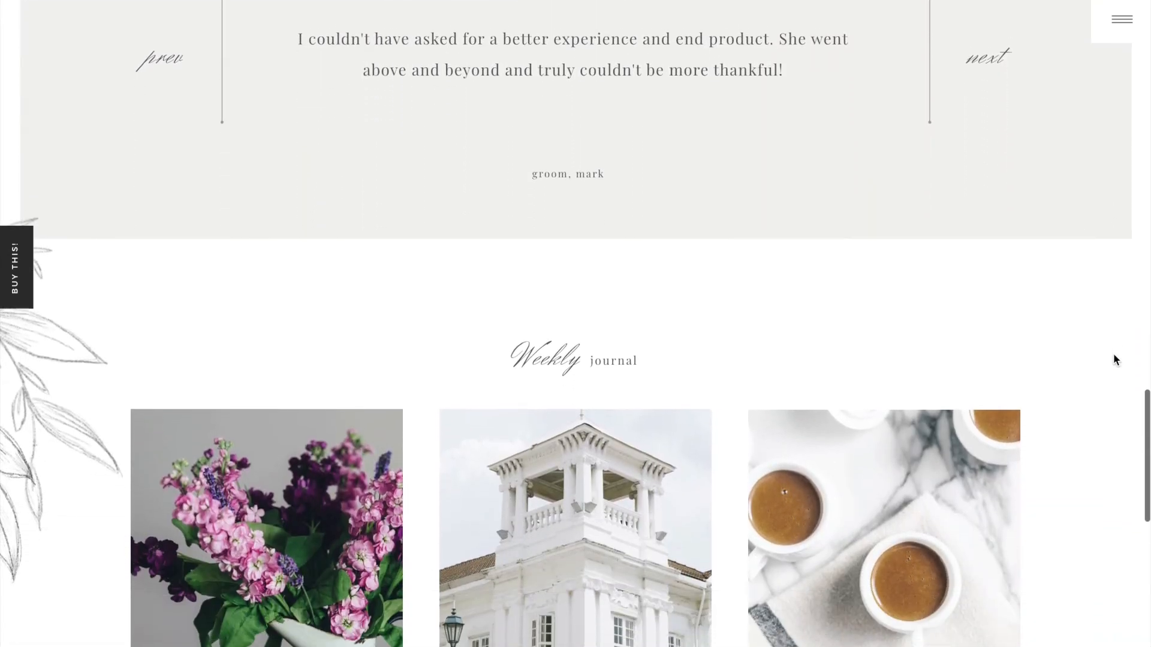
{"action": "scroll", "coordinate": [1113, 354], "scroll_direction": "down", "scroll_amount": 7}
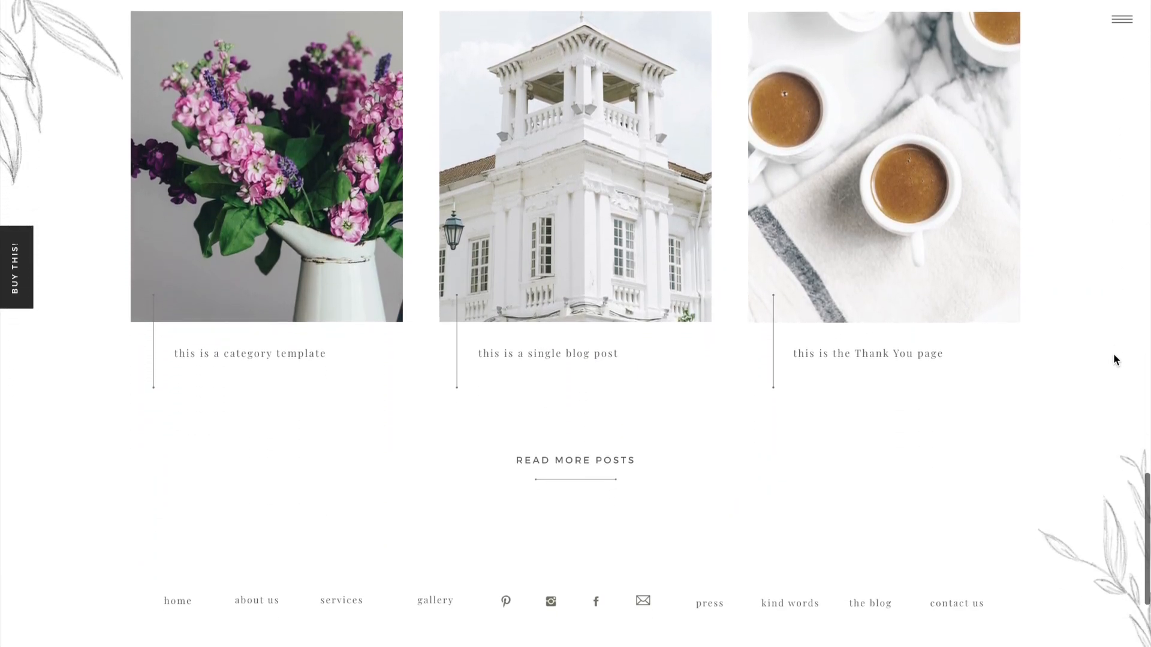
{"action": "scroll", "coordinate": [1113, 354], "scroll_direction": "down", "scroll_amount": 1}
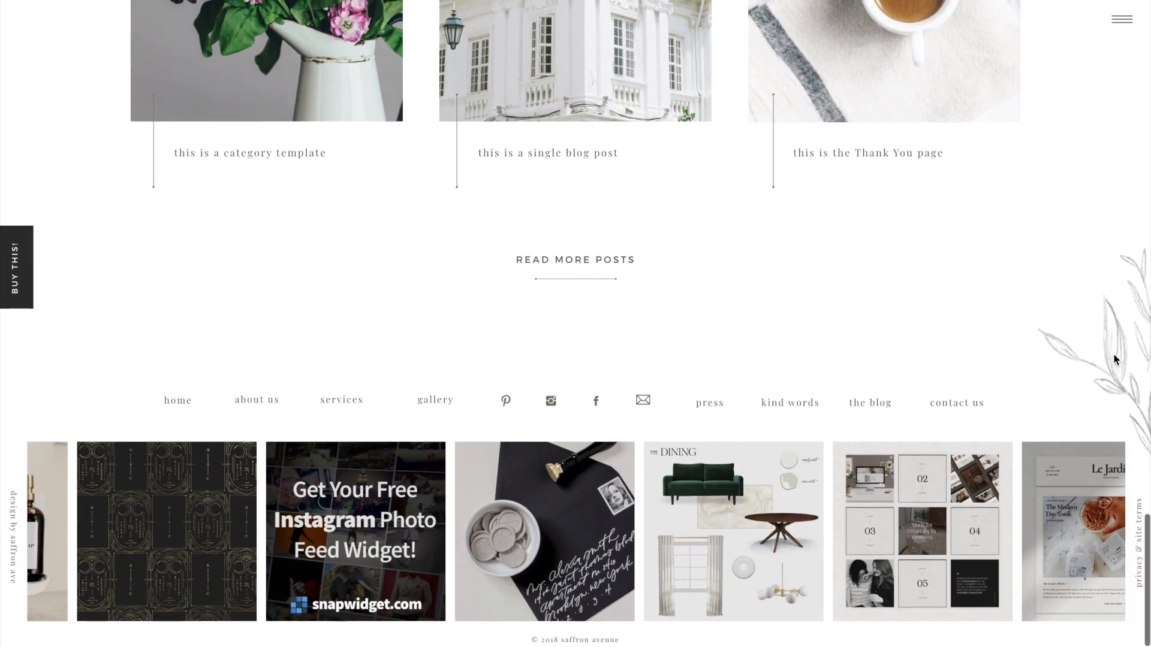
- Review the customized Story Gem home page in the live preview
{"action": "scroll", "coordinate": [1114, 354], "scroll_direction": "up", "scroll_amount": 17}
{"action": "scroll", "coordinate": [1113, 354], "scroll_direction": "up", "scroll_amount": 15}
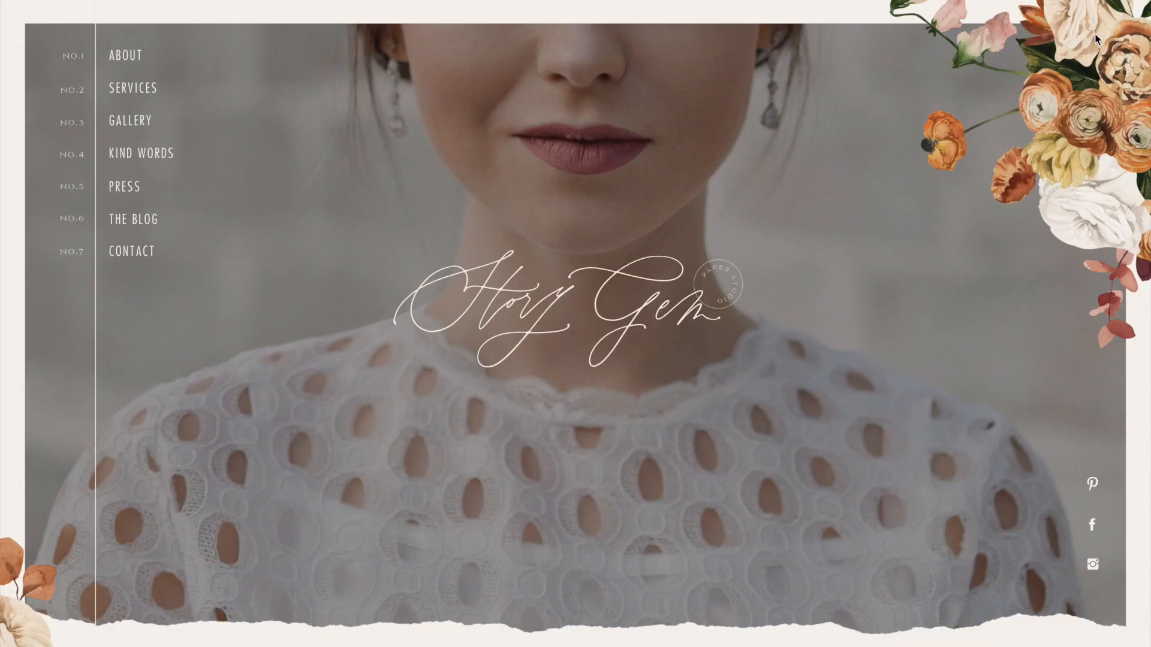
{"action": "scroll", "coordinate": [1092, 161], "scroll_direction": "down", "scroll_amount": 4}
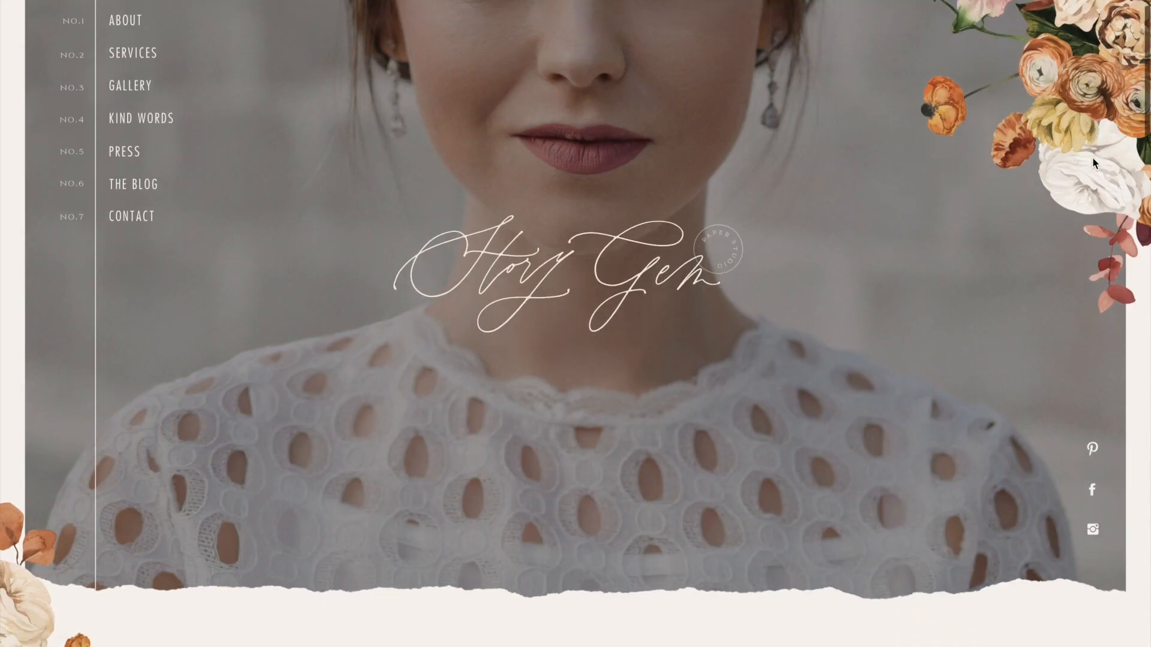
- Scroll through the customized Story Gem home page preview from the hero down to the blog section and footer
{"action": "scroll", "coordinate": [1093, 162], "scroll_direction": "down", "scroll_amount": 4}
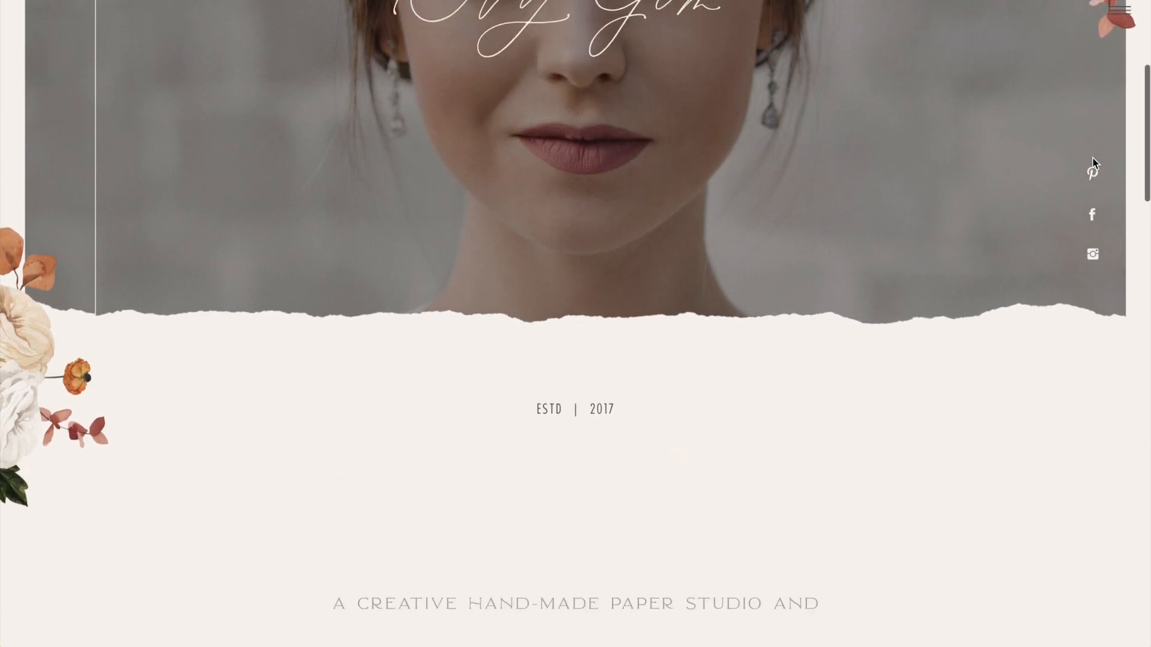
{"action": "scroll", "coordinate": [1092, 160], "scroll_direction": "down", "scroll_amount": 5}
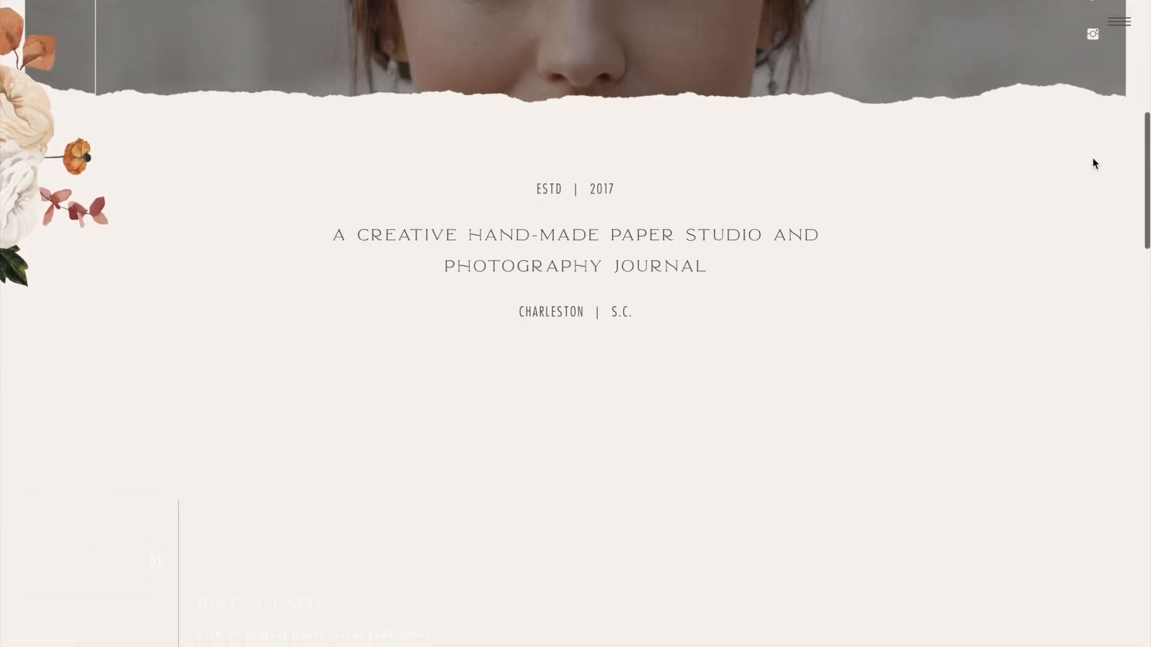
{"action": "scroll", "coordinate": [1089, 173], "scroll_direction": "down", "scroll_amount": 6}
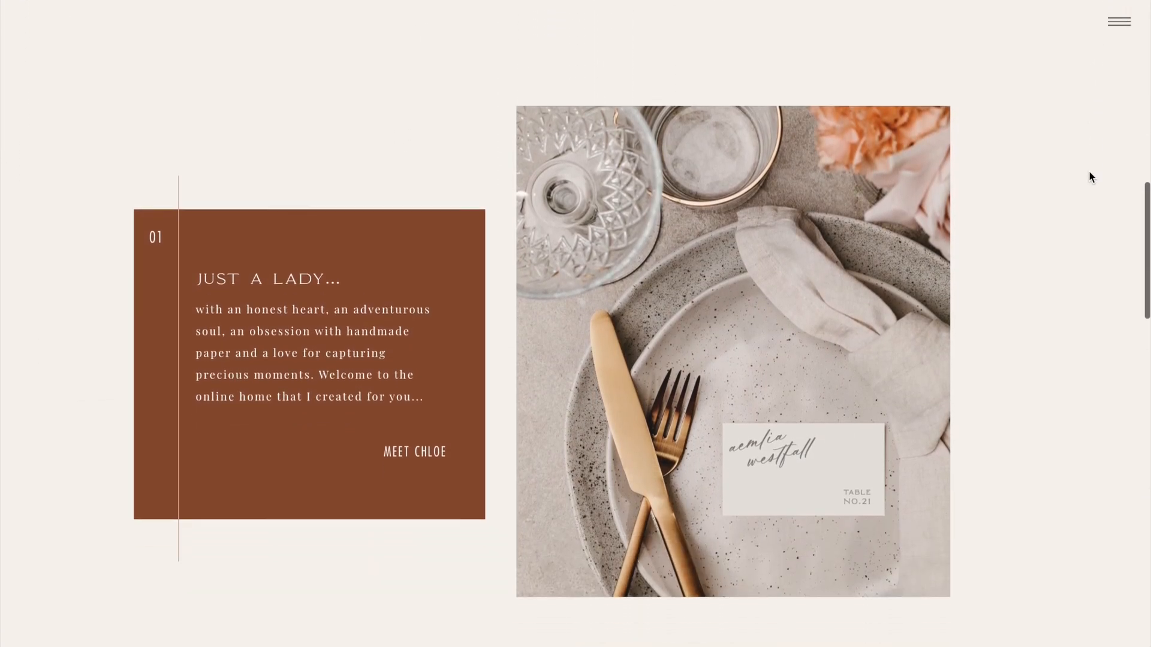
{"action": "scroll", "coordinate": [1090, 175], "scroll_direction": "down", "scroll_amount": 5}
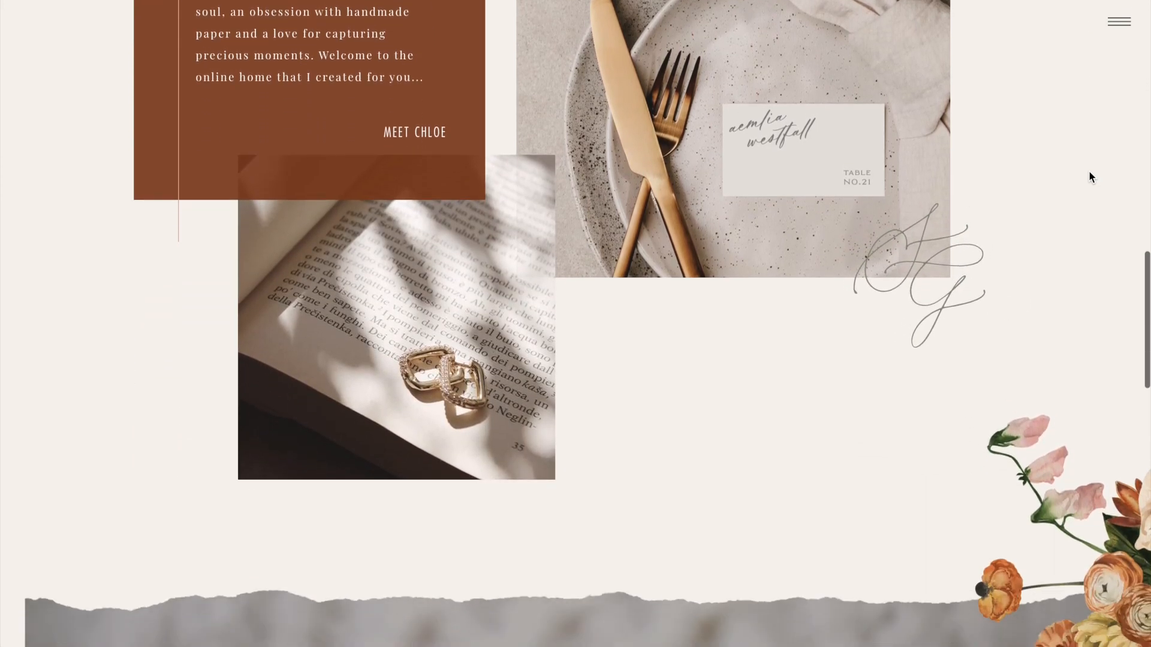
{"action": "scroll", "coordinate": [1088, 171], "scroll_direction": "down", "scroll_amount": 5}
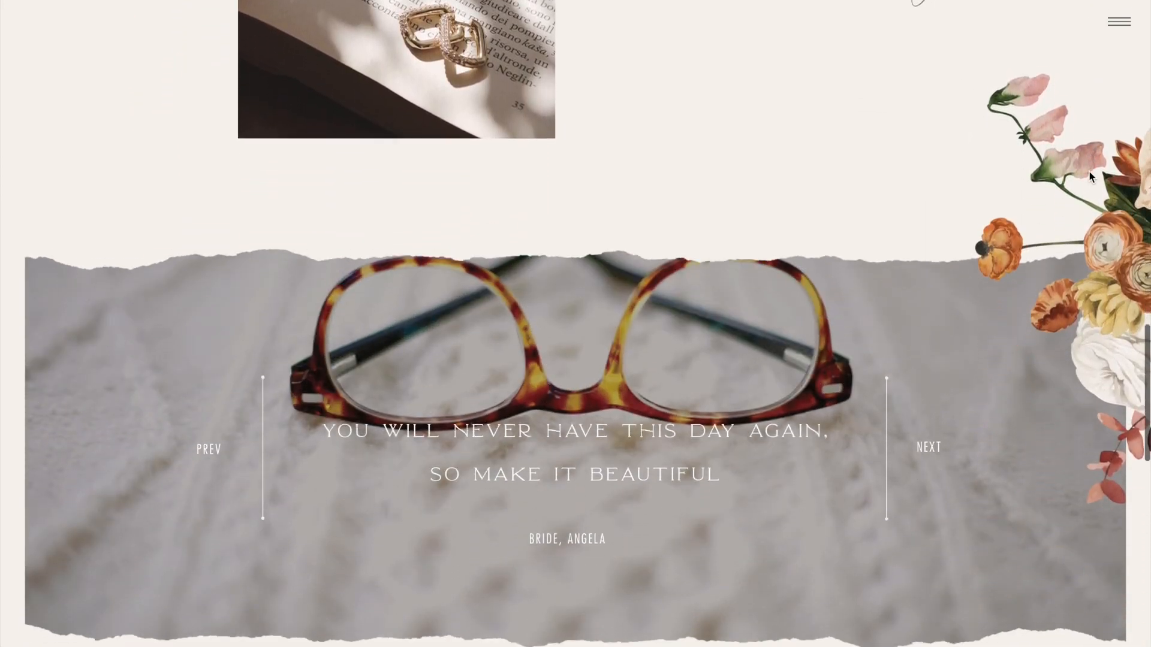
{"action": "scroll", "coordinate": [1089, 172], "scroll_direction": "down", "scroll_amount": 6}
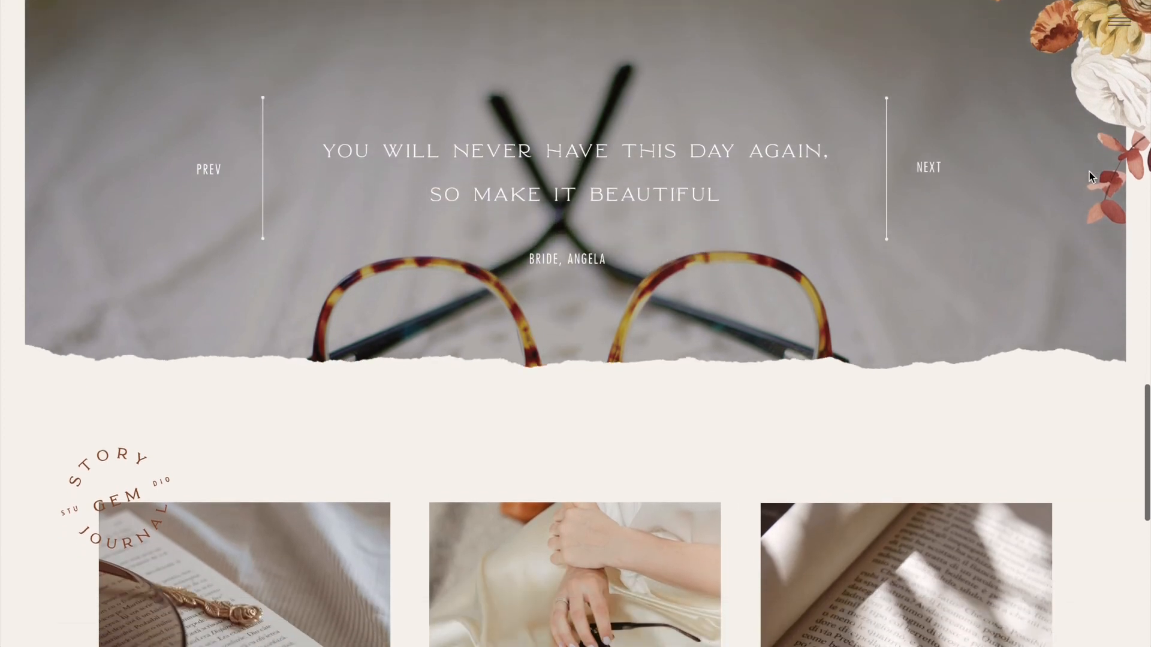
{"action": "scroll", "coordinate": [1089, 175], "scroll_direction": "down", "scroll_amount": 3}
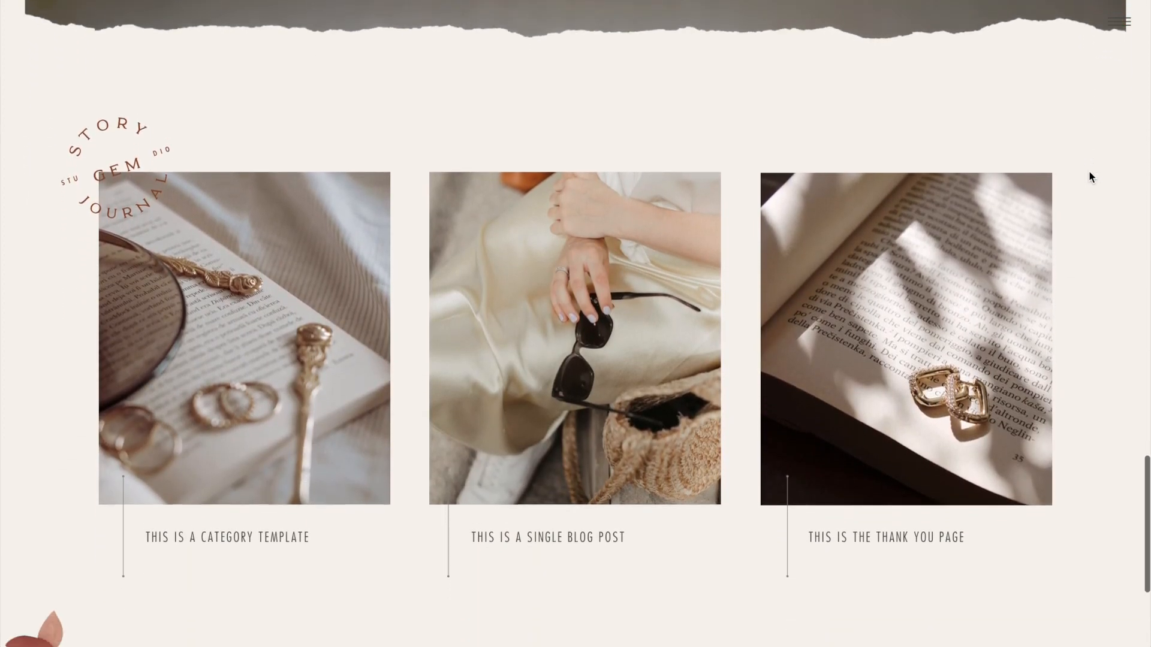
{"action": "scroll", "coordinate": [1079, 237], "scroll_direction": "down", "scroll_amount": 2}
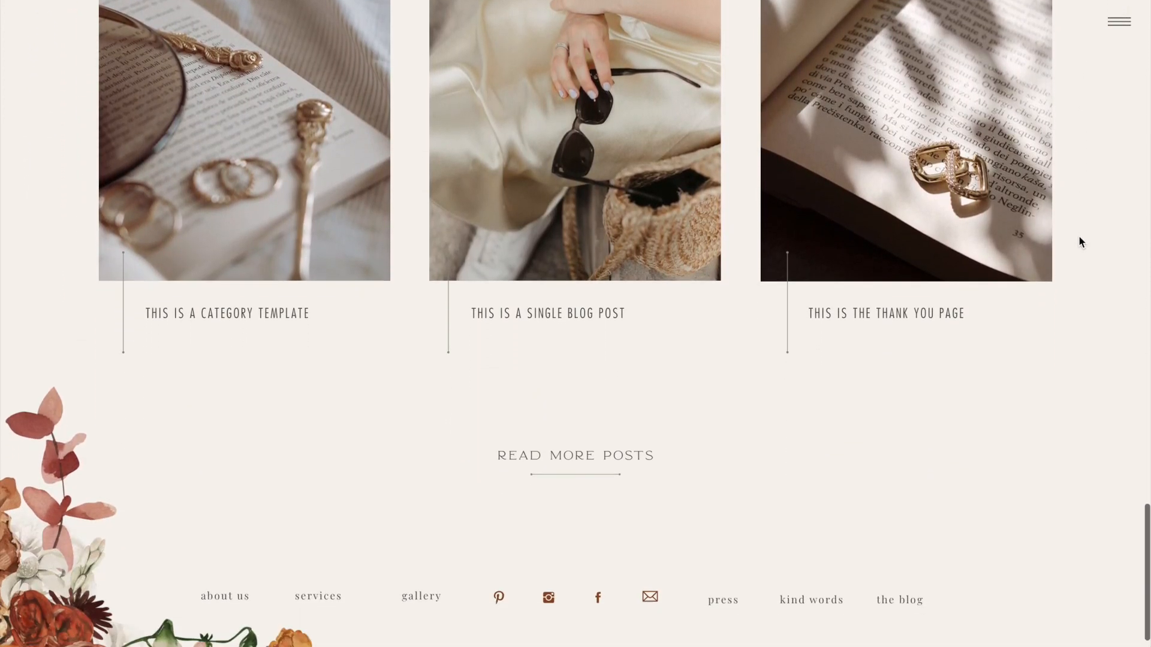
{"action": "scroll", "coordinate": [1079, 236], "scroll_direction": "up", "scroll_amount": 20}
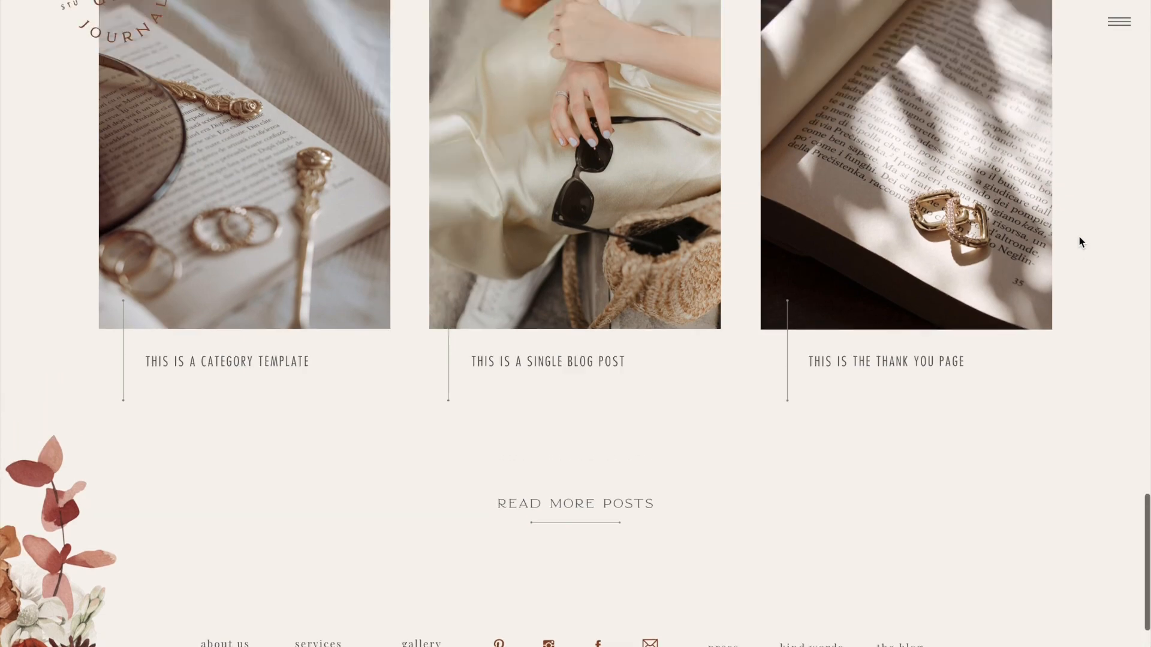